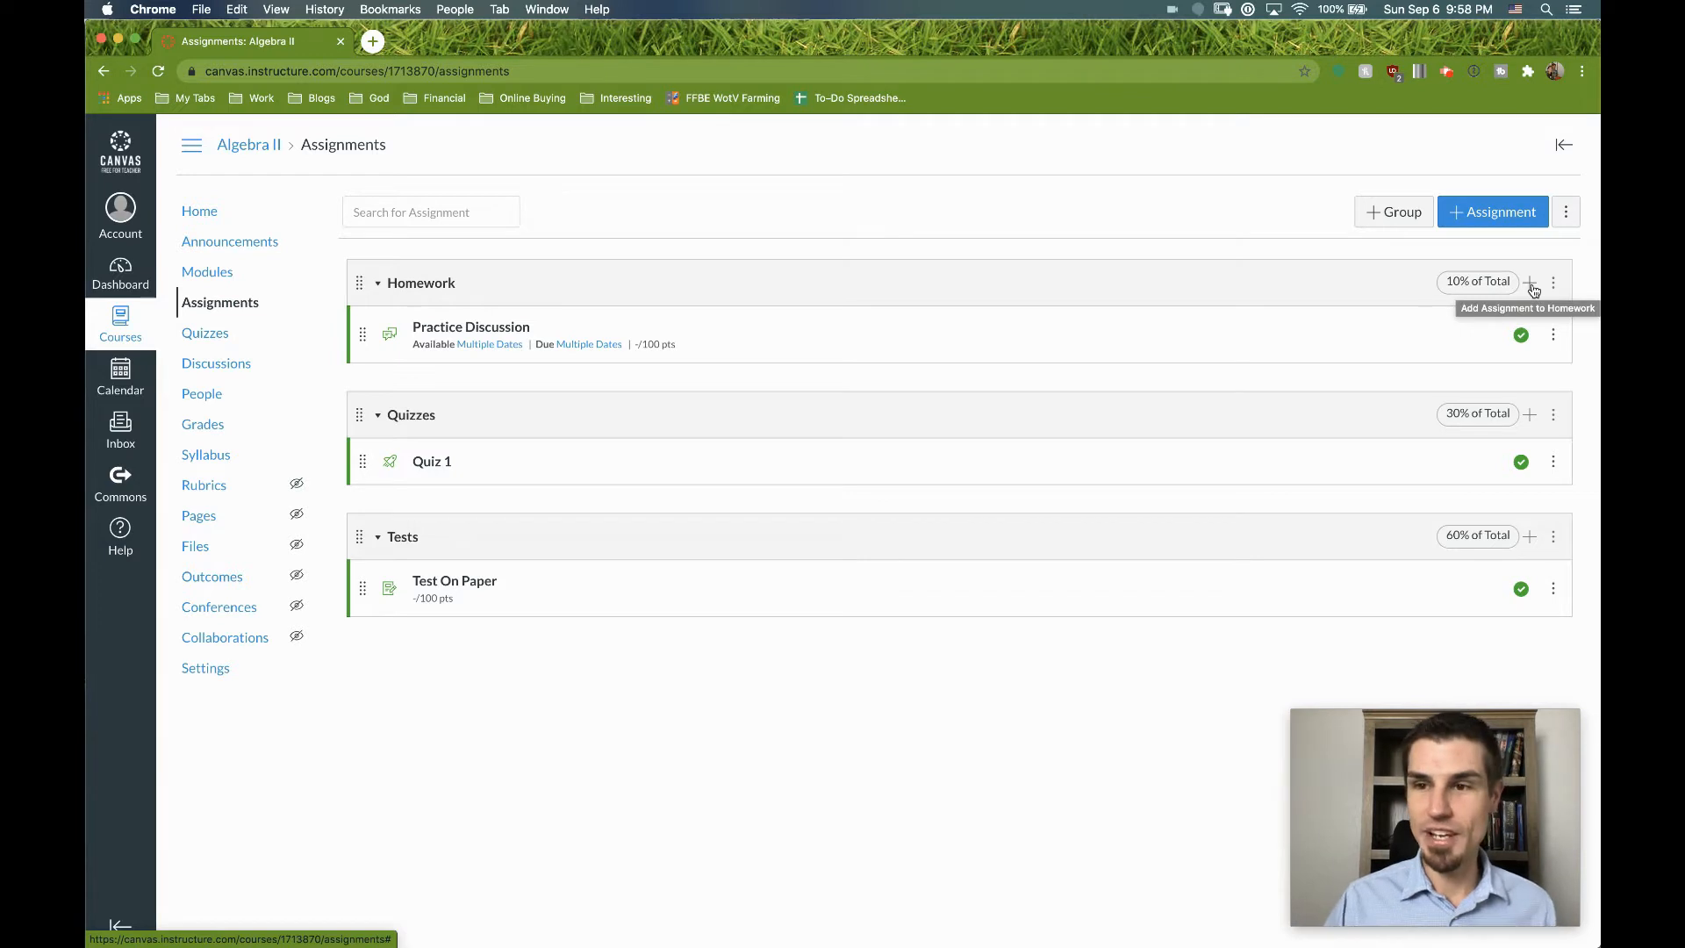
Start a new item in the Homework group with type Assignment and name it HW 1
{"action": "left_click", "coordinate": [1531, 283]}
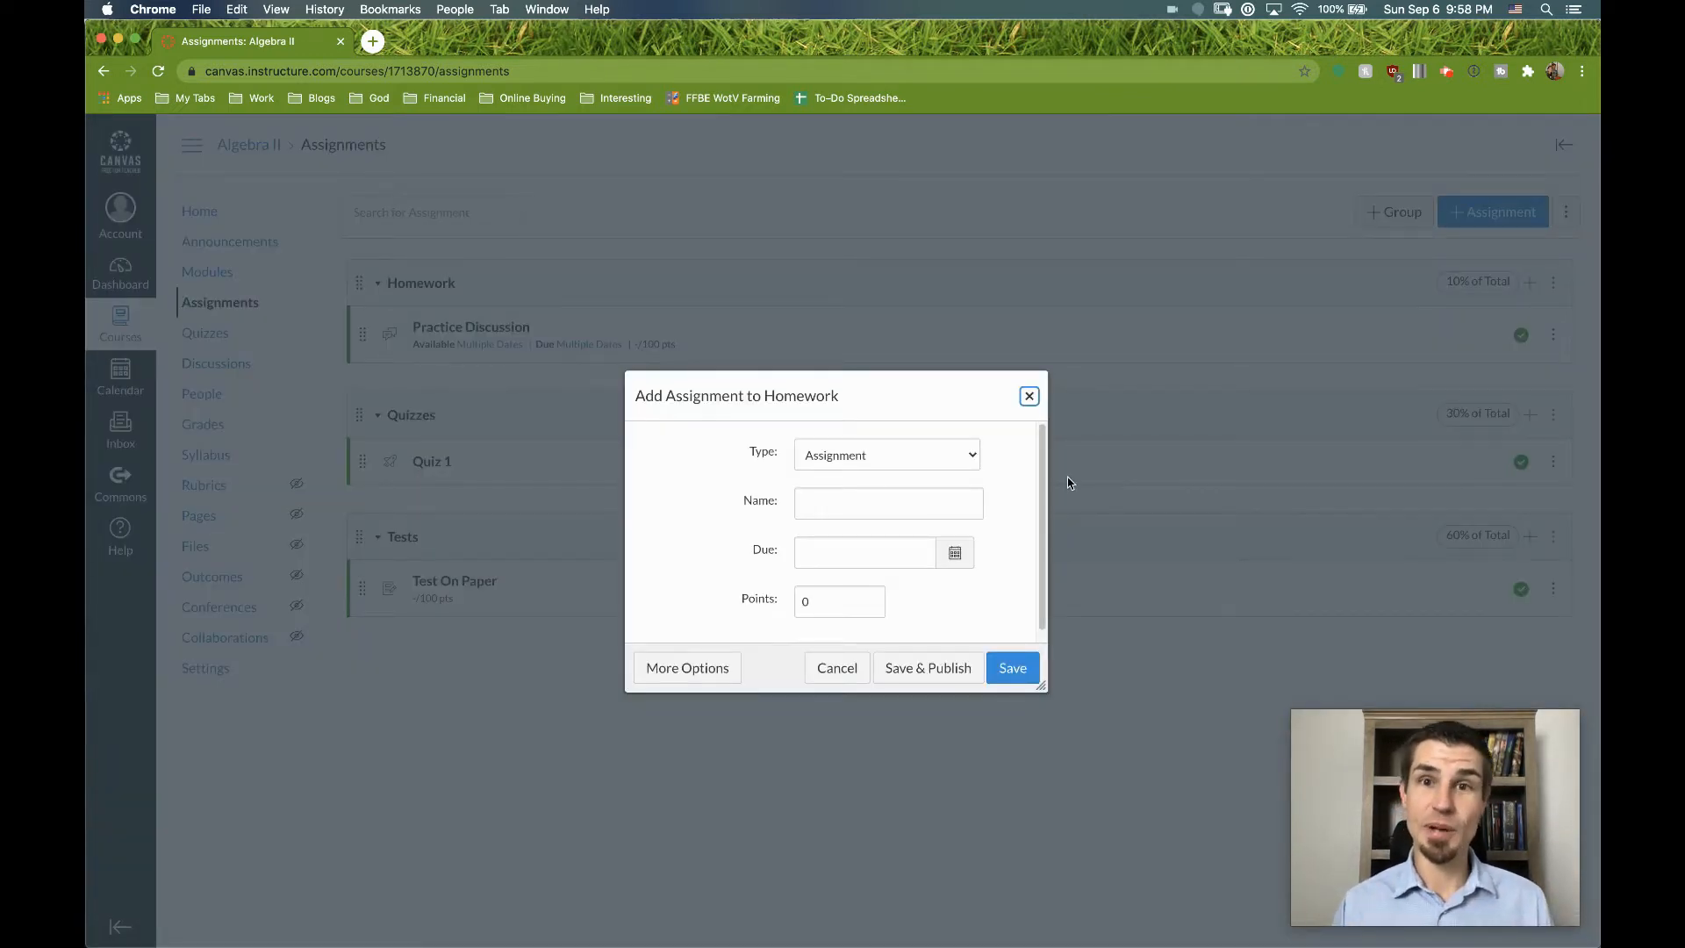
{"action": "left_click", "coordinate": [972, 456]}
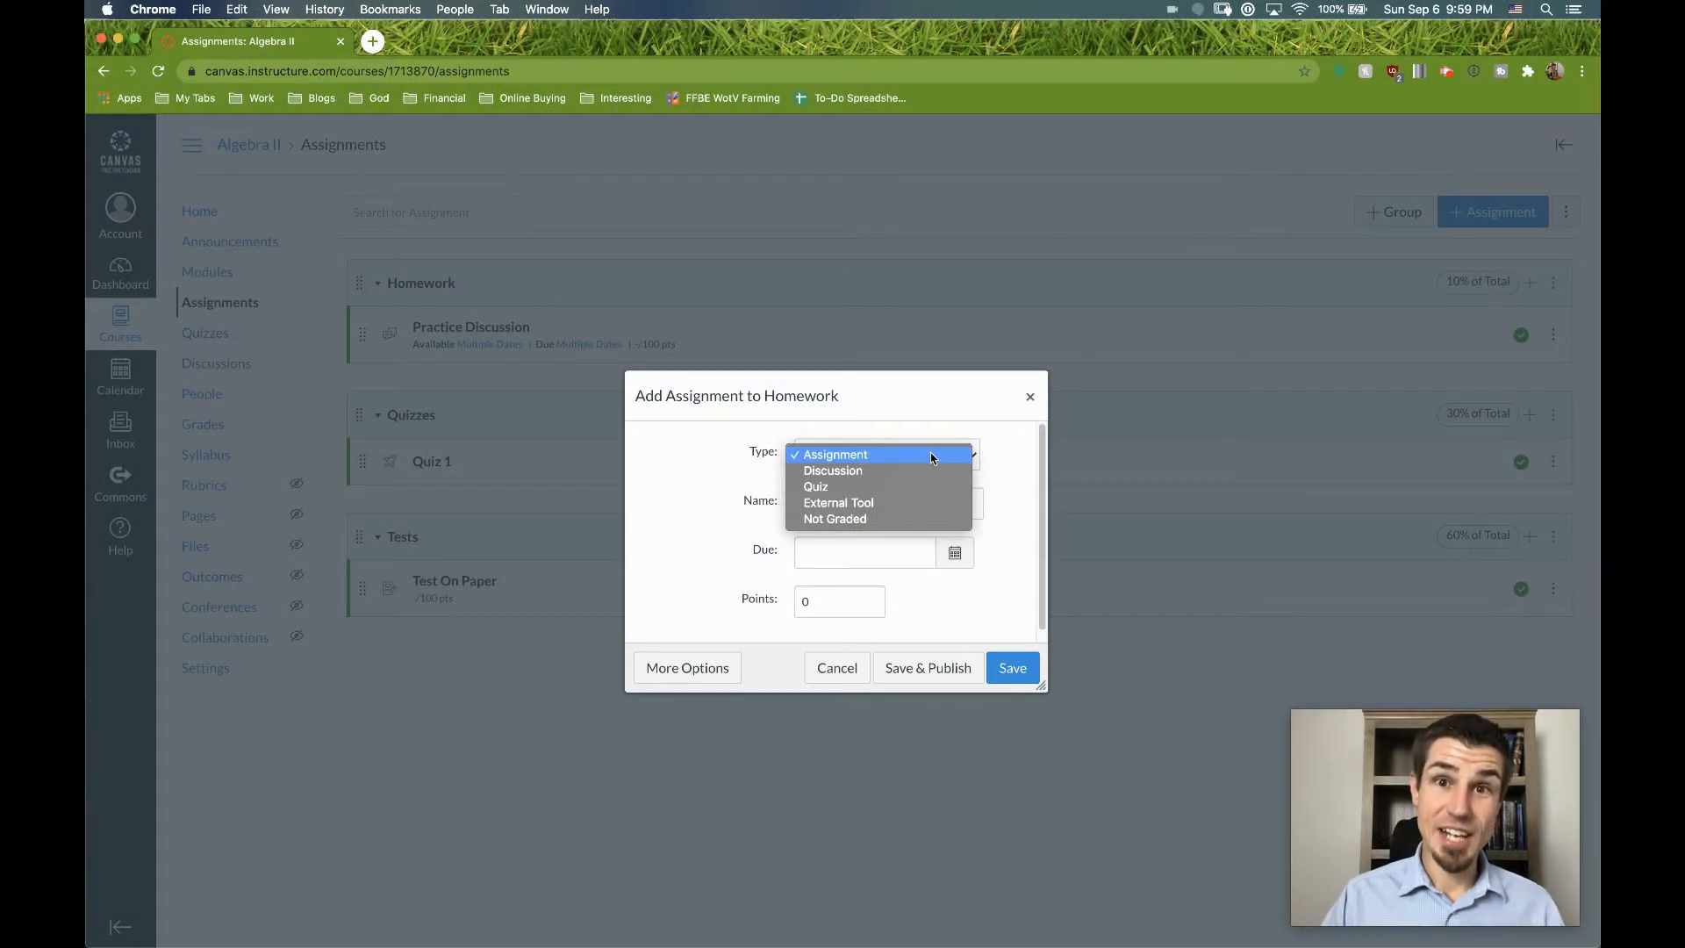
{"action": "left_click", "coordinate": [931, 455]}
{"action": "left_click", "coordinate": [957, 503]}
{"action": "type", "text": "HW 1"}
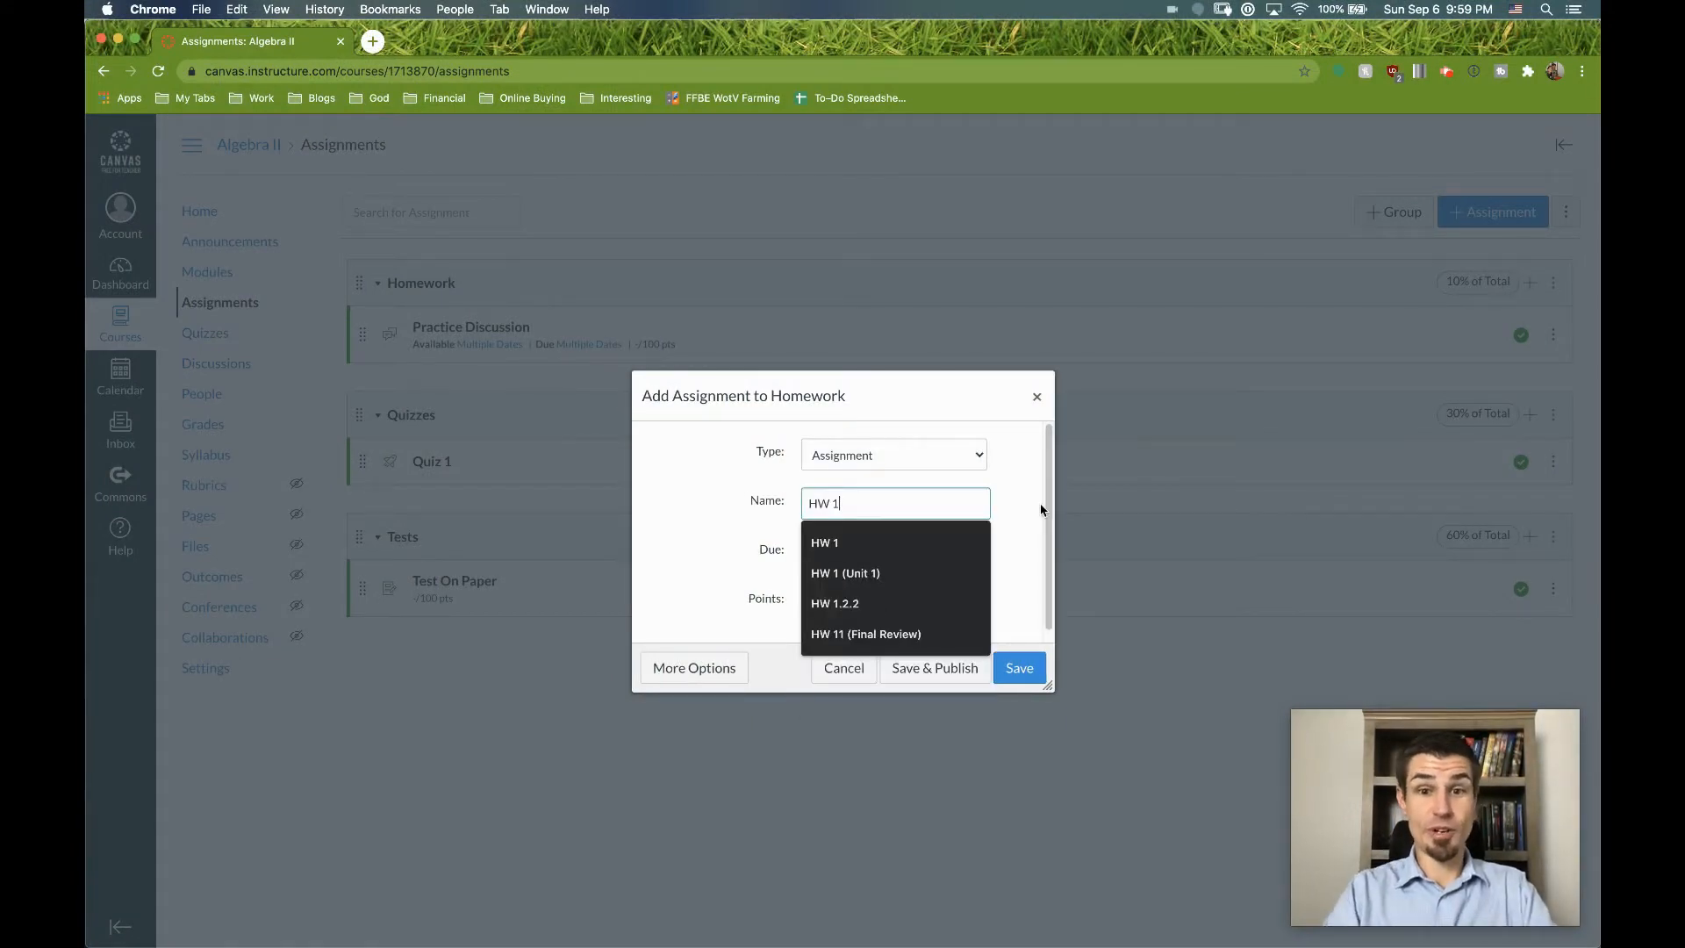
Set the assignment's due date to Sep 9, 2020 at 11:59 pm
{"action": "left_click", "coordinate": [889, 550]}
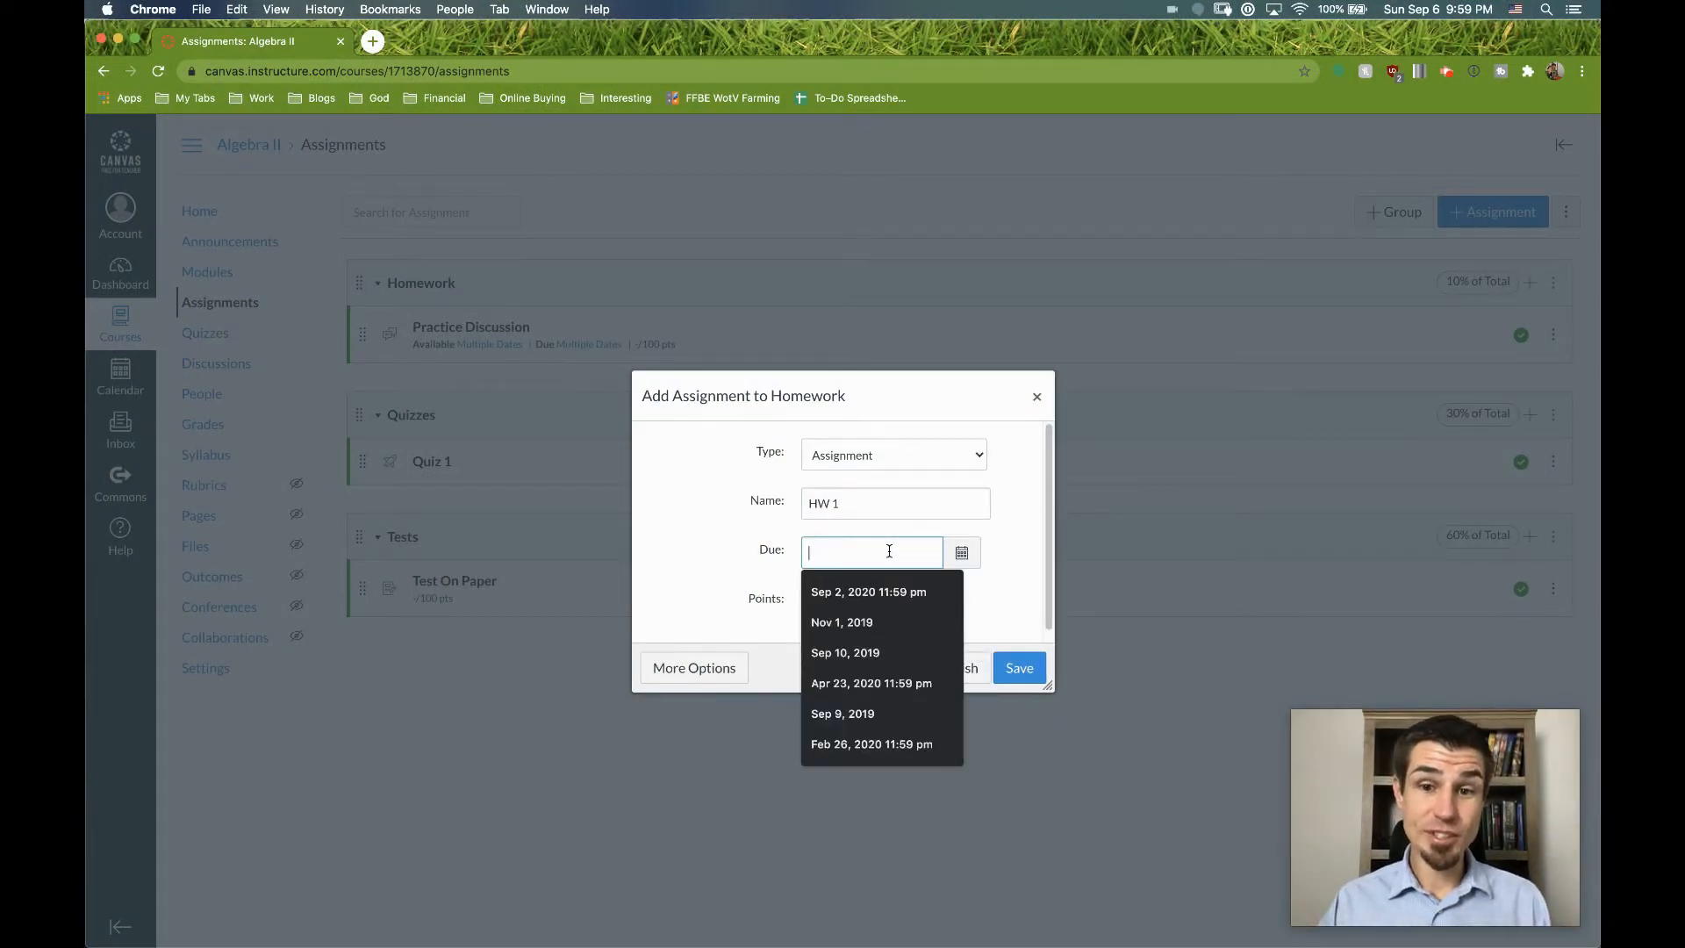
{"action": "left_click", "coordinate": [970, 564]}
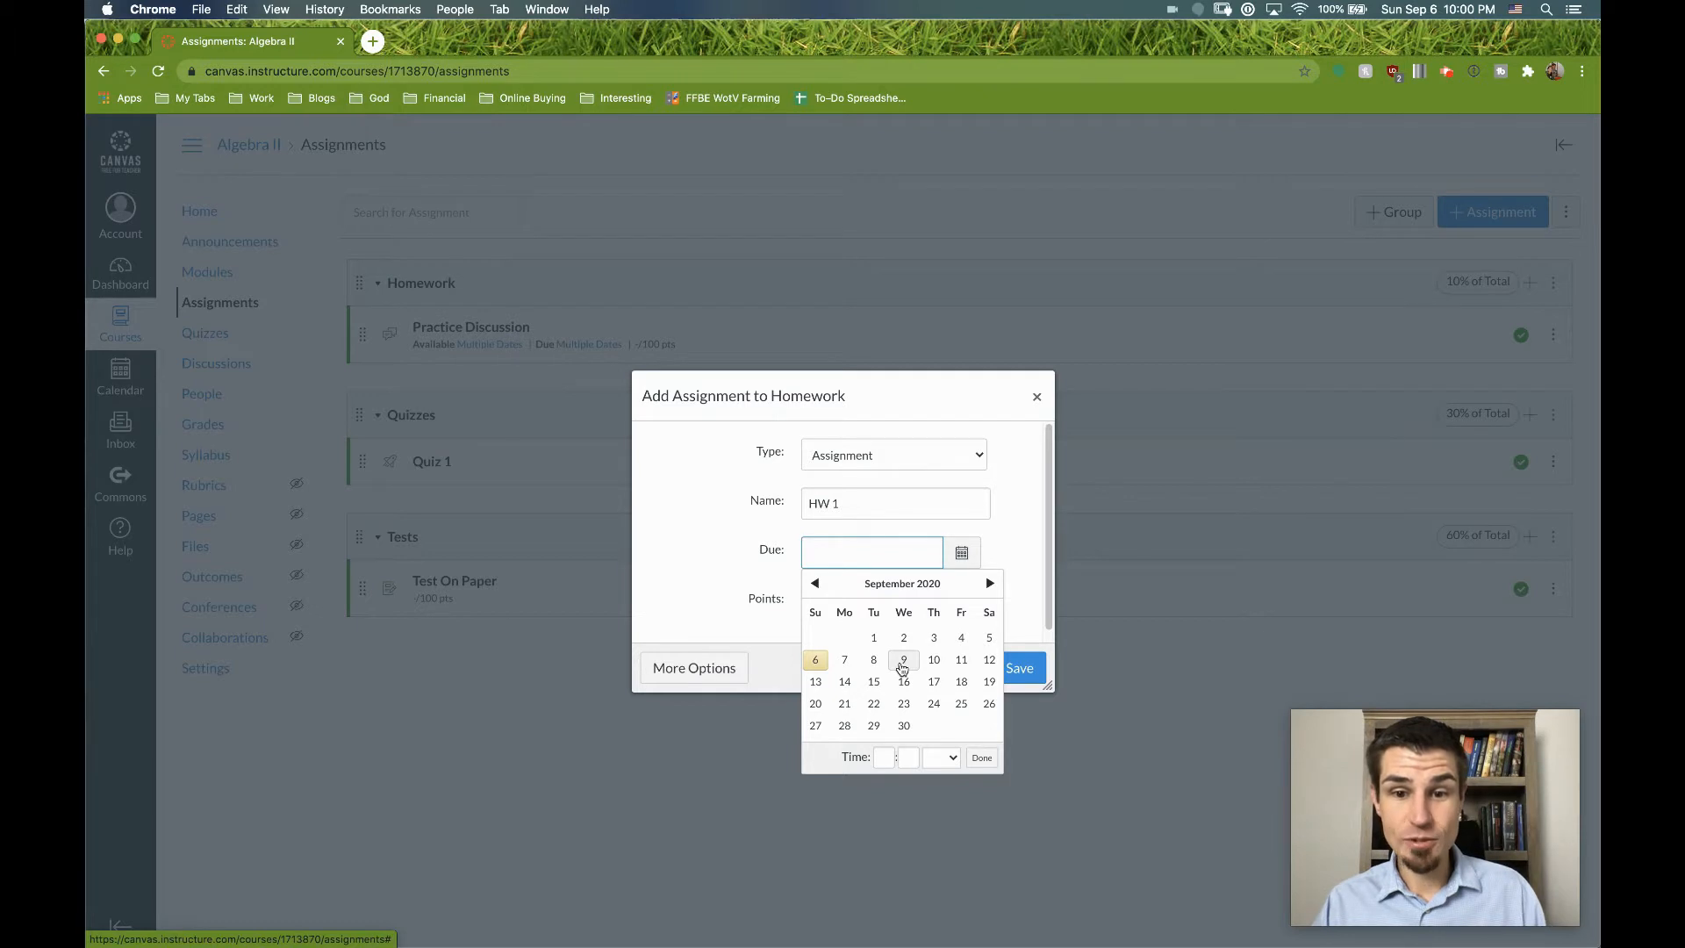
{"action": "left_click", "coordinate": [903, 666]}
{"action": "left_click", "coordinate": [880, 759]}
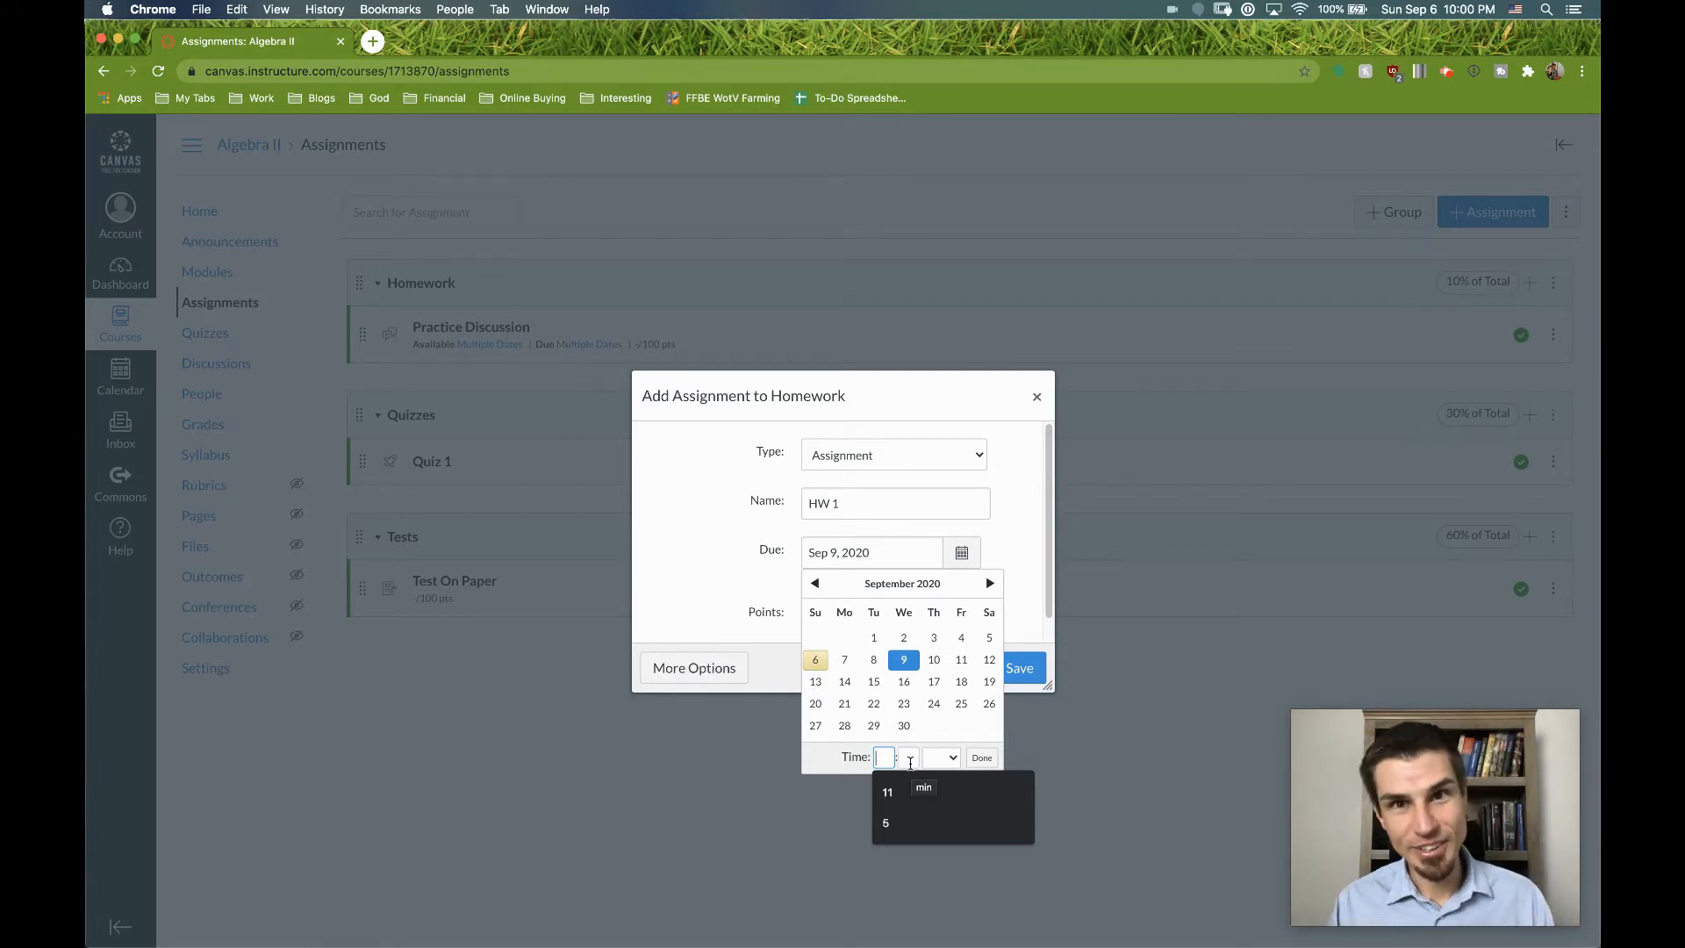
{"action": "type", "text": "11"}
{"action": "key", "text": "Tab"}
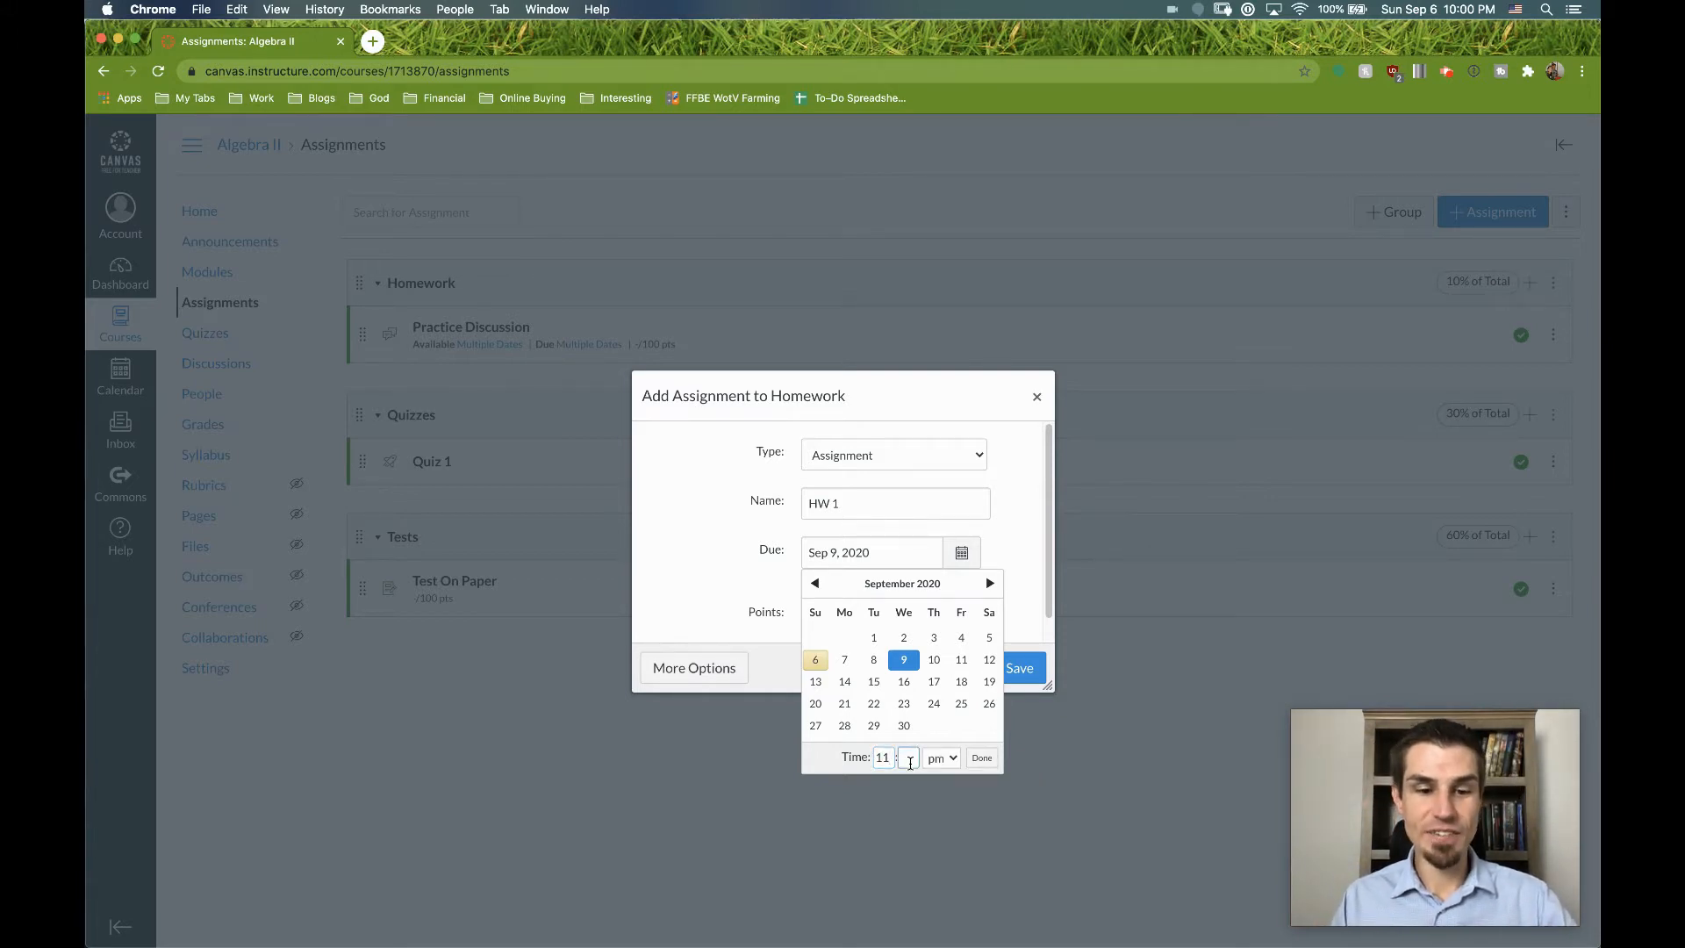
{"action": "left_click", "coordinate": [979, 758]}
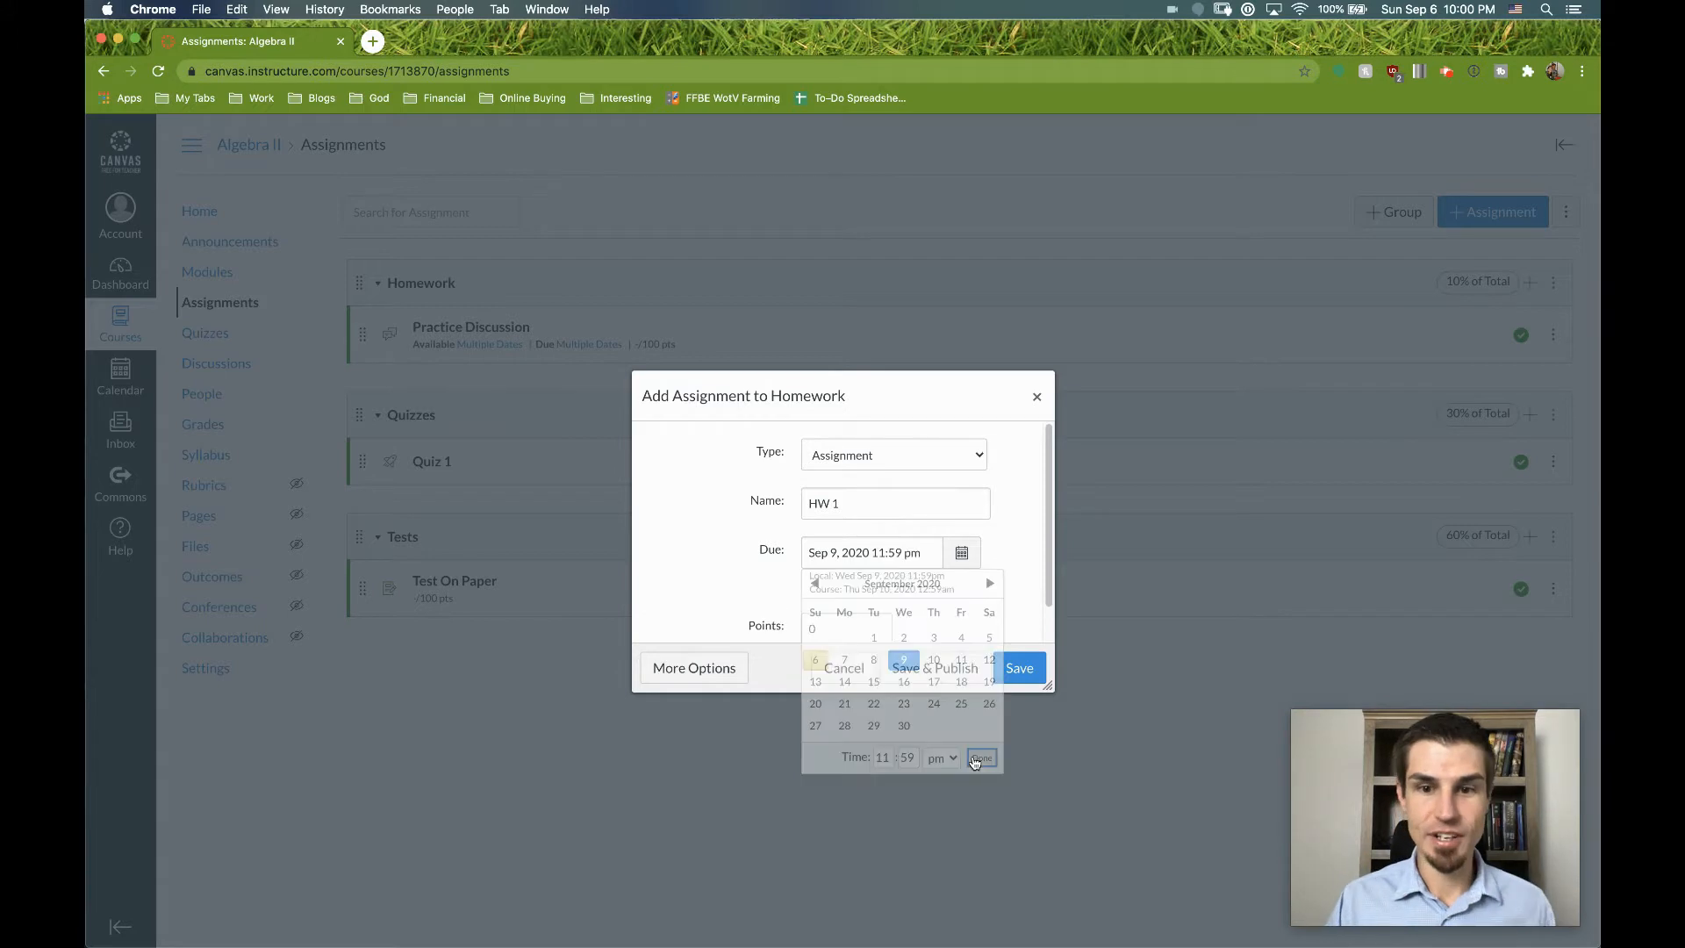
Set the assignment's points to 100 and open its full set of options
{"action": "scroll", "coordinate": [952, 581], "scroll_direction": "down", "scroll_amount": 1}
{"action": "left_click", "coordinate": [843, 582]}
{"action": "type", "text": "100"}
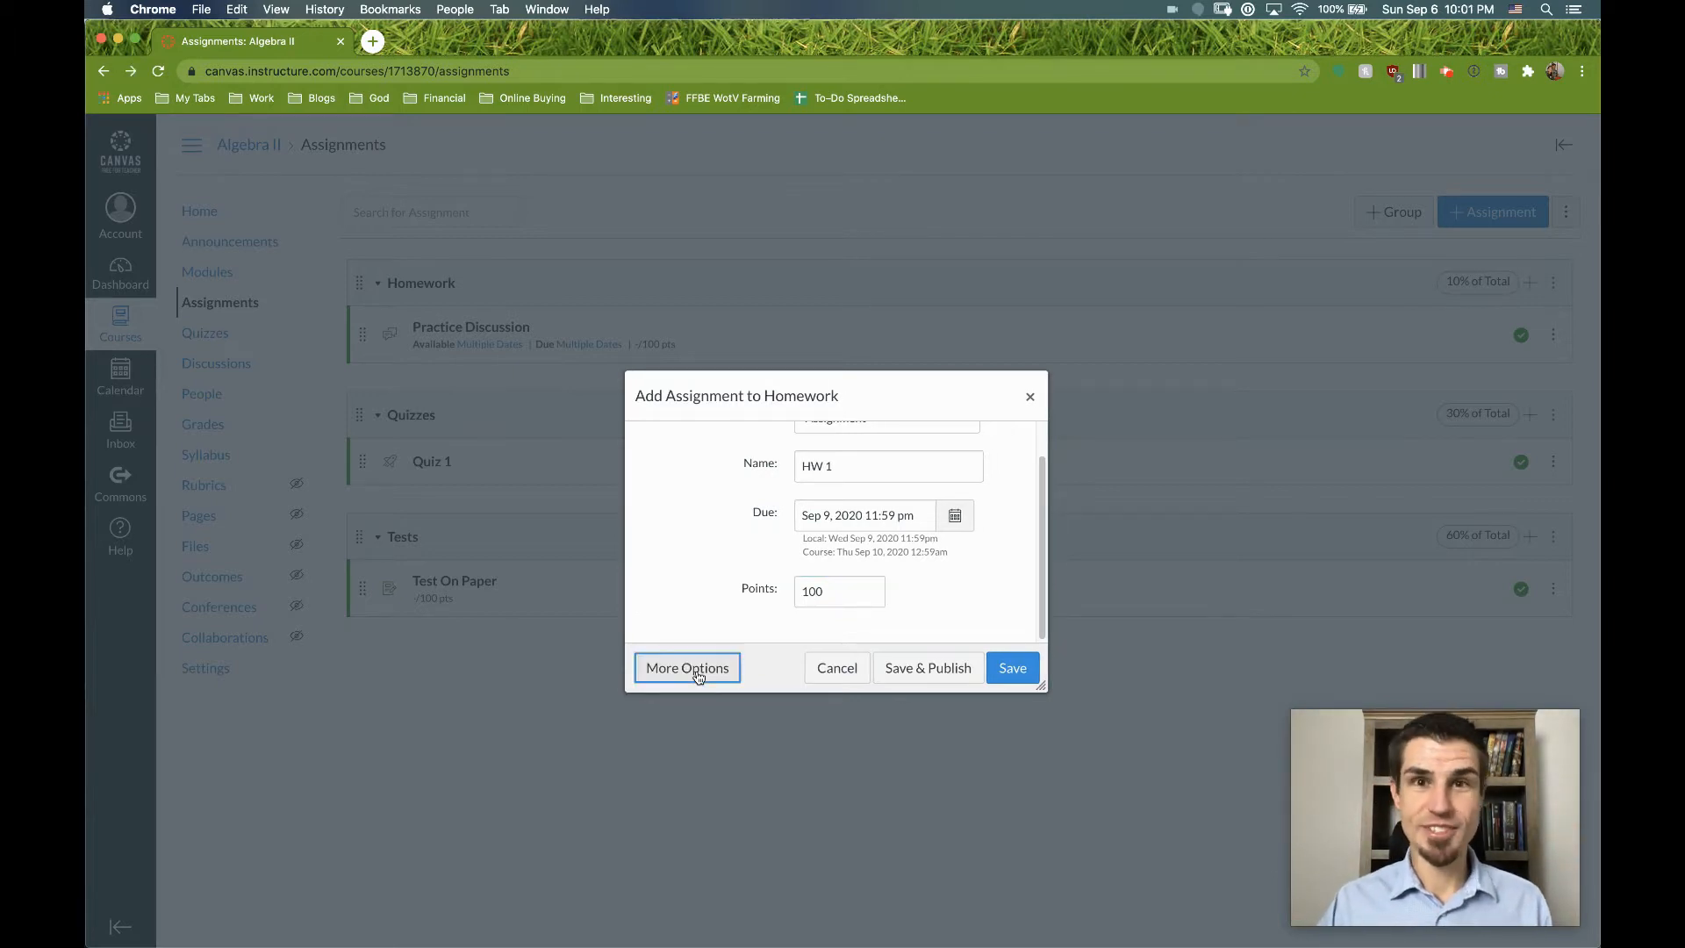
{"action": "left_click", "coordinate": [693, 669]}
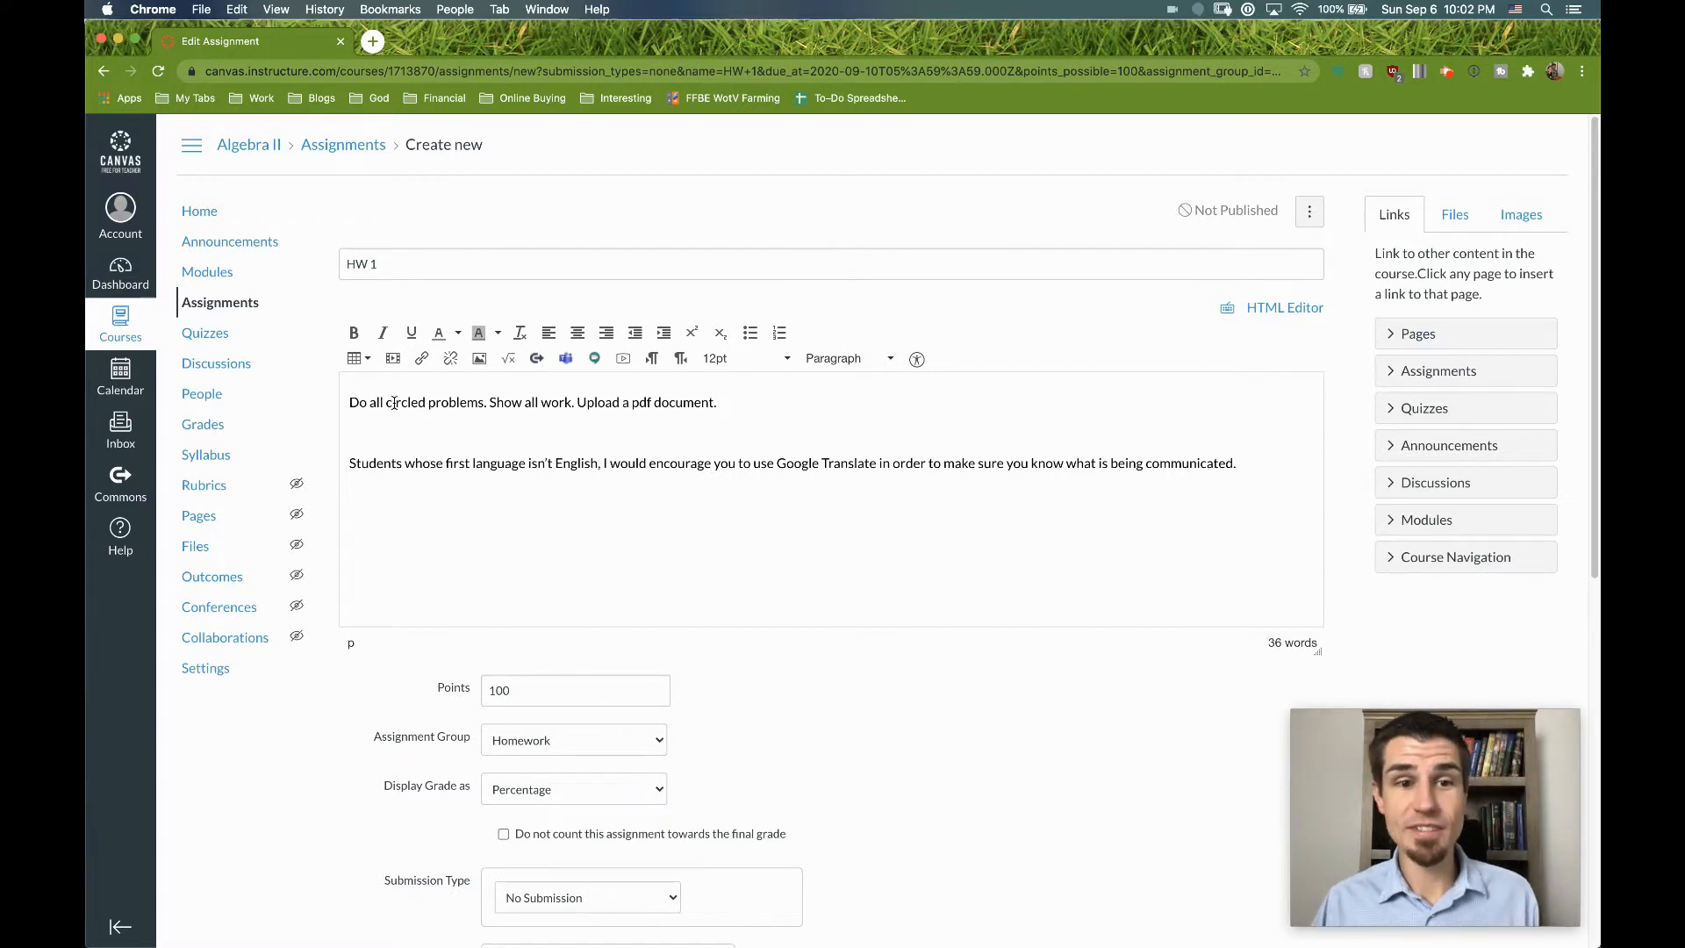
Place the cursor below the last paragraph of the description and bring up the form for uploading a new course file
{"action": "left_click", "coordinate": [1275, 491]}
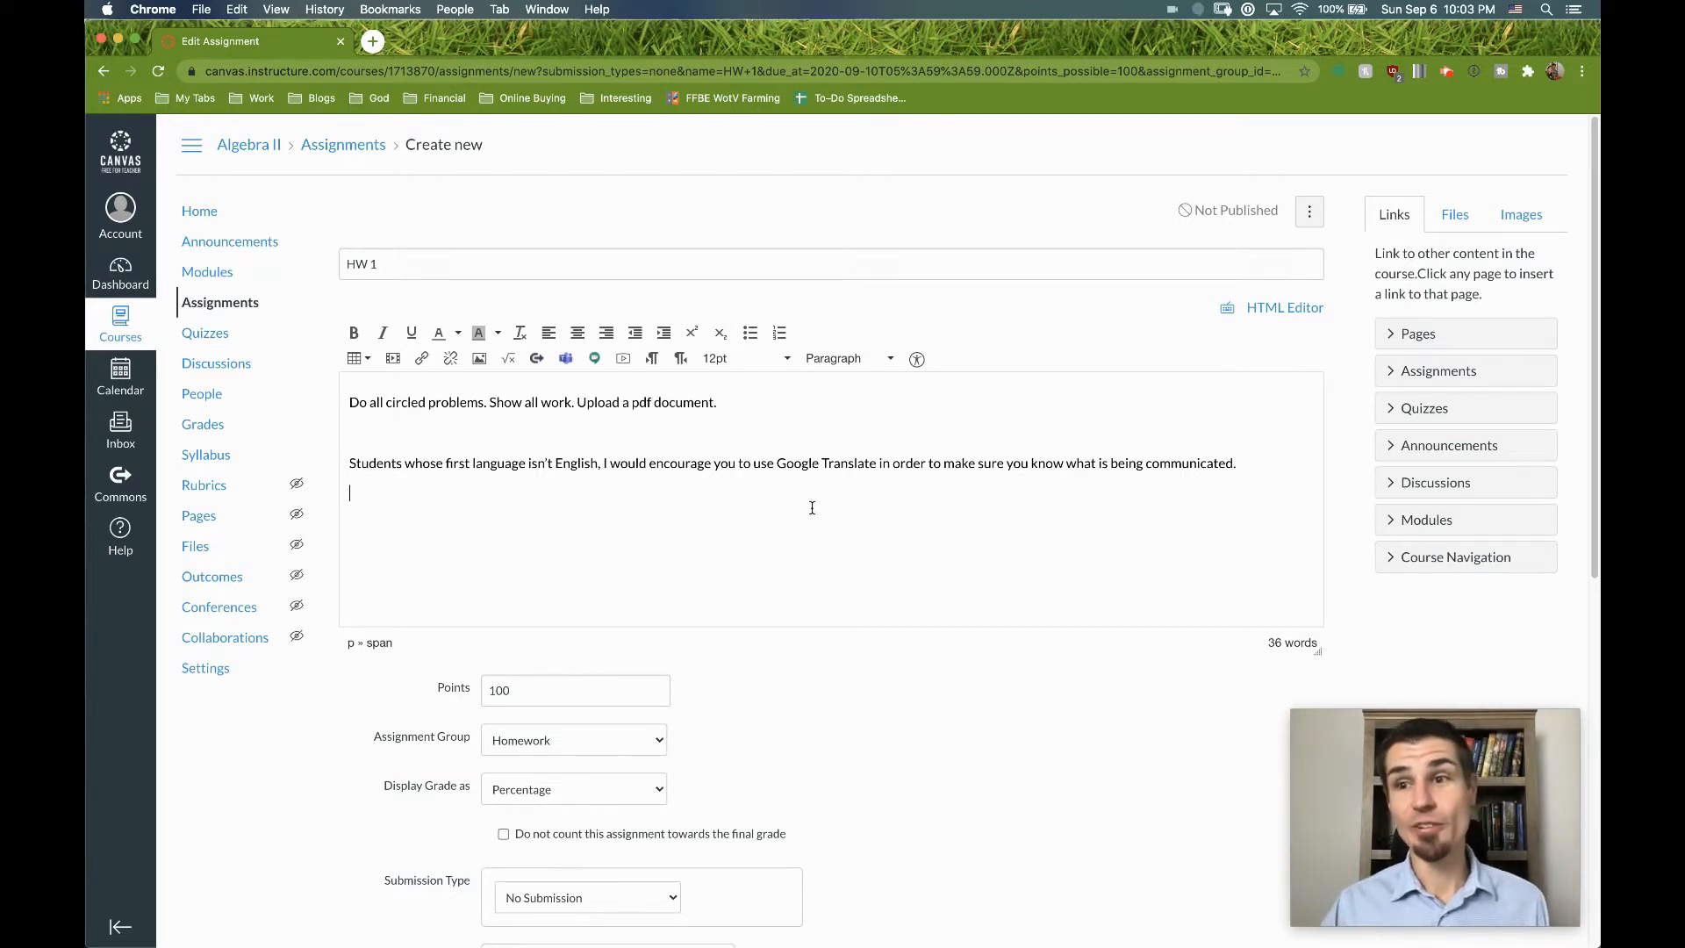
{"action": "left_click", "coordinate": [1456, 232]}
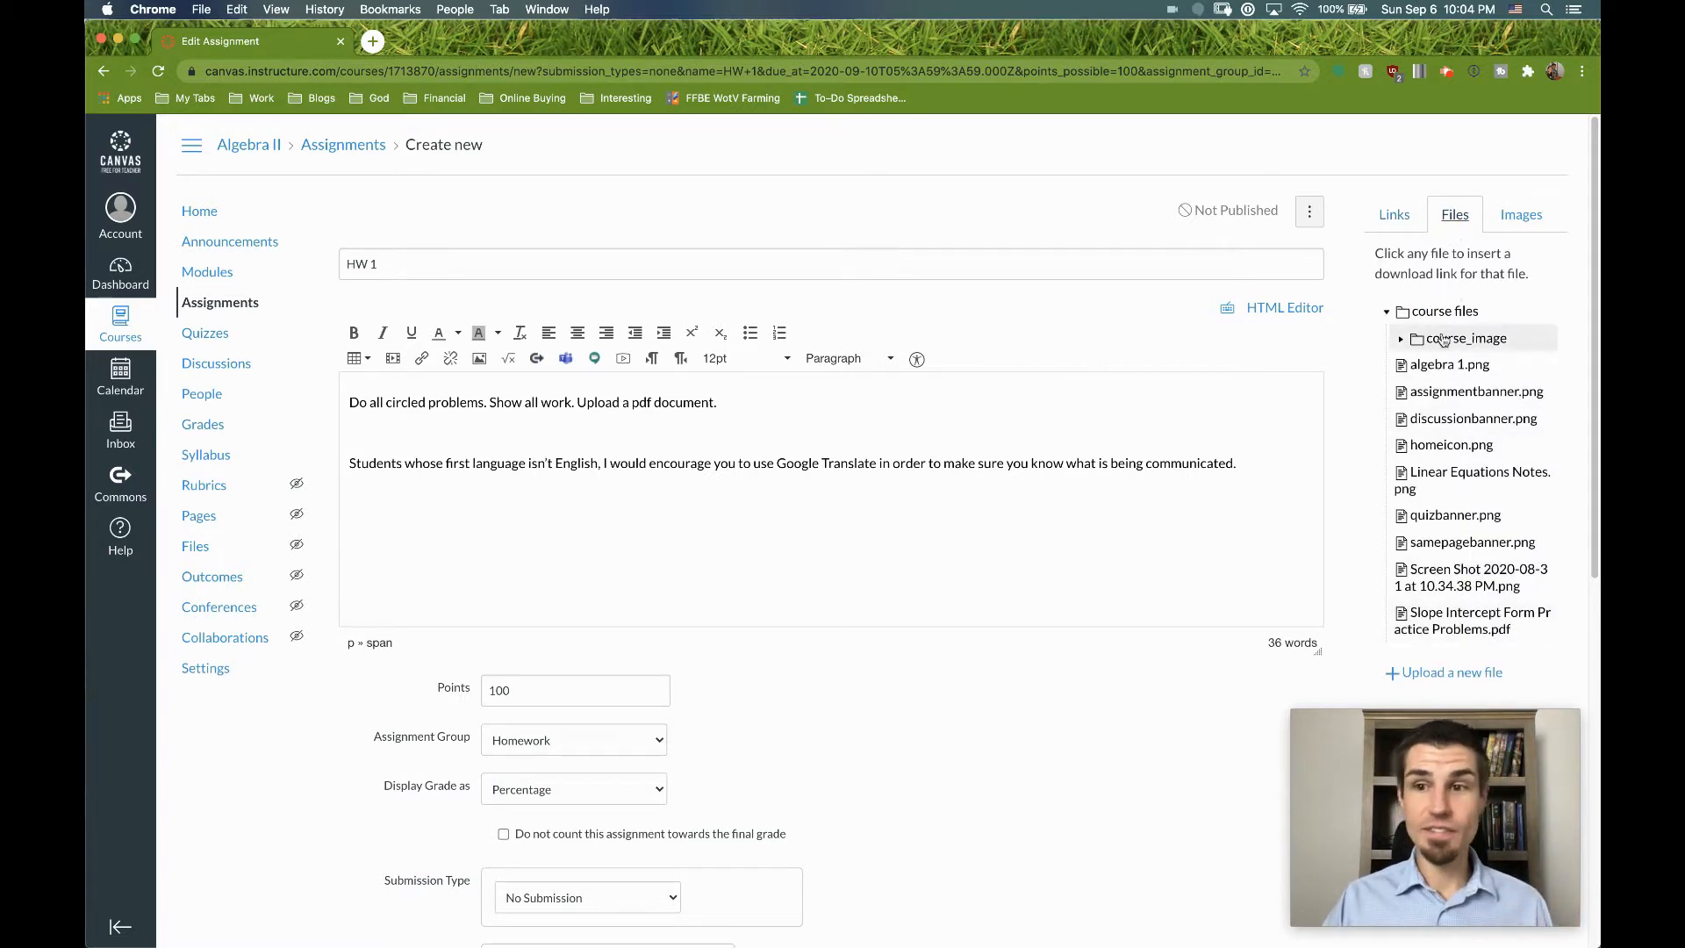
{"action": "left_click", "coordinate": [1387, 313]}
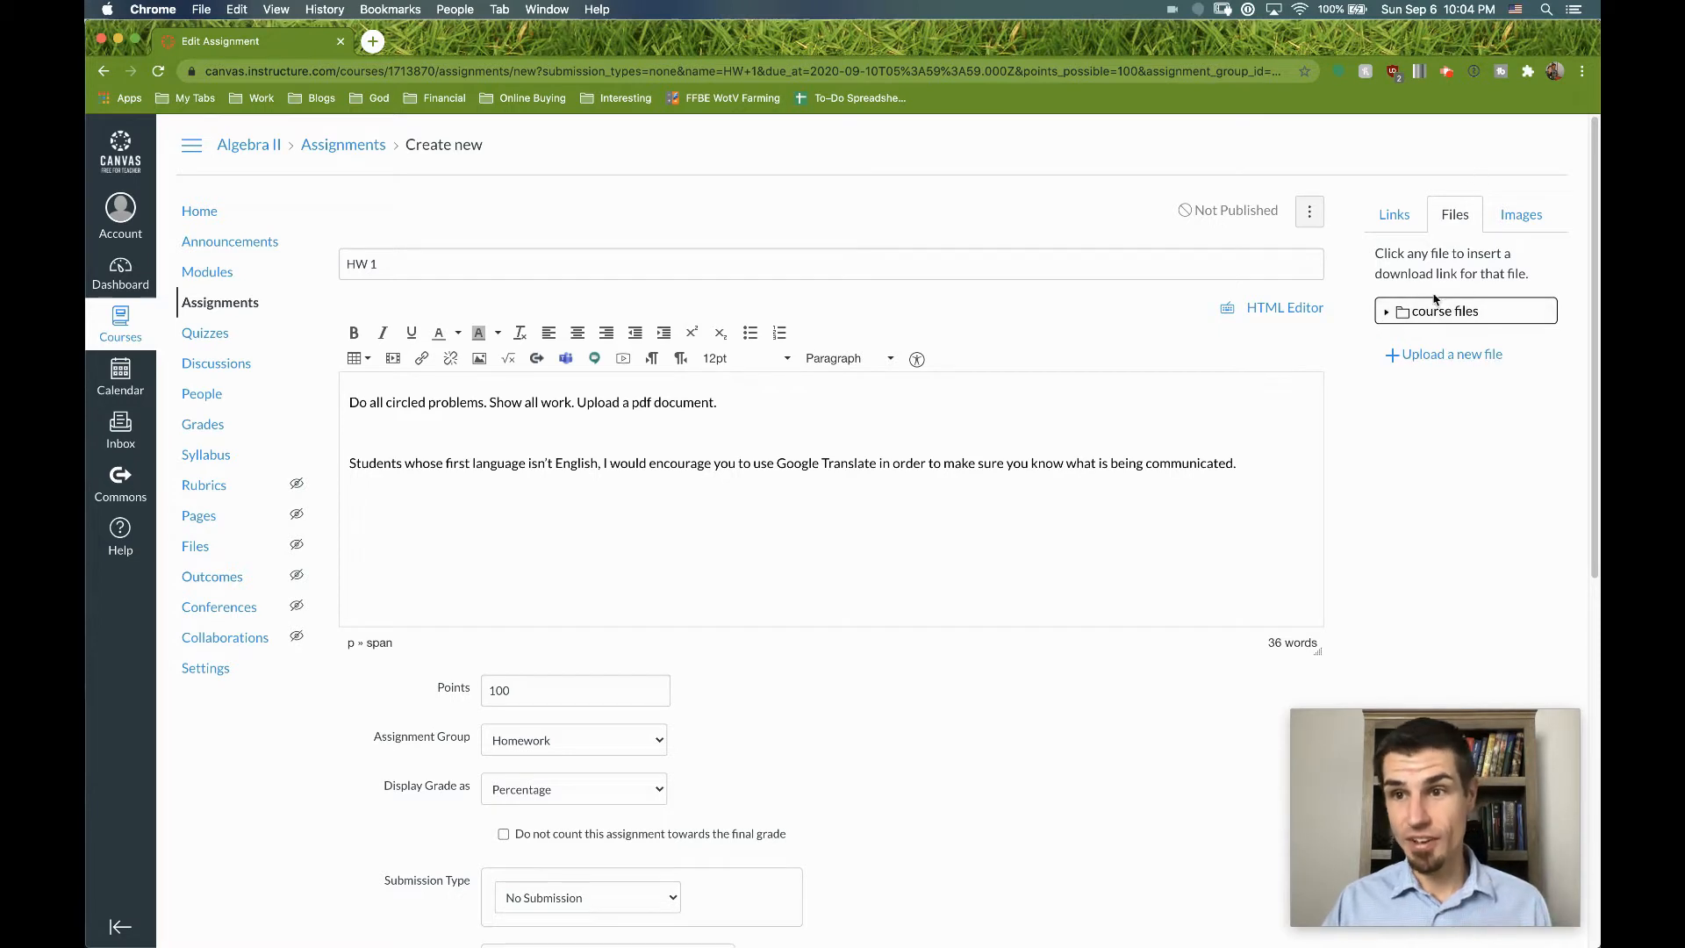
{"action": "left_click", "coordinate": [1387, 314]}
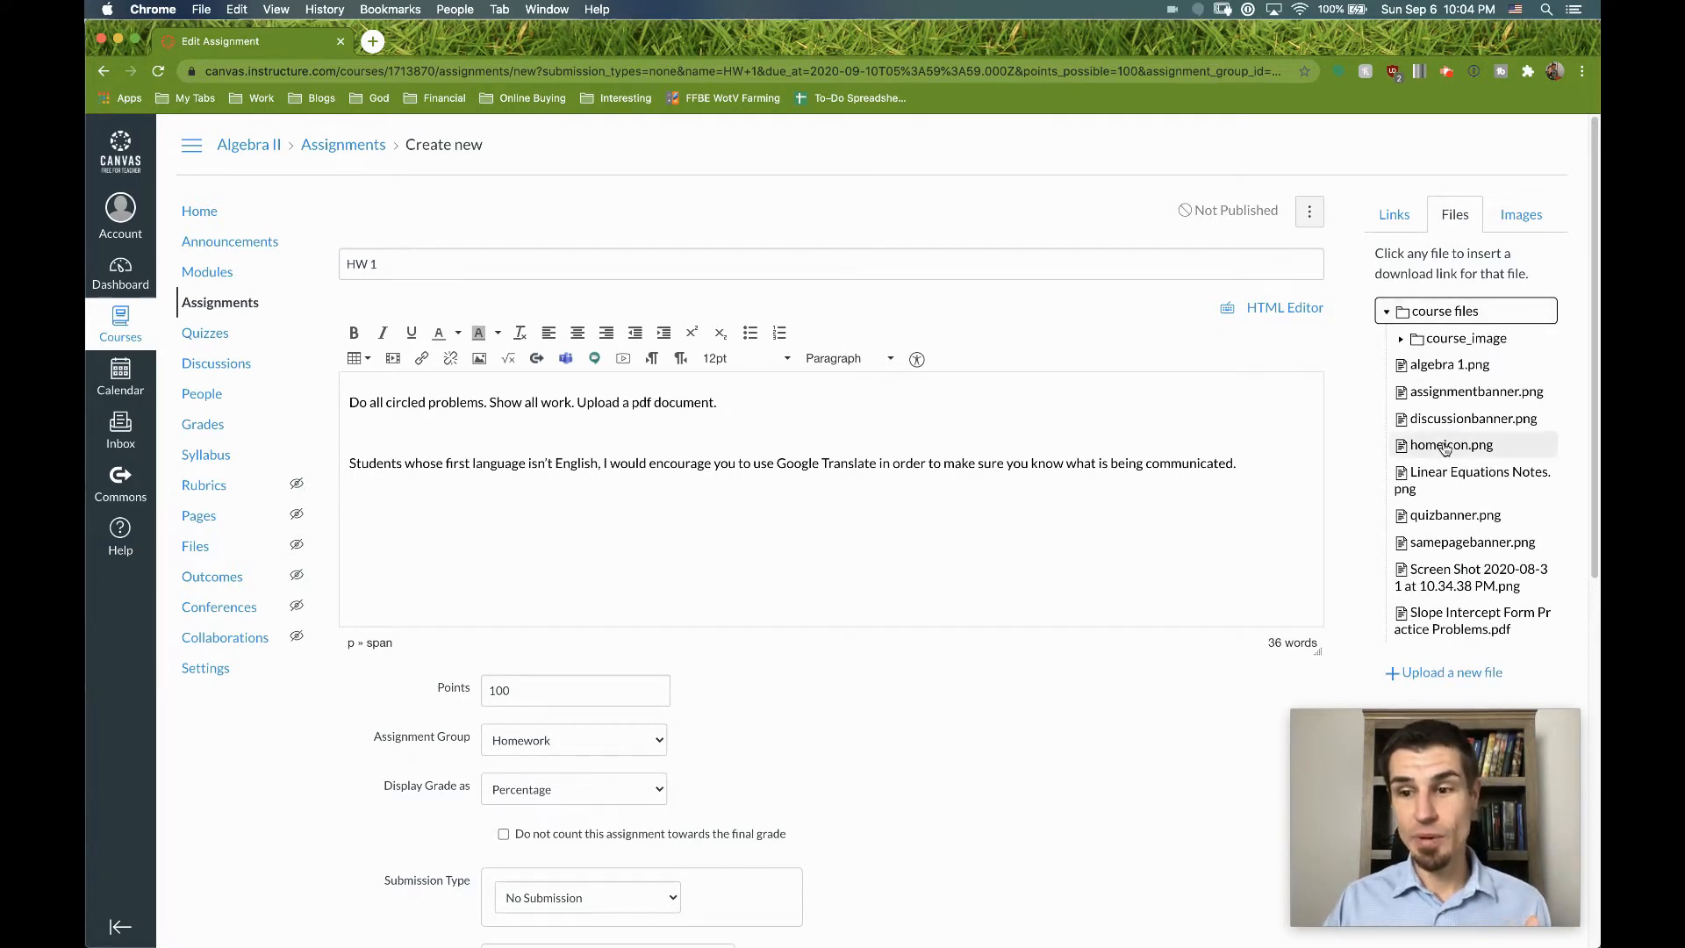
{"action": "left_click", "coordinate": [1428, 665]}
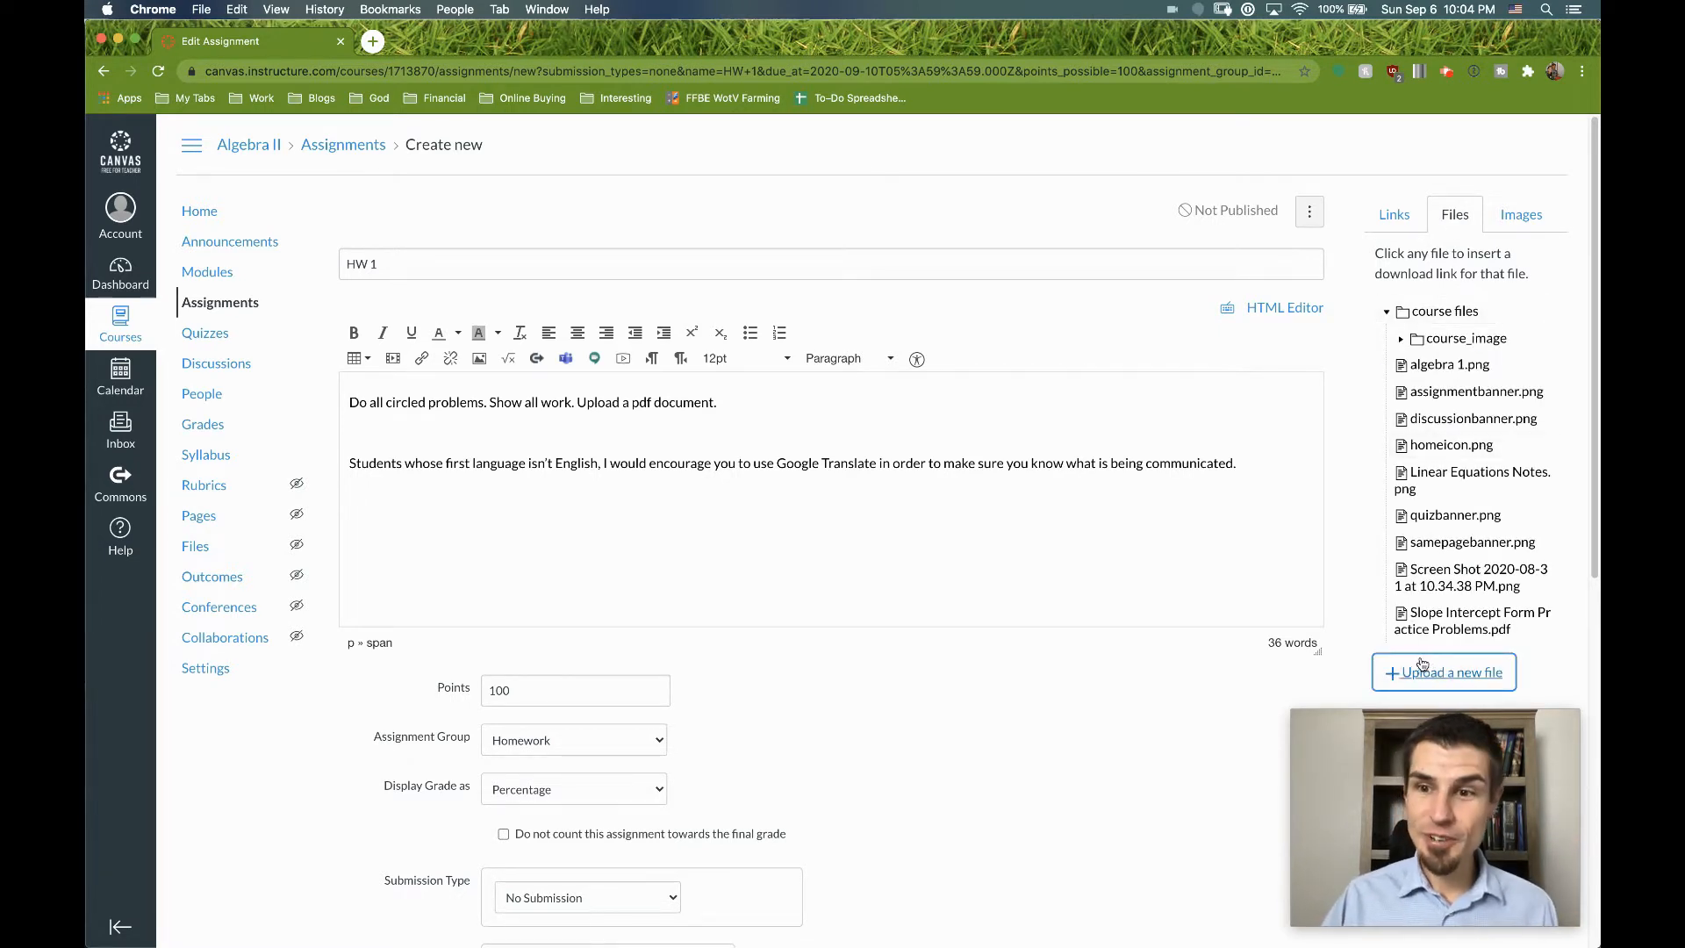
{"action": "scroll", "coordinate": [1444, 632], "scroll_direction": "down", "scroll_amount": 2}
{"action": "left_click", "coordinate": [1448, 607]}
{"action": "scroll", "coordinate": [1435, 608], "scroll_direction": "down", "scroll_amount": 2}
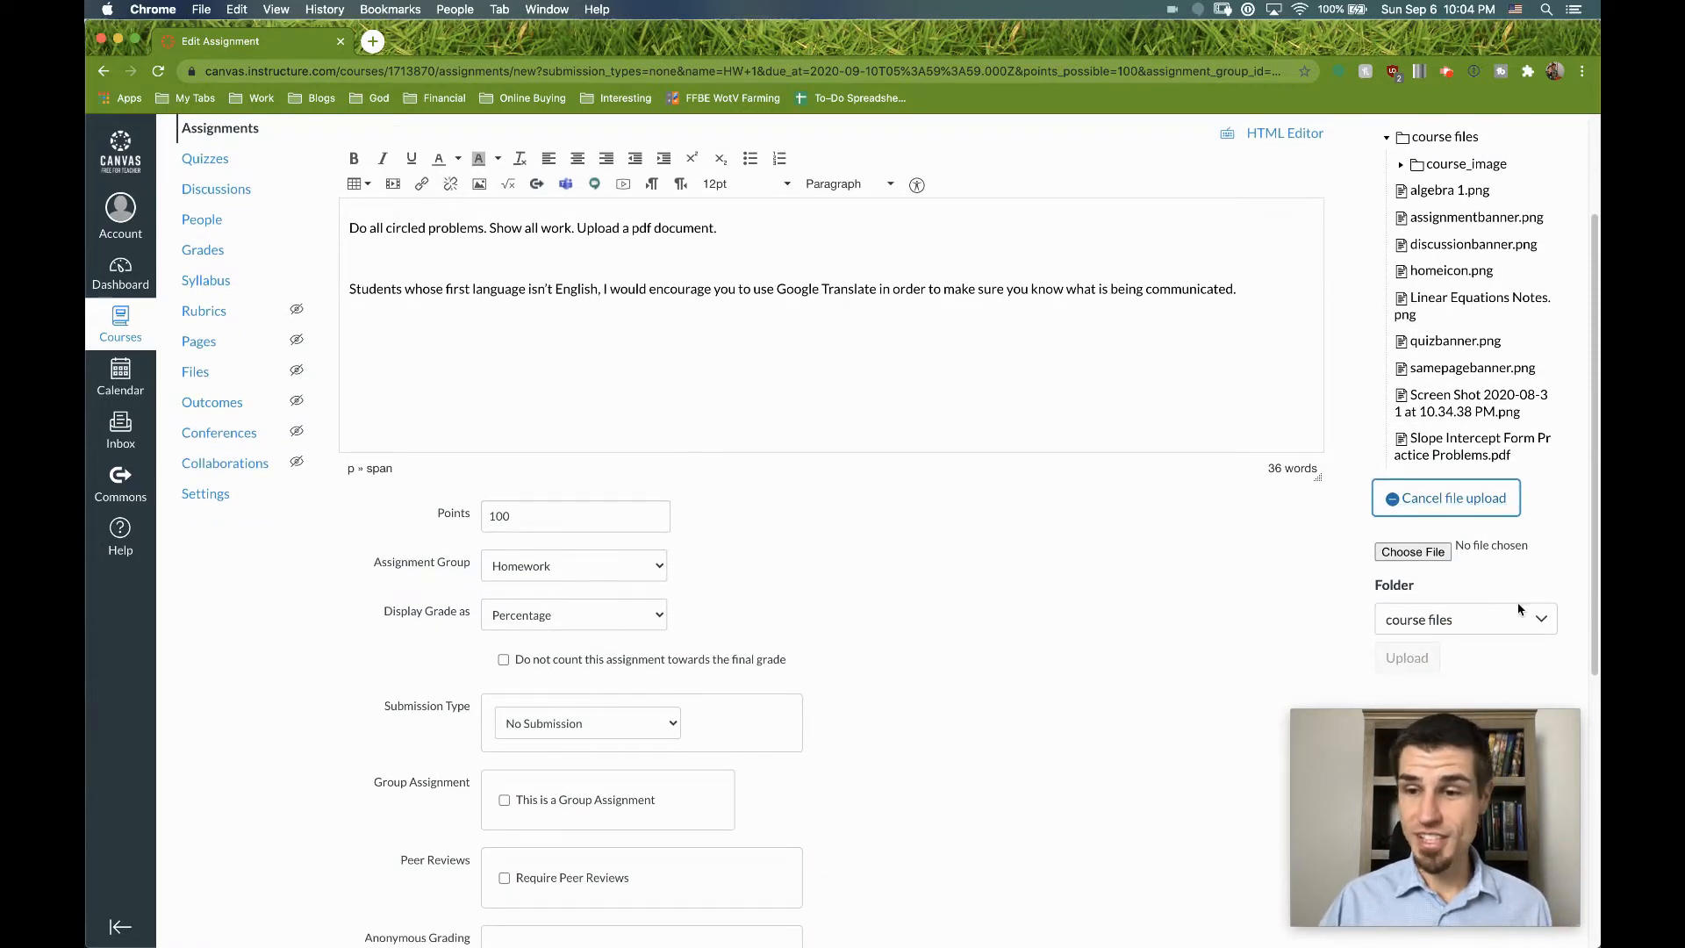
Upload the Slope Intercept Form Practice Problems PDF from the Desktop to the course files folder, linking it in the description
{"action": "left_click", "coordinate": [1425, 558]}
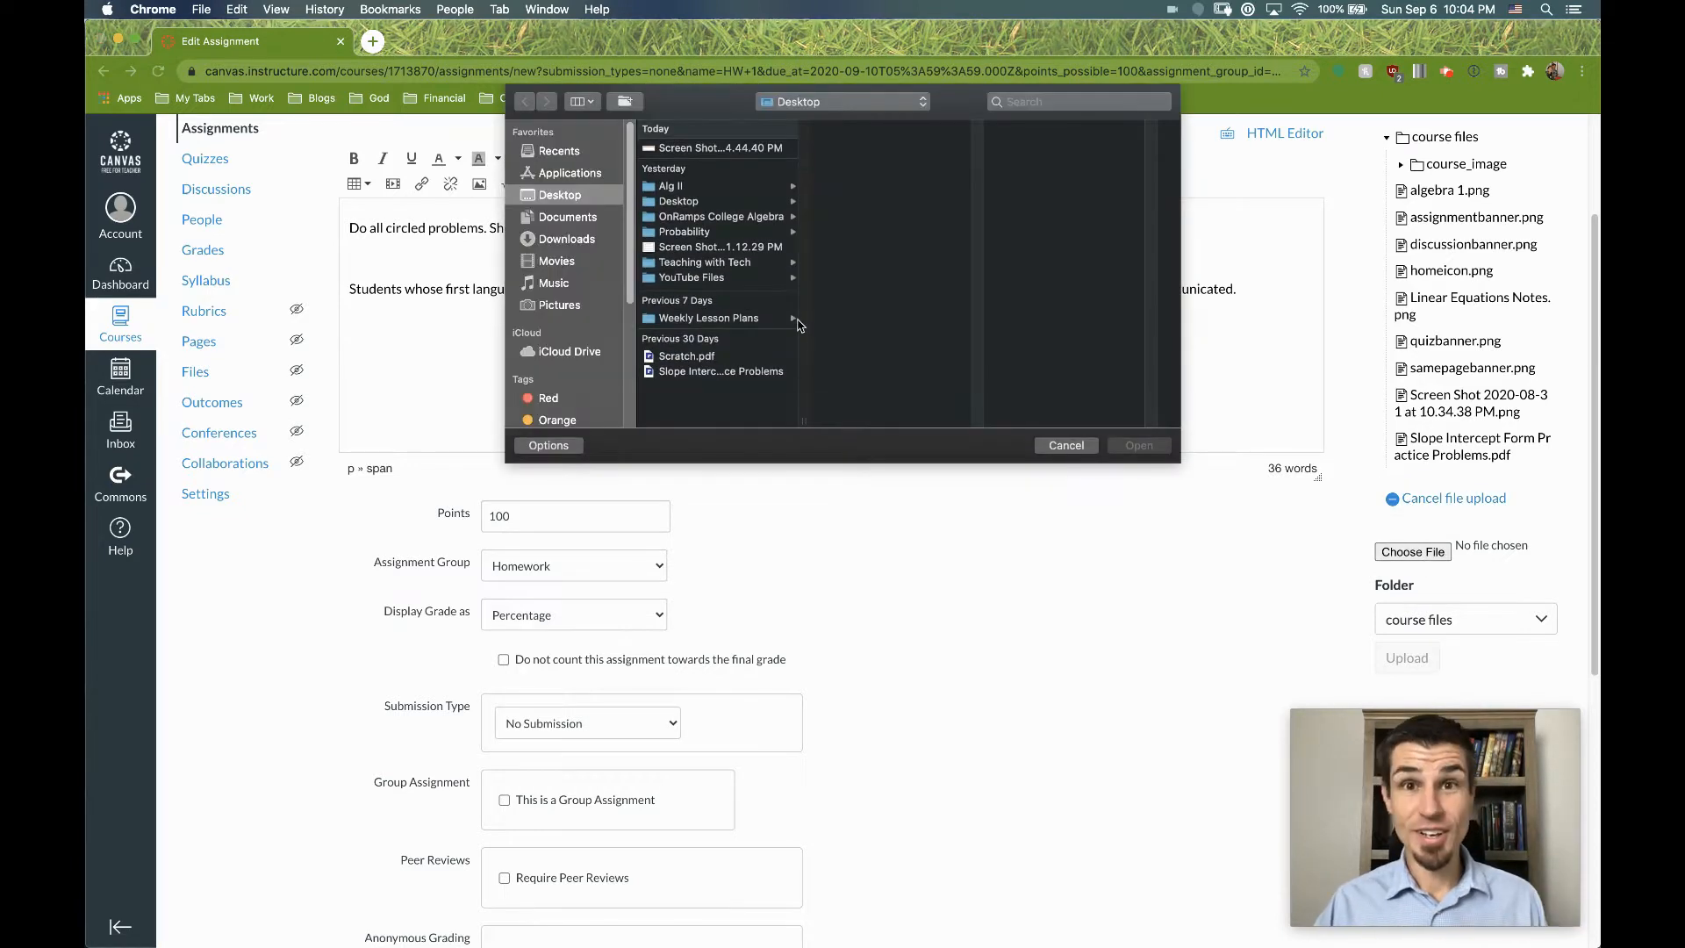
{"action": "left_click", "coordinate": [702, 371]}
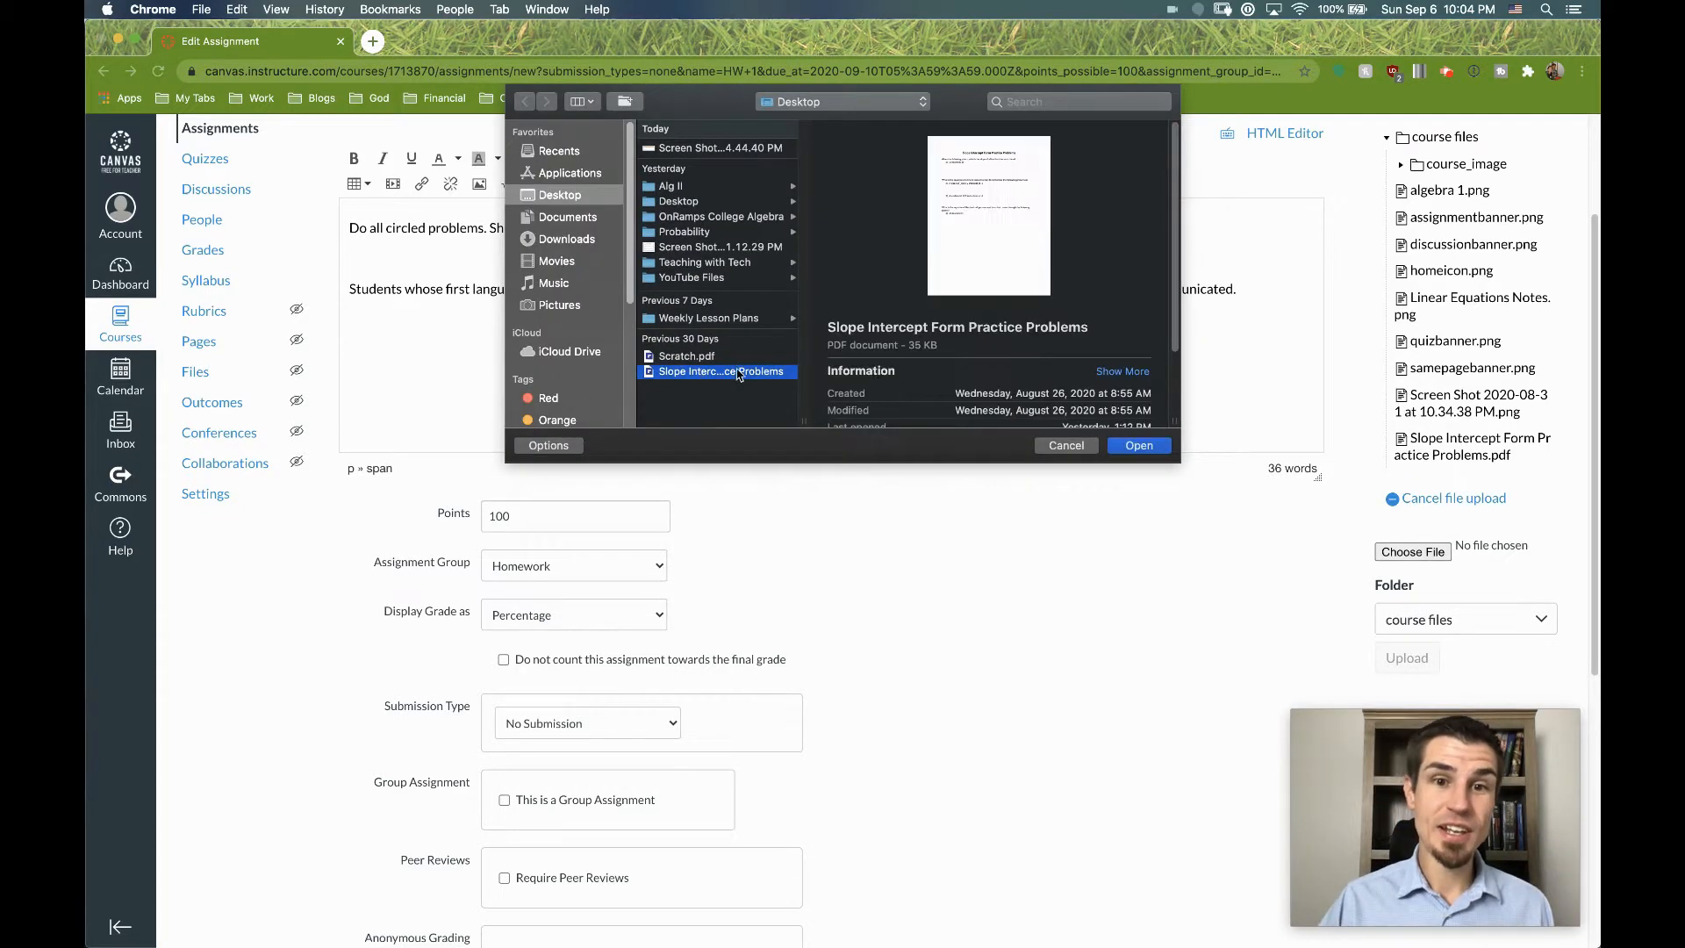
{"action": "left_click", "coordinate": [1140, 446]}
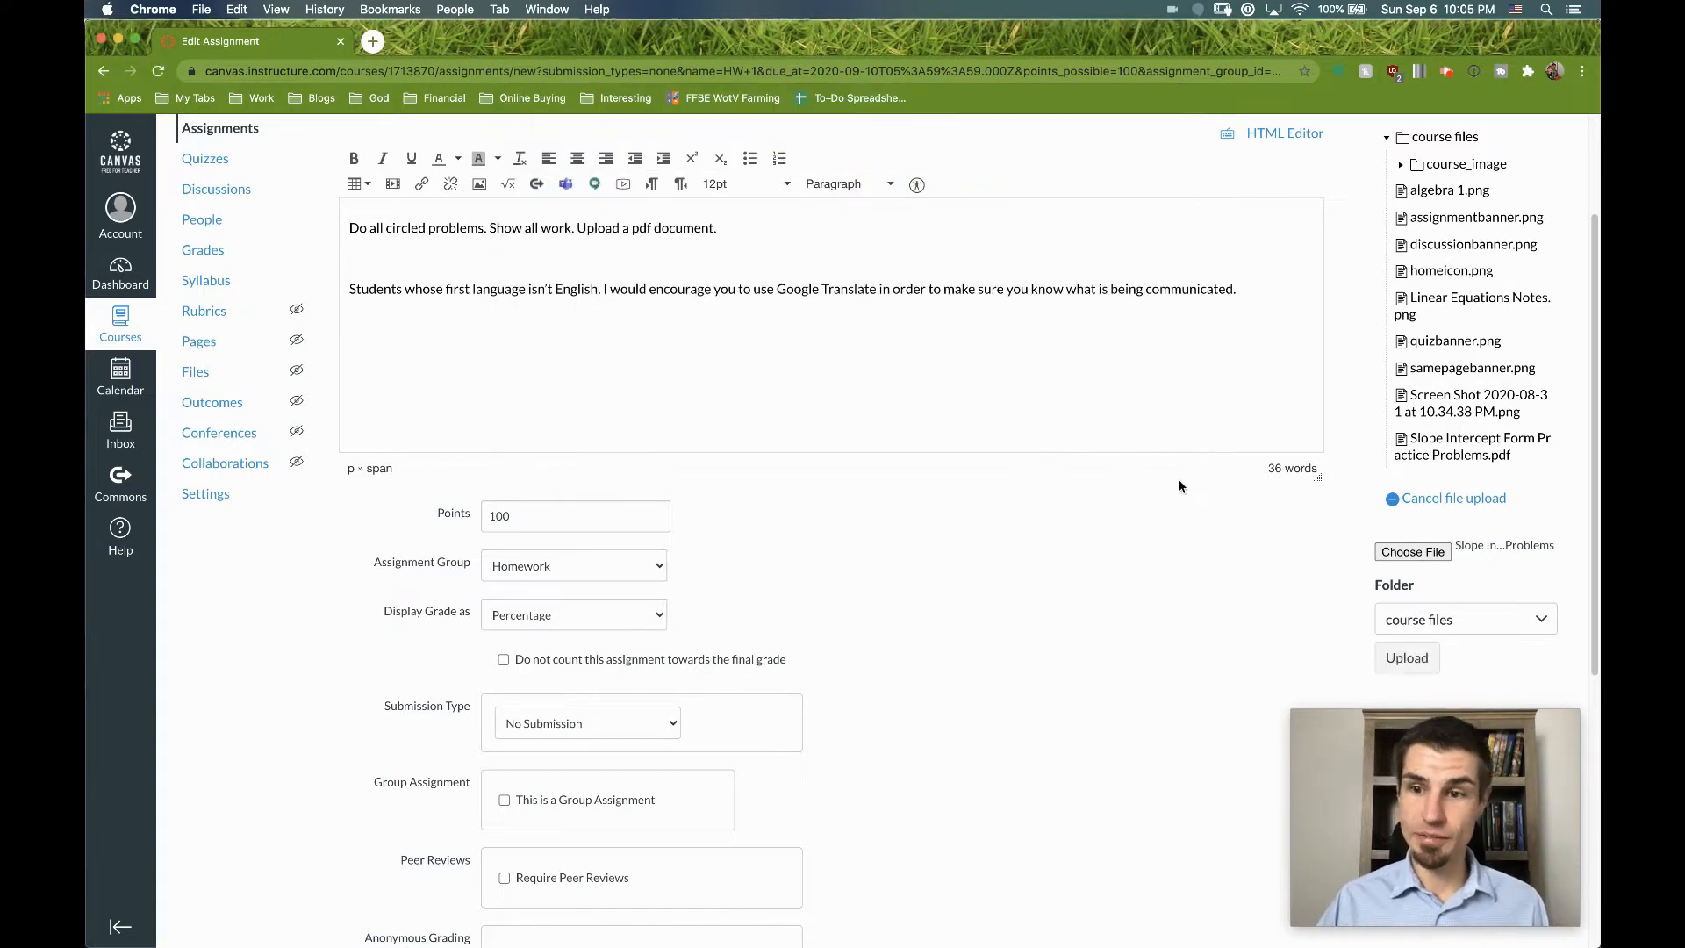
{"action": "left_click", "coordinate": [1488, 622]}
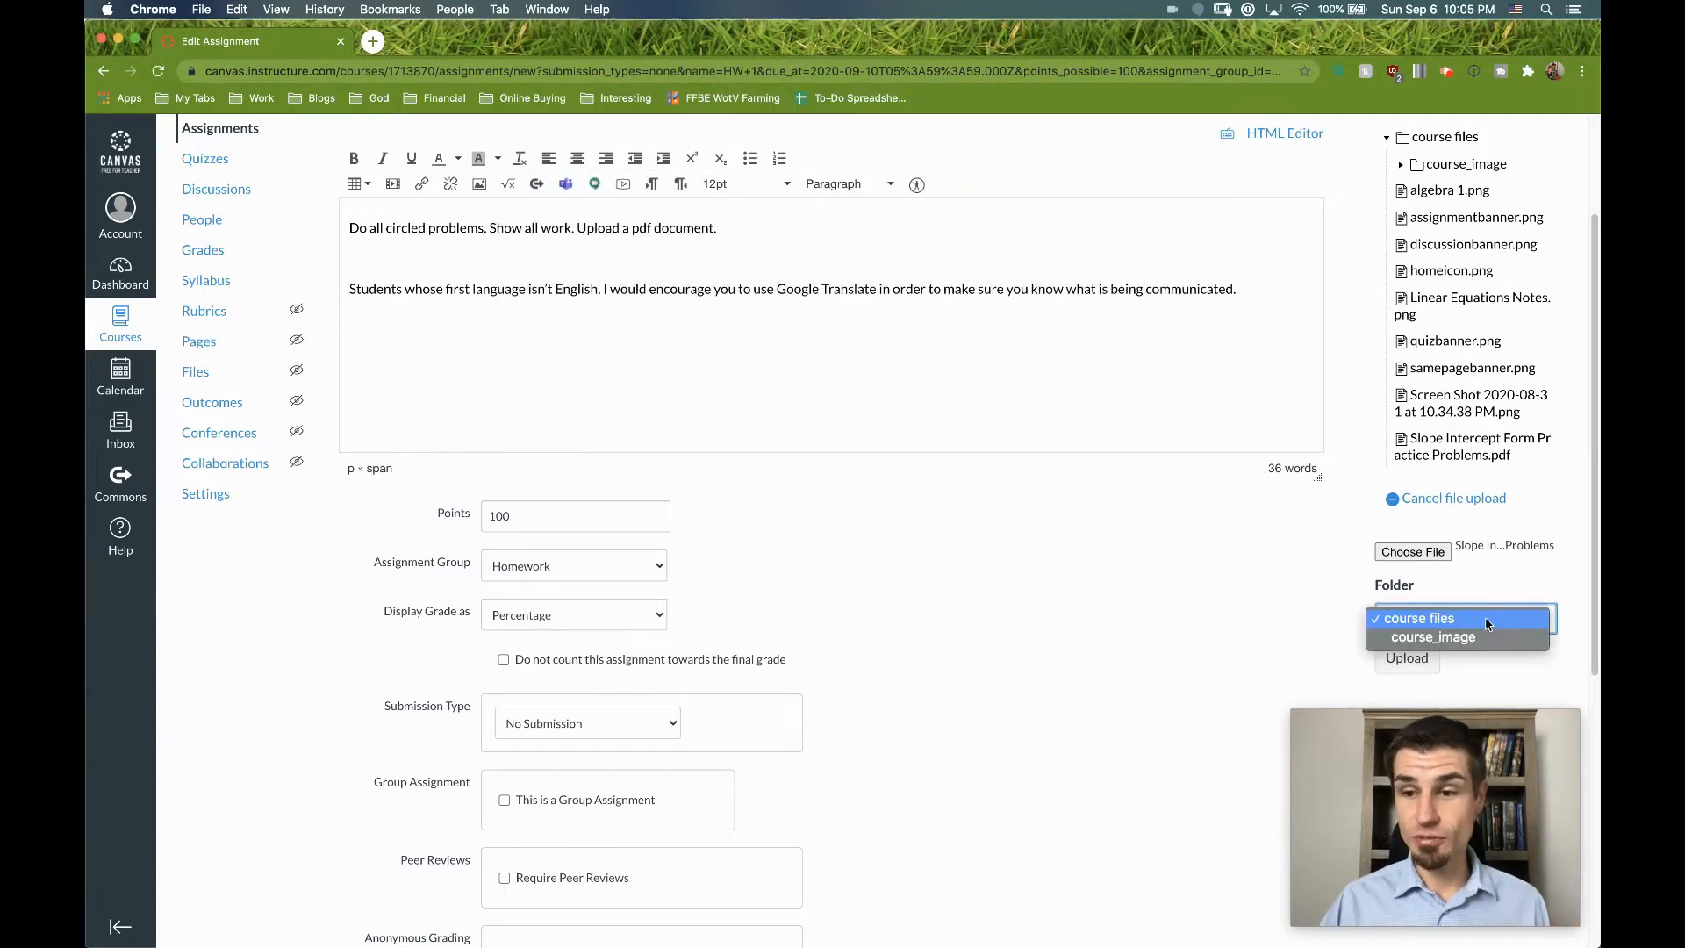
{"action": "left_click", "coordinate": [1247, 614]}
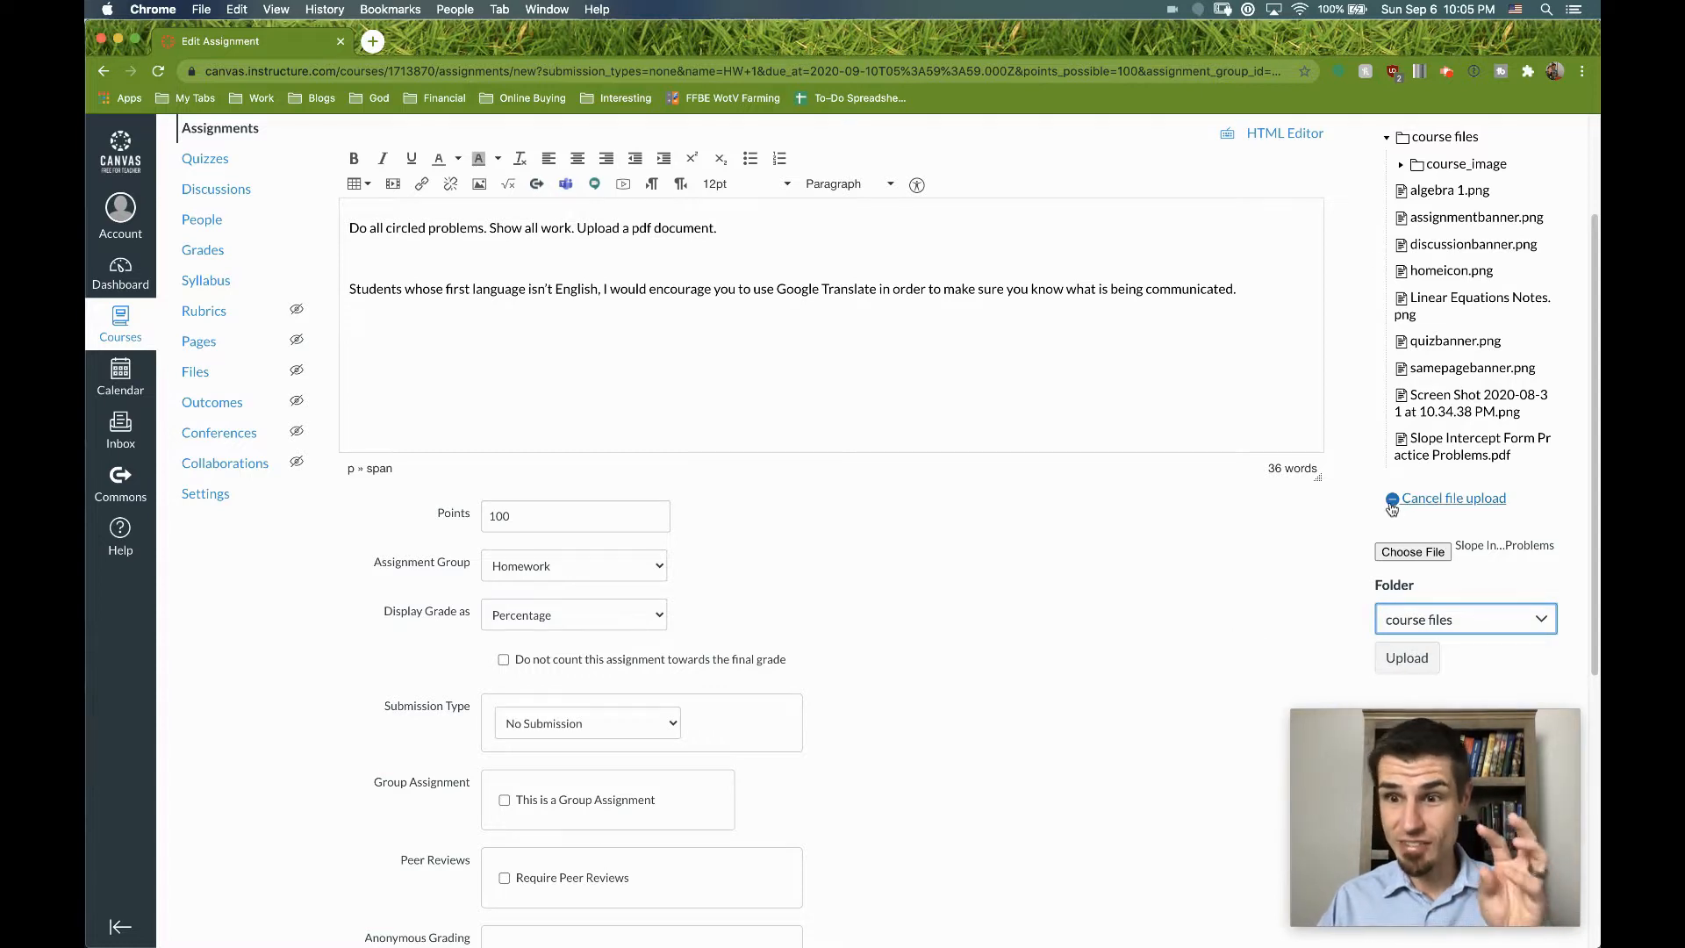
{"action": "left_click", "coordinate": [1408, 660]}
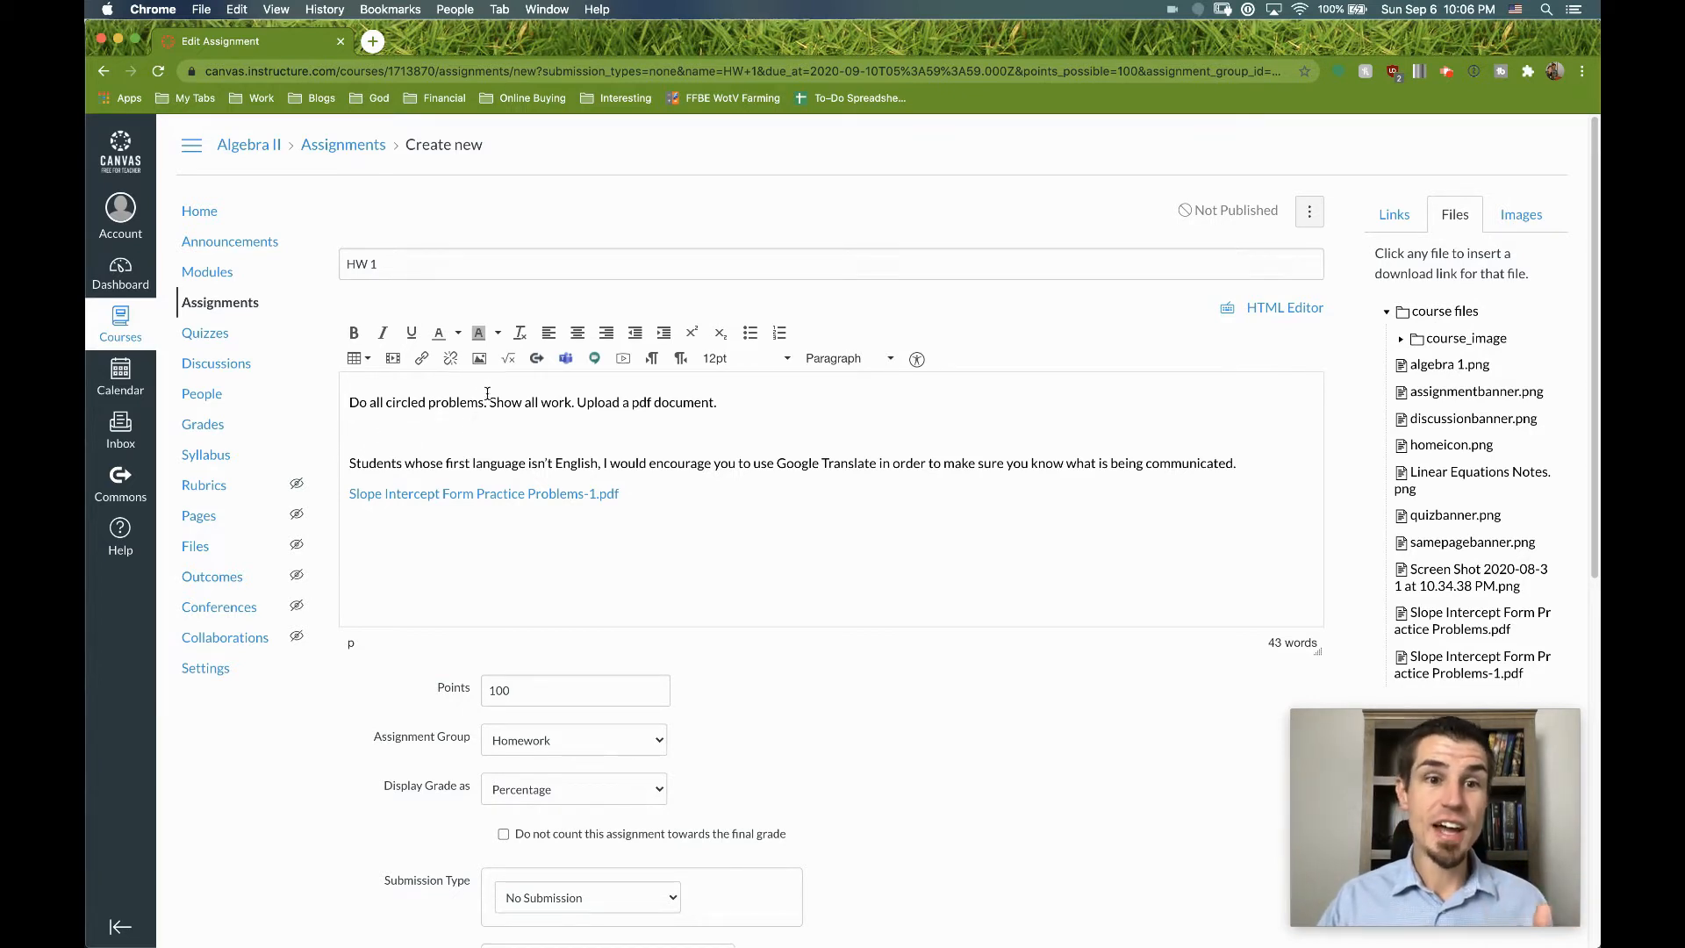
Upload the Desktop image Screen Shot 2020-09-05 at 1.12.29 PM to My files and insert it into the assignment description
{"action": "left_click", "coordinate": [480, 360]}
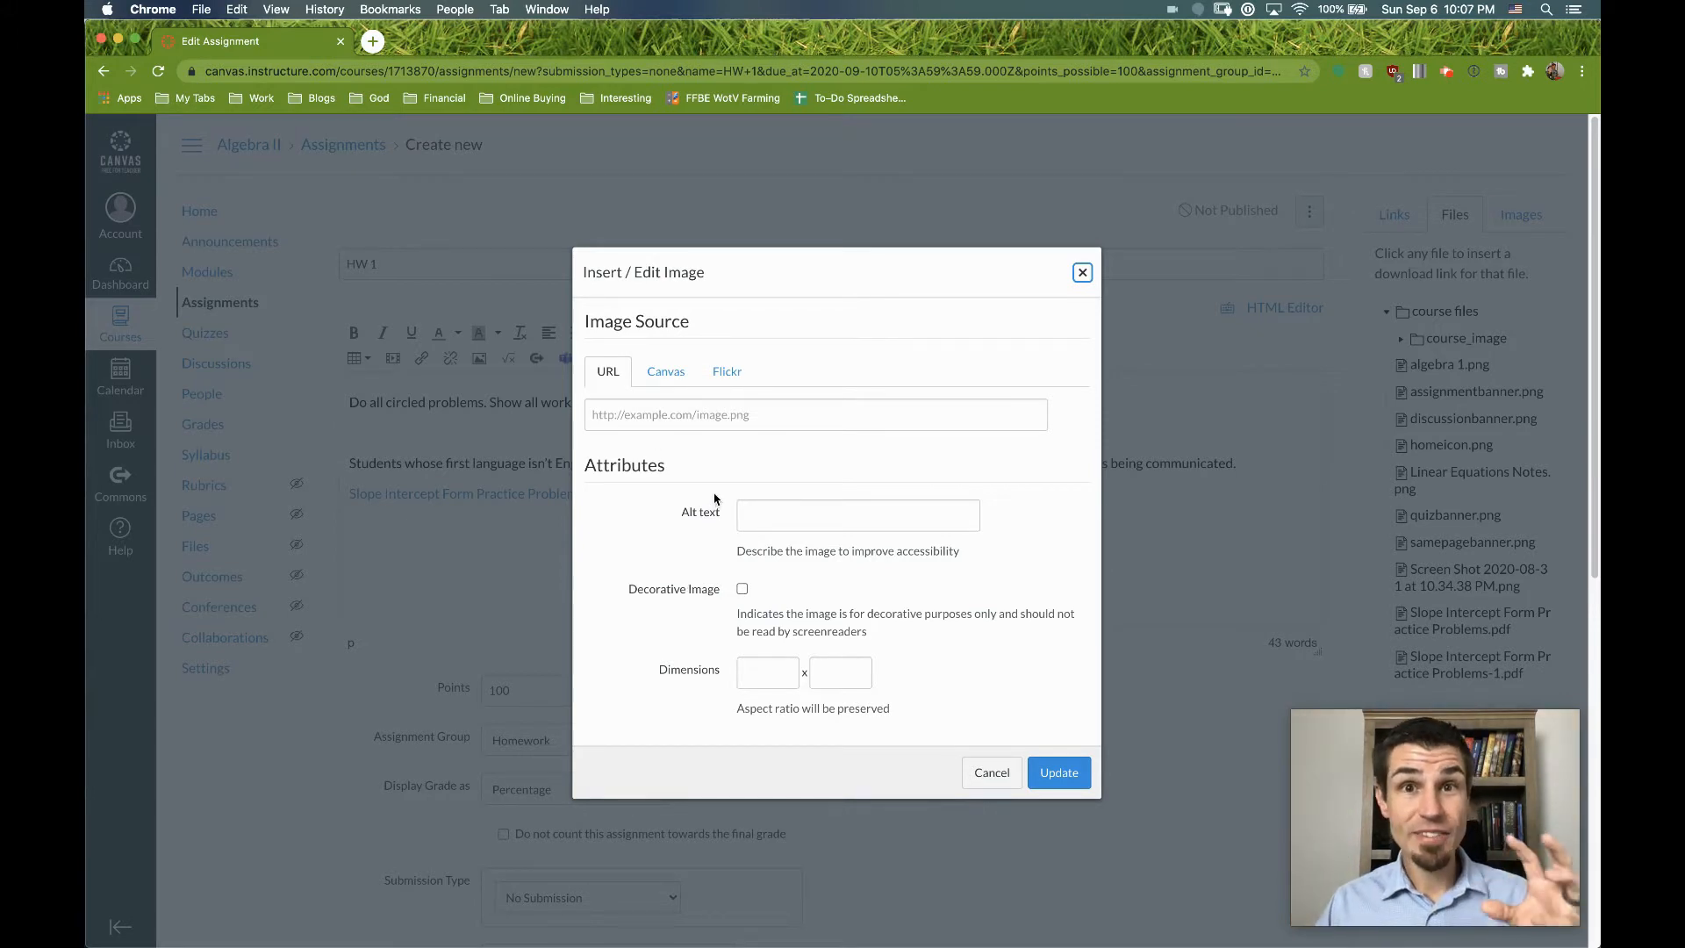
{"action": "left_click", "coordinate": [668, 374]}
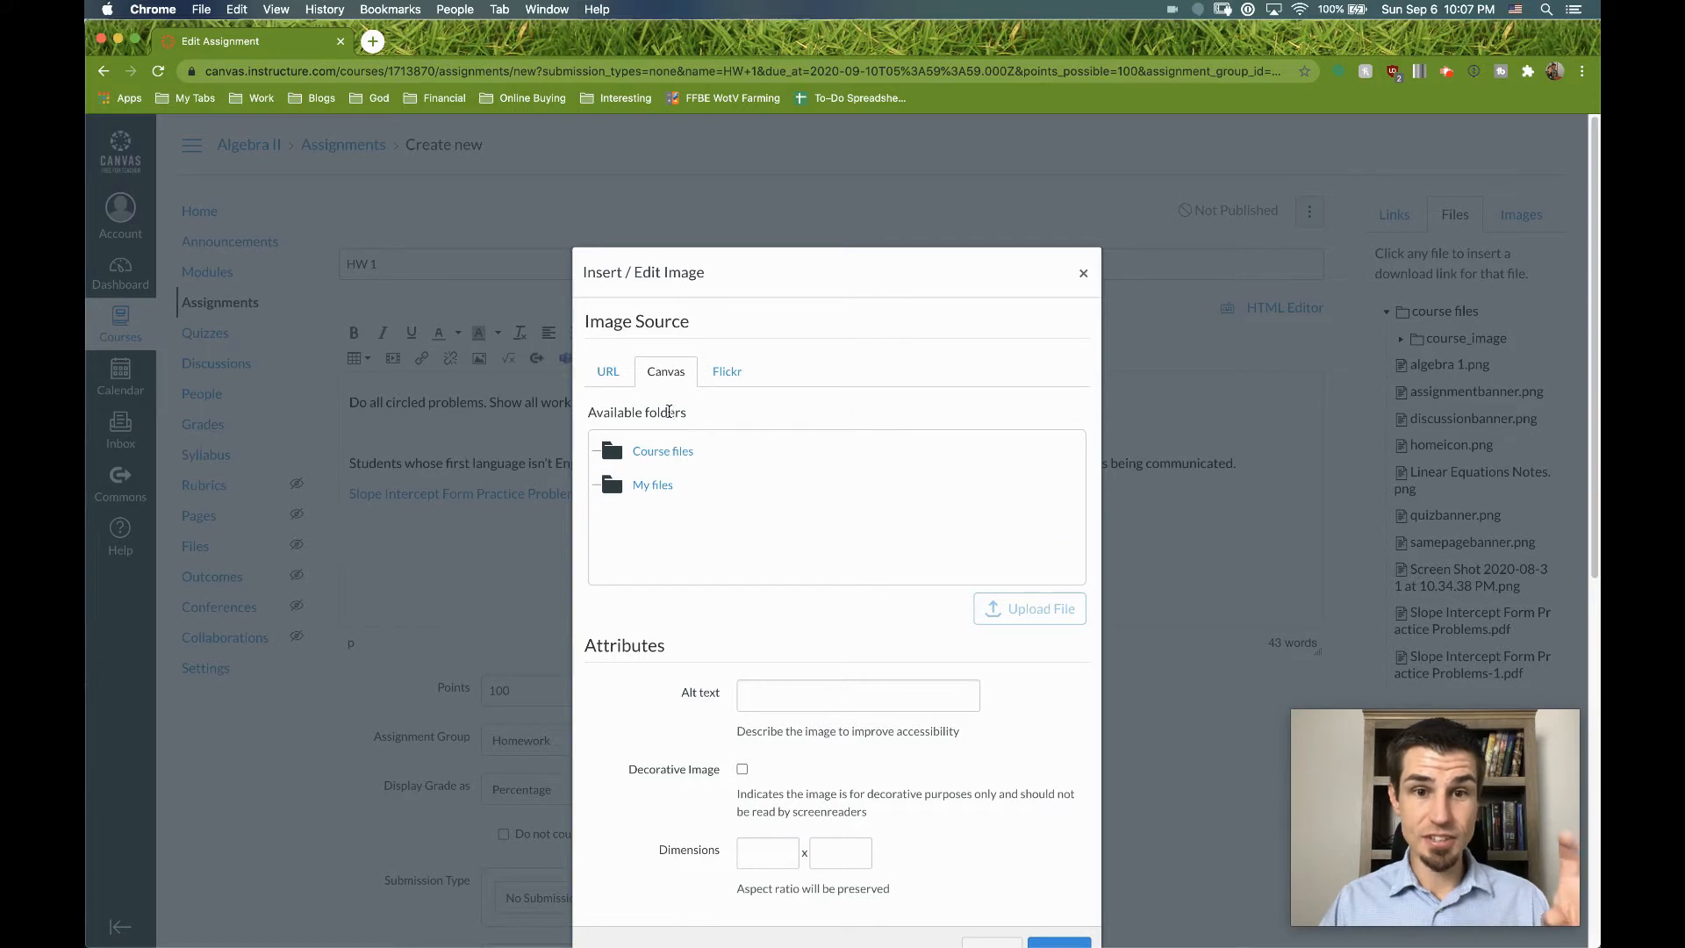
{"action": "left_click", "coordinate": [726, 478]}
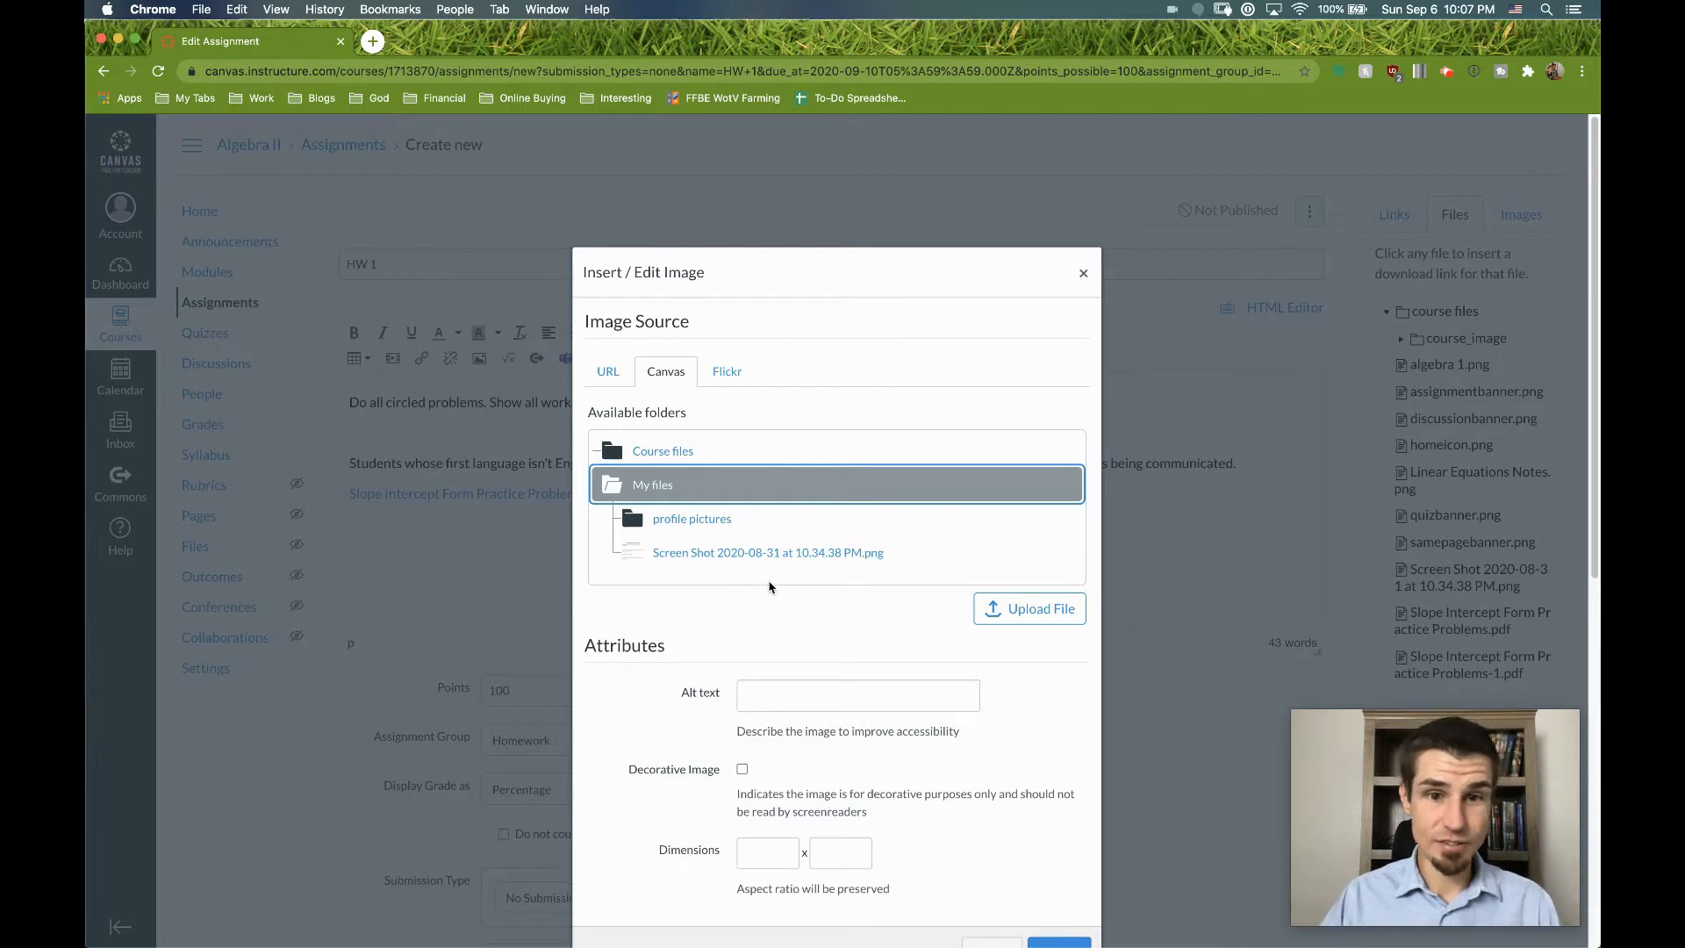
{"action": "left_click", "coordinate": [1024, 610]}
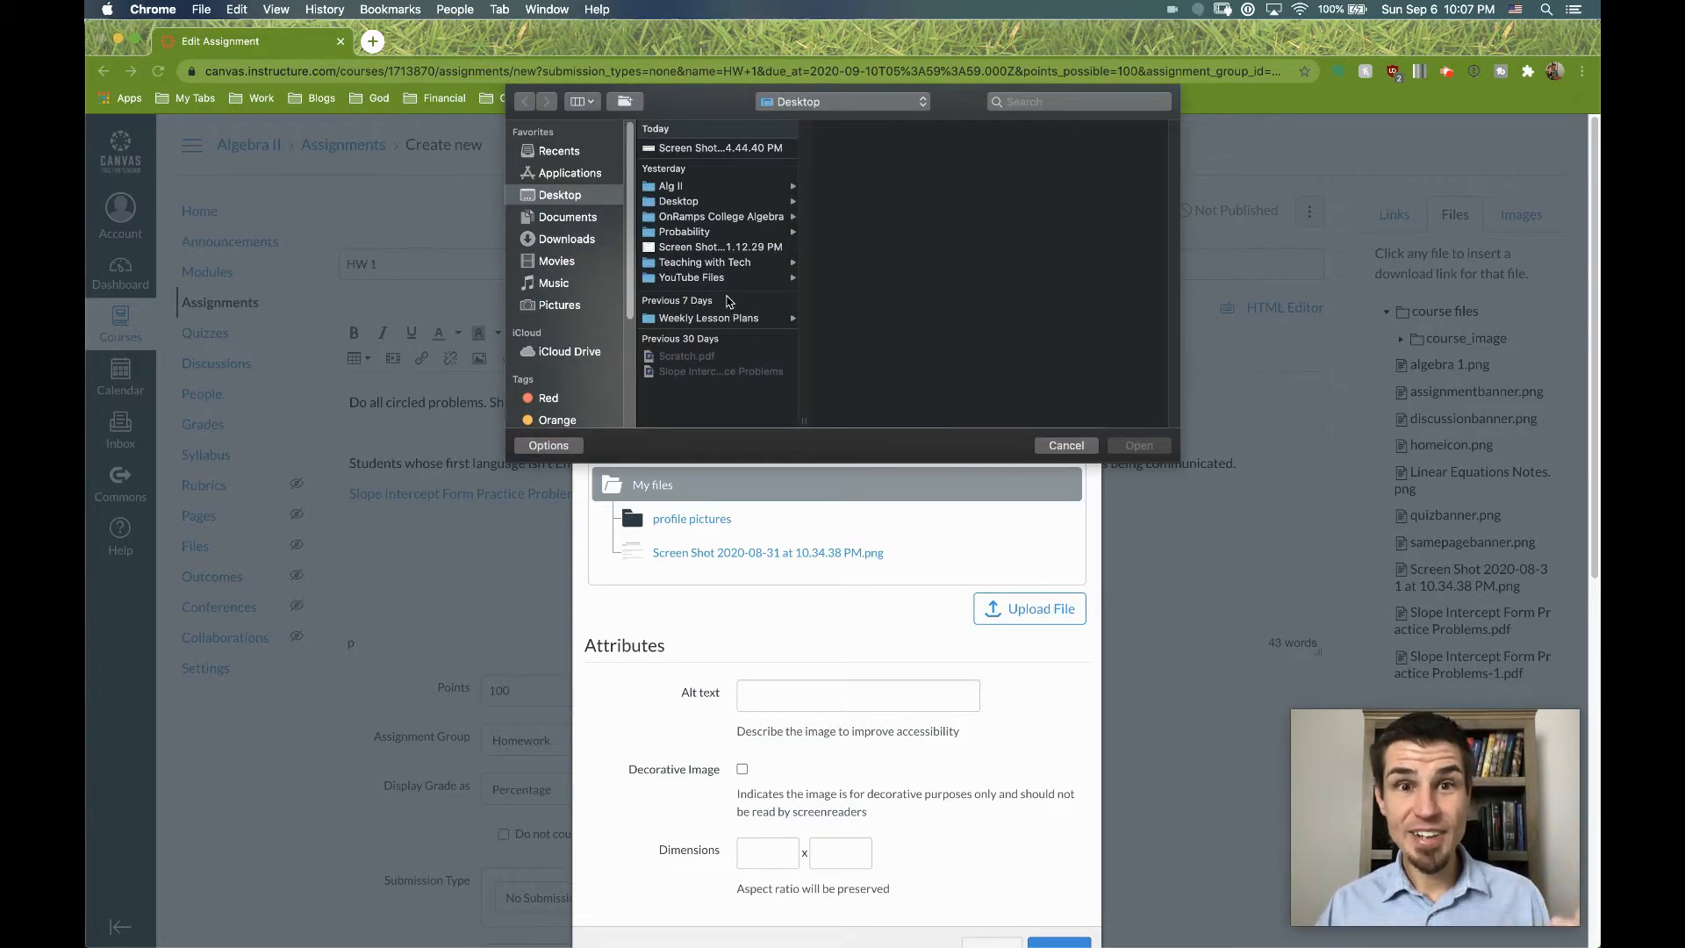
{"action": "left_click", "coordinate": [711, 249]}
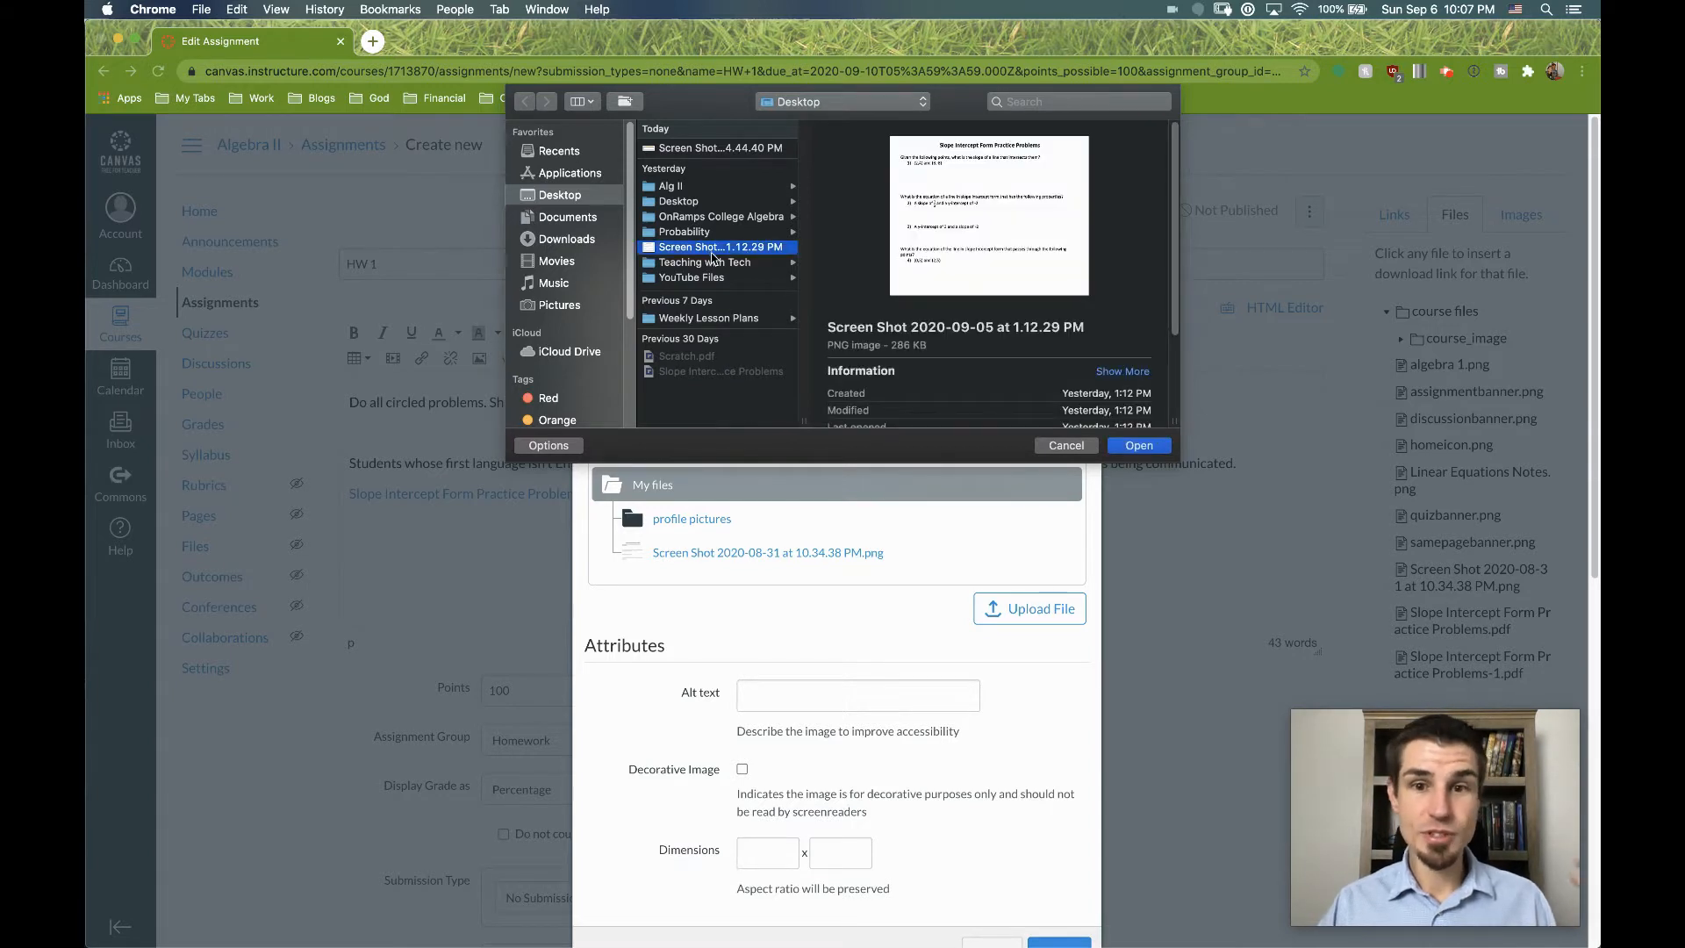
{"action": "left_click", "coordinate": [1145, 452]}
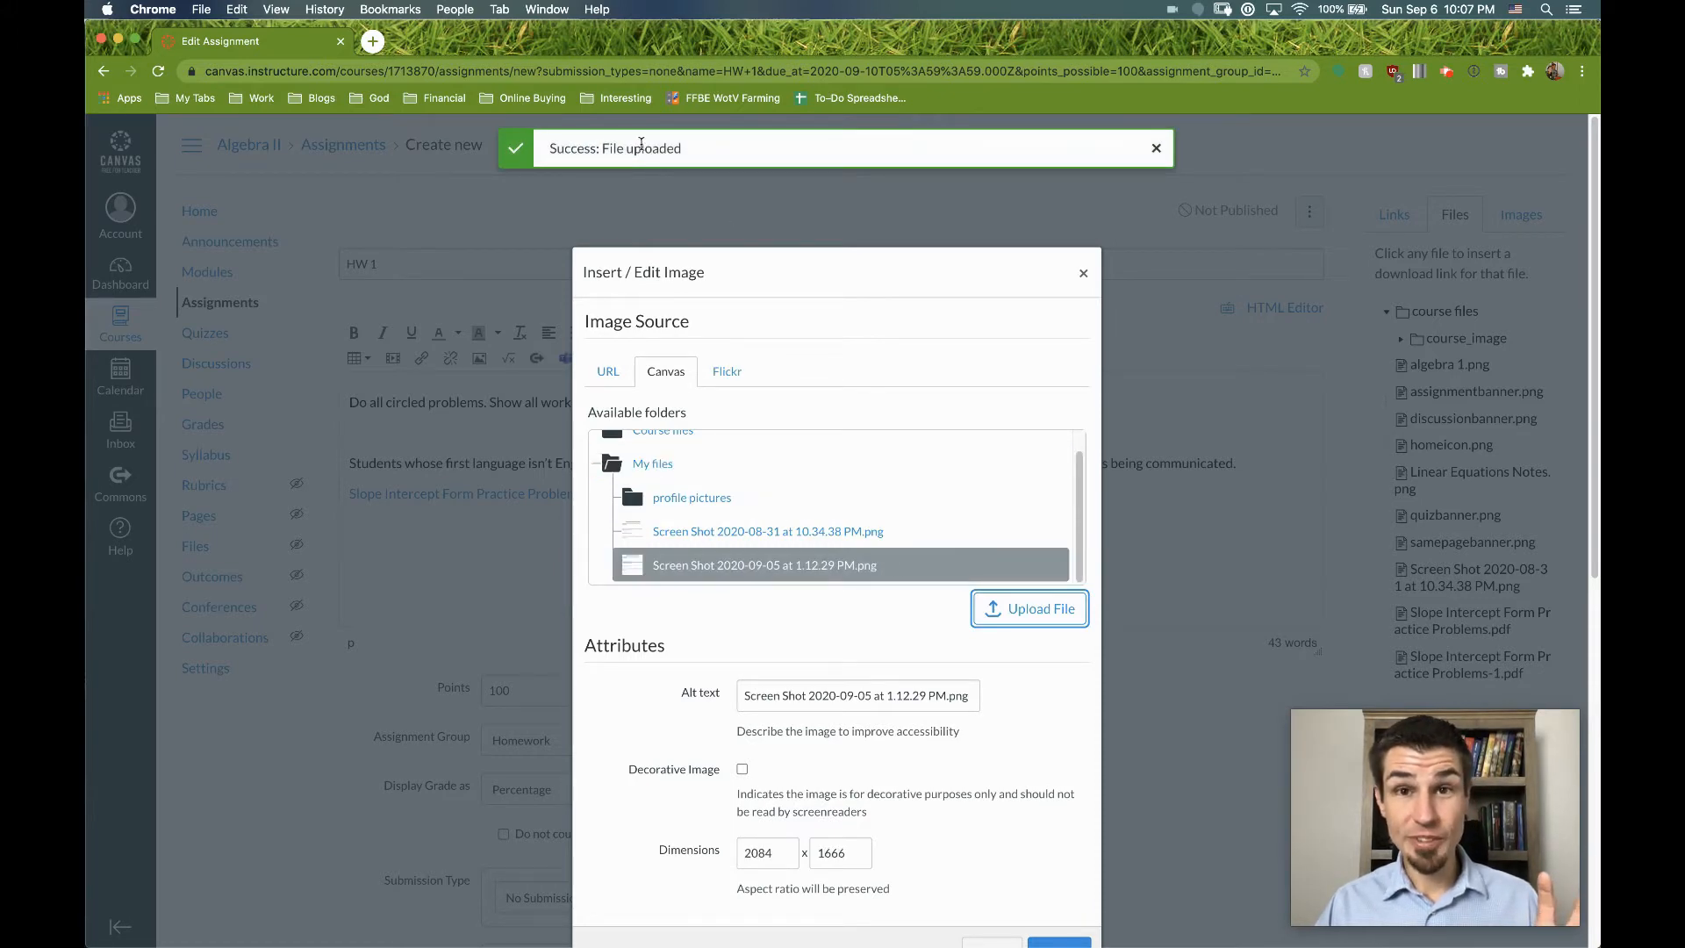
{"action": "scroll", "coordinate": [891, 436], "scroll_direction": "down", "scroll_amount": 3}
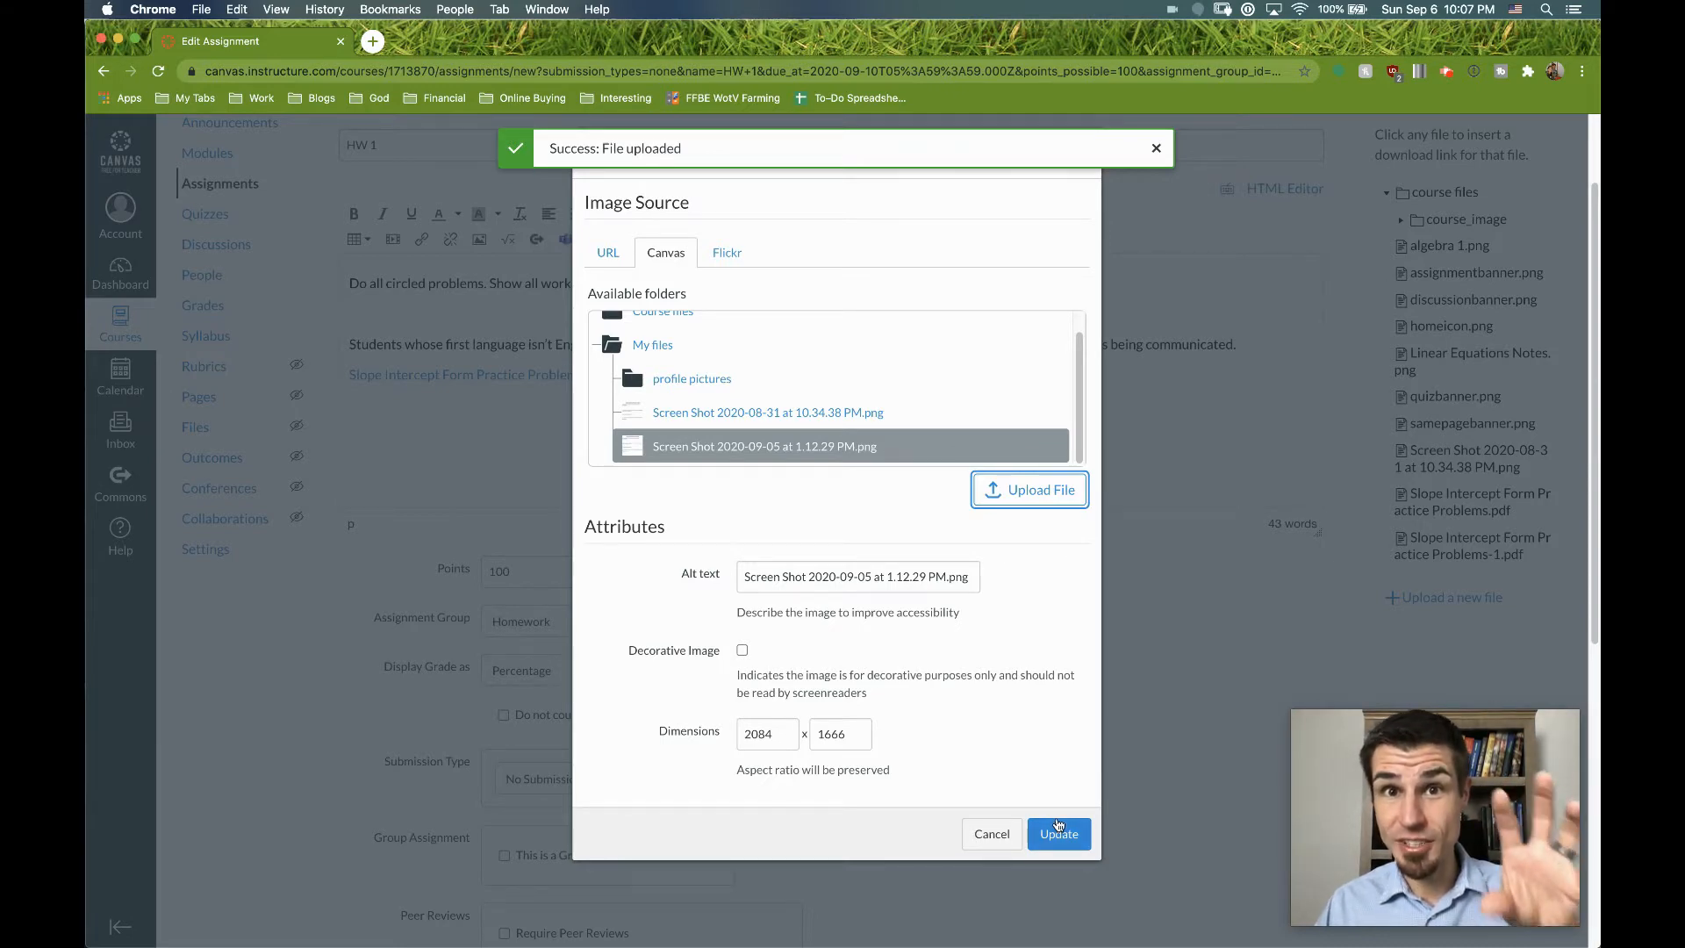
{"action": "left_click", "coordinate": [1061, 834]}
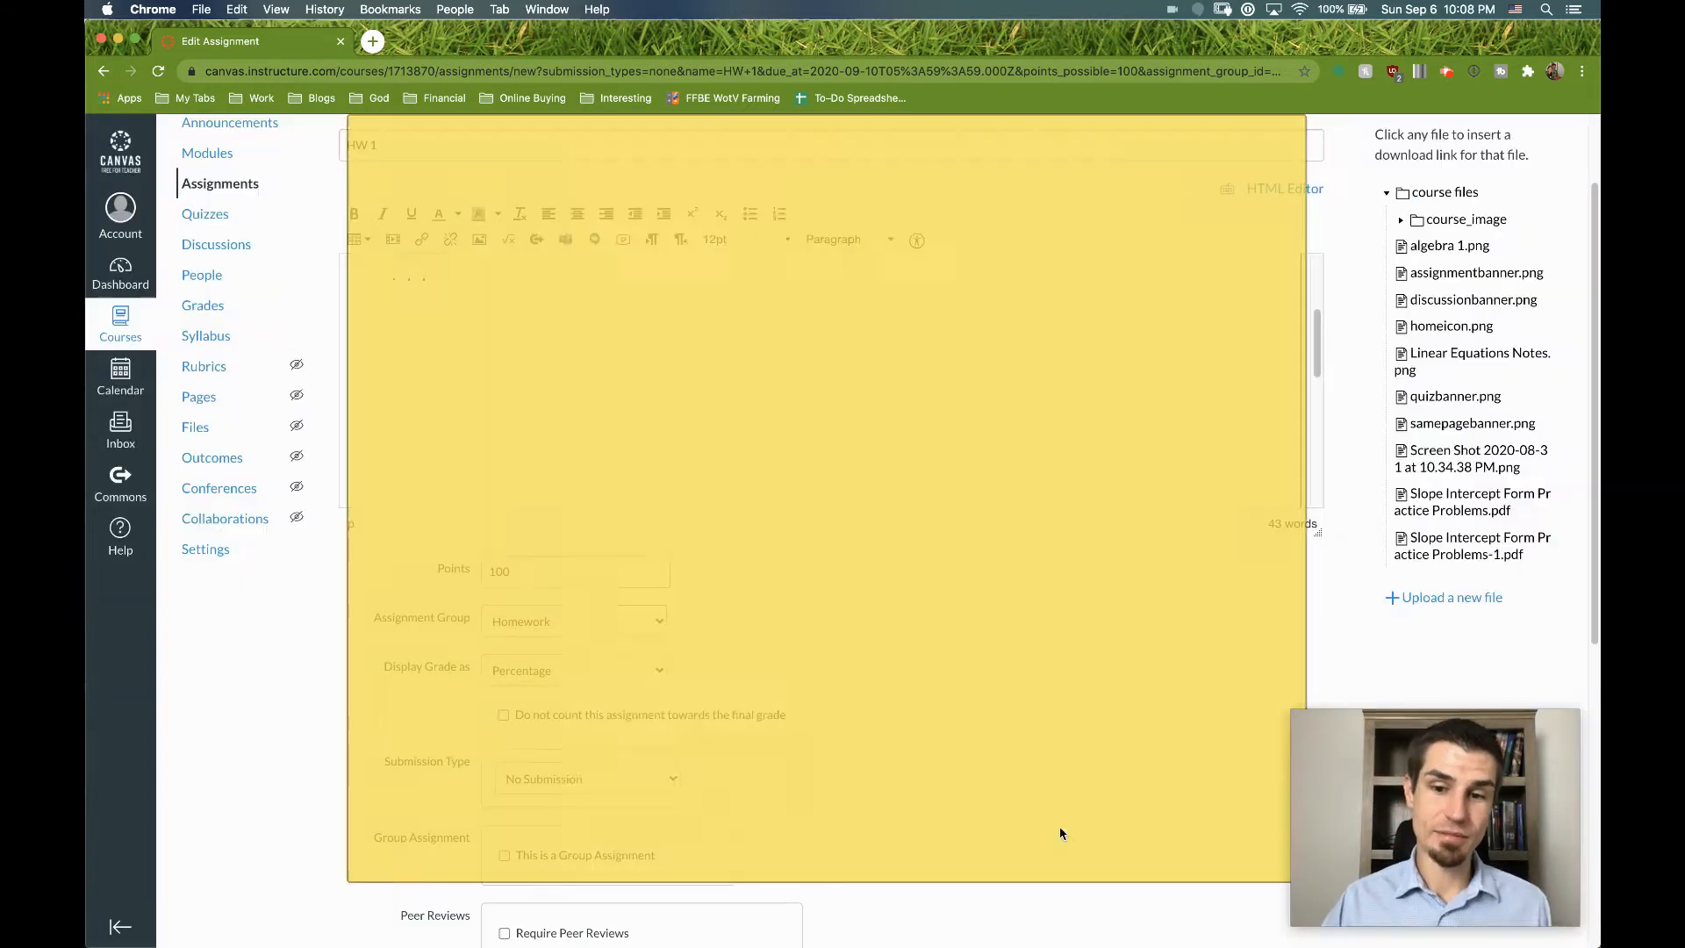
Shrink the inserted practice problems image proportionally to about two-thirds of its displayed width and review the description down to the PDF link
{"action": "scroll", "coordinate": [953, 487], "scroll_direction": "up", "scroll_amount": 3}
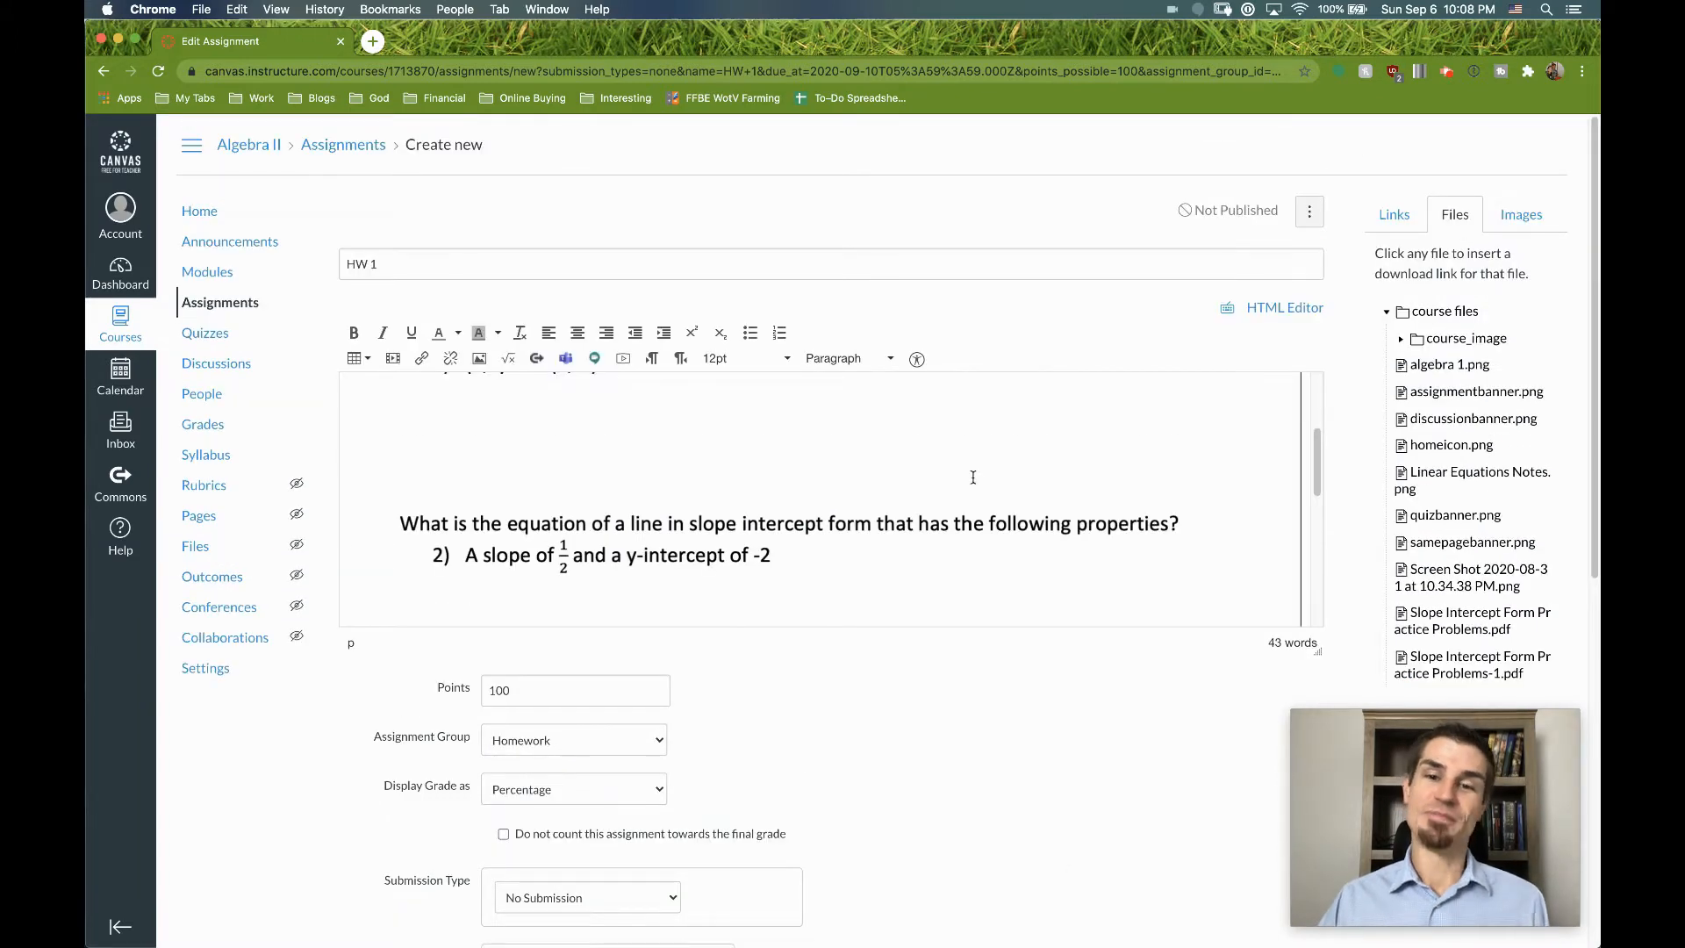
{"action": "scroll", "coordinate": [1097, 527], "scroll_direction": "up", "scroll_amount": 5}
{"action": "scroll", "coordinate": [1118, 439], "scroll_direction": "down", "scroll_amount": 1}
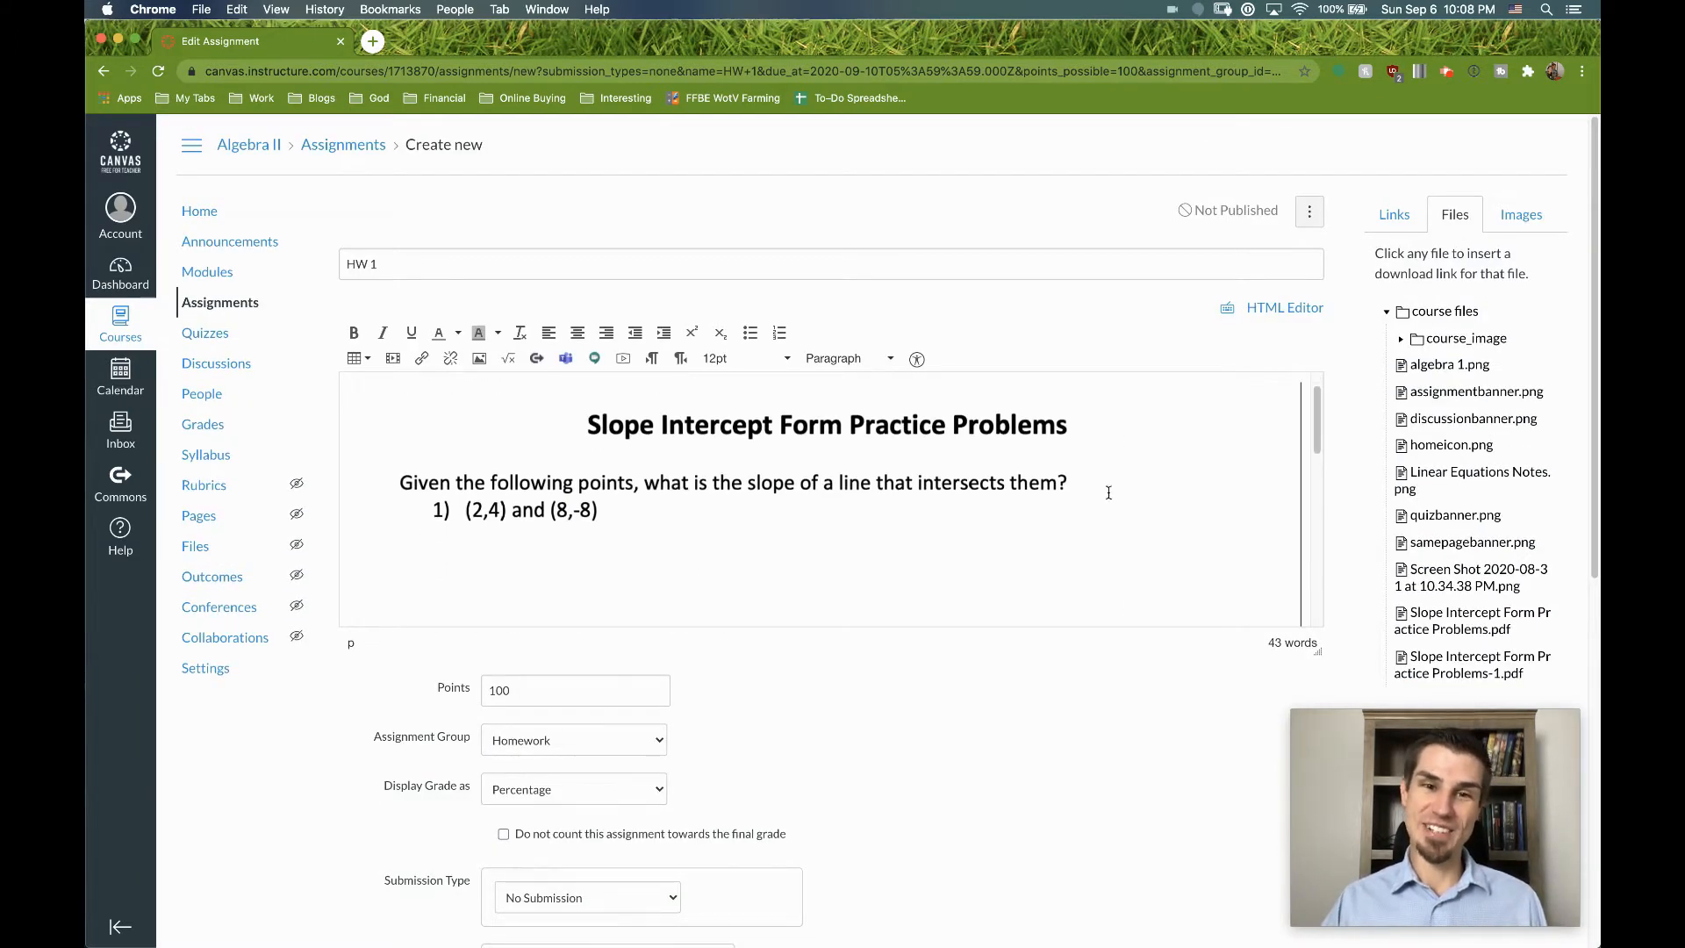
{"action": "left_click", "coordinate": [1089, 496]}
{"action": "scroll", "coordinate": [1088, 496], "scroll_direction": "up", "scroll_amount": 1}
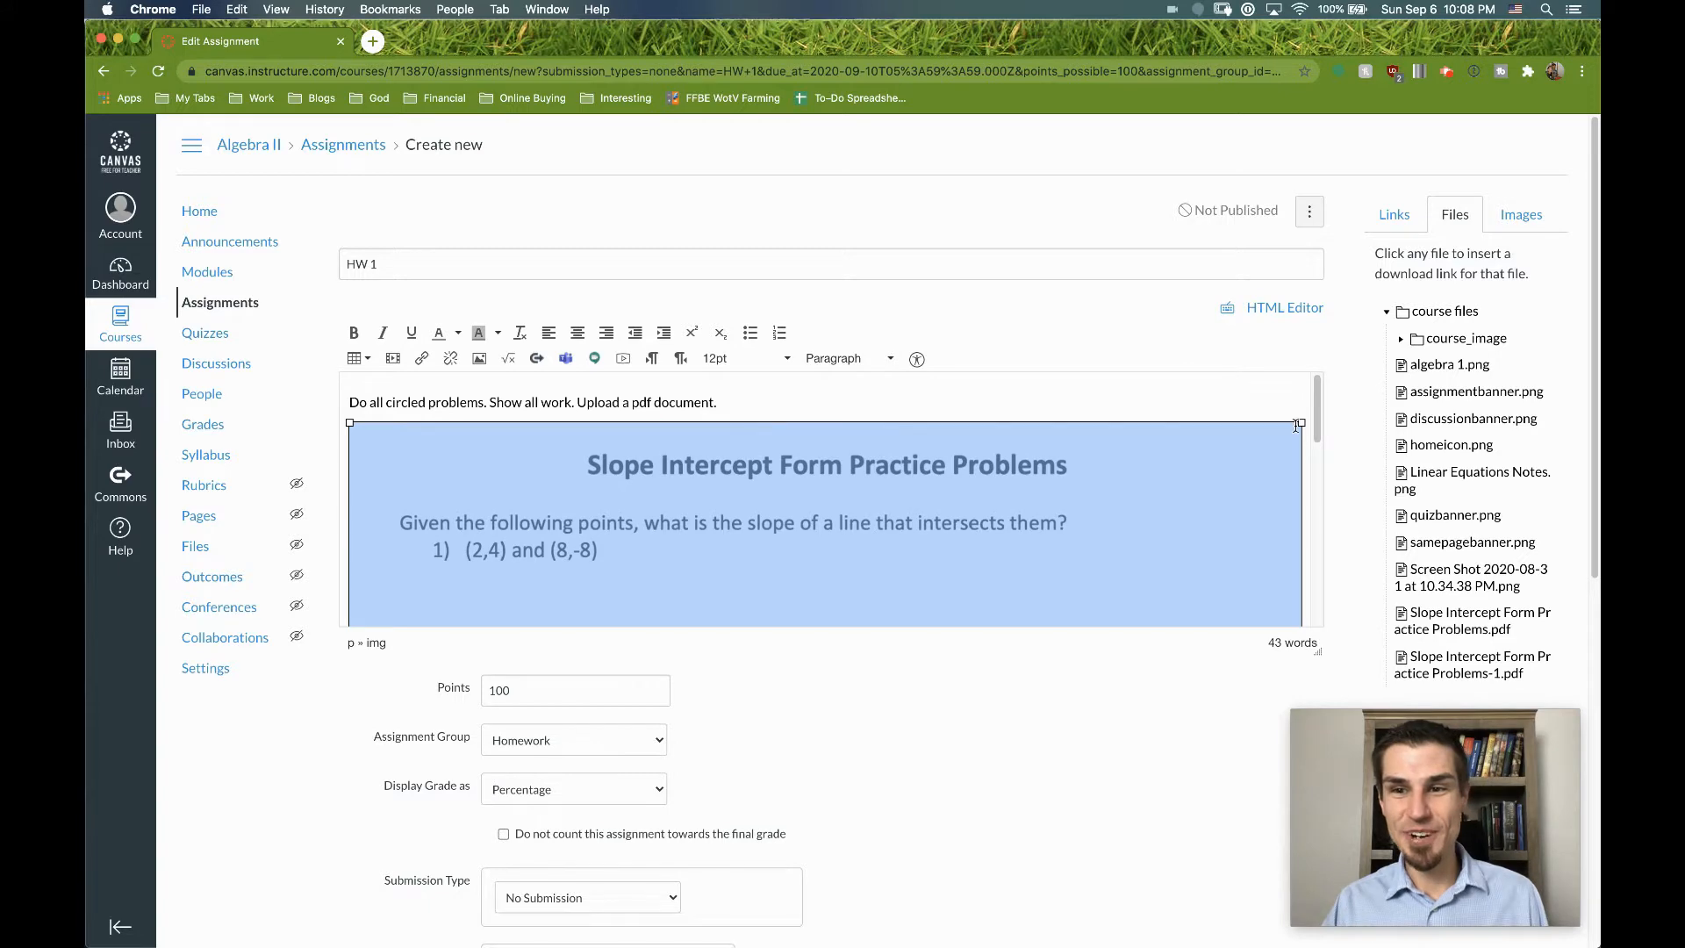
{"action": "left_click_drag", "start_coordinate": [1301, 423], "coordinate": [970, 469]}
{"action": "scroll", "coordinate": [1002, 465], "scroll_direction": "down", "scroll_amount": 1}
{"action": "scroll", "coordinate": [1001, 464], "scroll_direction": "down", "scroll_amount": 5}
{"action": "left_click", "coordinate": [1053, 387]}
{"action": "scroll", "coordinate": [1054, 388], "scroll_direction": "down", "scroll_amount": 3}
{"action": "scroll", "coordinate": [1053, 387], "scroll_direction": "up", "scroll_amount": 5}
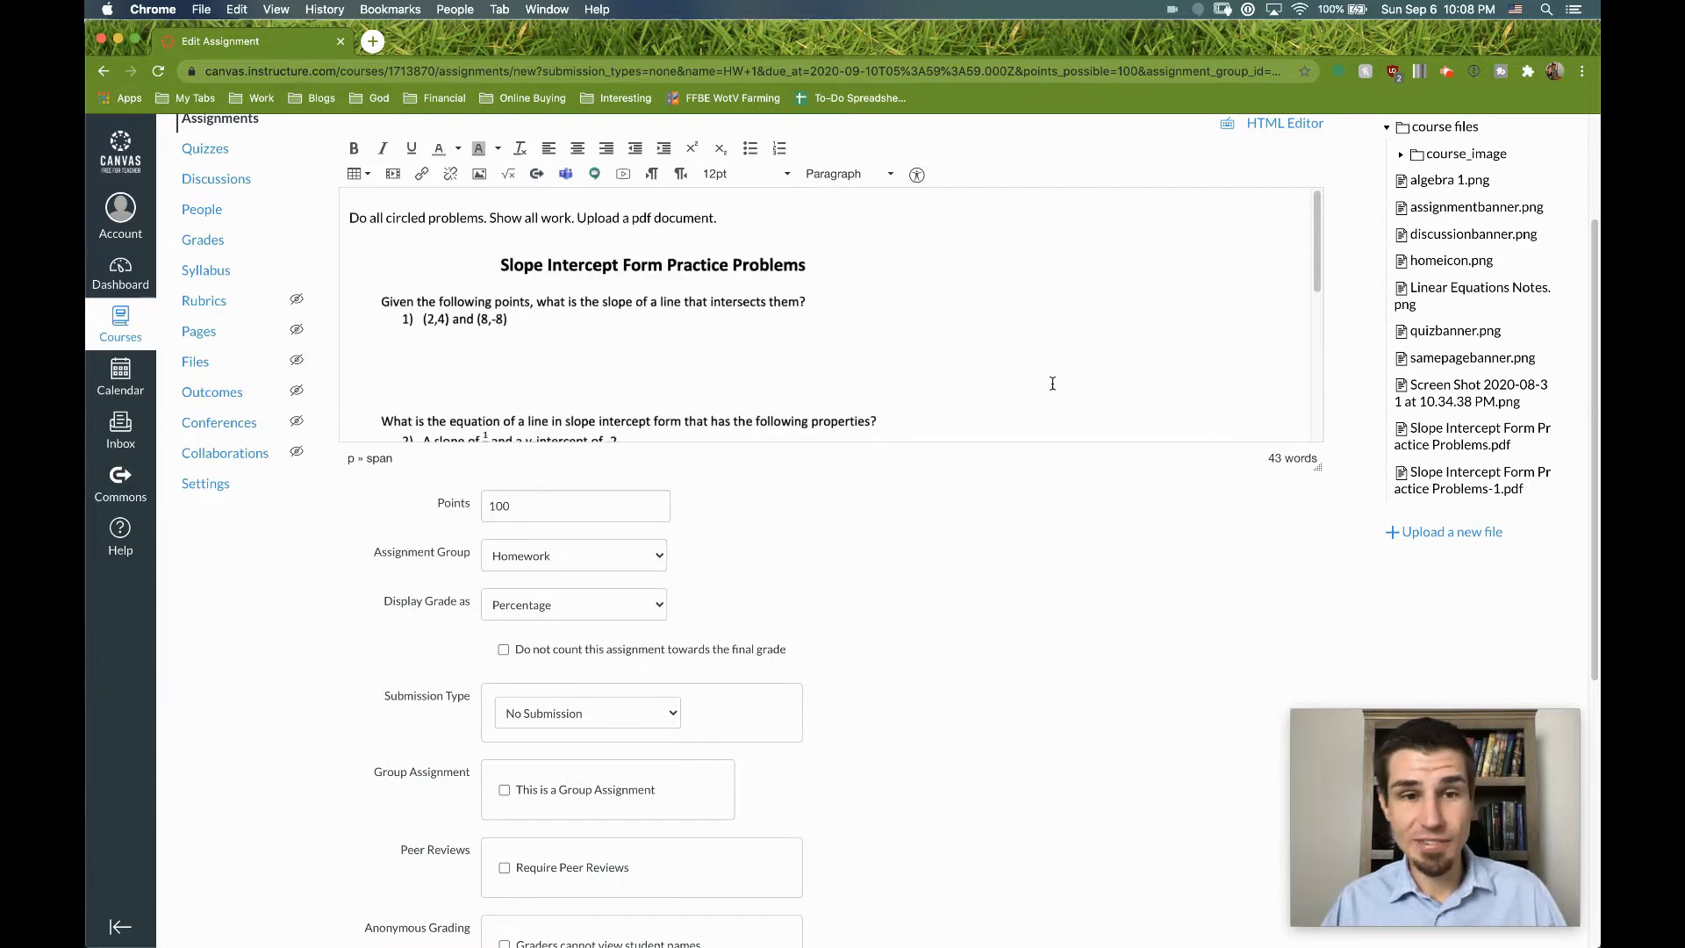
{"action": "scroll", "coordinate": [1053, 384], "scroll_direction": "down", "scroll_amount": 5}
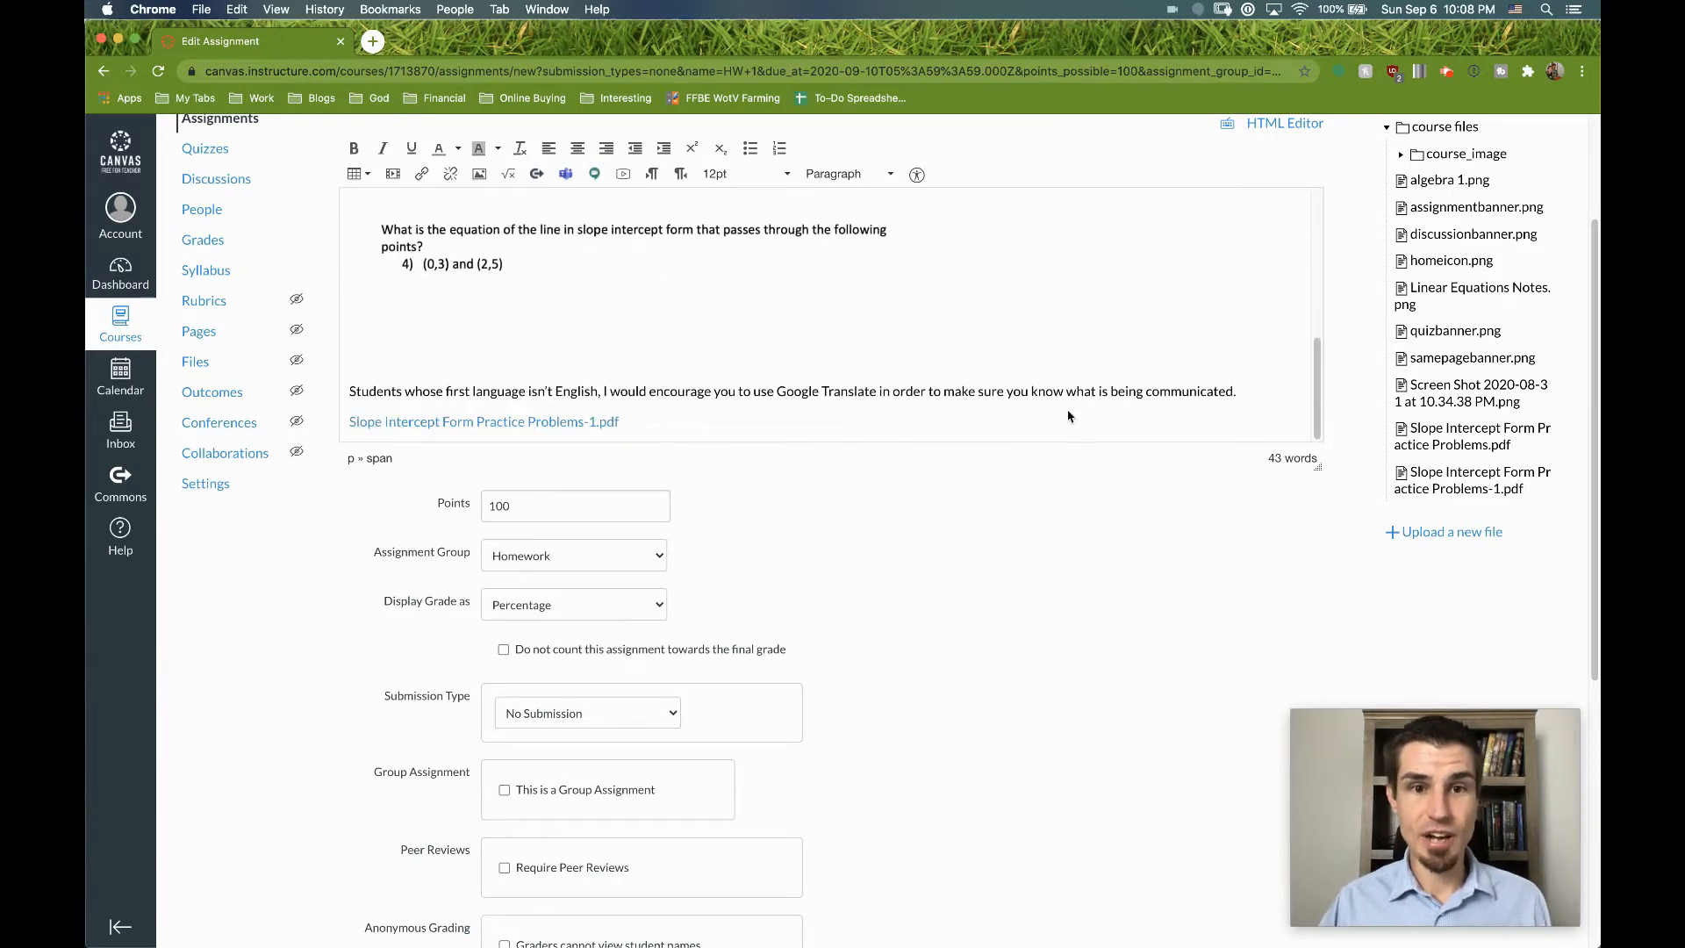
Place the cursor at the end of the description and examine the available options for how the grade is displayed
{"action": "left_click", "coordinate": [1004, 408]}
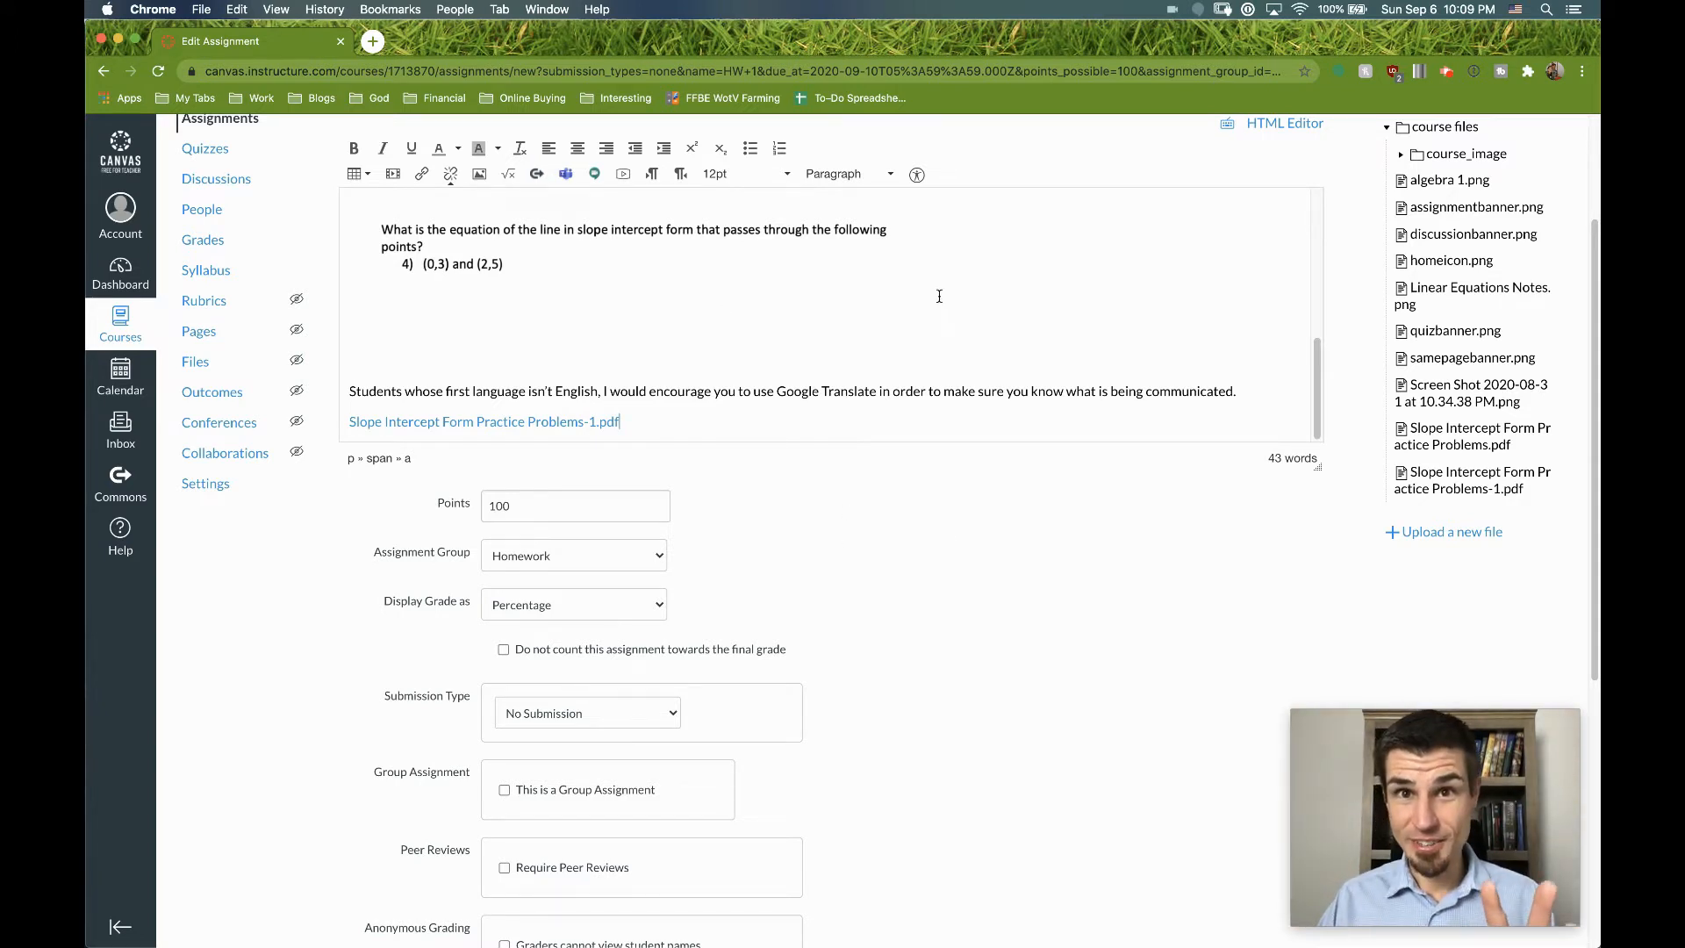
{"action": "scroll", "coordinate": [895, 448], "scroll_direction": "down", "scroll_amount": 2}
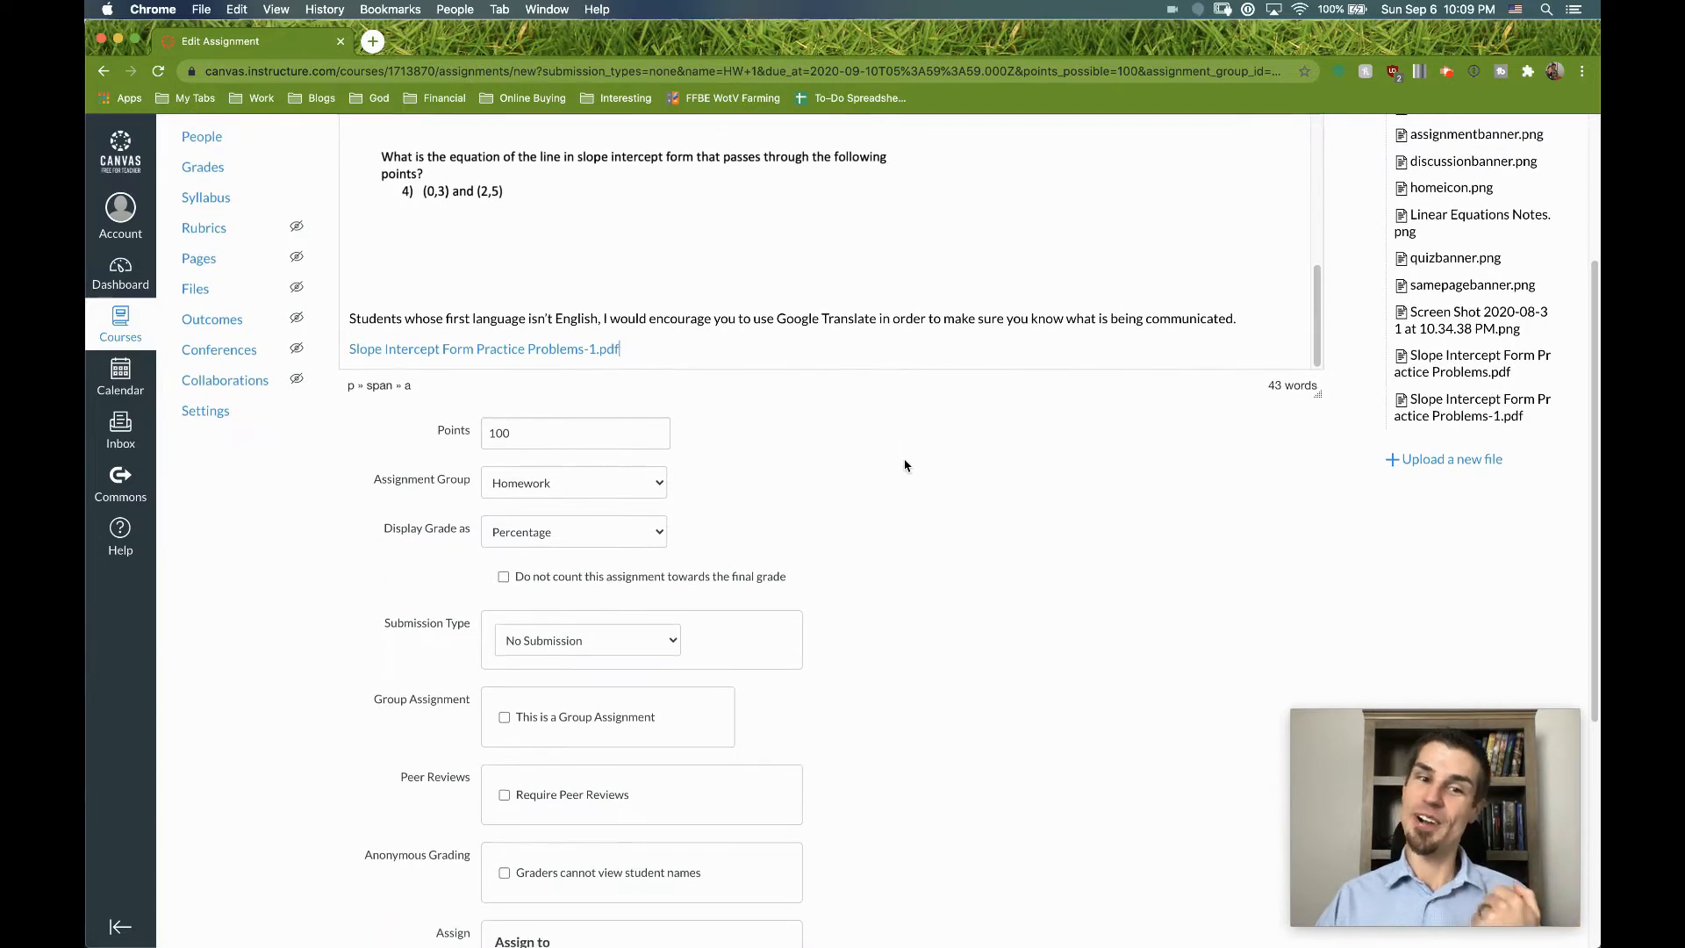
{"action": "scroll", "coordinate": [917, 465], "scroll_direction": "down", "scroll_amount": 1}
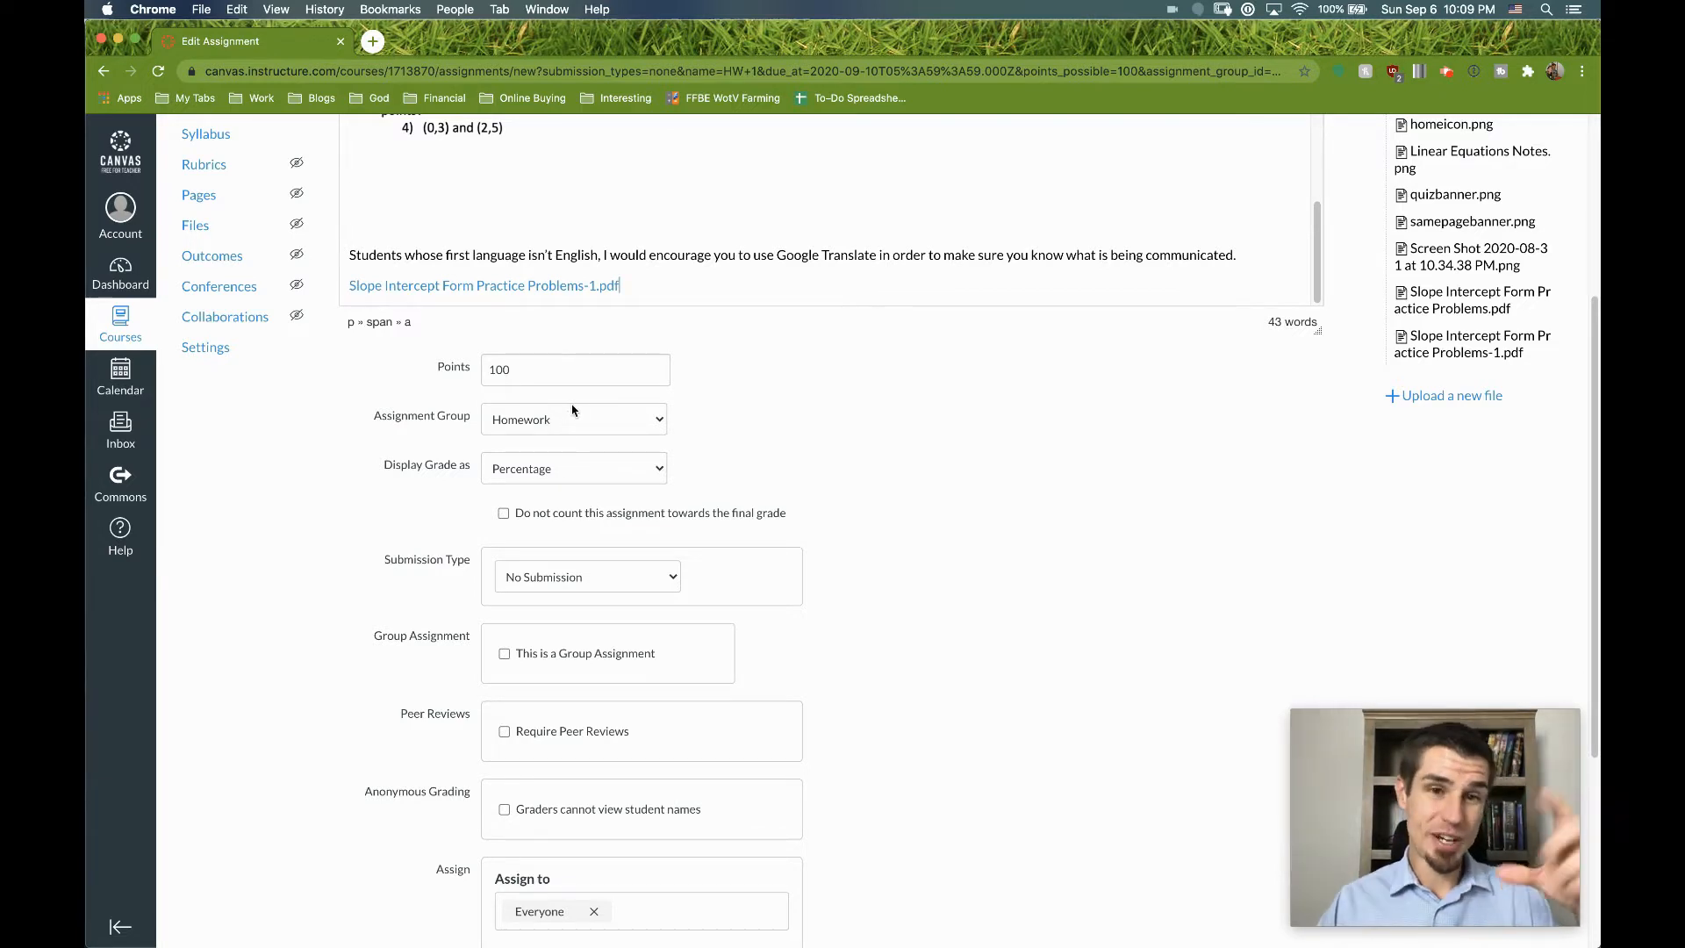
{"action": "left_click", "coordinate": [573, 472]}
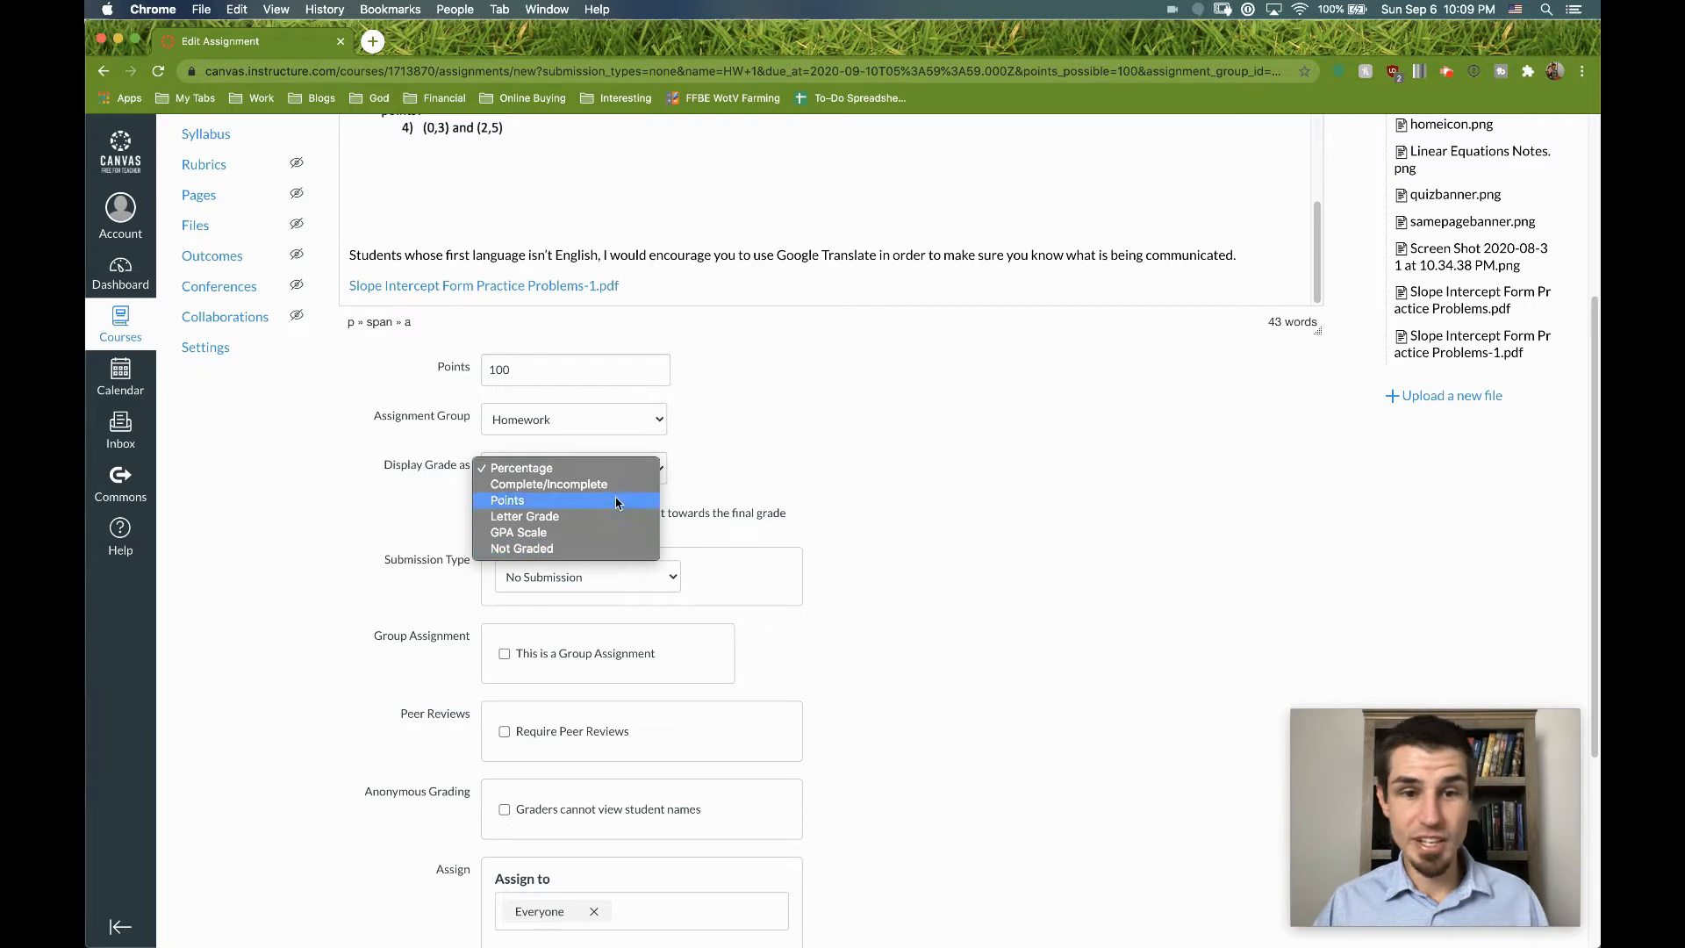
{"action": "left_click", "coordinate": [826, 491]}
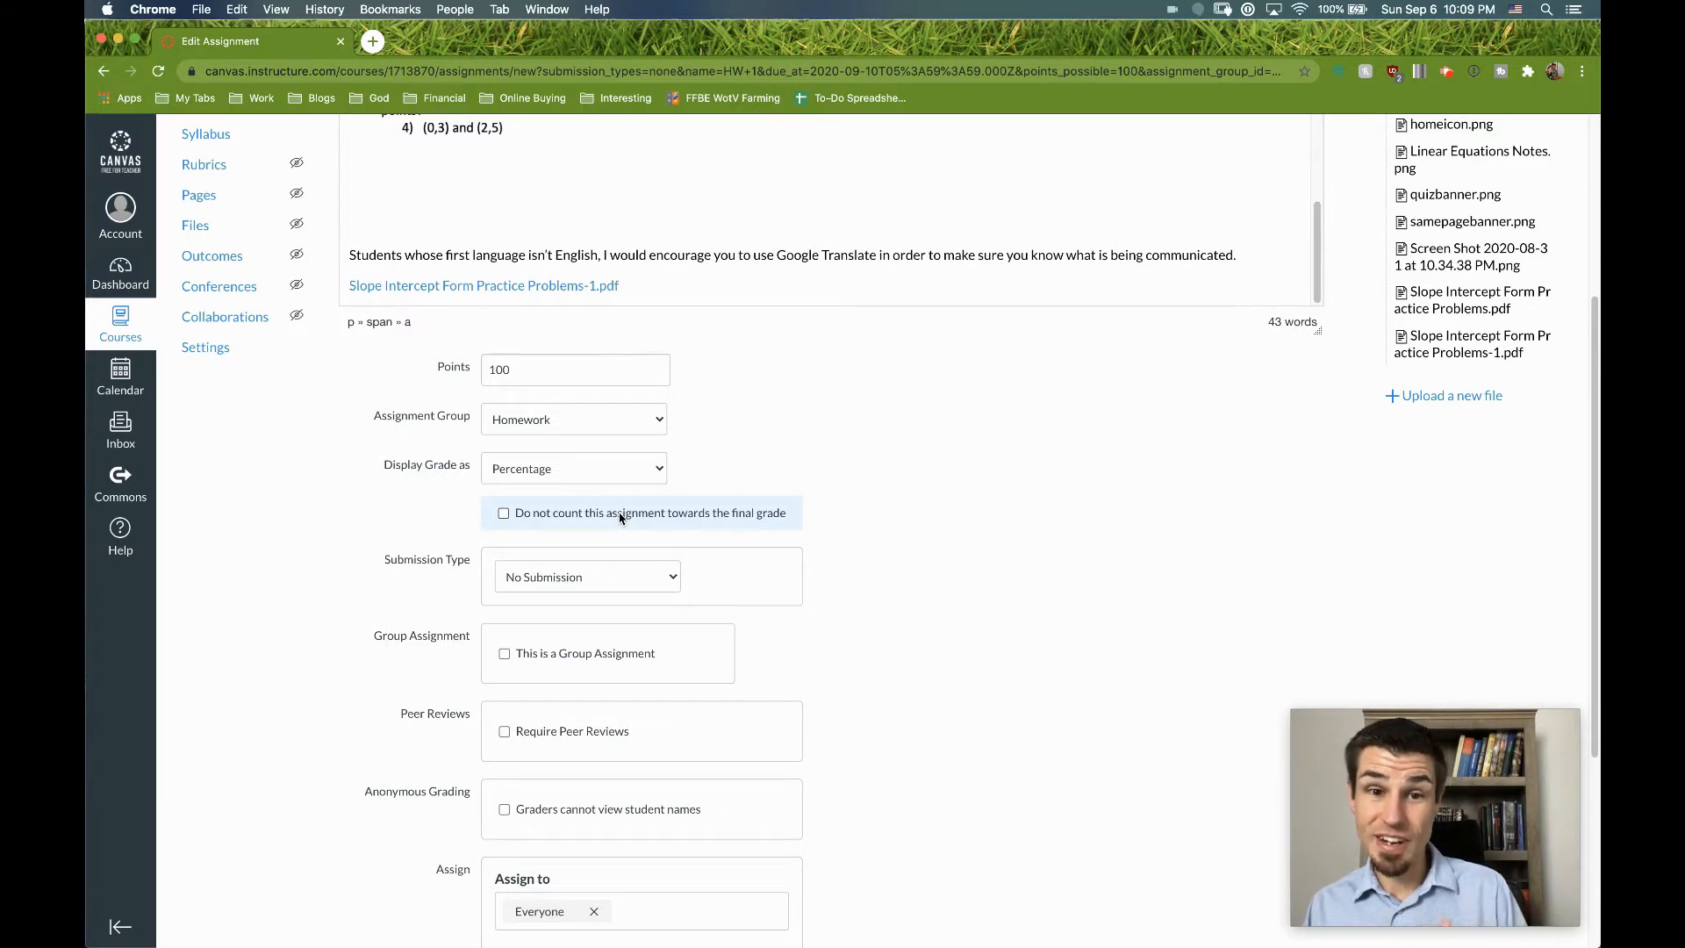
Set the submission type to Online with File Uploads as the only online entry option
{"action": "left_click", "coordinate": [669, 580]}
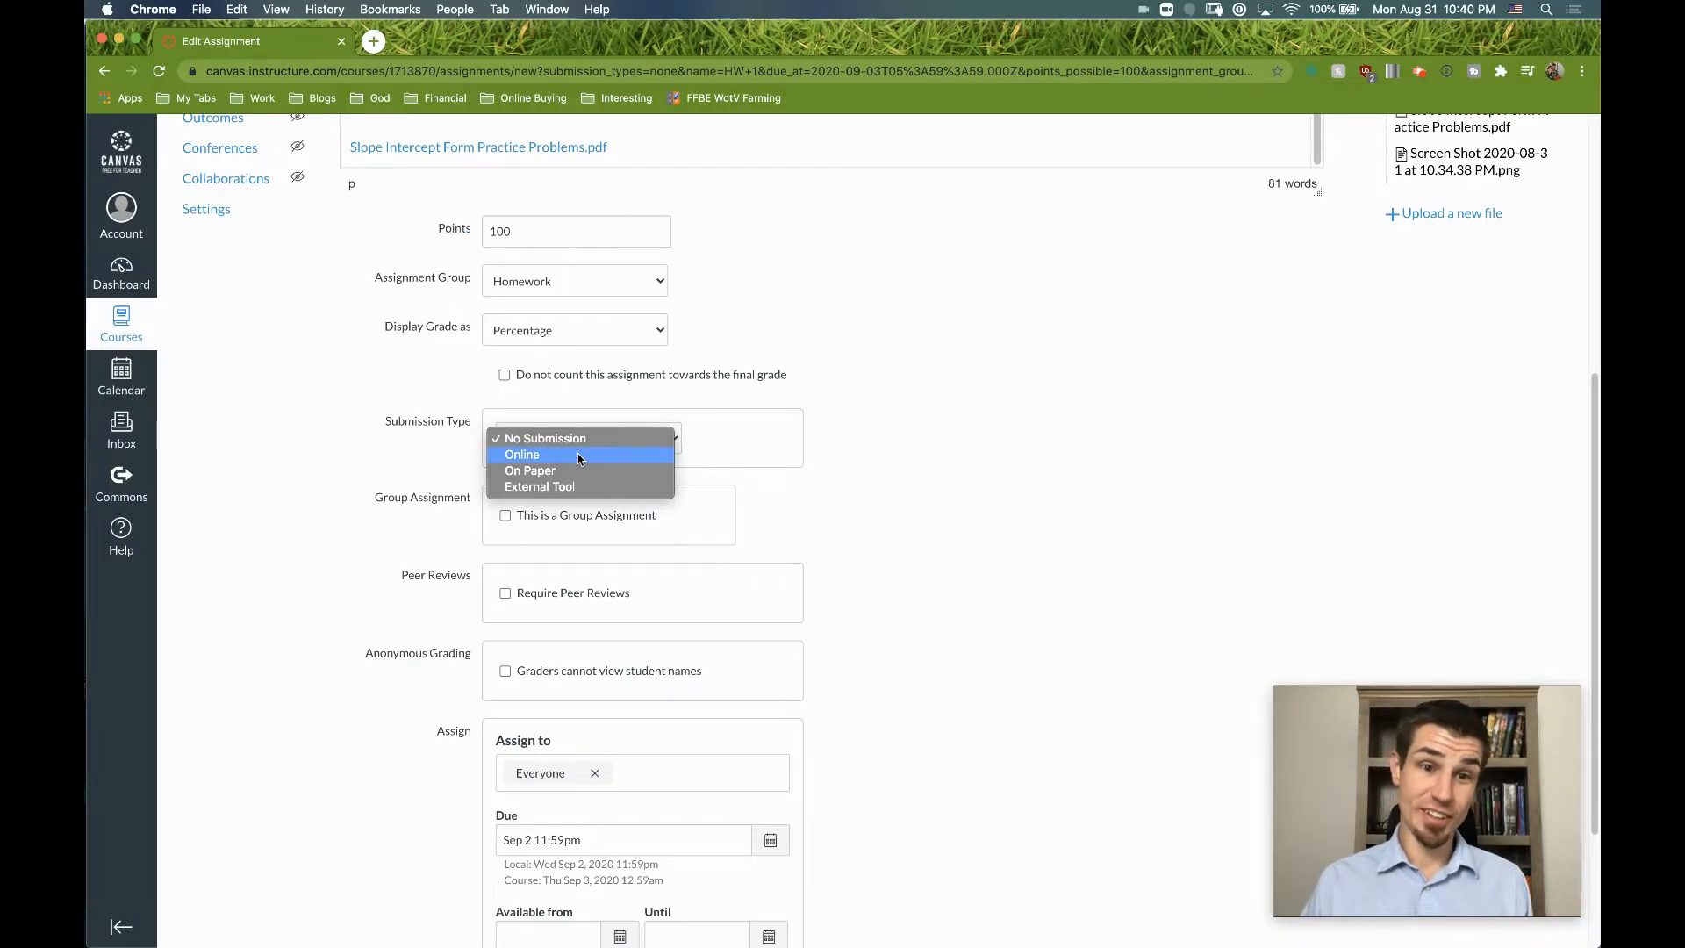
{"action": "left_click", "coordinate": [579, 457]}
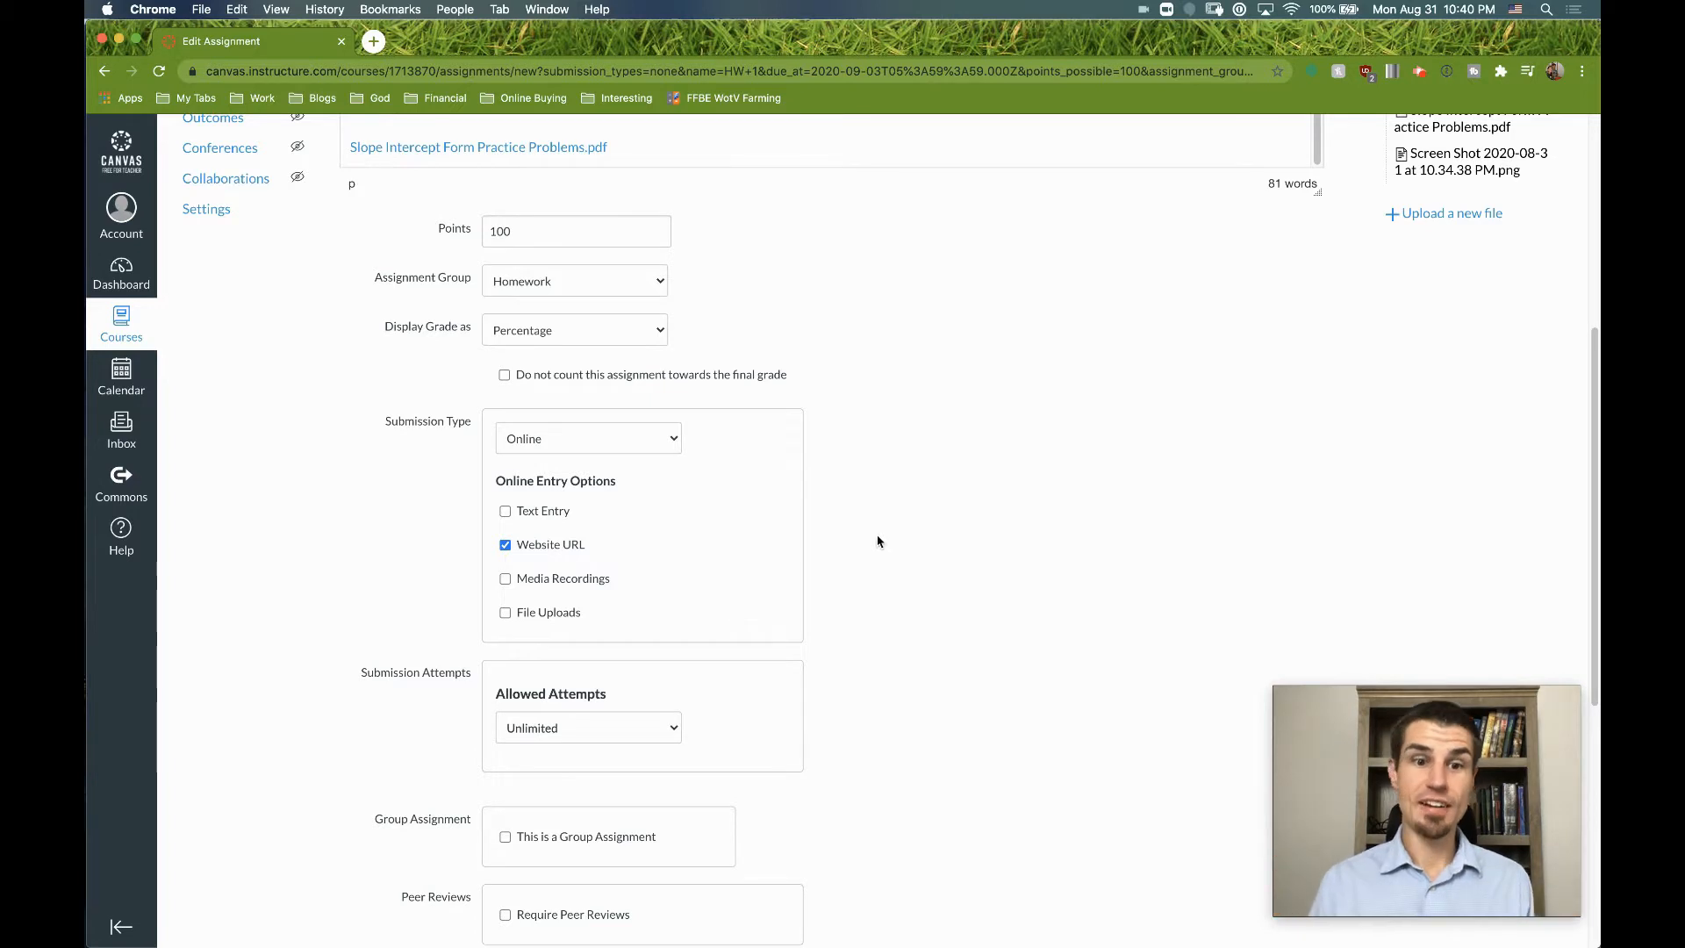
{"action": "left_click", "coordinate": [606, 579]}
{"action": "left_click", "coordinate": [551, 544]}
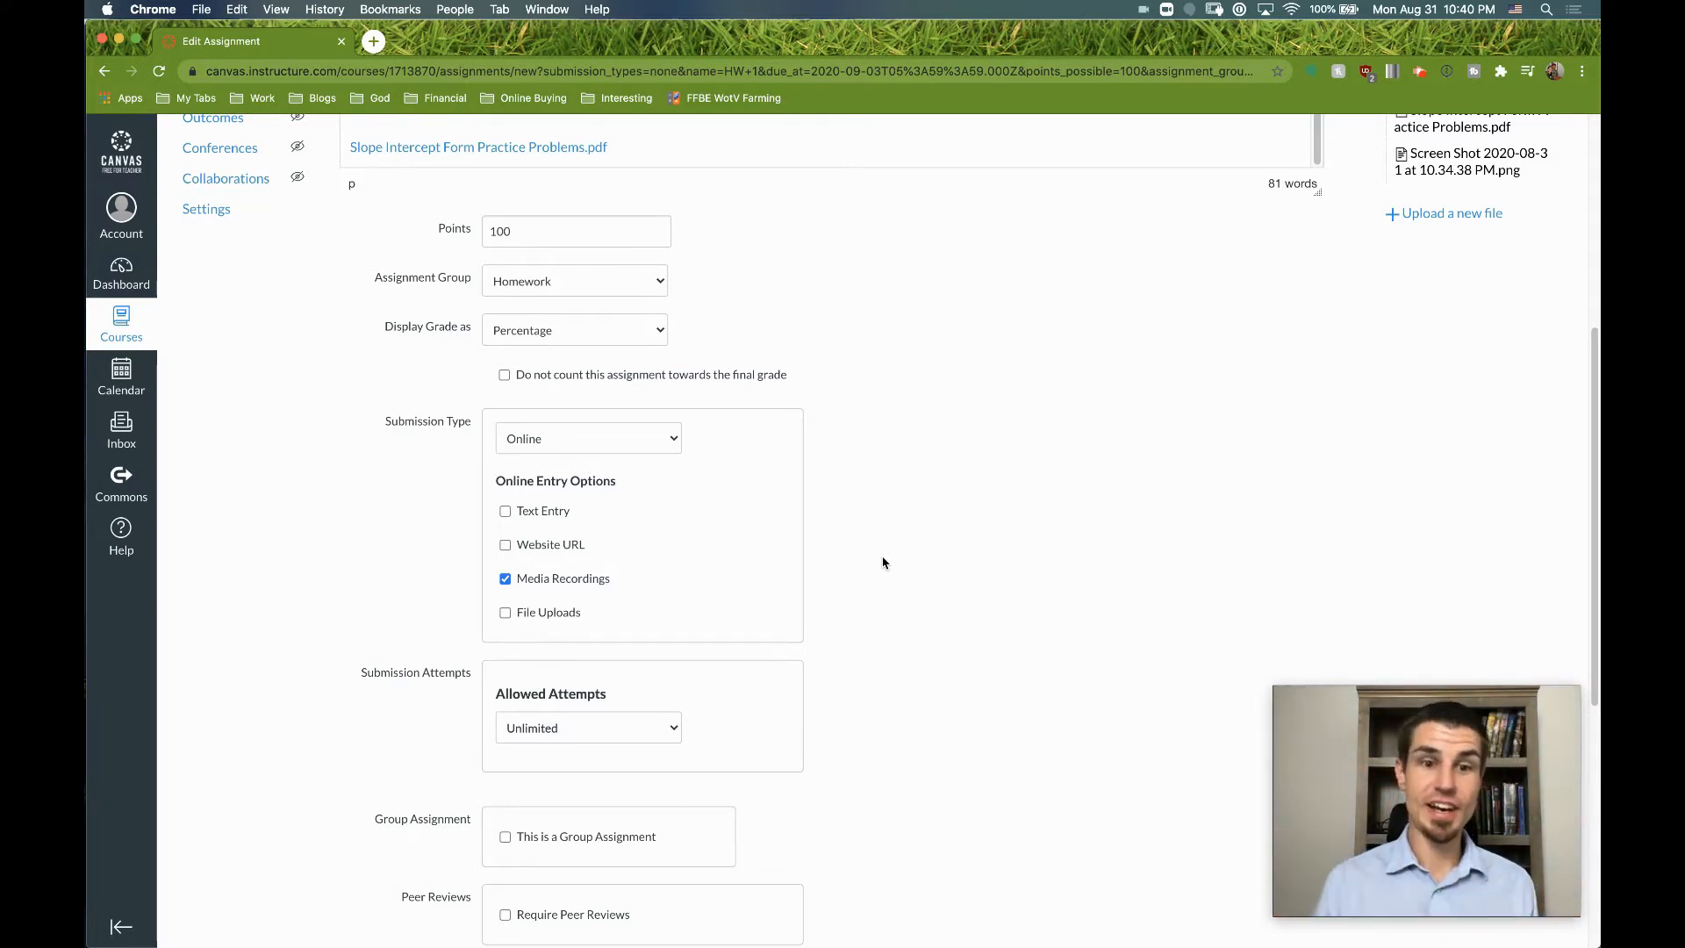
{"action": "left_click", "coordinate": [553, 578]}
{"action": "left_click", "coordinate": [557, 613]}
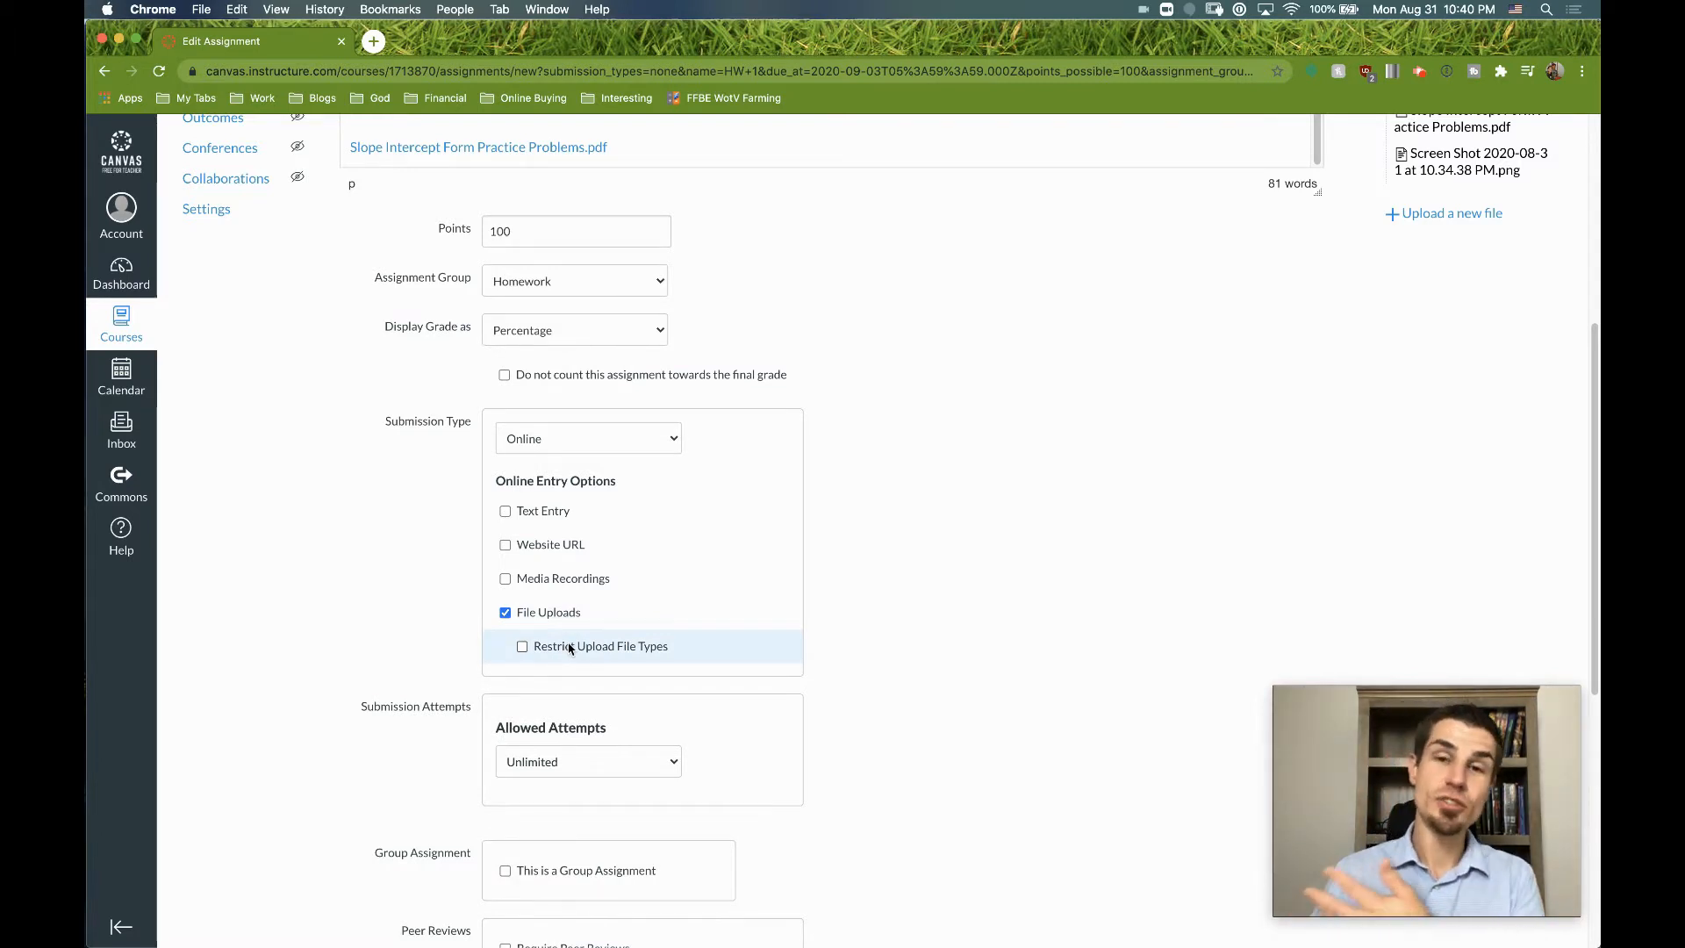
Restrict the upload file types to the extensions pdf and docx
{"action": "left_click", "coordinate": [613, 649]}
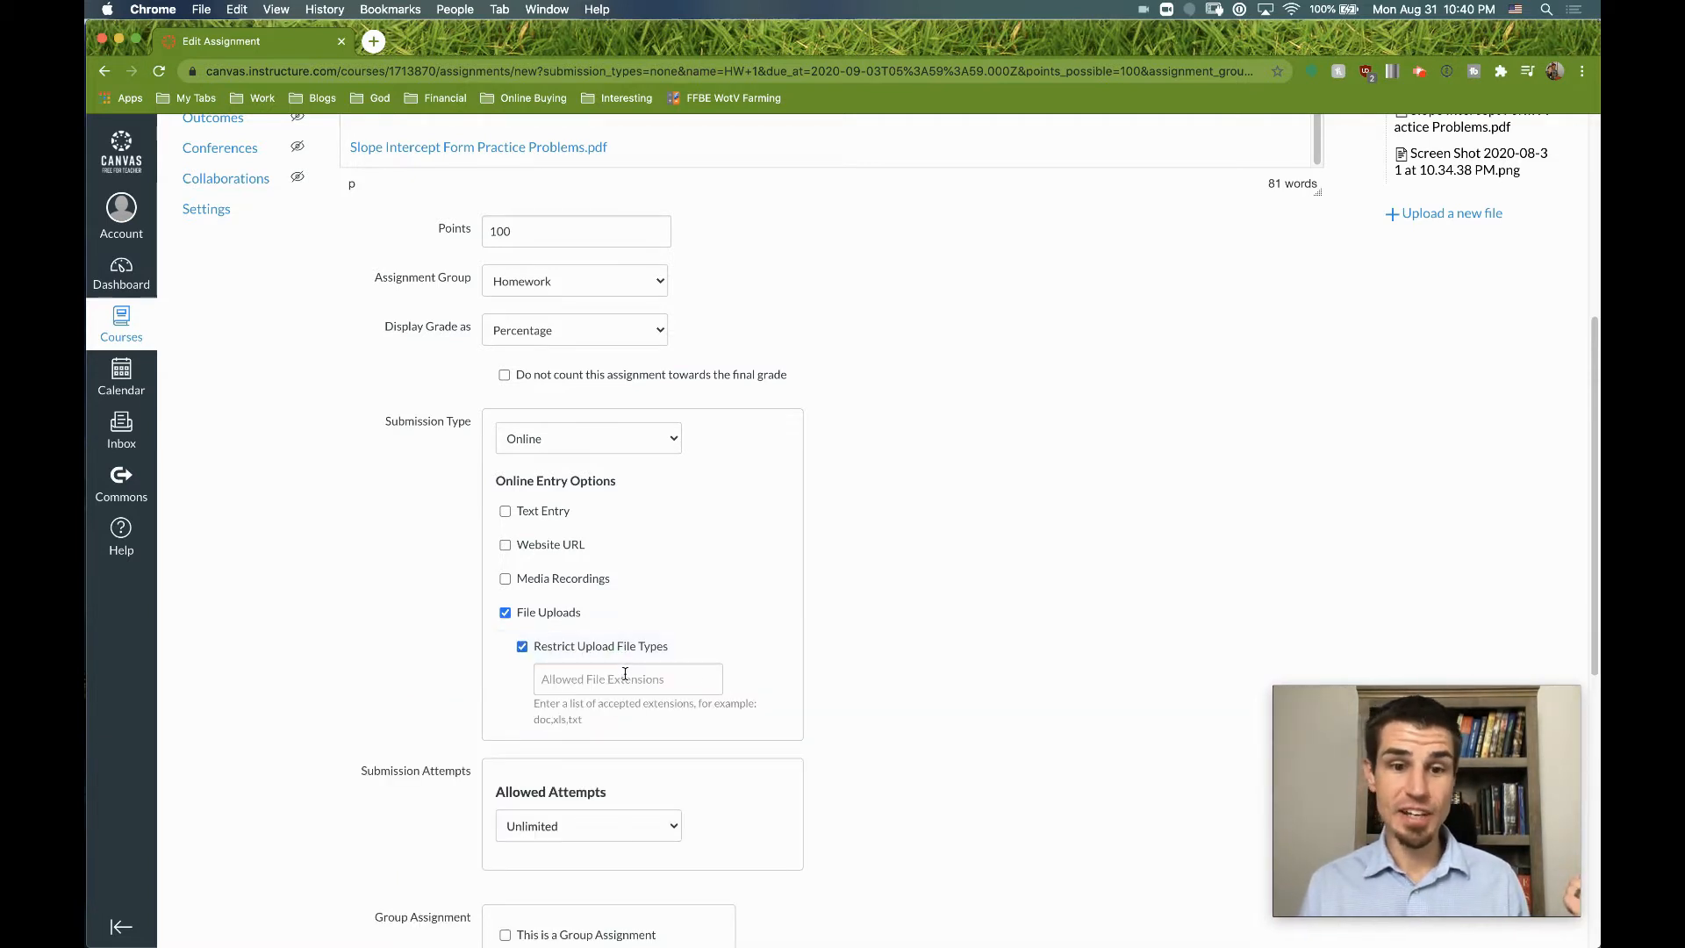
{"action": "left_click", "coordinate": [625, 679]}
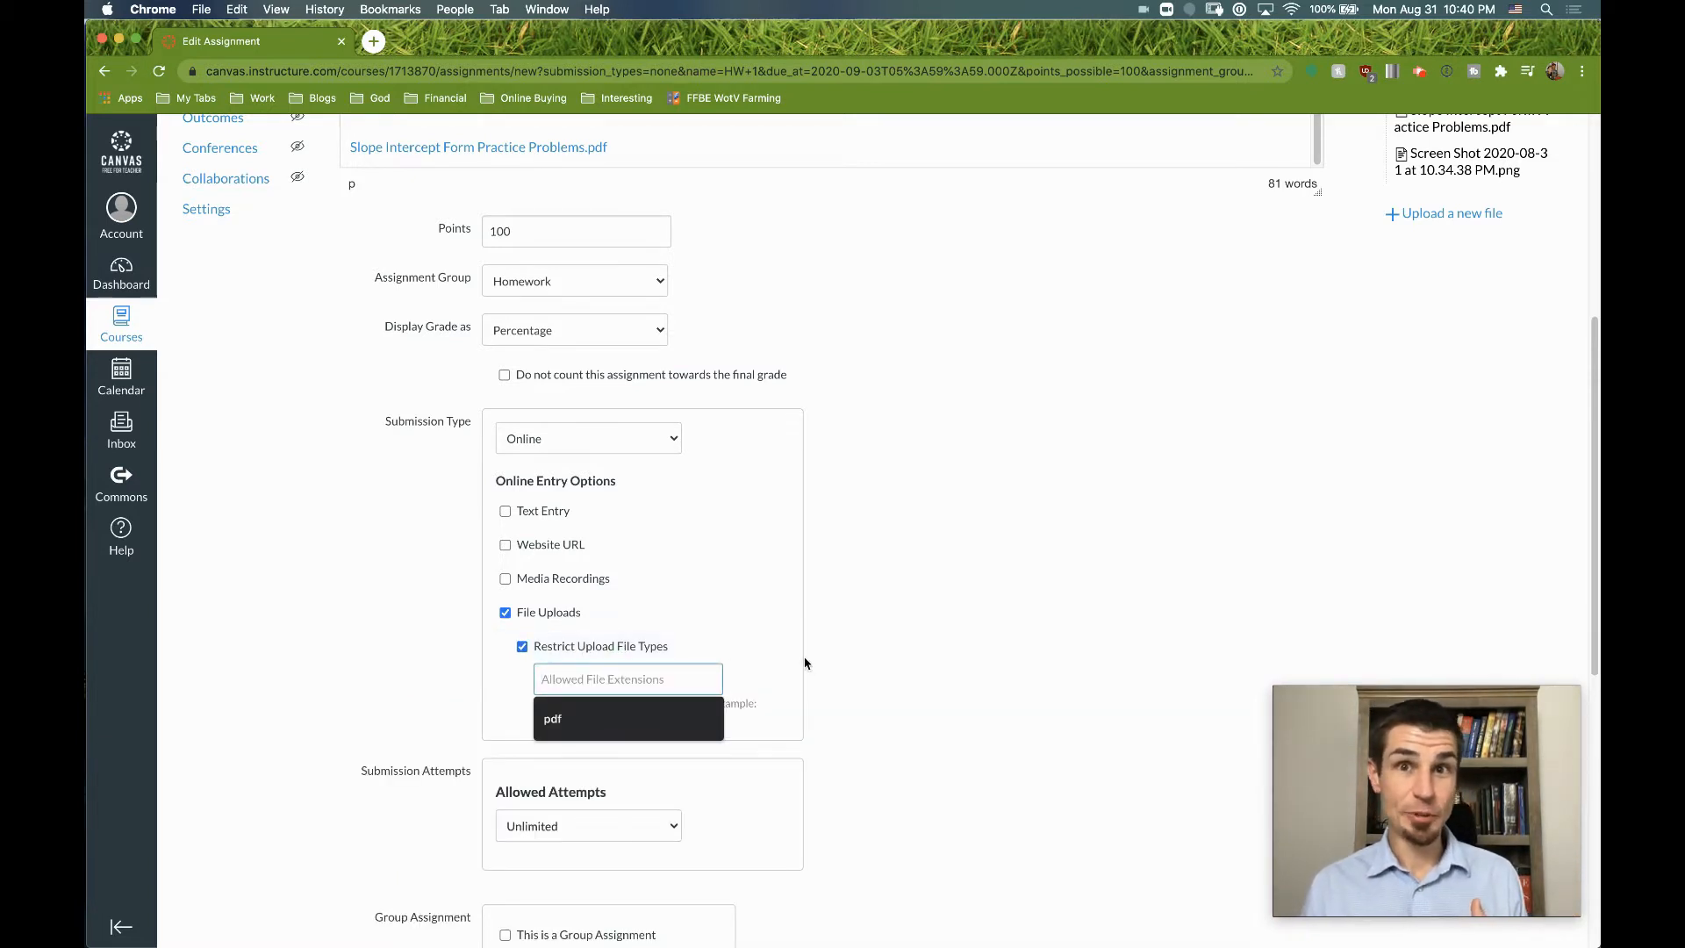
{"action": "left_click", "coordinate": [610, 715]}
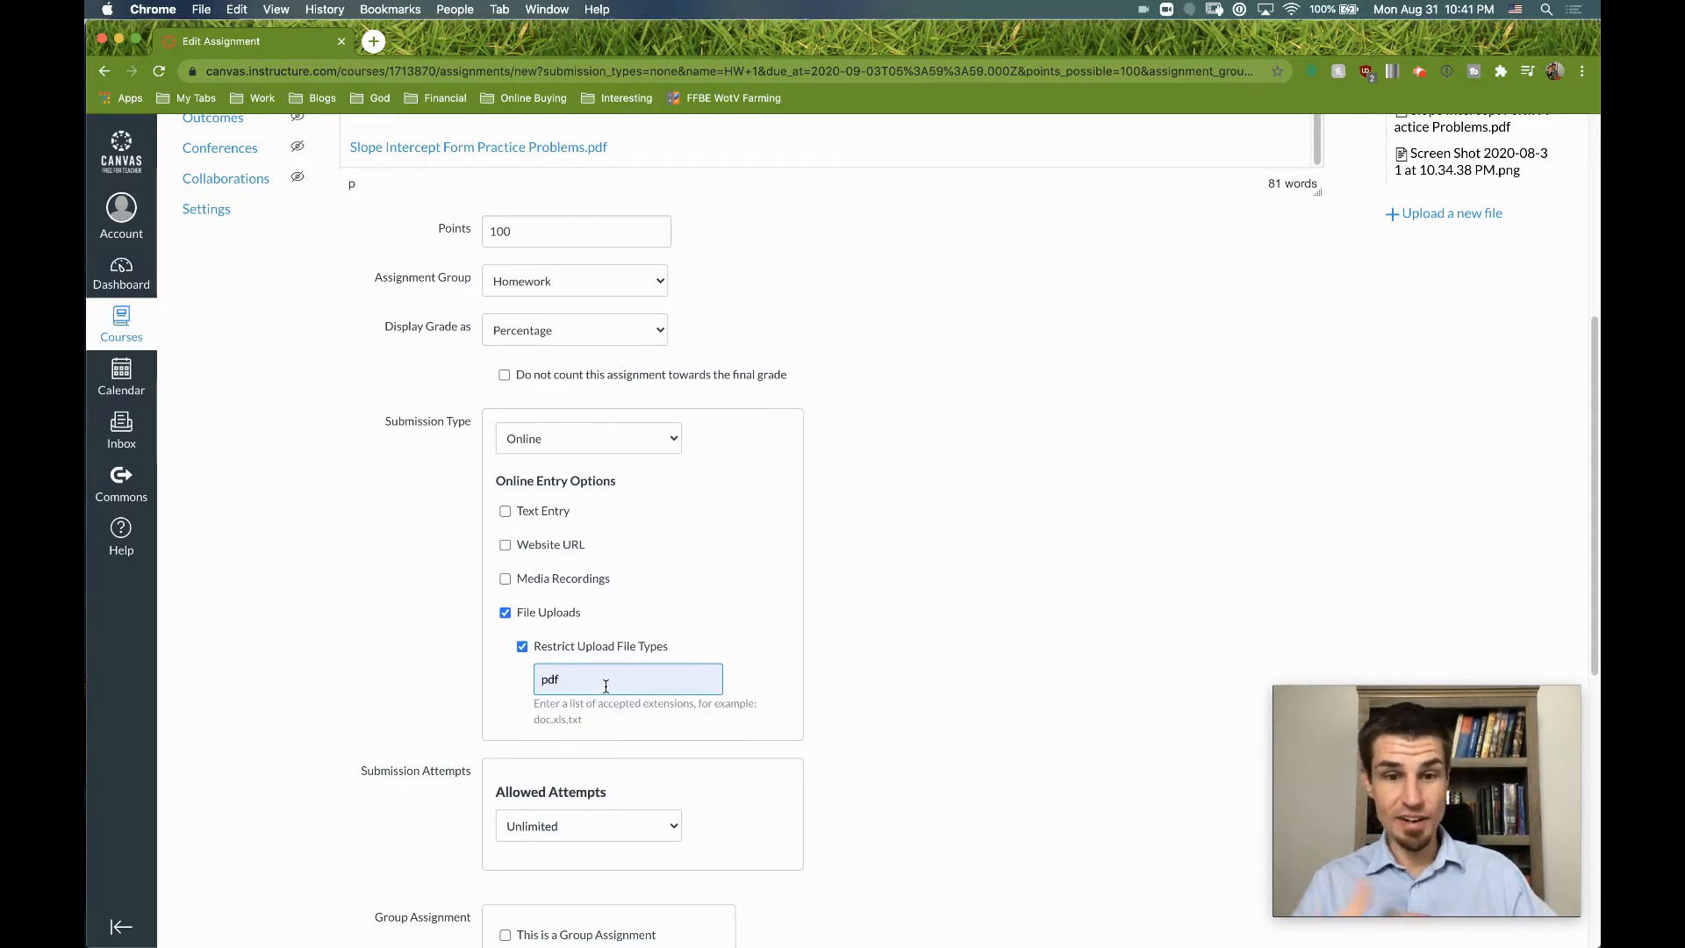
{"action": "type", "text": ", "}
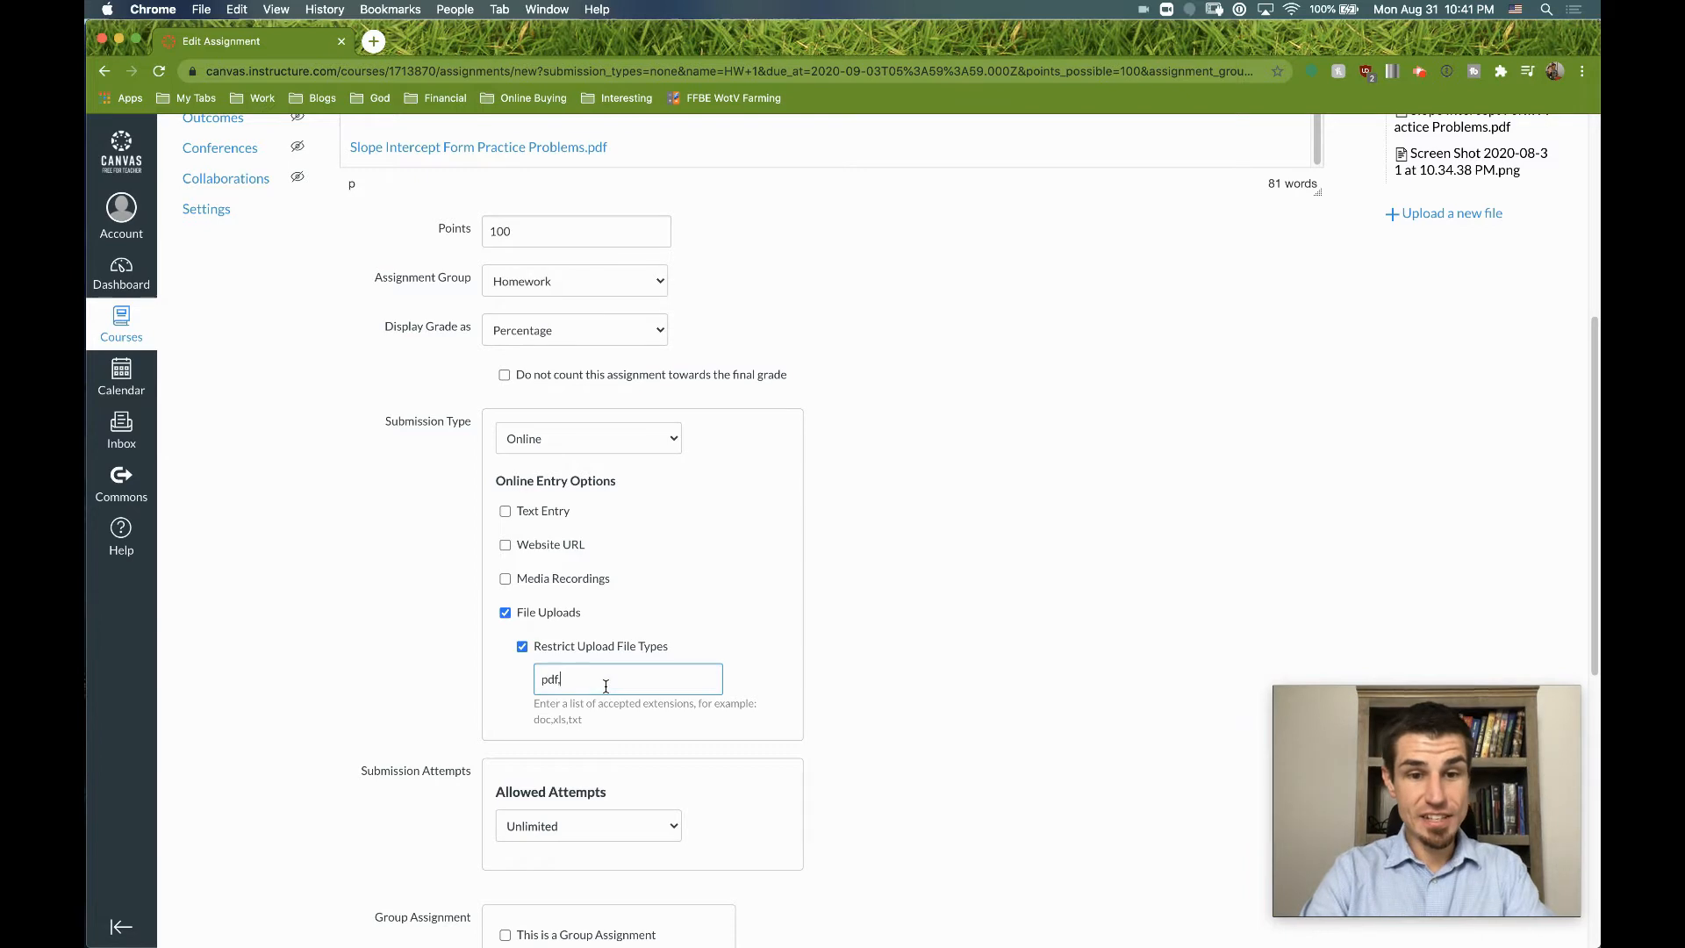
{"action": "type", "text": "docx"}
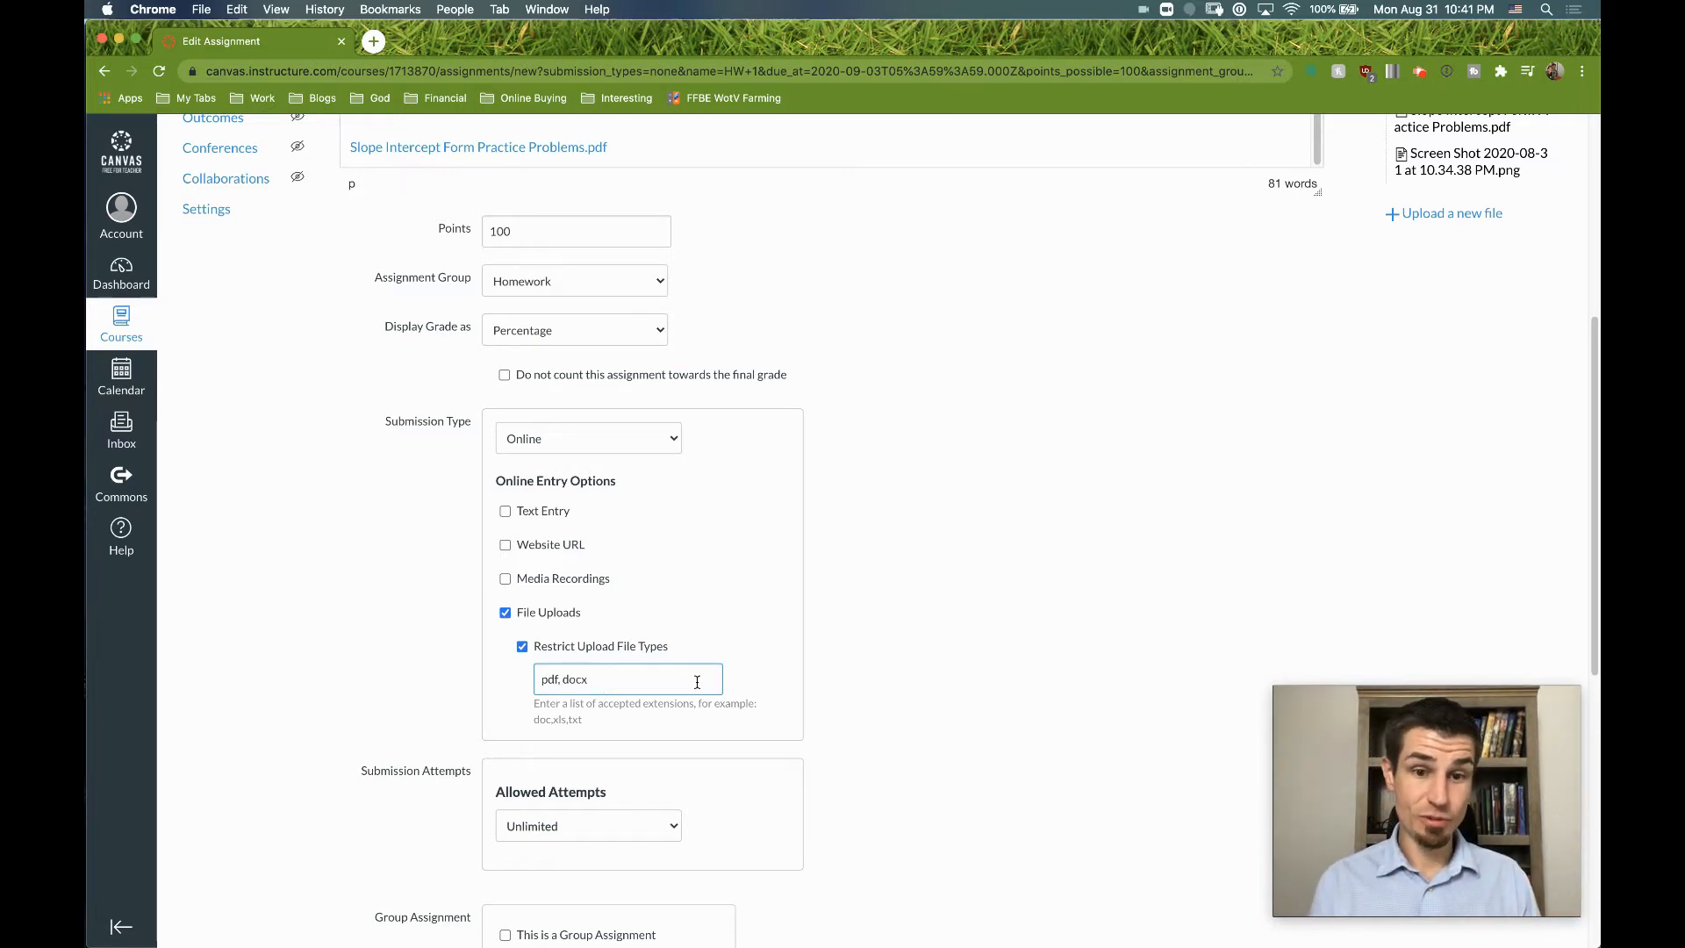
{"action": "left_click", "coordinate": [903, 614]}
Limit the allowed submission attempts to 1
{"action": "scroll", "coordinate": [702, 509], "scroll_direction": "down", "scroll_amount": 5}
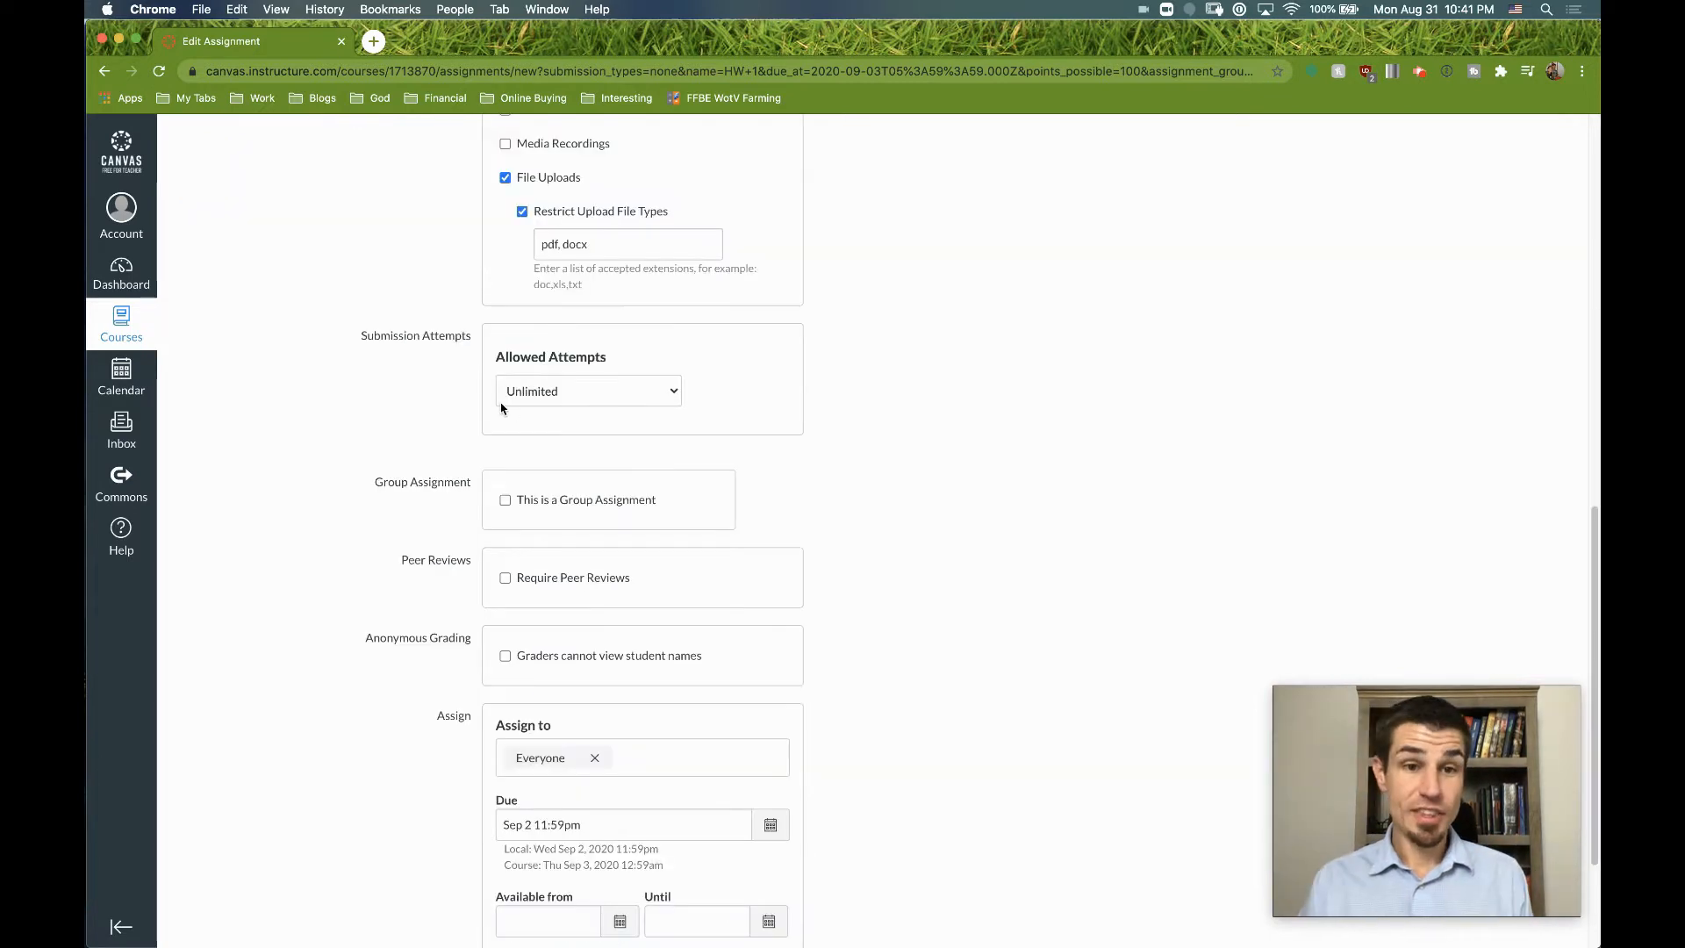
{"action": "left_click", "coordinate": [661, 389]}
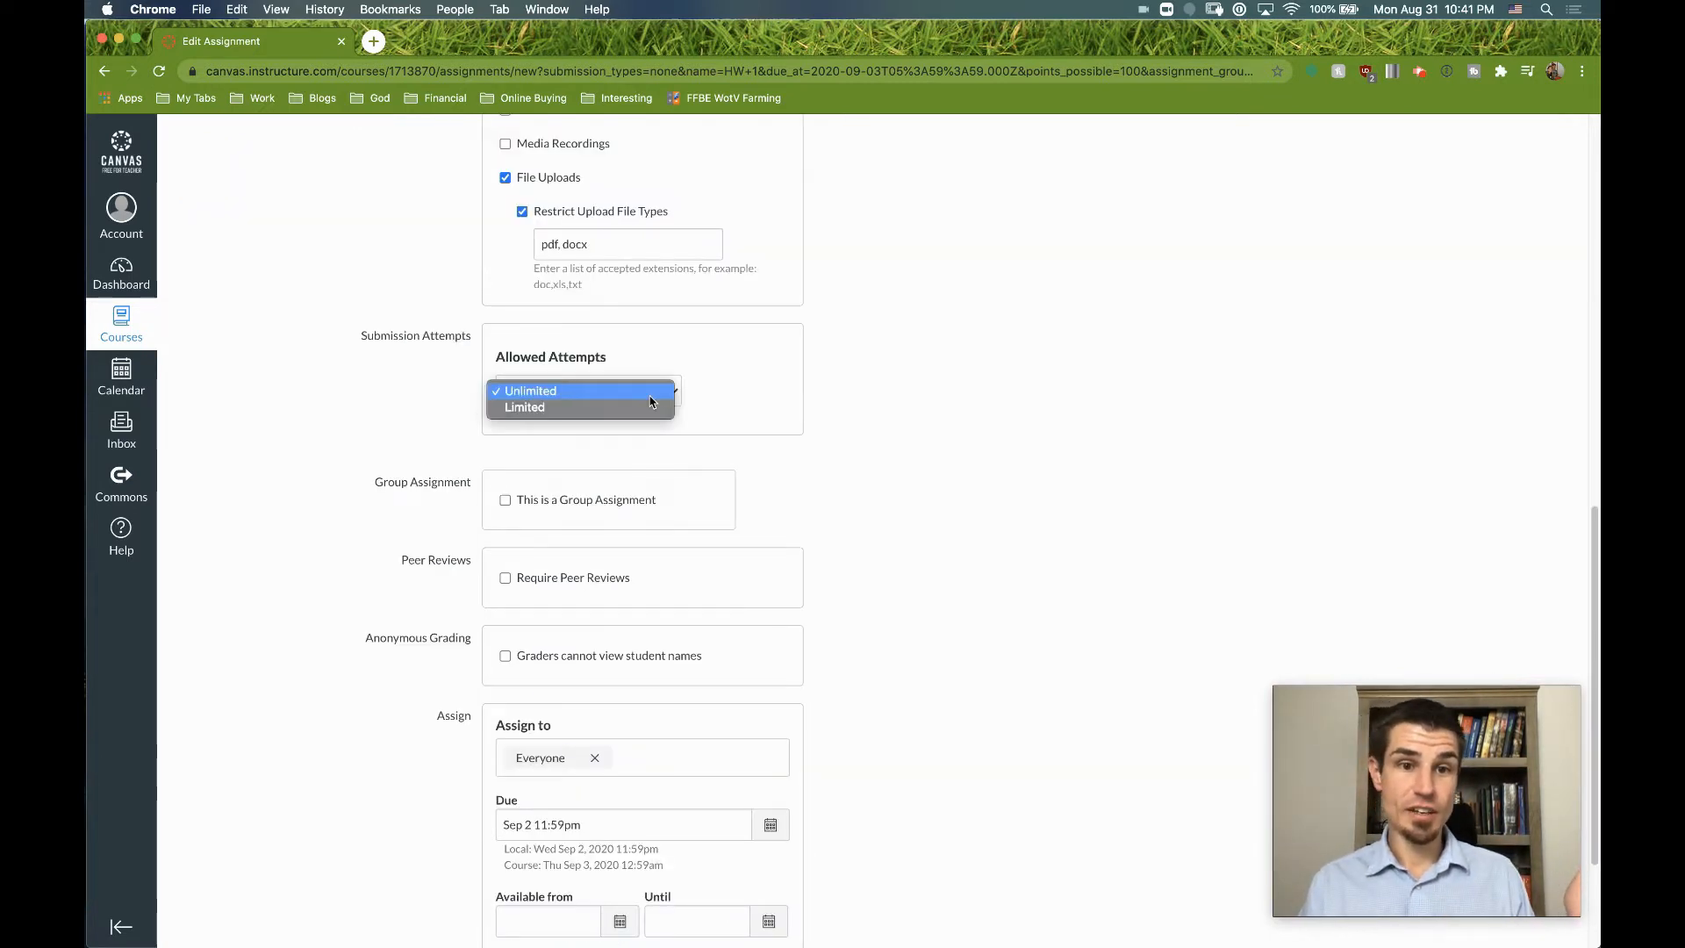
{"action": "left_click", "coordinate": [648, 409]}
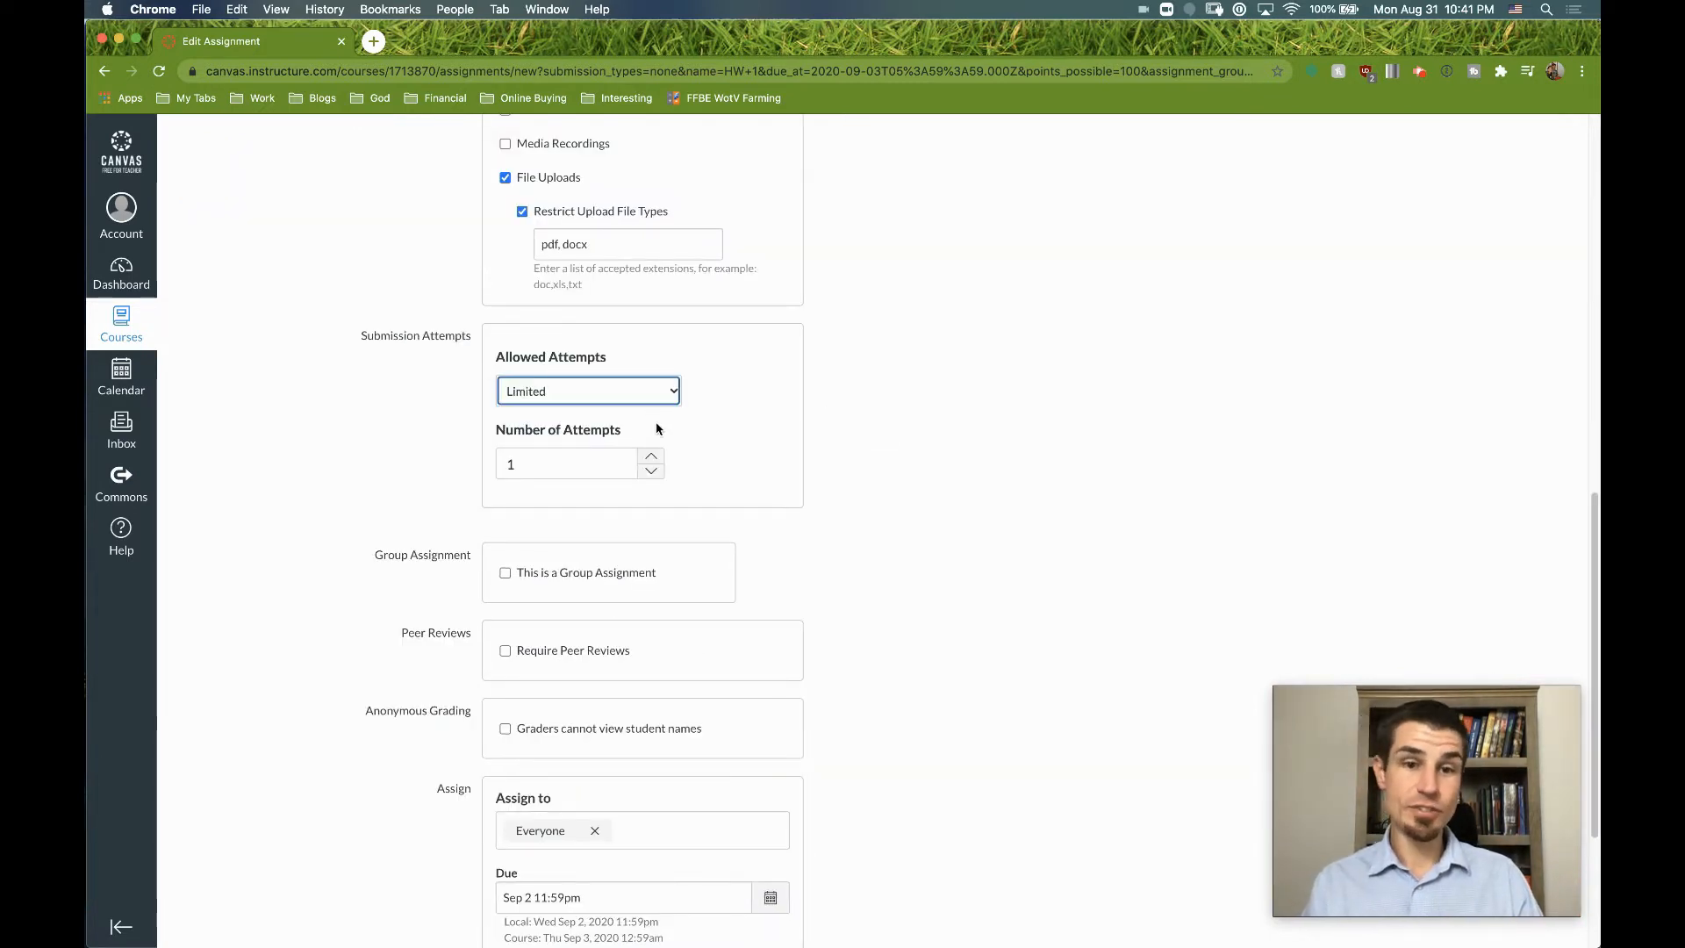
{"action": "left_click", "coordinate": [652, 457]}
{"action": "left_click", "coordinate": [651, 471]}
{"action": "left_click", "coordinate": [965, 461]}
Try out the group assignment and automatically assigned peer review options, leaving both settings off
{"action": "scroll", "coordinate": [966, 473], "scroll_direction": "down", "scroll_amount": 5}
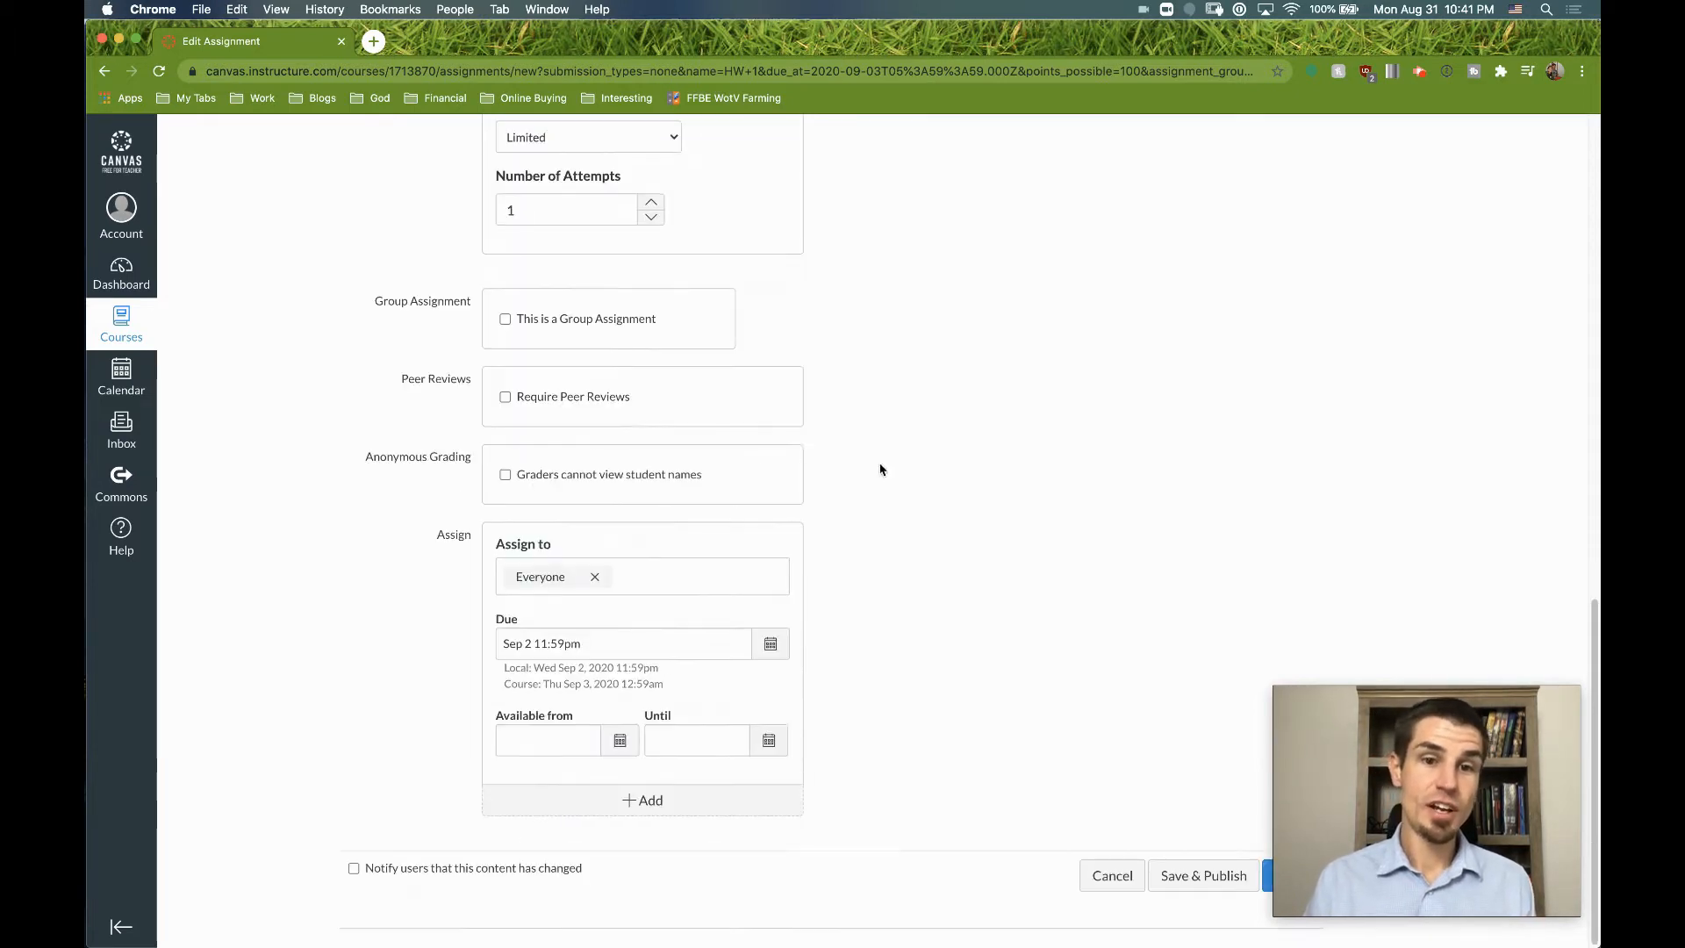
{"action": "left_click", "coordinate": [504, 319]}
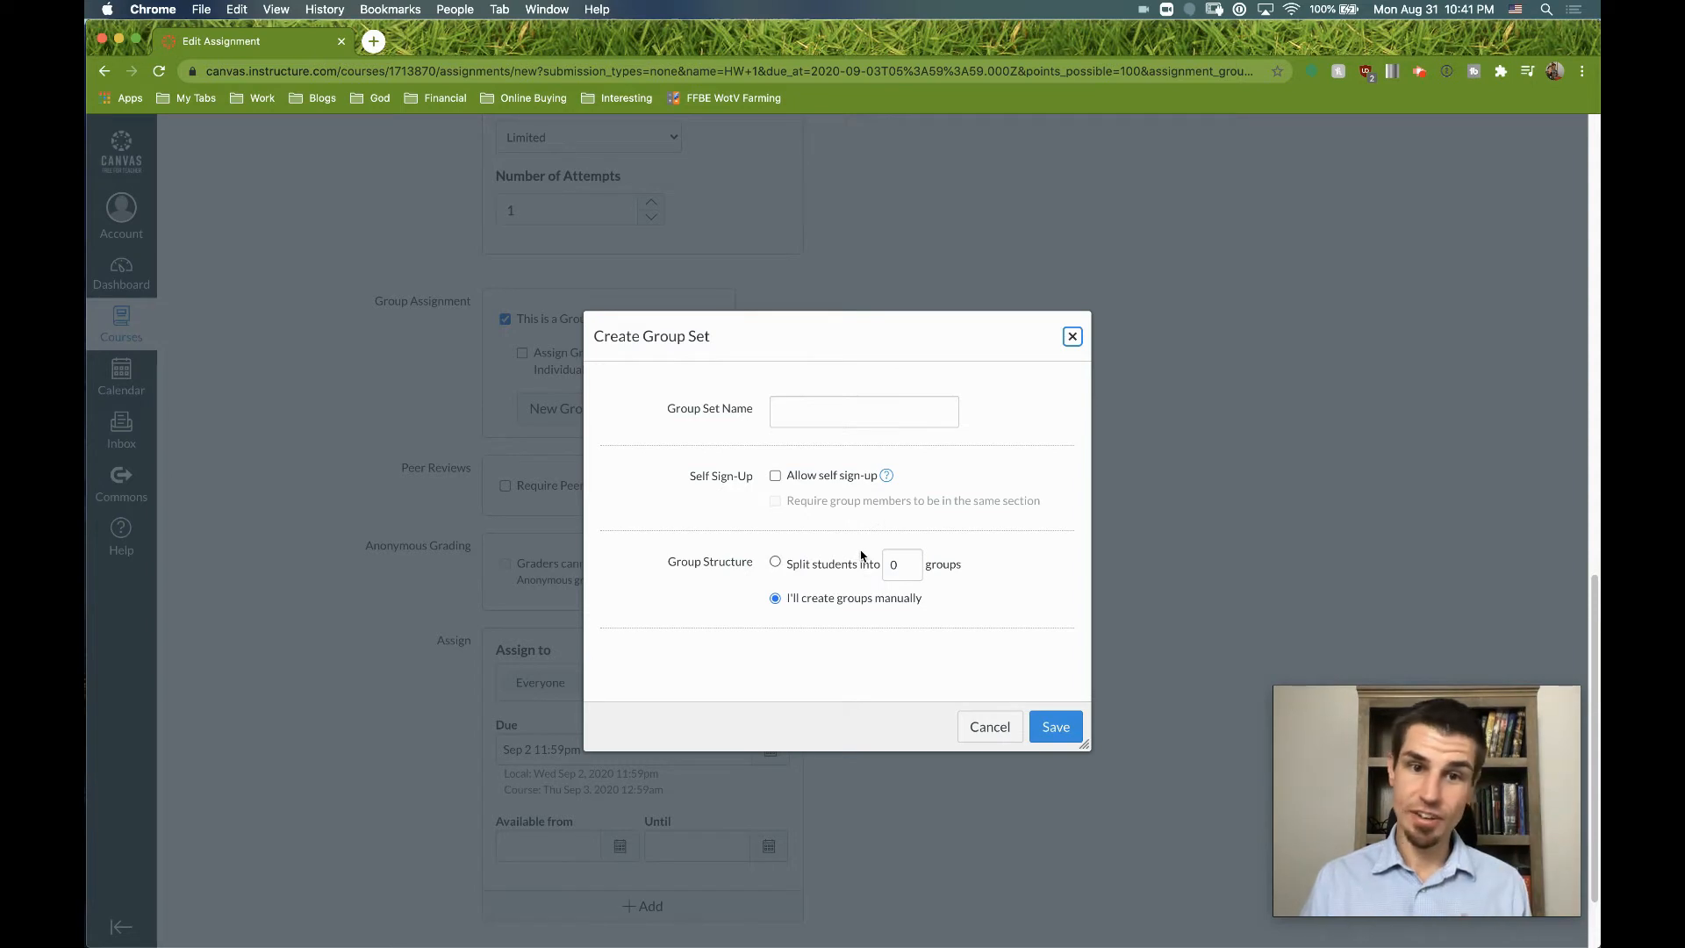
{"action": "left_click", "coordinate": [1073, 338]}
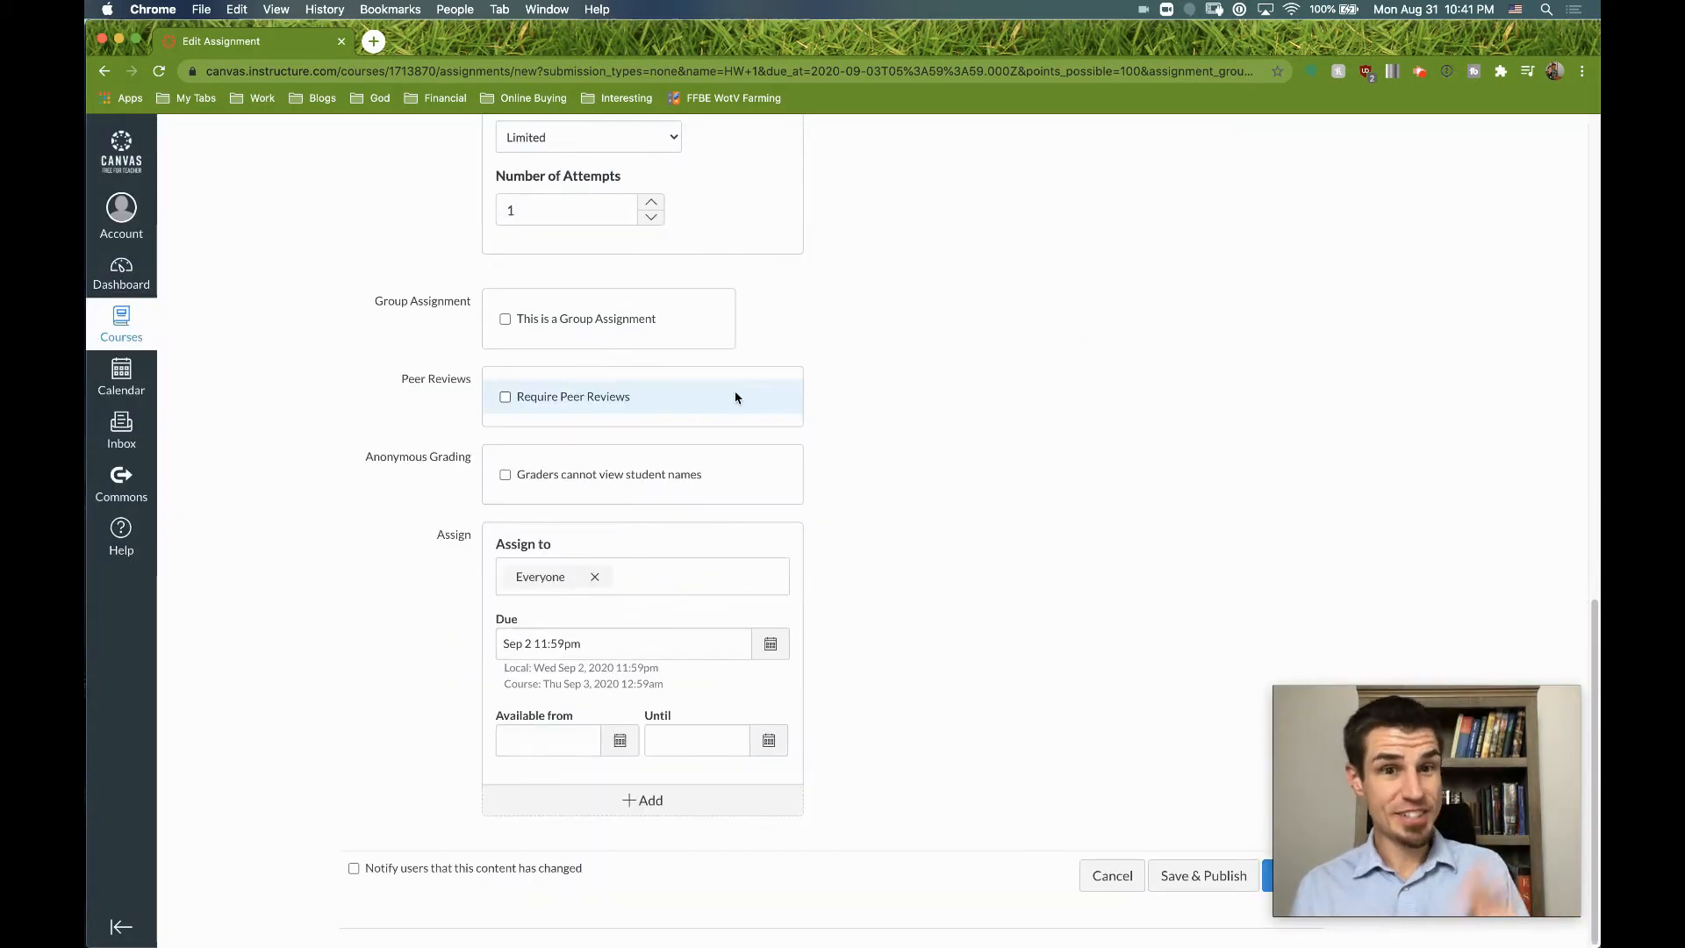
{"action": "left_click", "coordinate": [505, 396]}
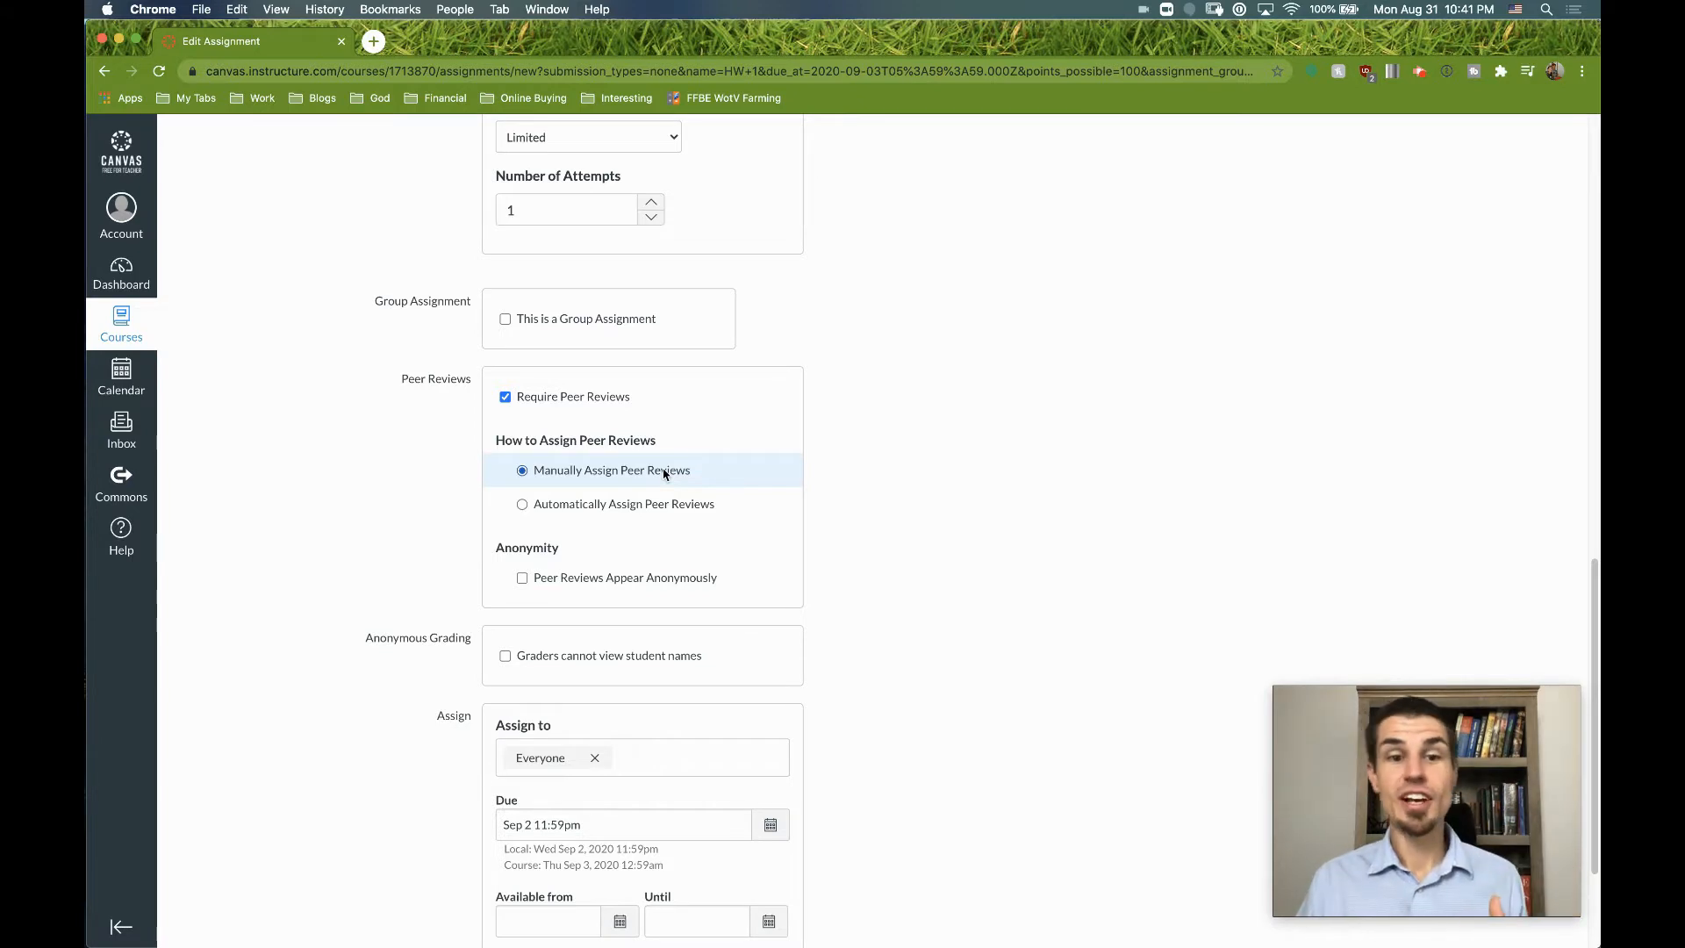
{"action": "left_click", "coordinate": [671, 503]}
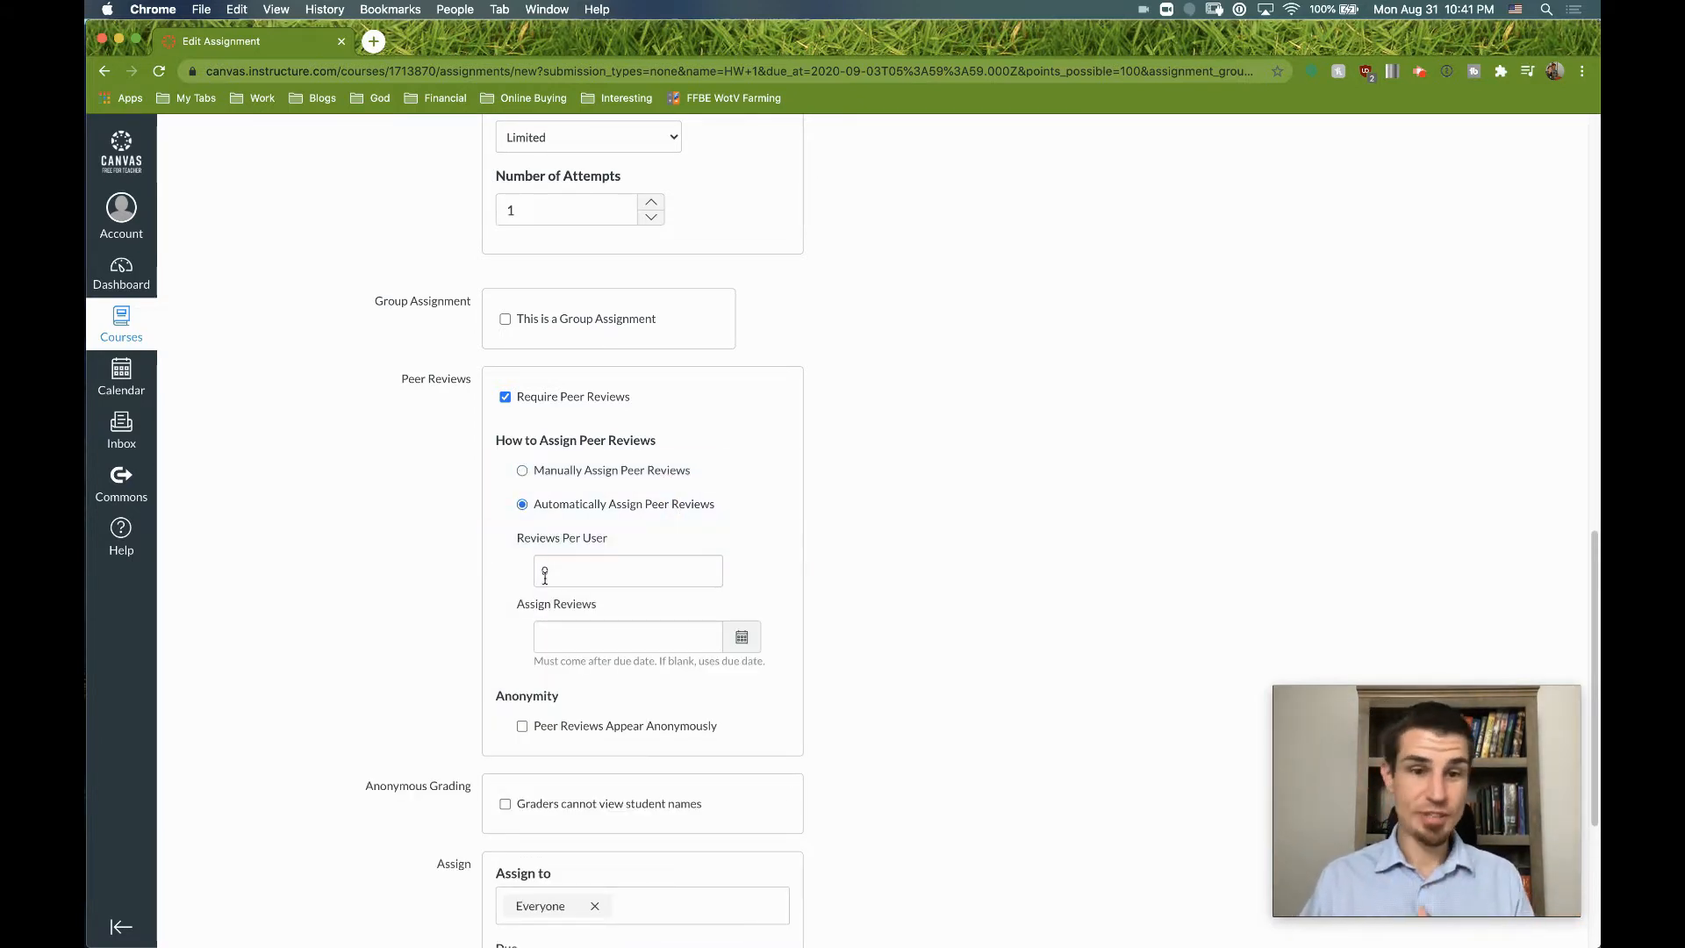
{"action": "scroll", "coordinate": [794, 550], "scroll_direction": "down", "scroll_amount": 3}
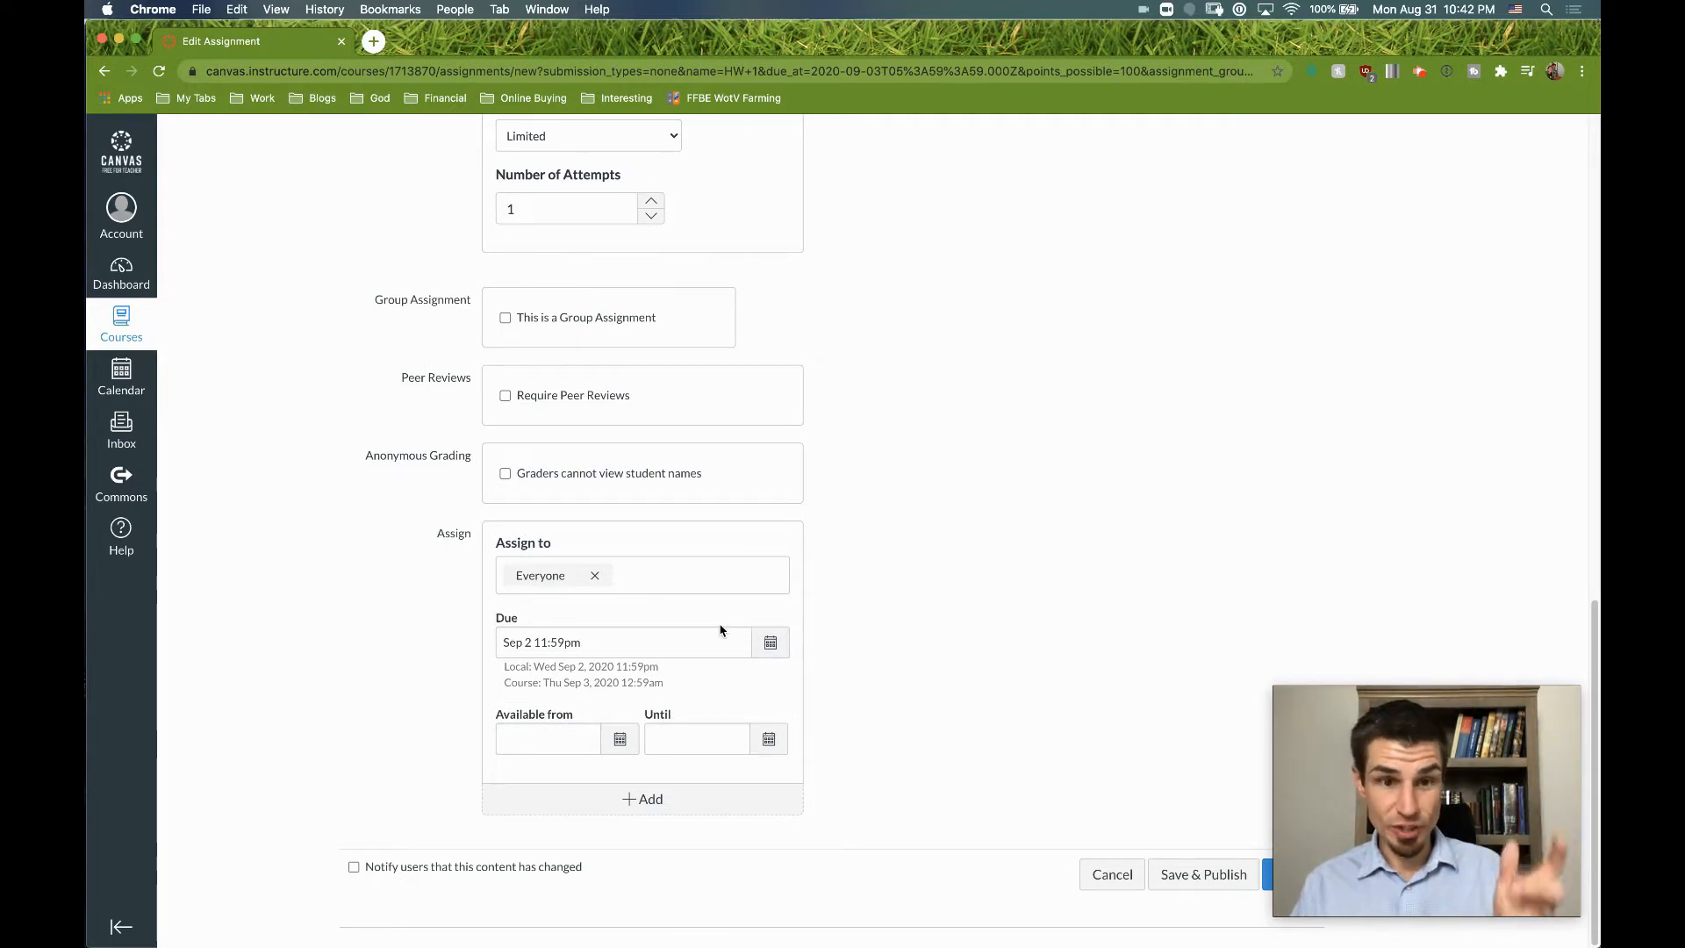
Assign the homework to Section 1 only, removing the Everyone assignment
{"action": "left_click", "coordinate": [642, 576]}
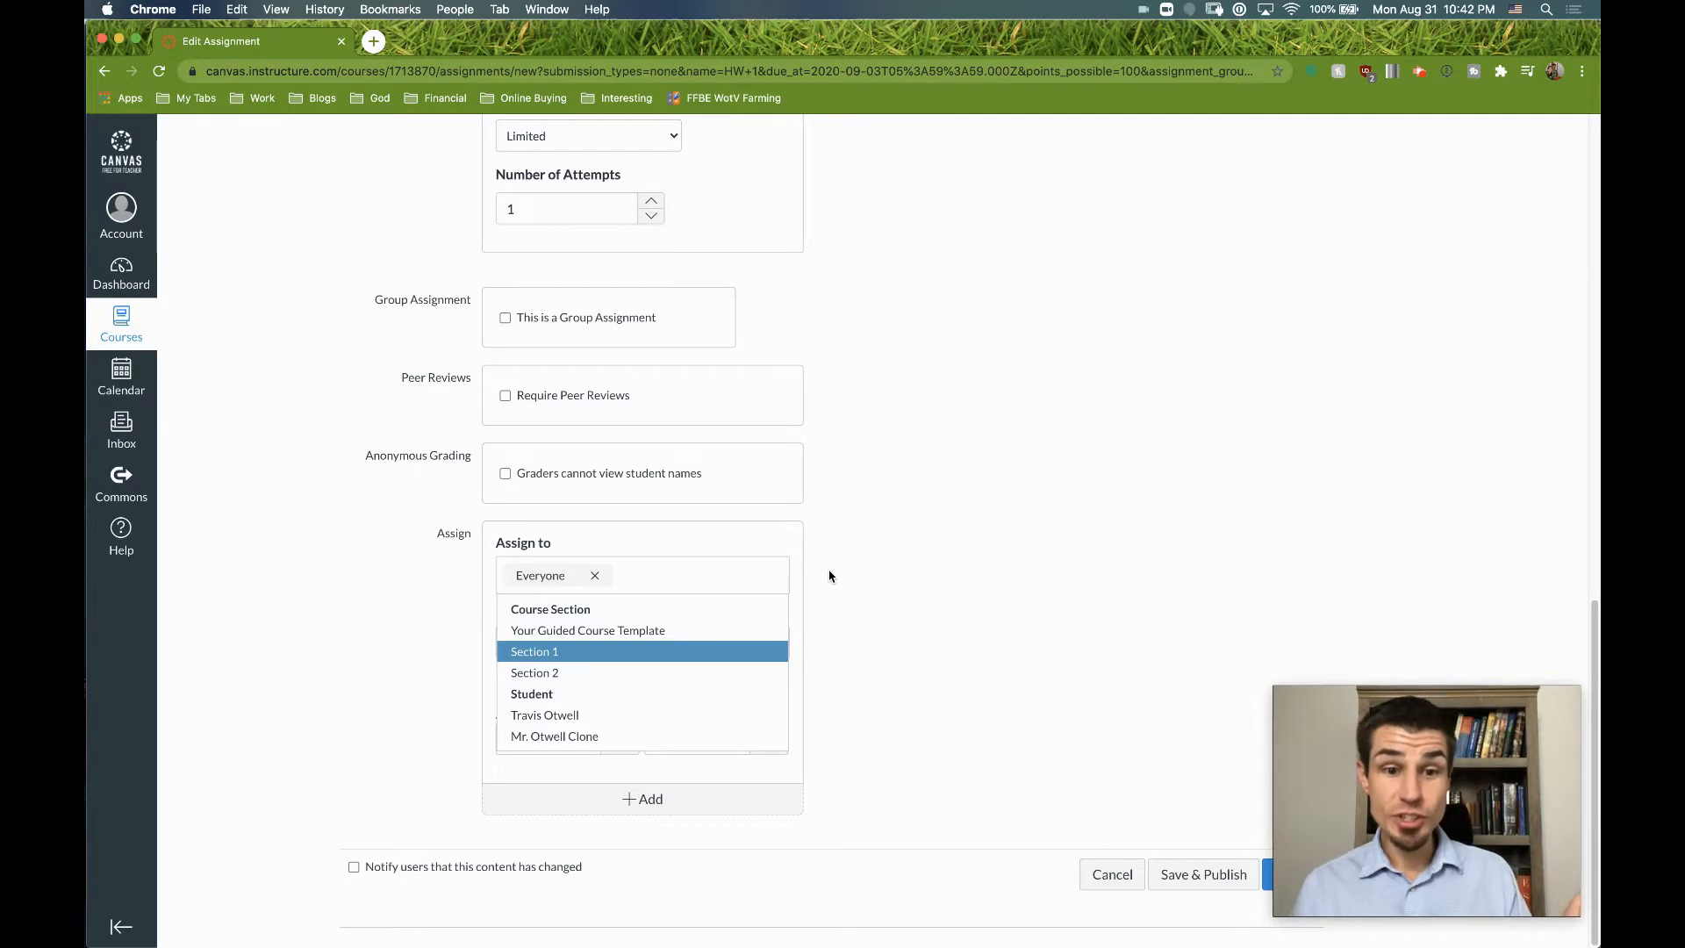
{"action": "left_click", "coordinate": [594, 652]}
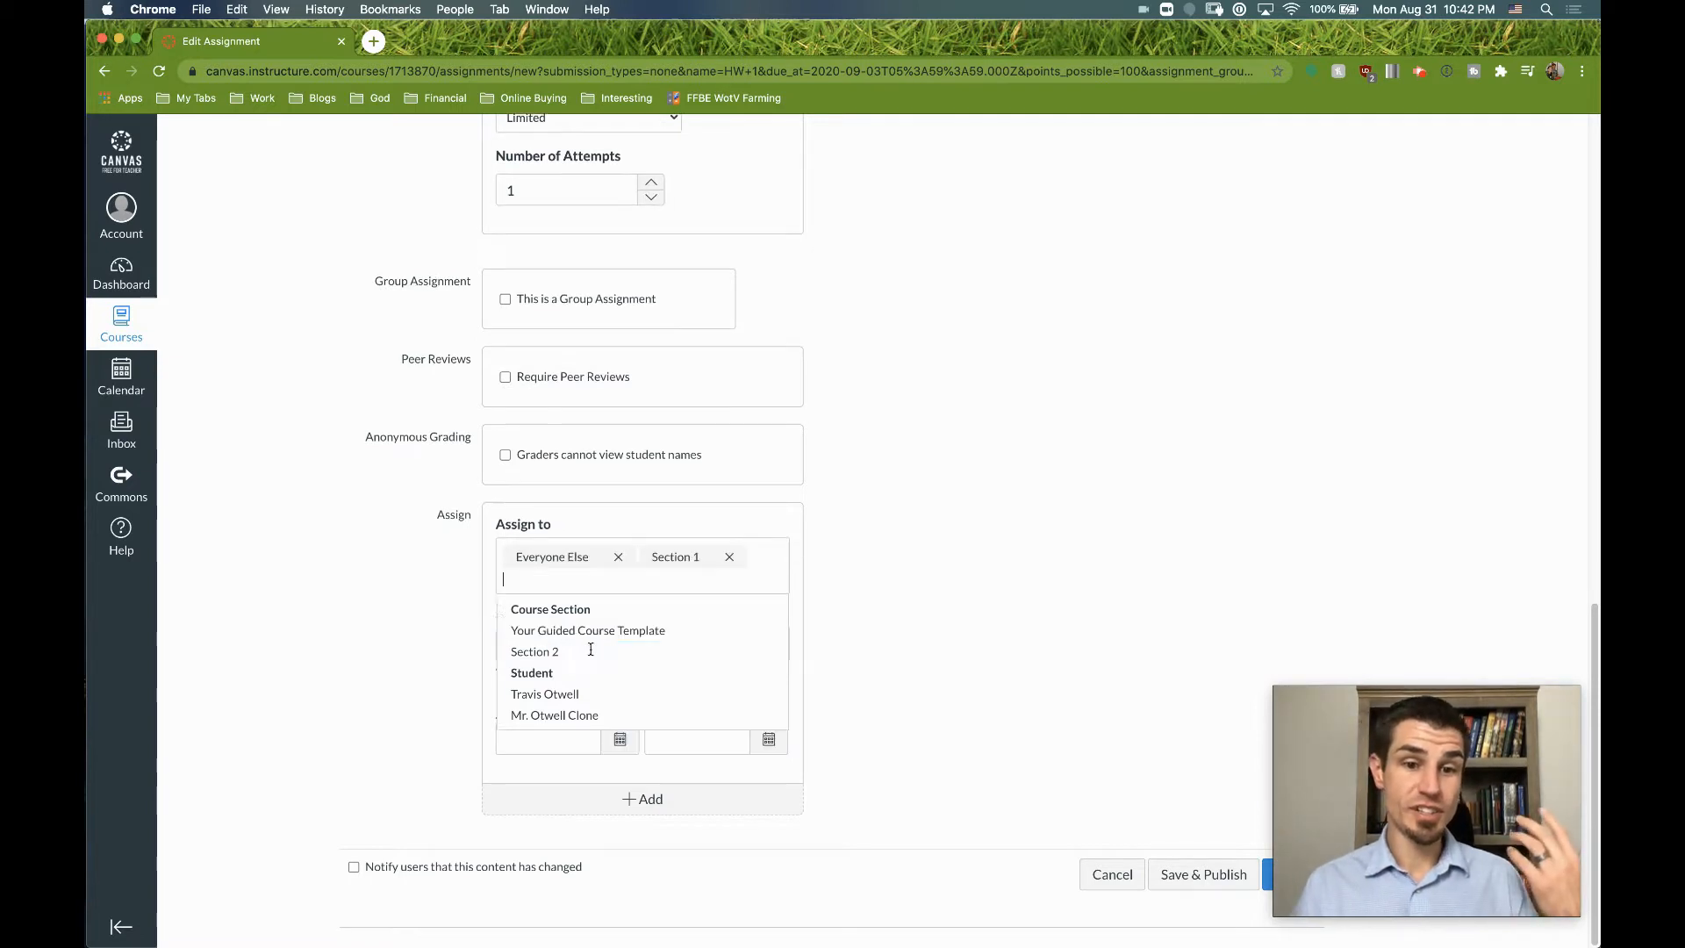
{"action": "left_click", "coordinate": [619, 558]}
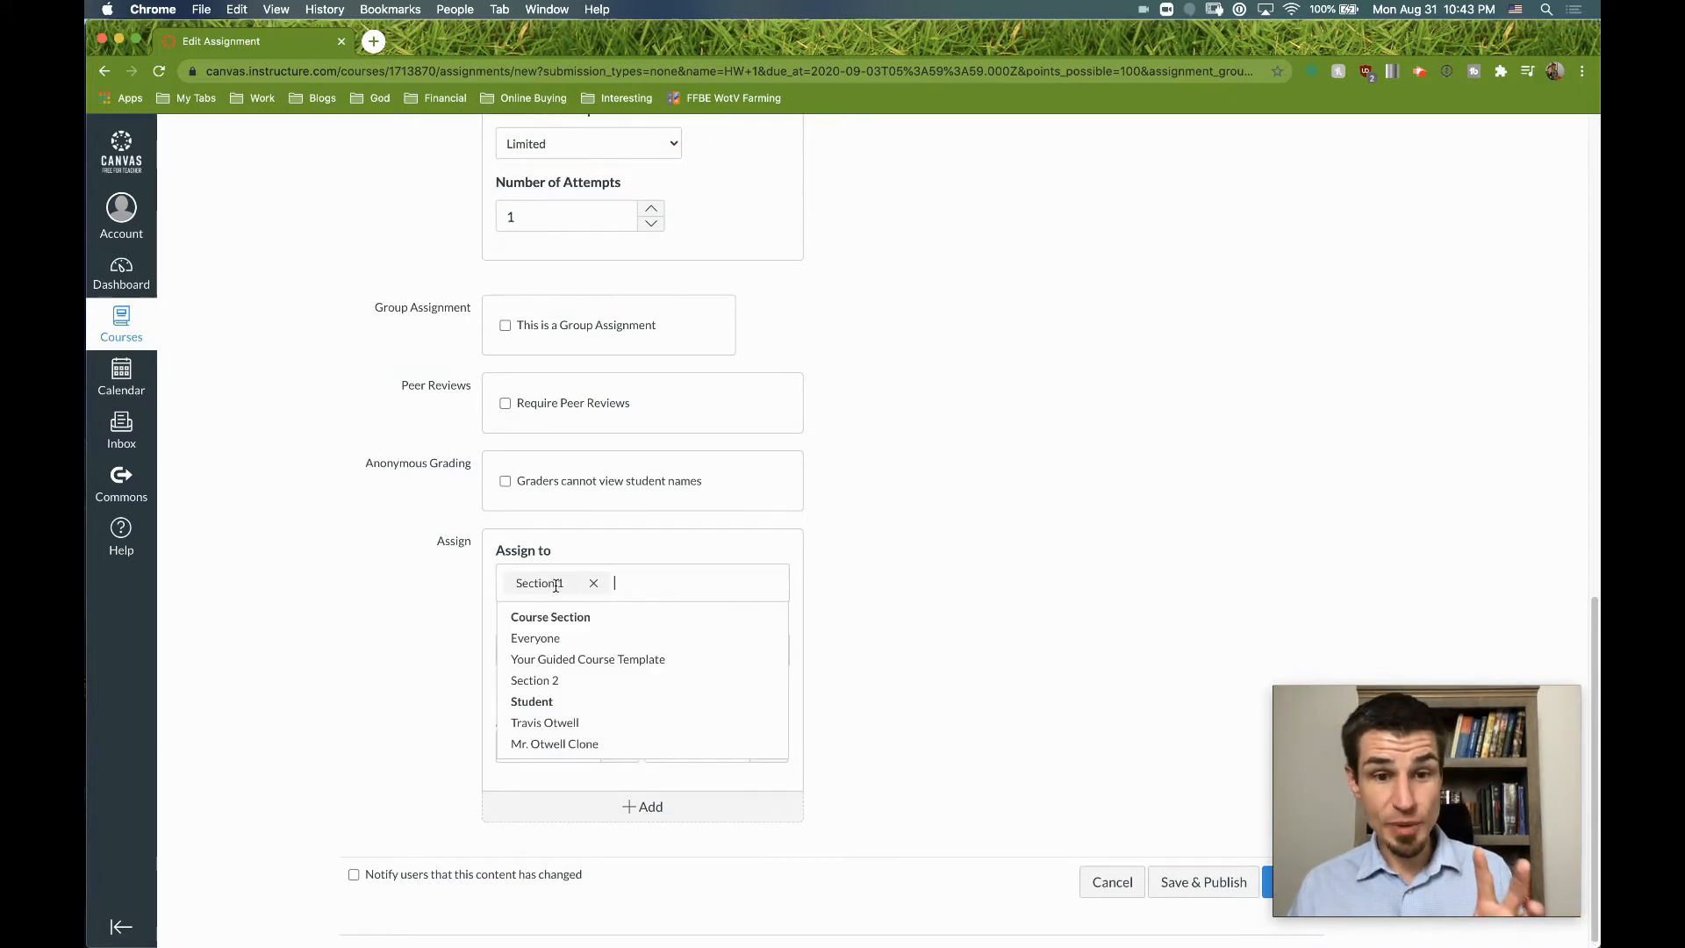
{"action": "left_click", "coordinate": [878, 593]}
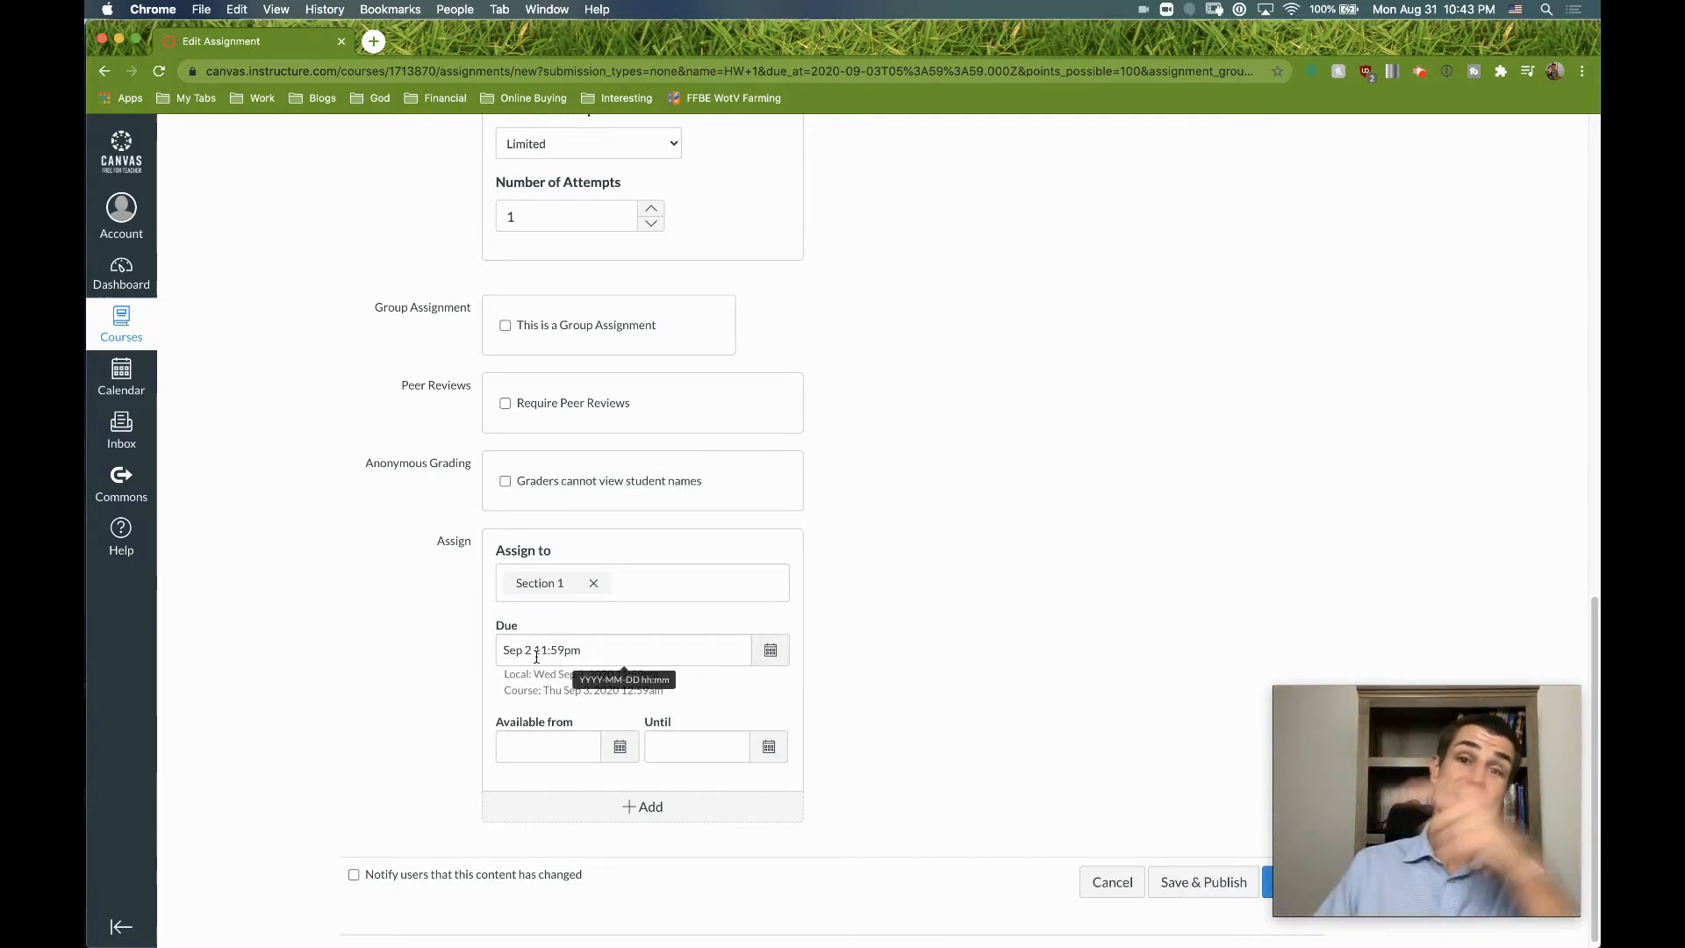
Check the due date calendar and set Section 1's availability to start on Aug 31 at 12am
{"action": "left_click", "coordinate": [771, 650]}
{"action": "left_click", "coordinate": [975, 640]}
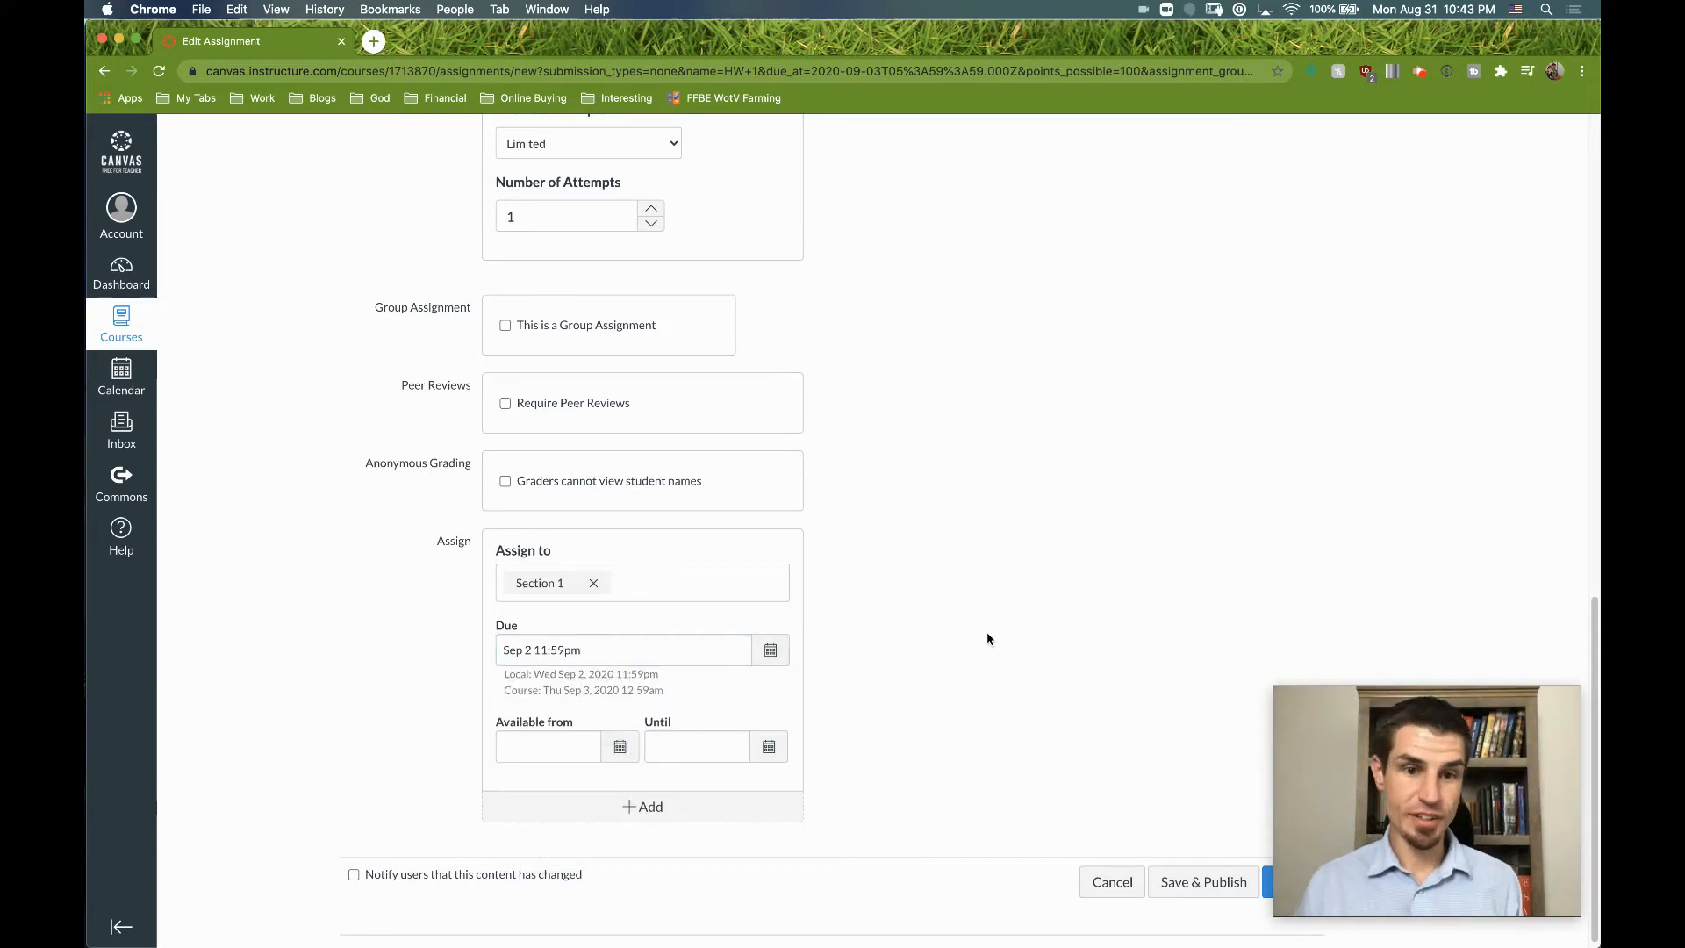
{"action": "left_click", "coordinate": [620, 753]}
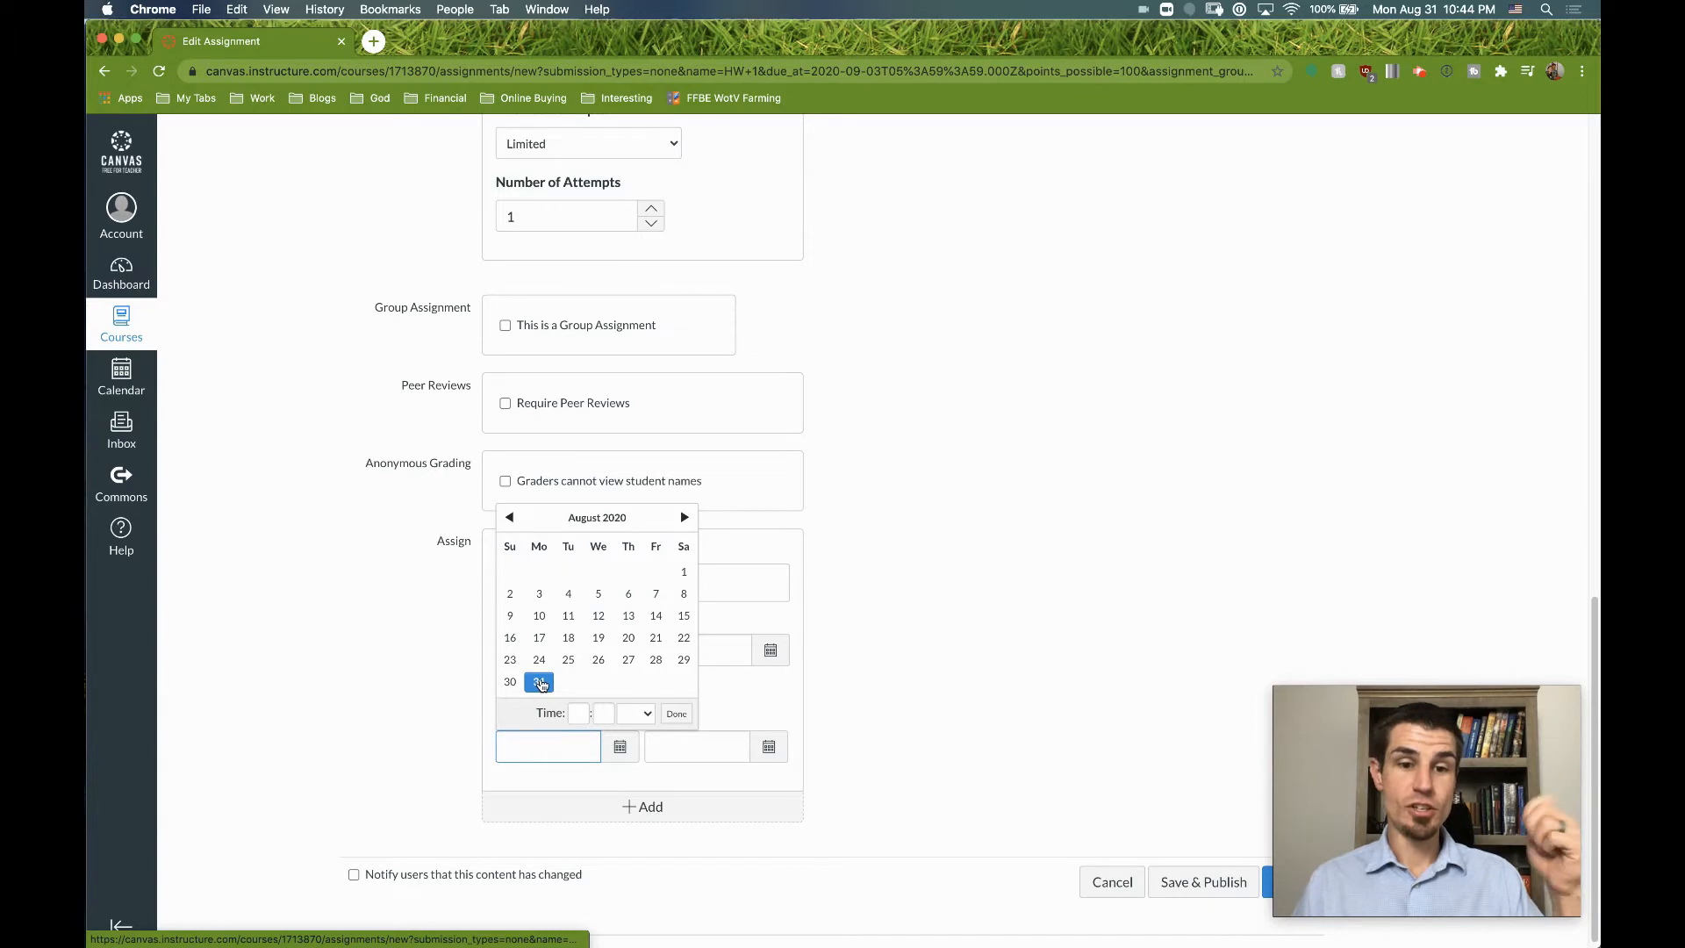
{"action": "left_click", "coordinate": [539, 682]}
{"action": "left_click", "coordinate": [951, 738]}
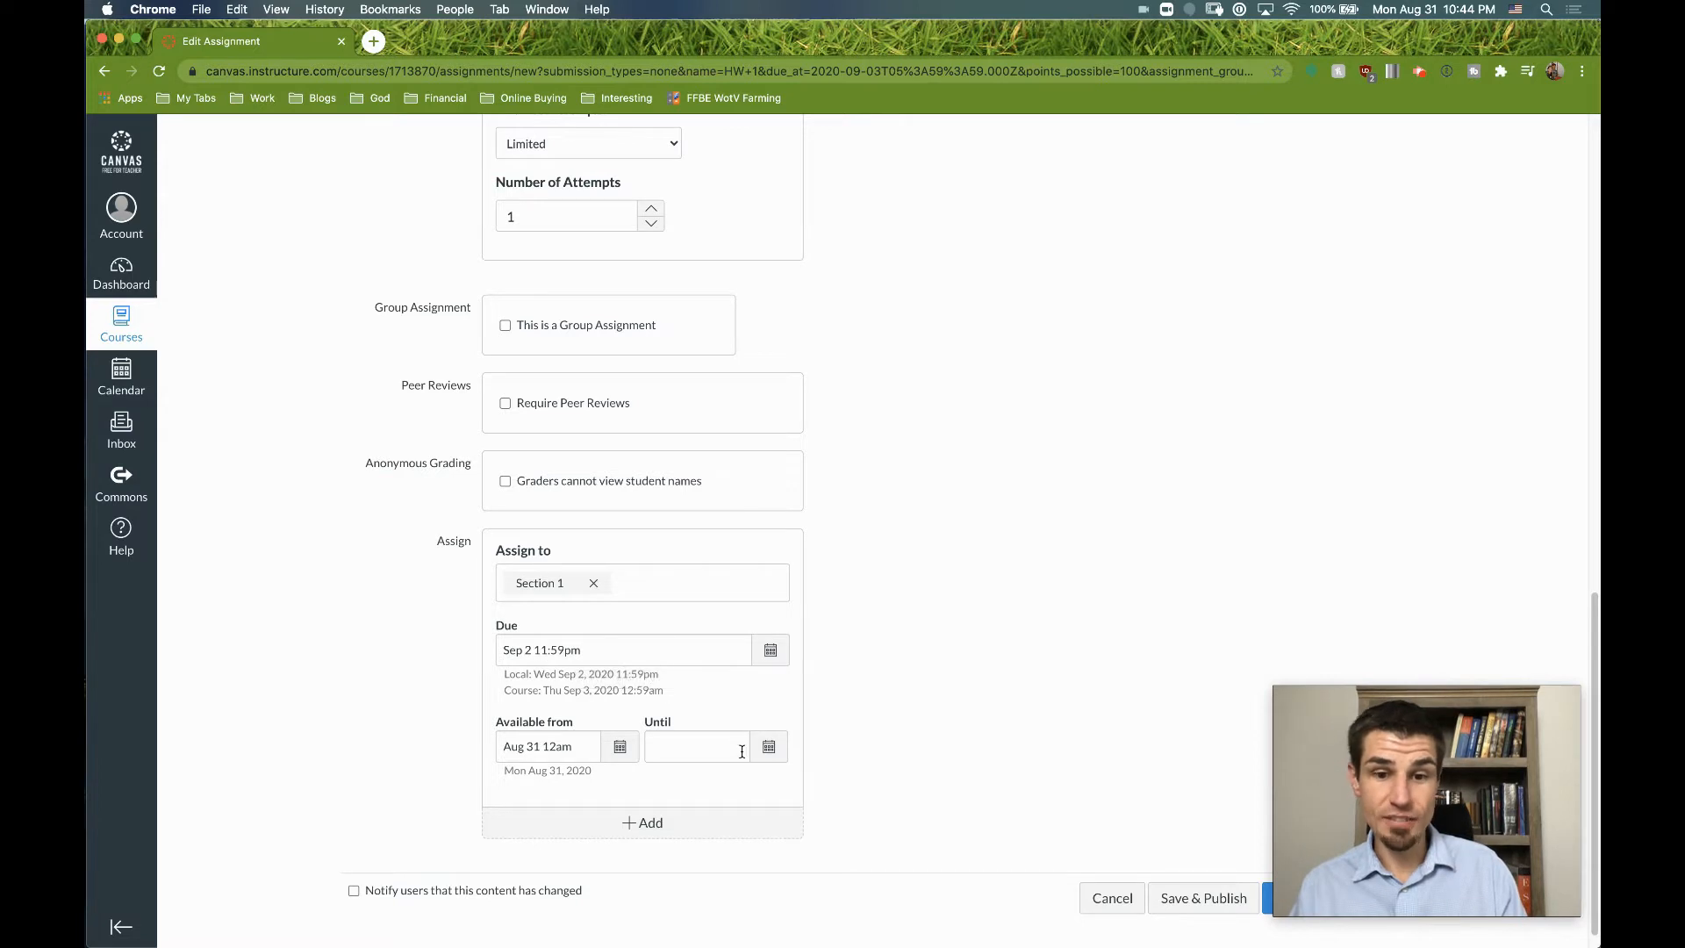
Set the availability for Section 1 to end on Sep 4 at 11:59pm and return to the beginning of the assignment form
{"action": "left_click", "coordinate": [768, 751]}
{"action": "left_click", "coordinate": [833, 517]}
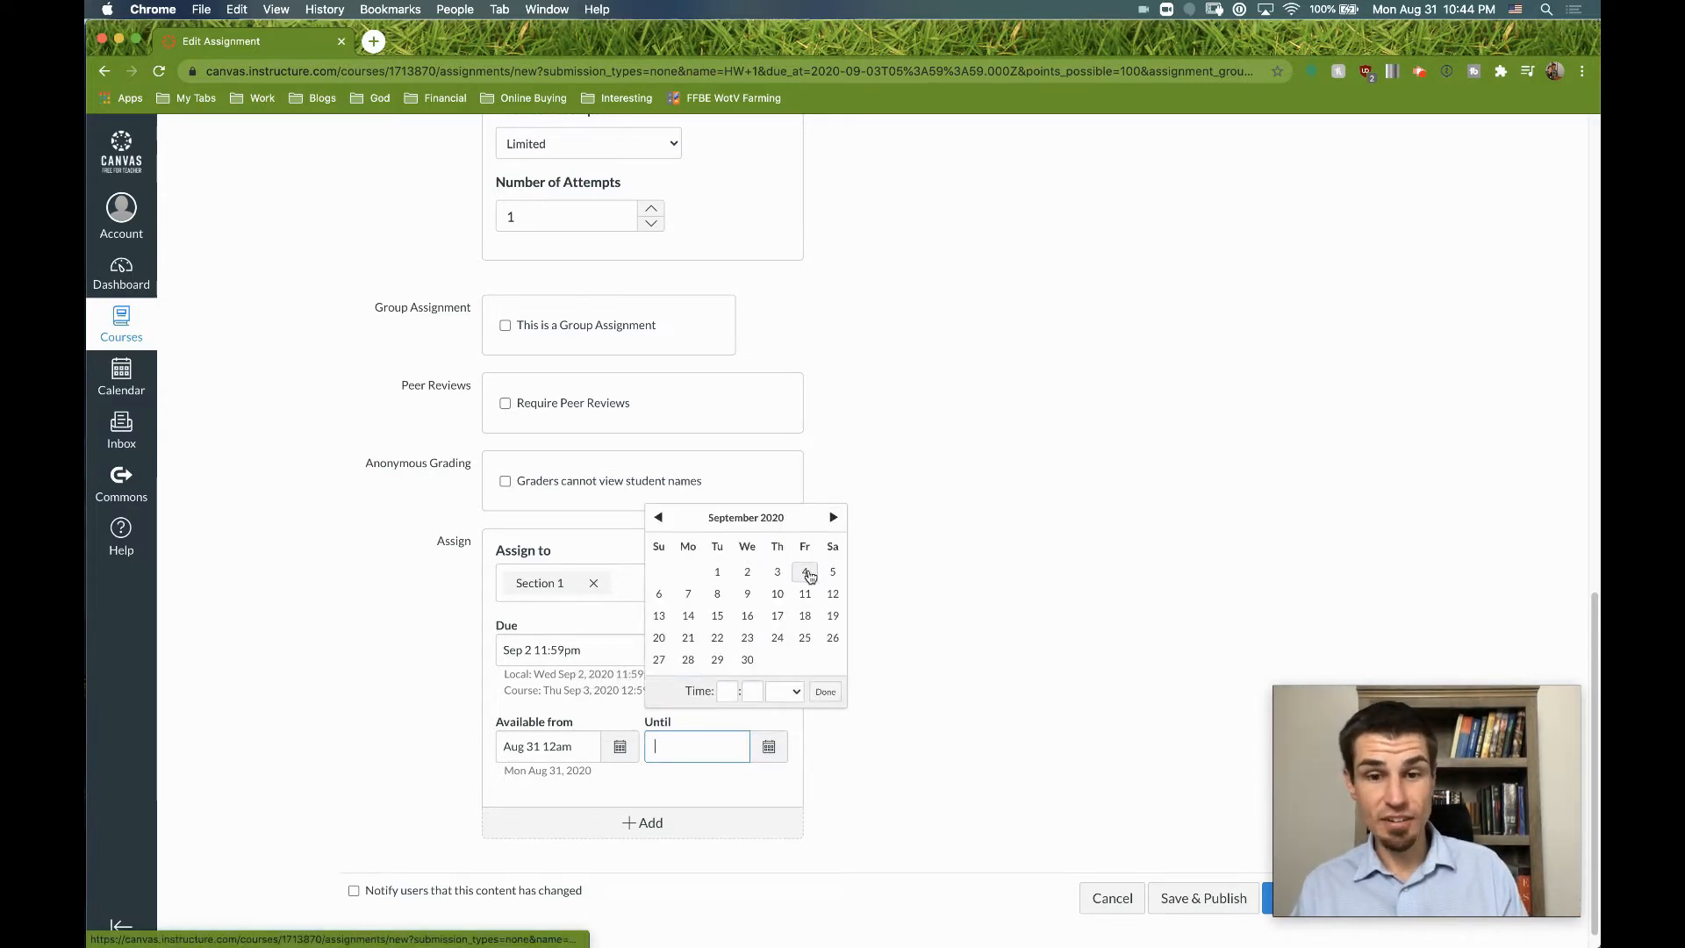
{"action": "left_click", "coordinate": [806, 572]}
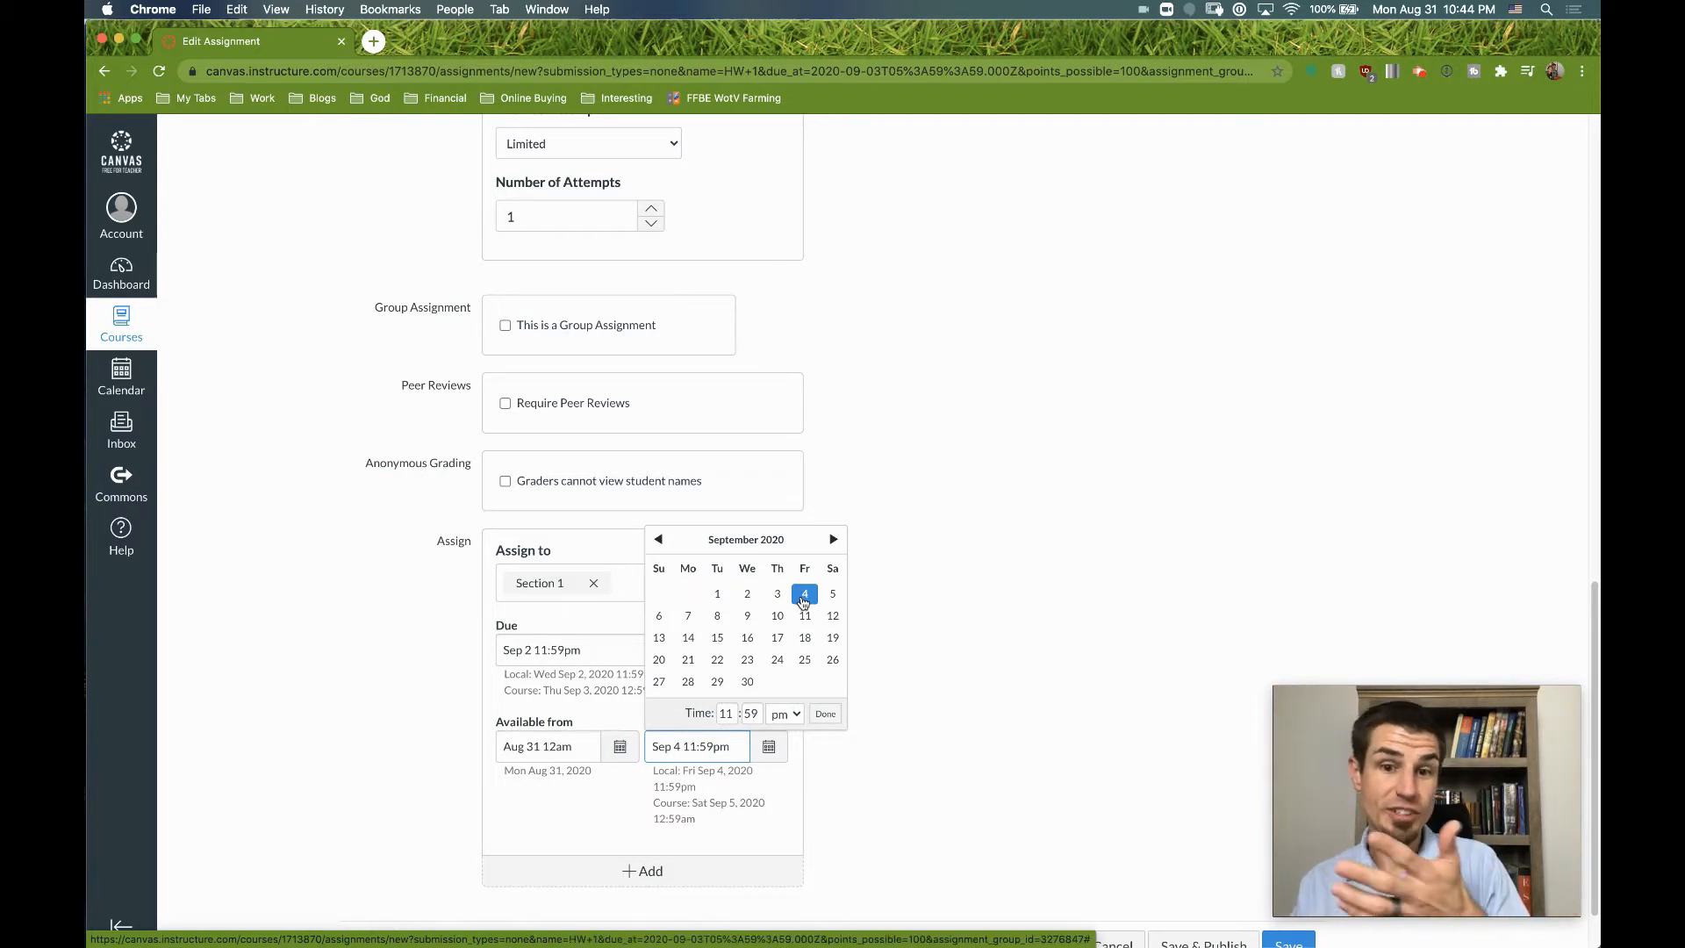
{"action": "left_click", "coordinate": [937, 713]}
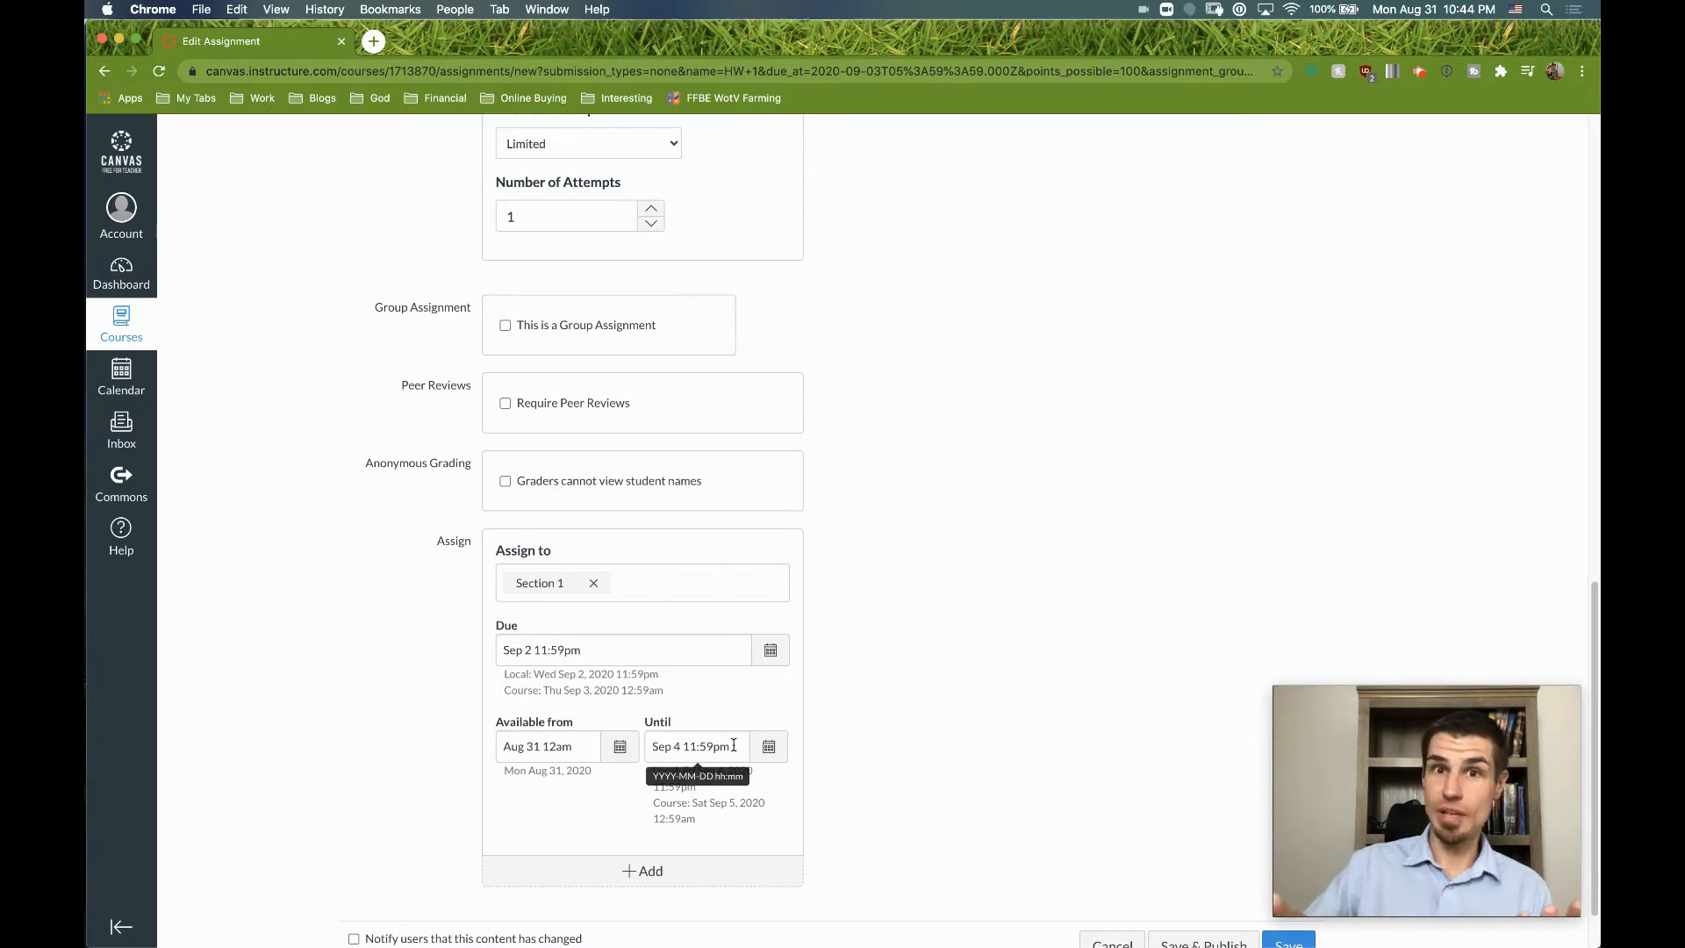
{"action": "scroll", "coordinate": [734, 745], "scroll_direction": "down", "scroll_amount": 2}
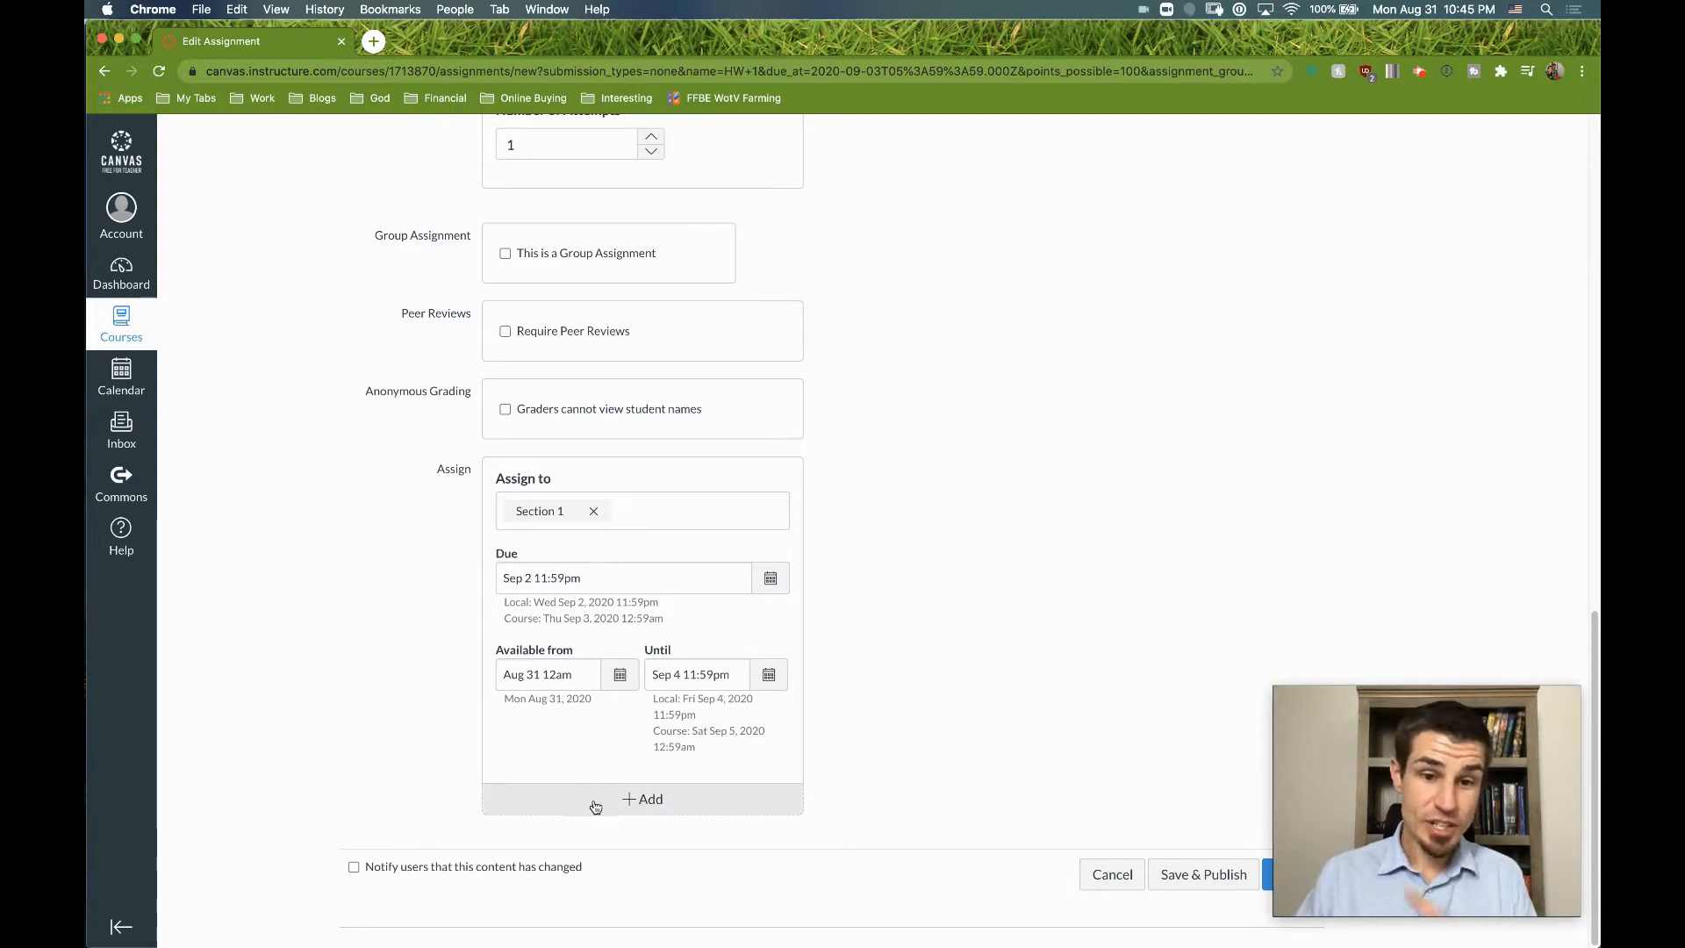
{"action": "scroll", "coordinate": [866, 500], "scroll_direction": "up", "scroll_amount": 15}
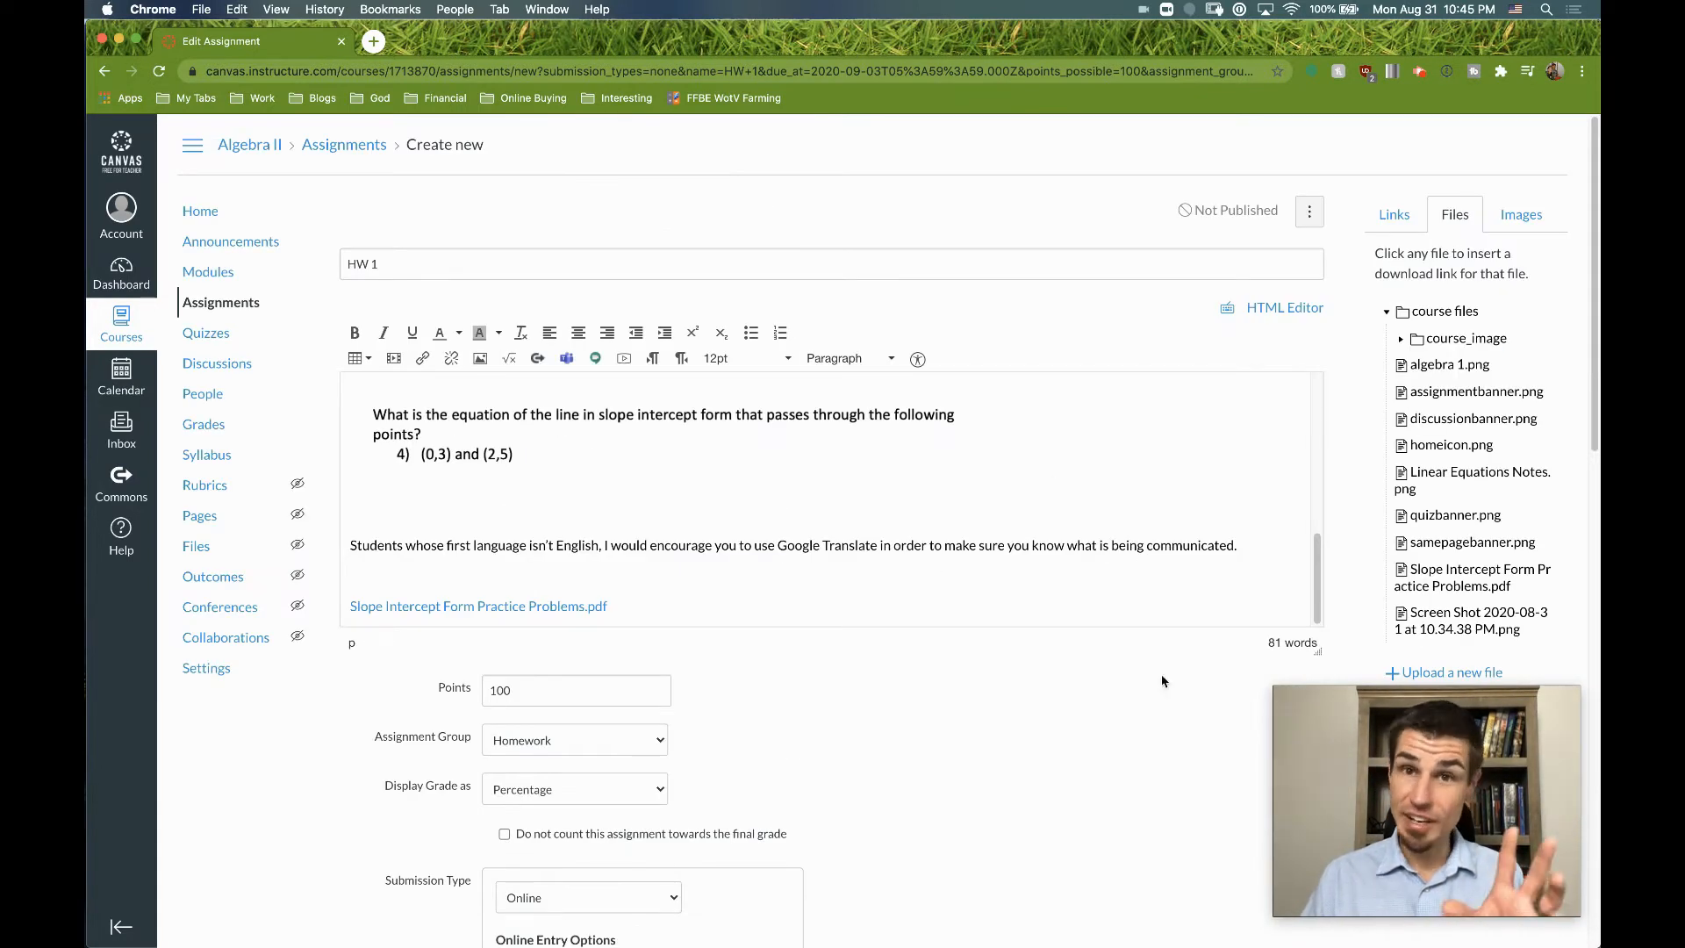
Add a second assignment block for Section 2 with a due date of Sep 3 at 11:59pm
{"action": "scroll", "coordinate": [1159, 682], "scroll_direction": "down", "scroll_amount": 15}
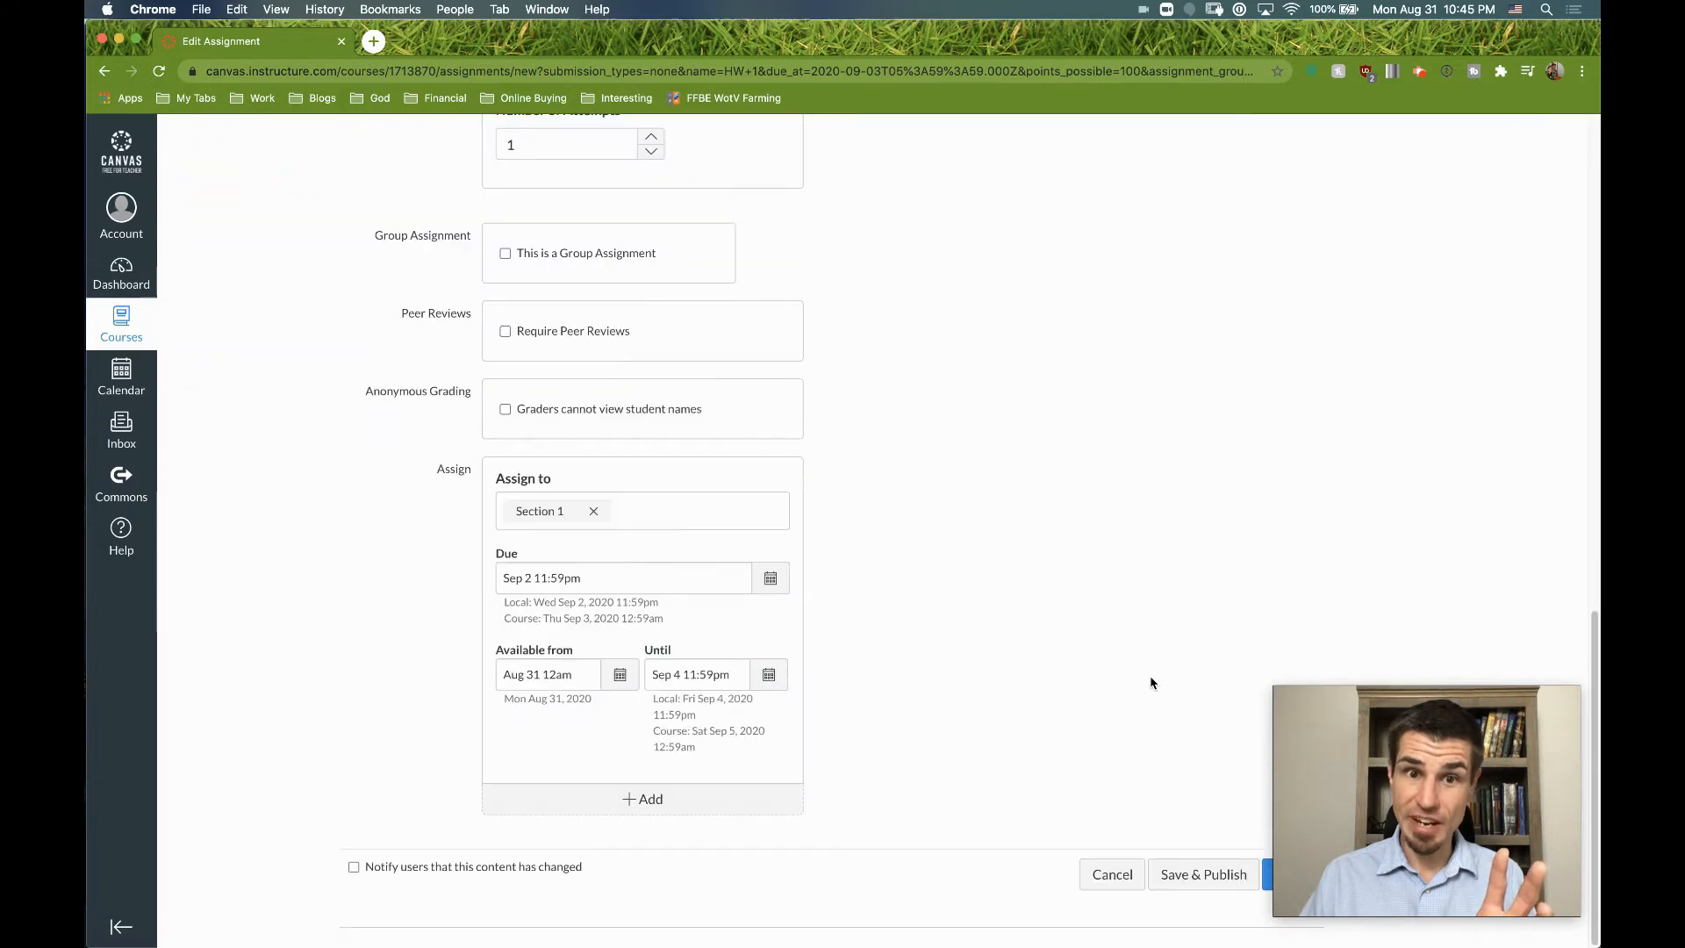
{"action": "left_click", "coordinate": [654, 800]}
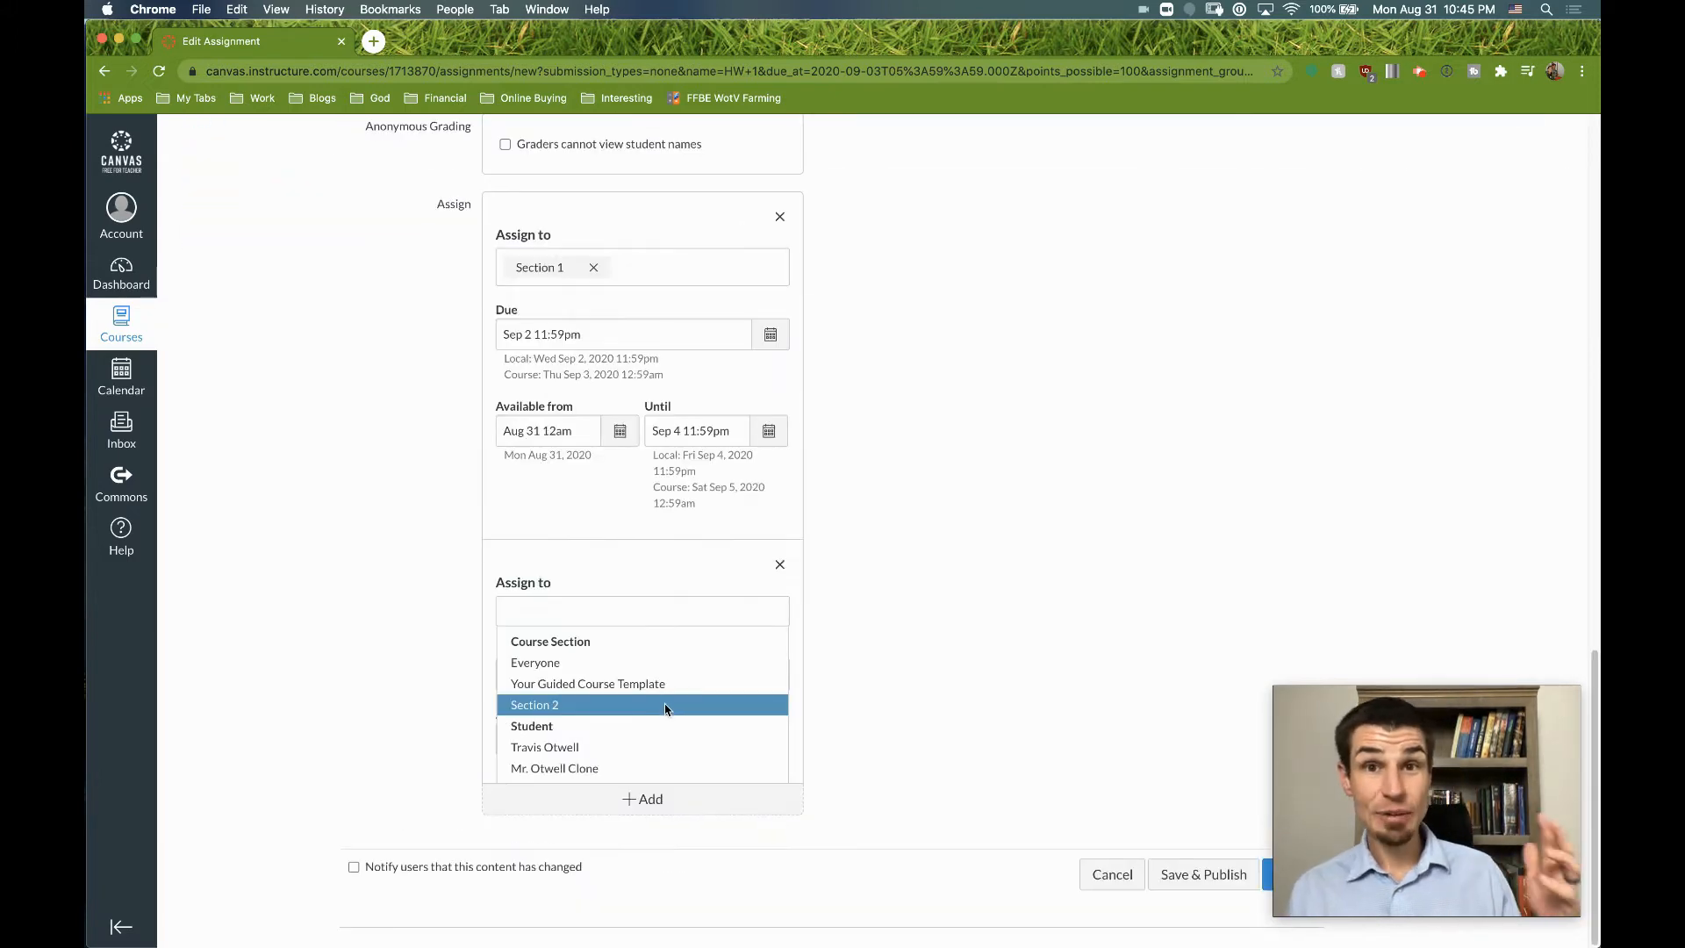
{"action": "left_click", "coordinate": [581, 705]}
{"action": "left_click", "coordinate": [893, 641]}
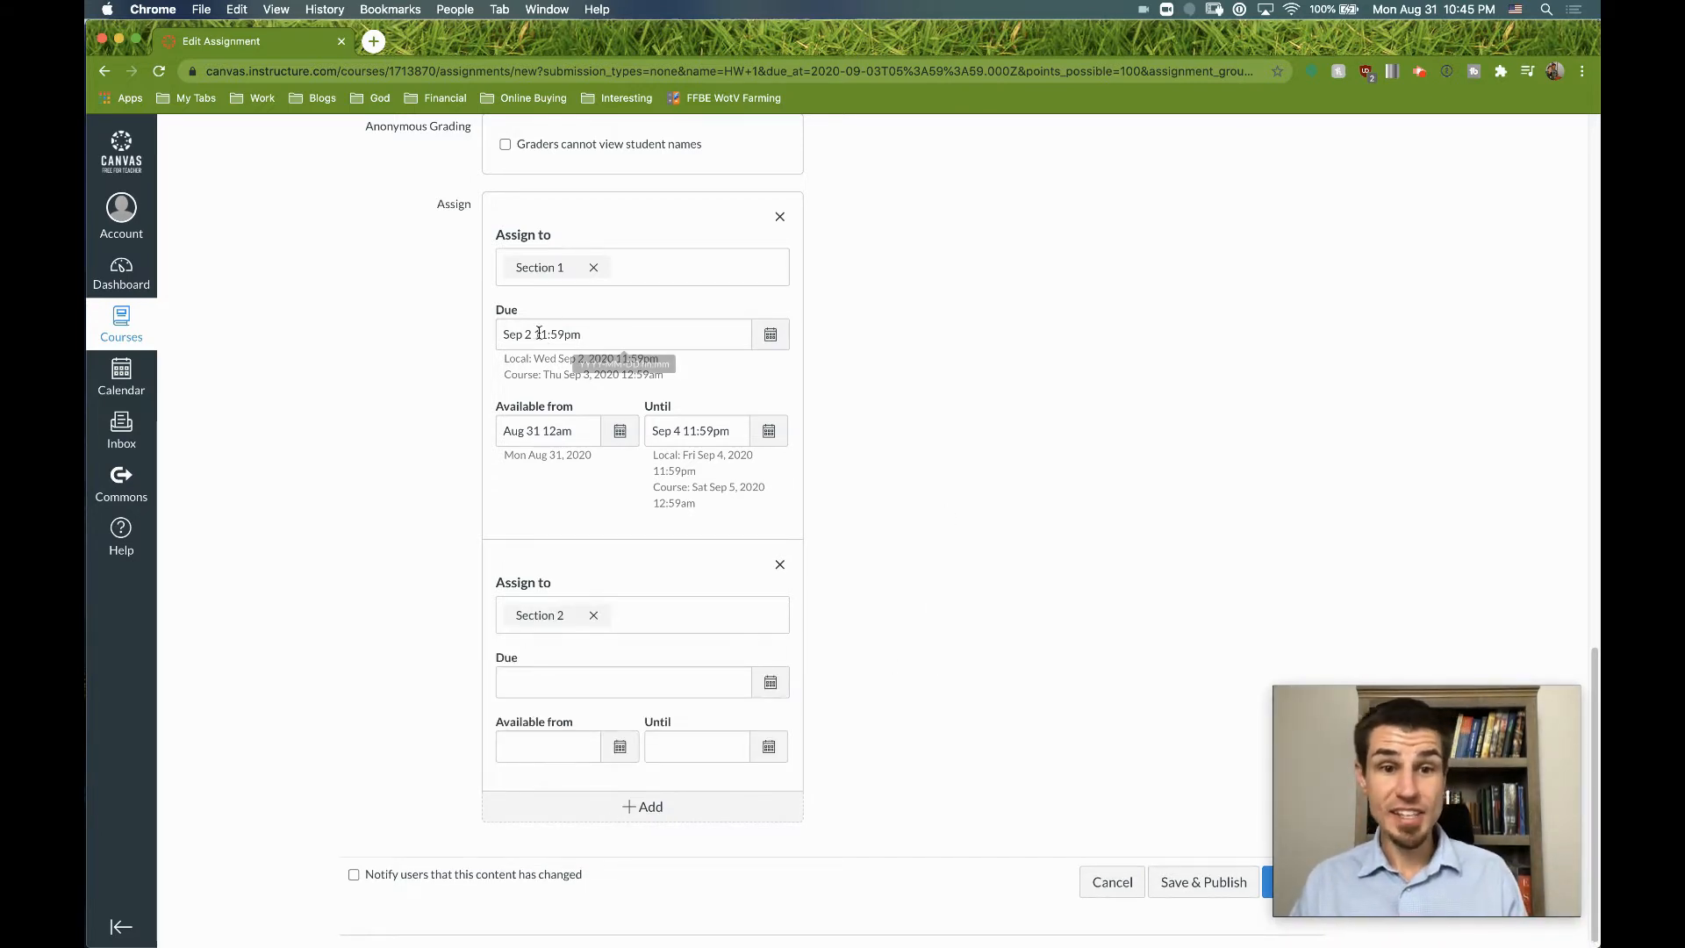
{"action": "left_click", "coordinate": [770, 682]}
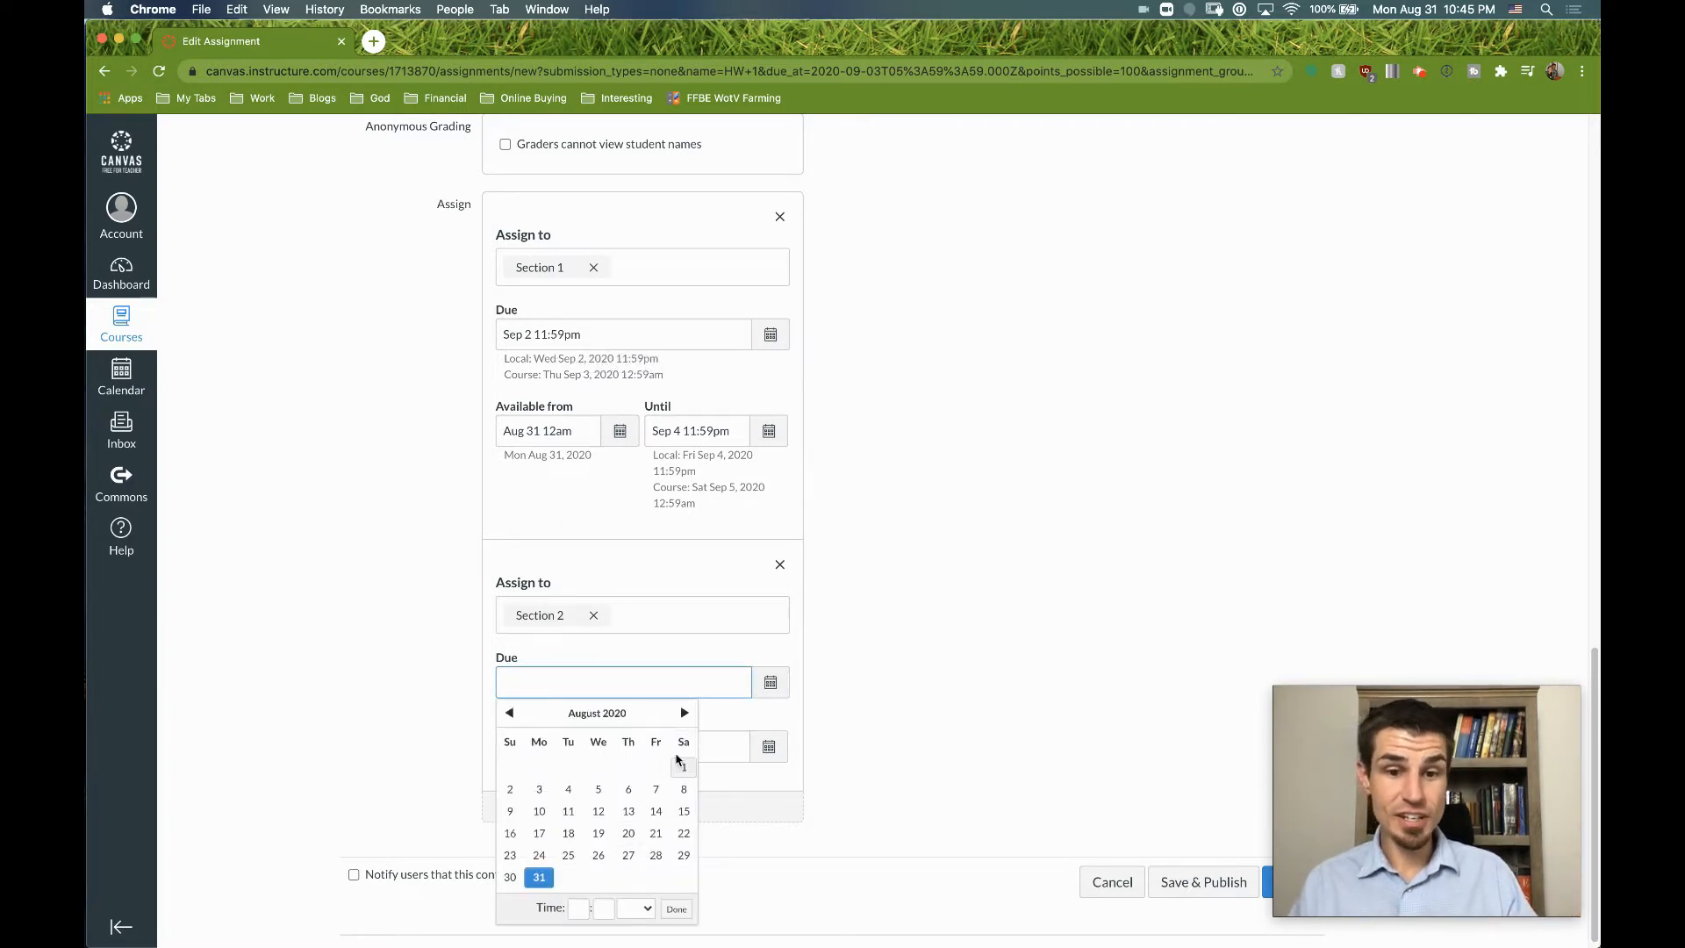
{"action": "left_click", "coordinate": [685, 712]}
{"action": "left_click", "coordinate": [629, 768]}
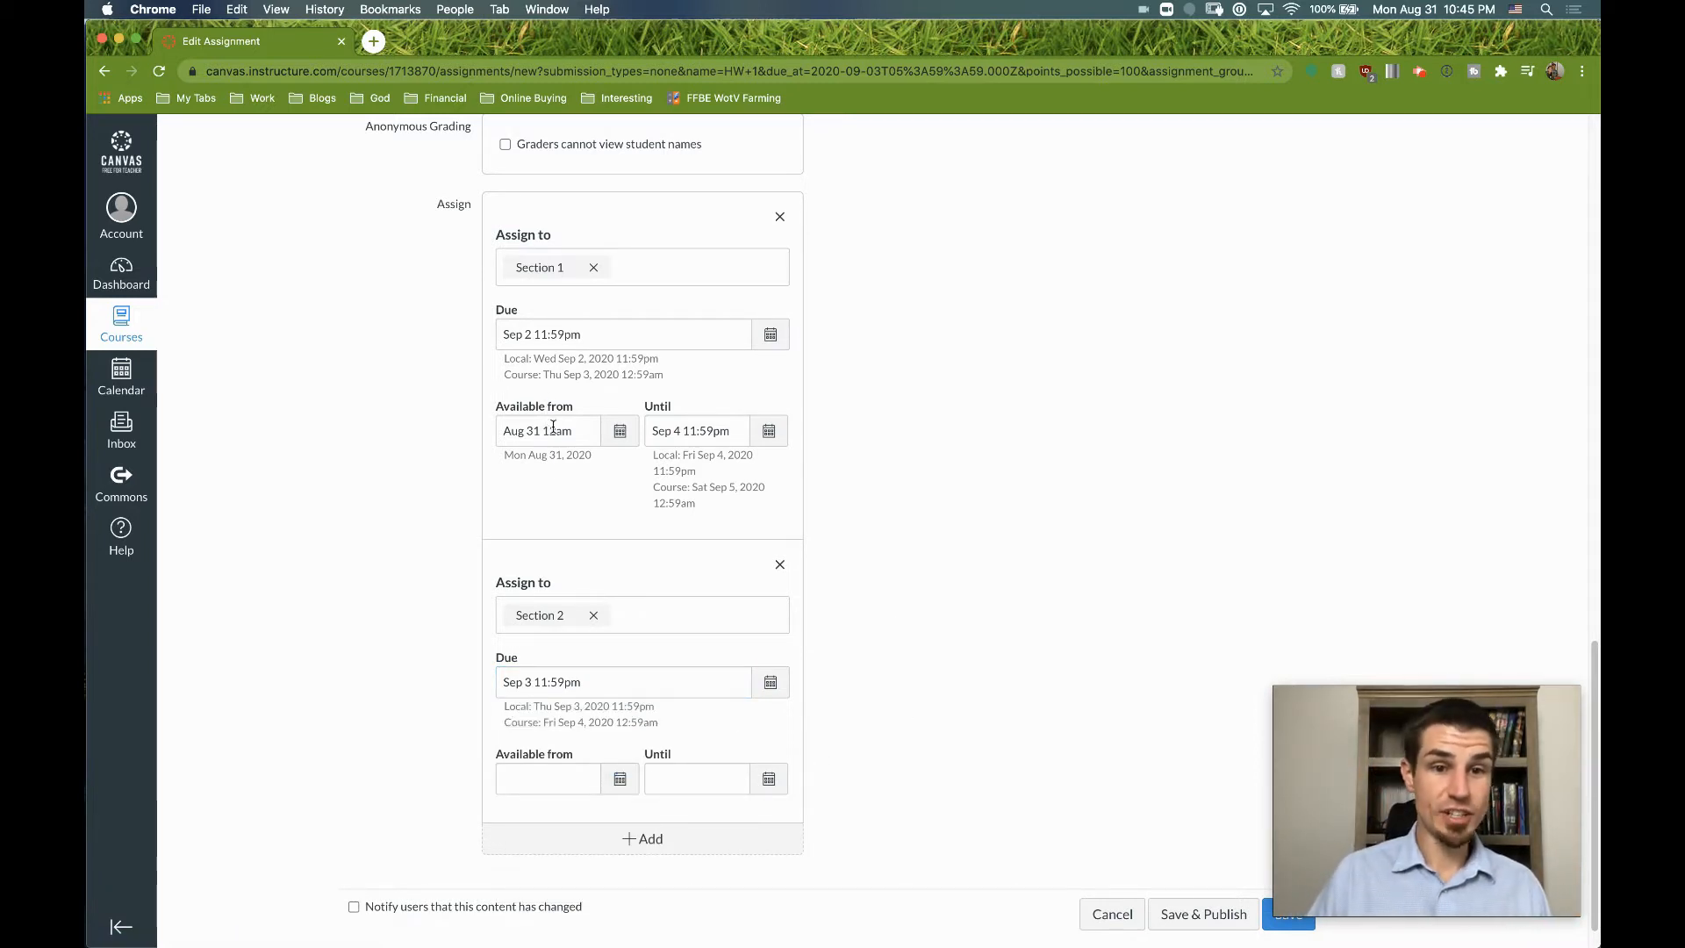
Set Section 2's availability from Aug 31 at 12am until Aug 7 at 11:59pm and save the assignment without publishing it
{"action": "left_click", "coordinate": [620, 780]}
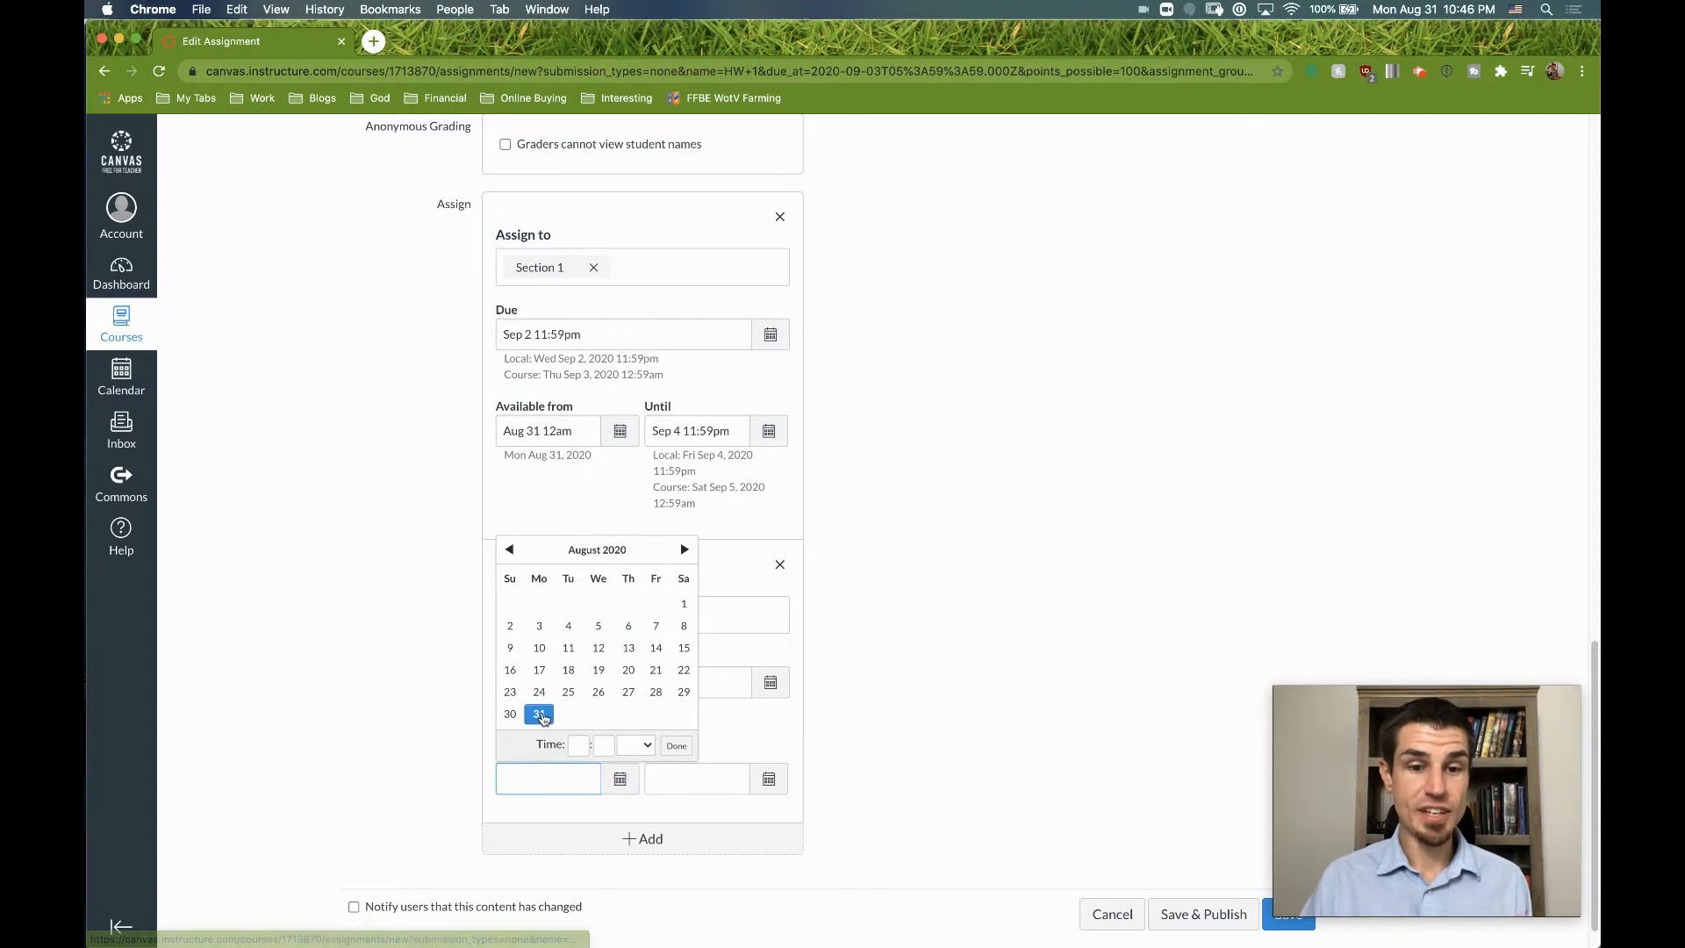
{"action": "left_click", "coordinate": [541, 715]}
{"action": "left_click", "coordinate": [675, 745]}
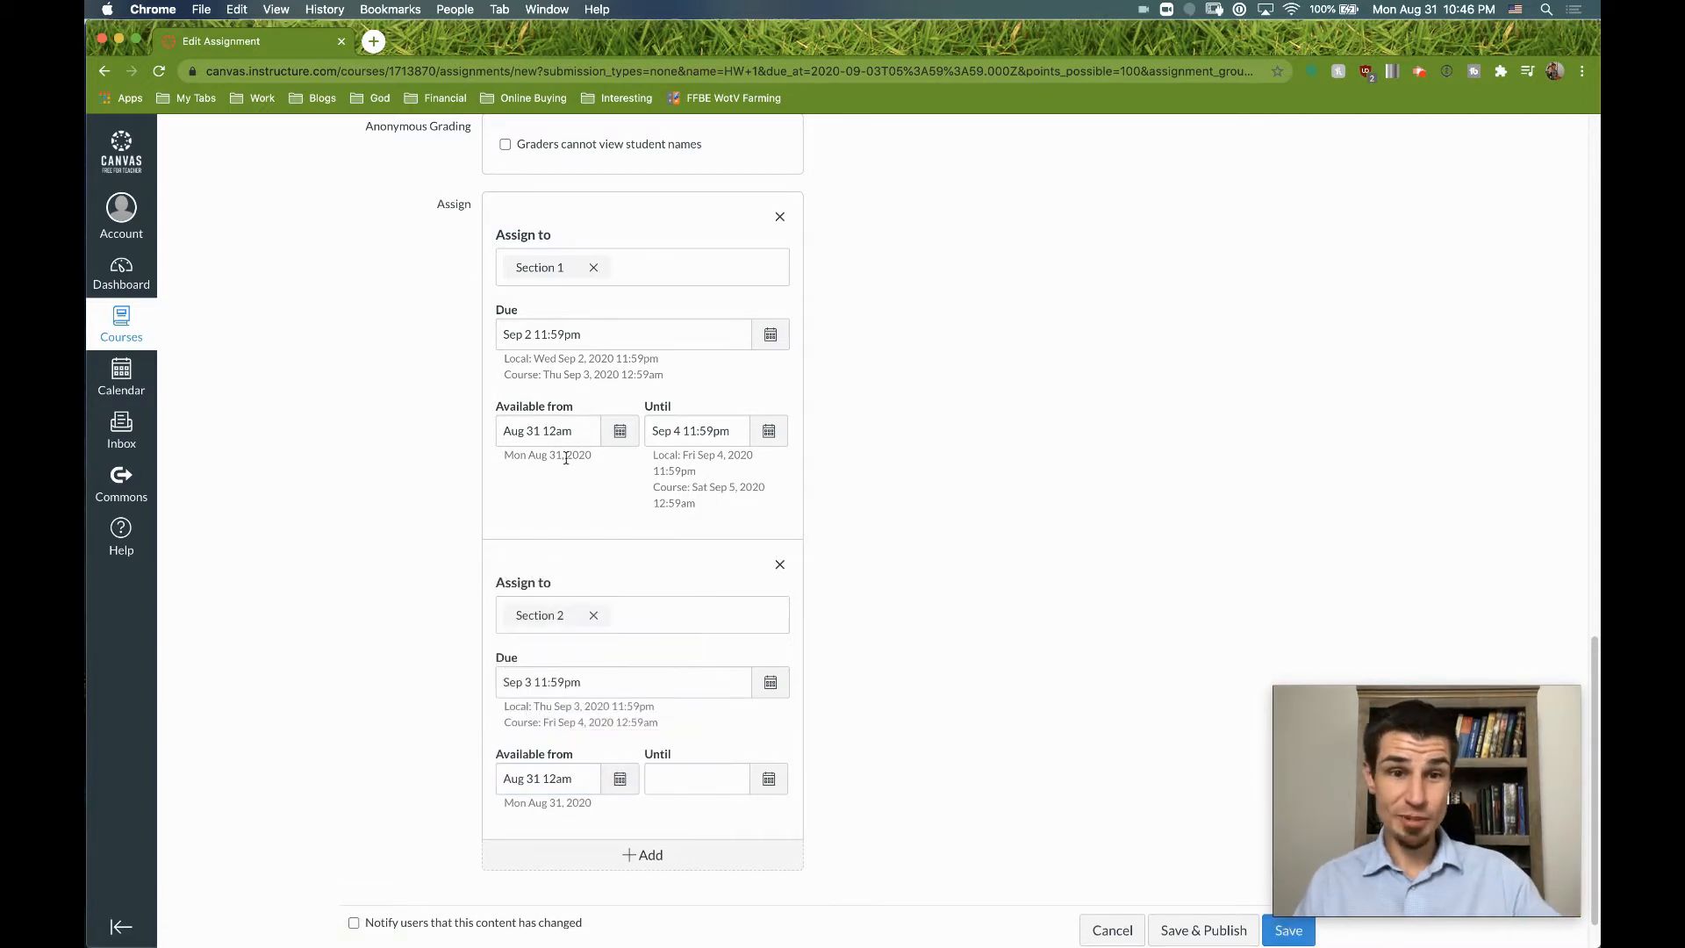
{"action": "left_click", "coordinate": [769, 783]}
{"action": "left_click", "coordinate": [807, 626]}
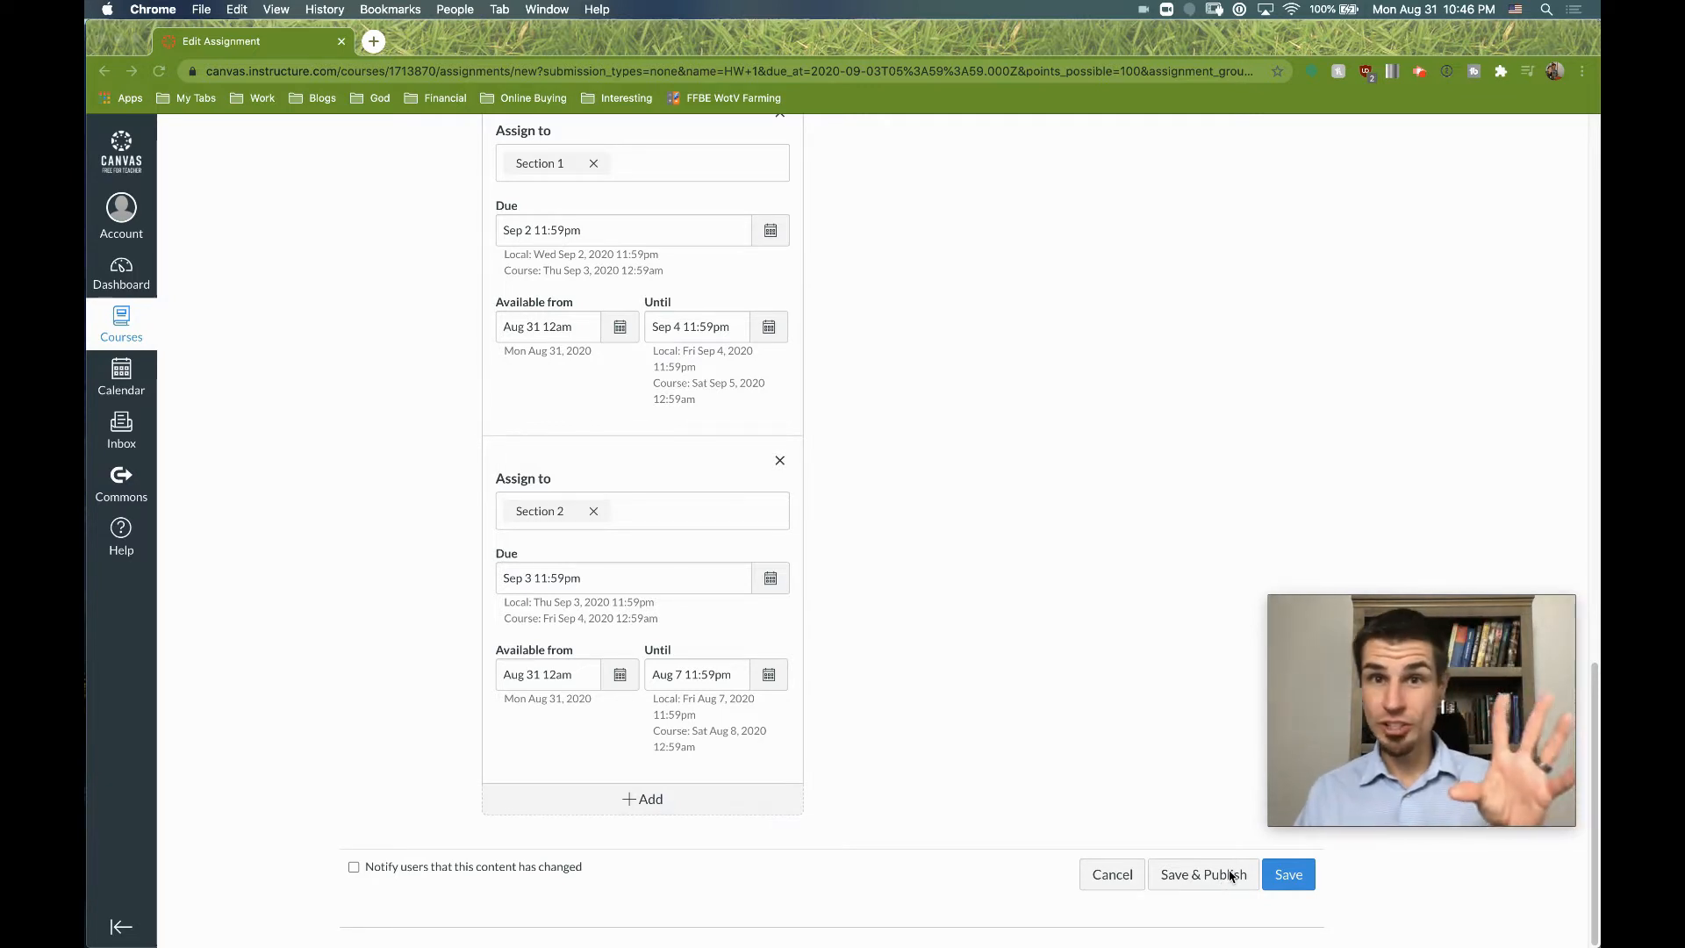
{"action": "left_click", "coordinate": [1289, 872]}
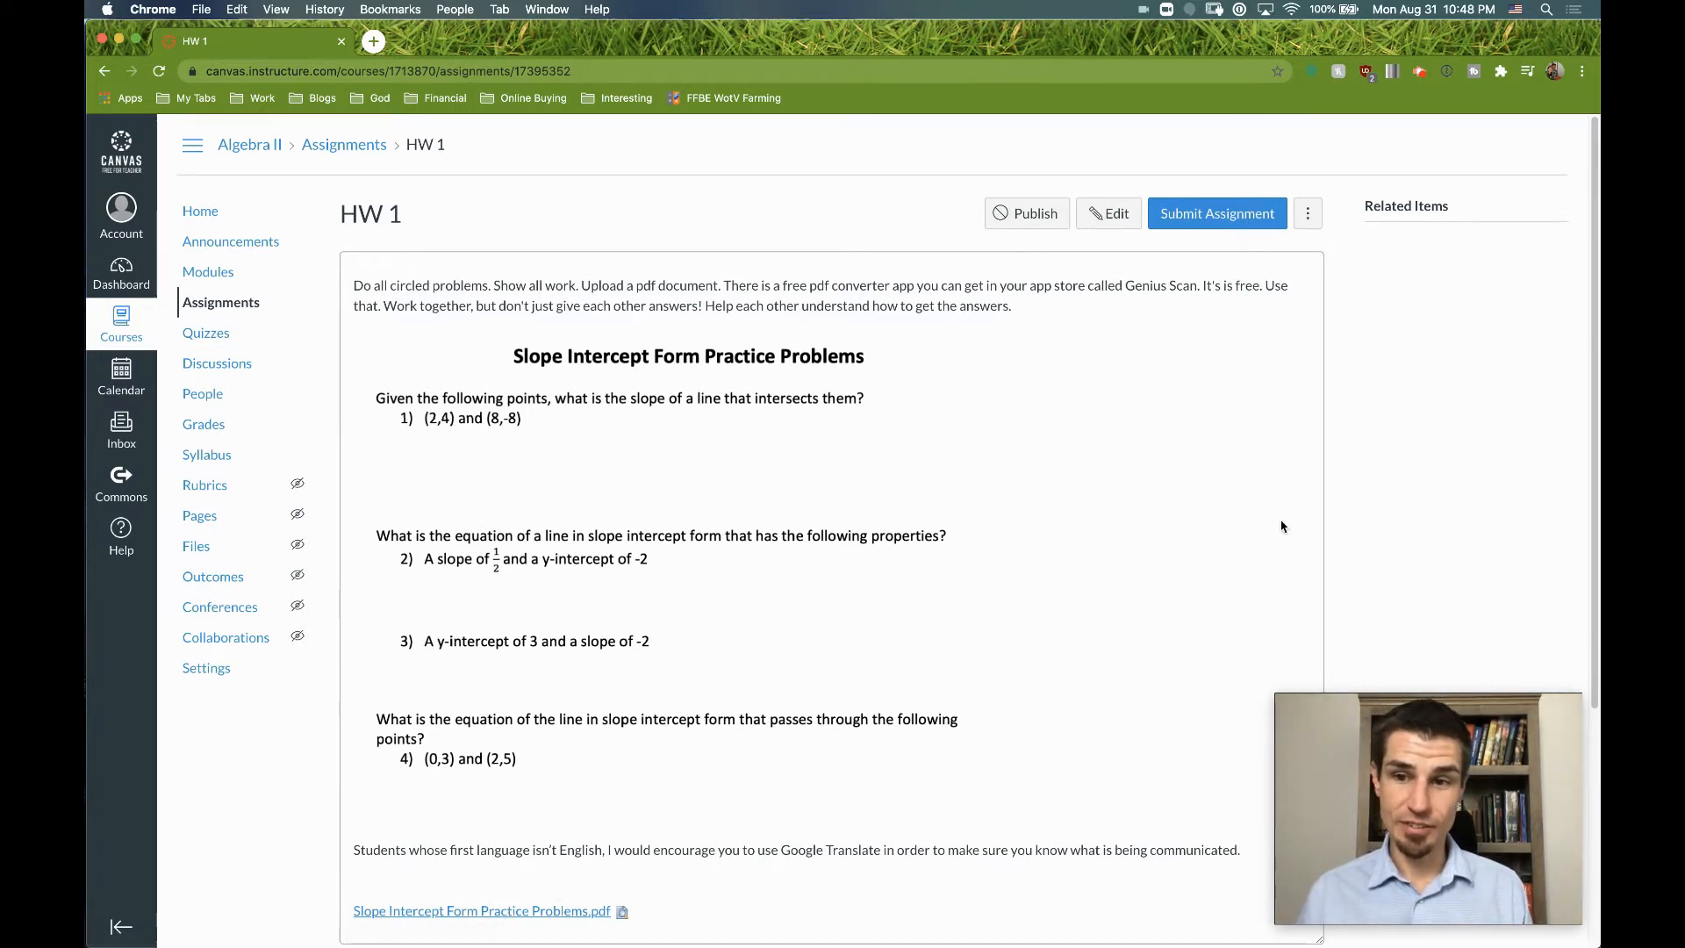
Return to the course's assignments list and publish HW 1, trying out unpublishing and republishing it
{"action": "left_click", "coordinate": [232, 307]}
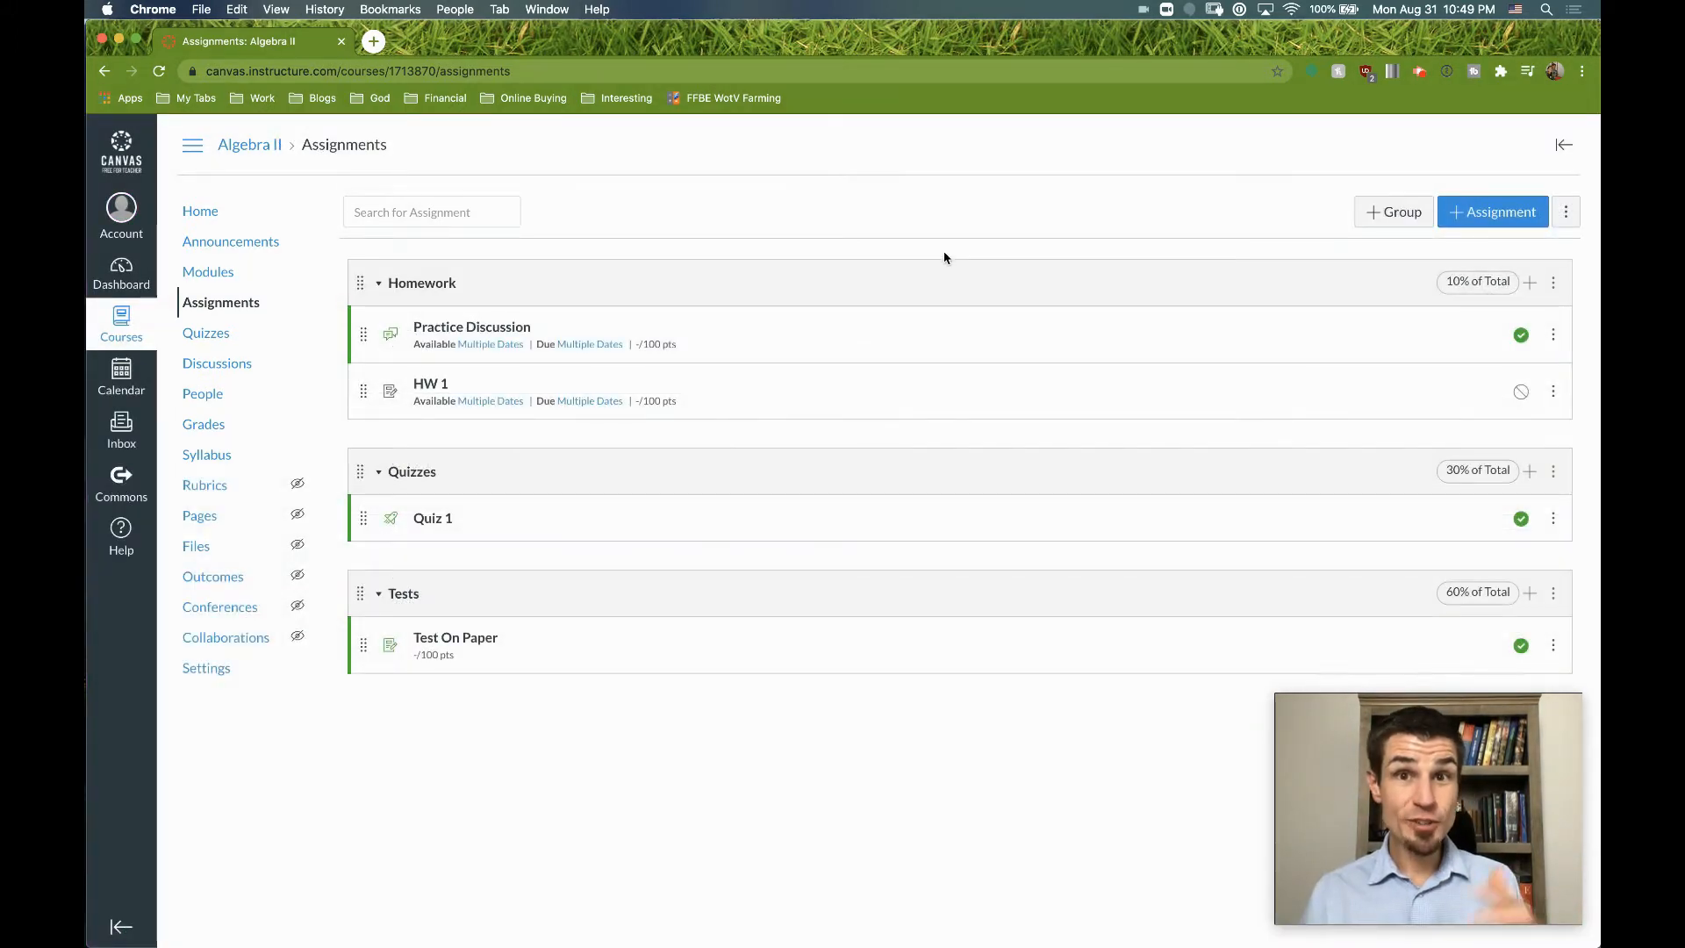
{"action": "left_click", "coordinate": [1523, 393]}
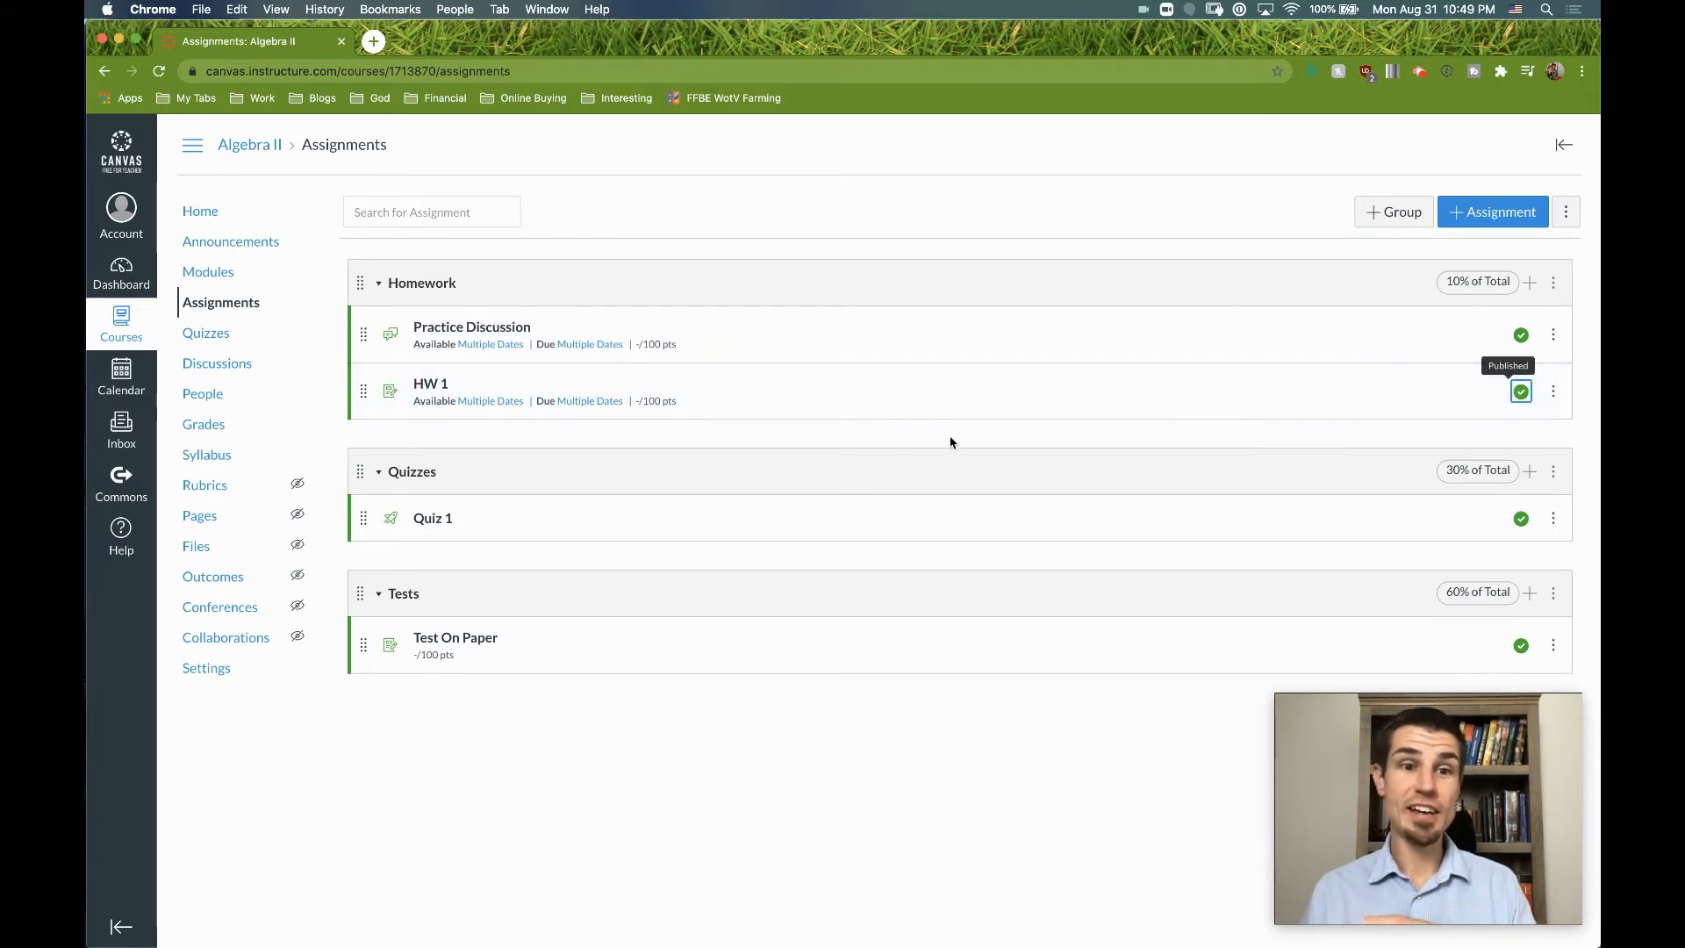
{"action": "left_click", "coordinate": [1522, 393]}
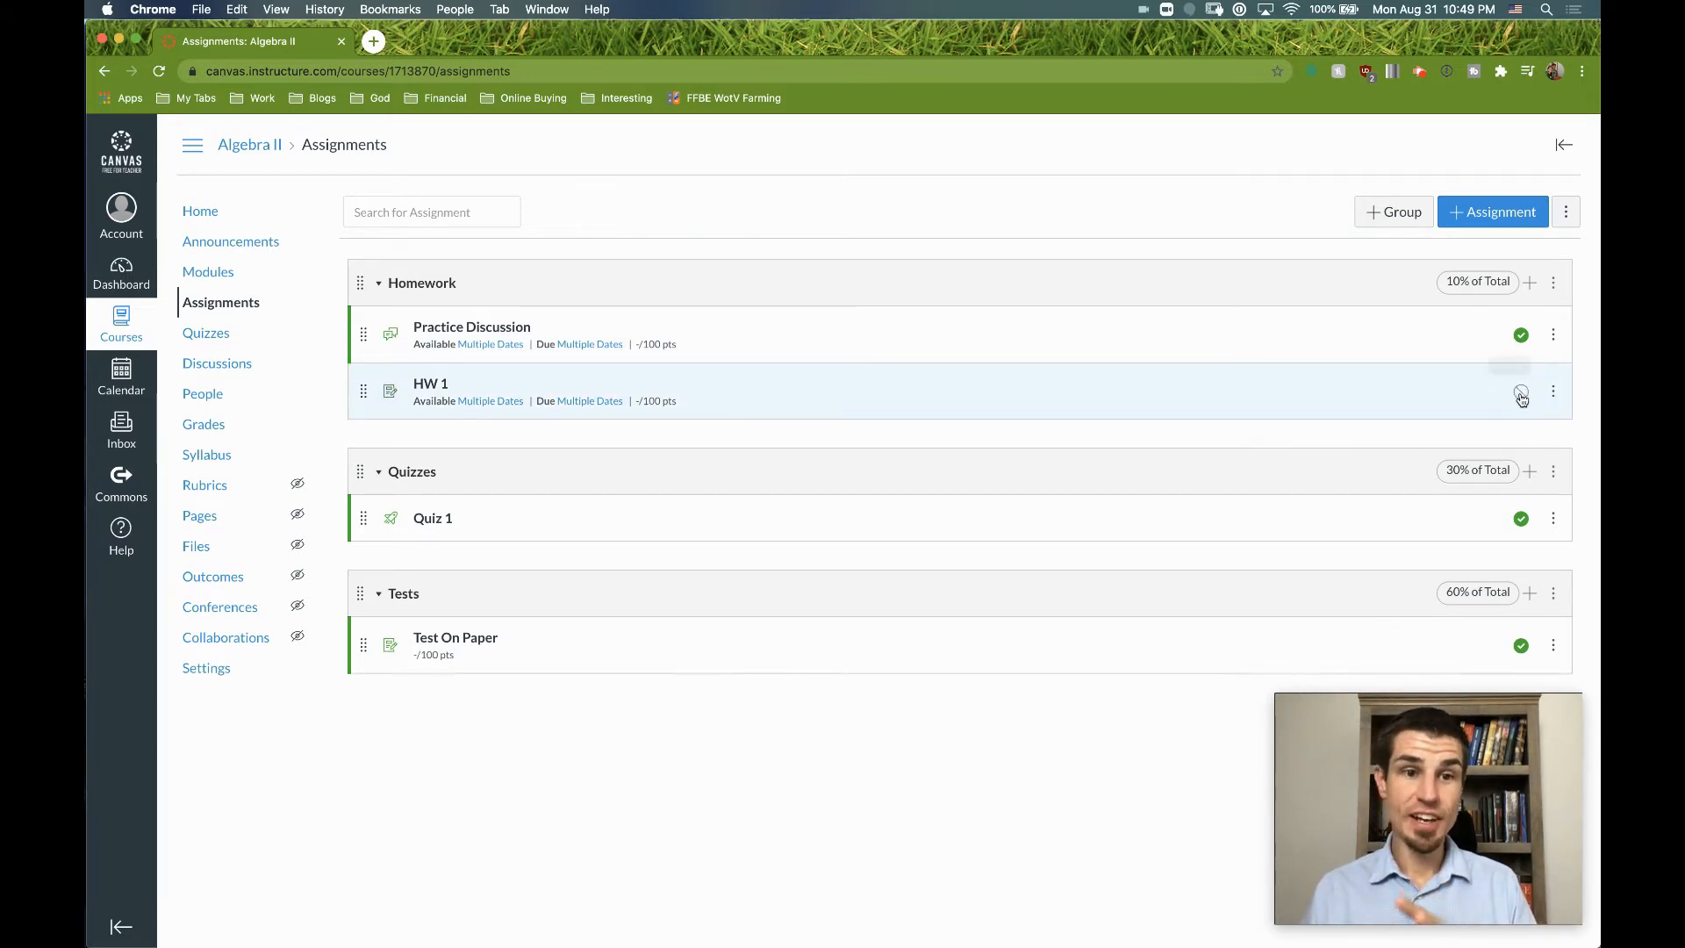
{"action": "left_click", "coordinate": [1522, 395]}
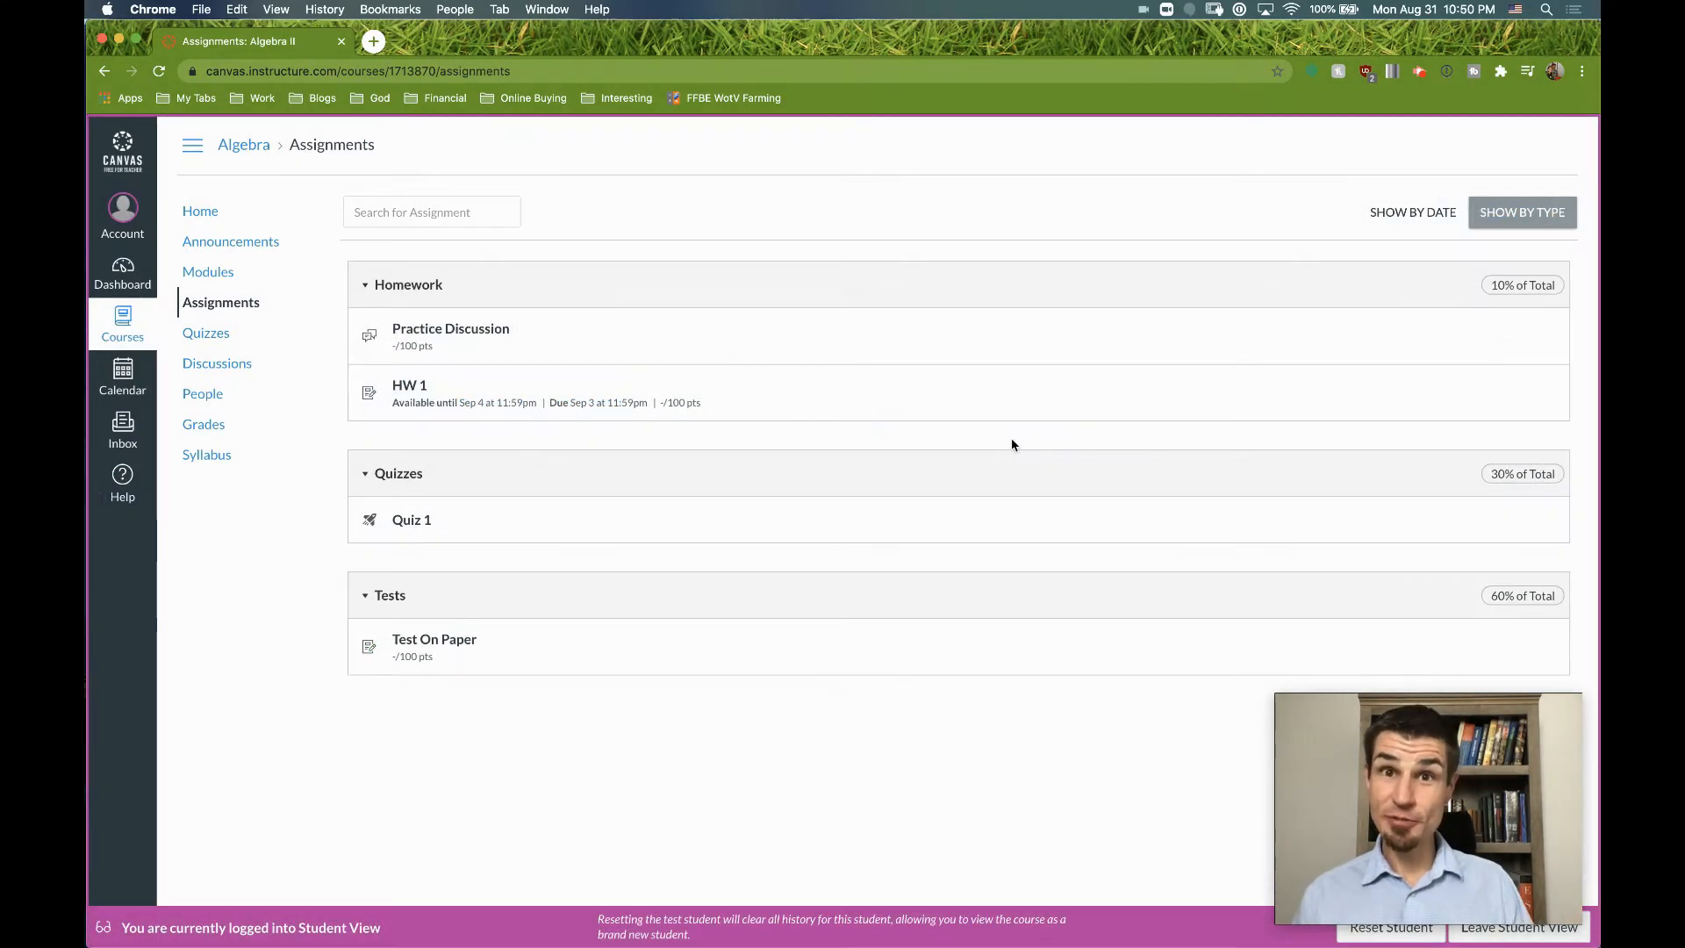
Examine HW 1 in Student View, checking its due and availability dates, submission type, accepted file types and the file upload form
{"action": "left_click", "coordinate": [428, 397]}
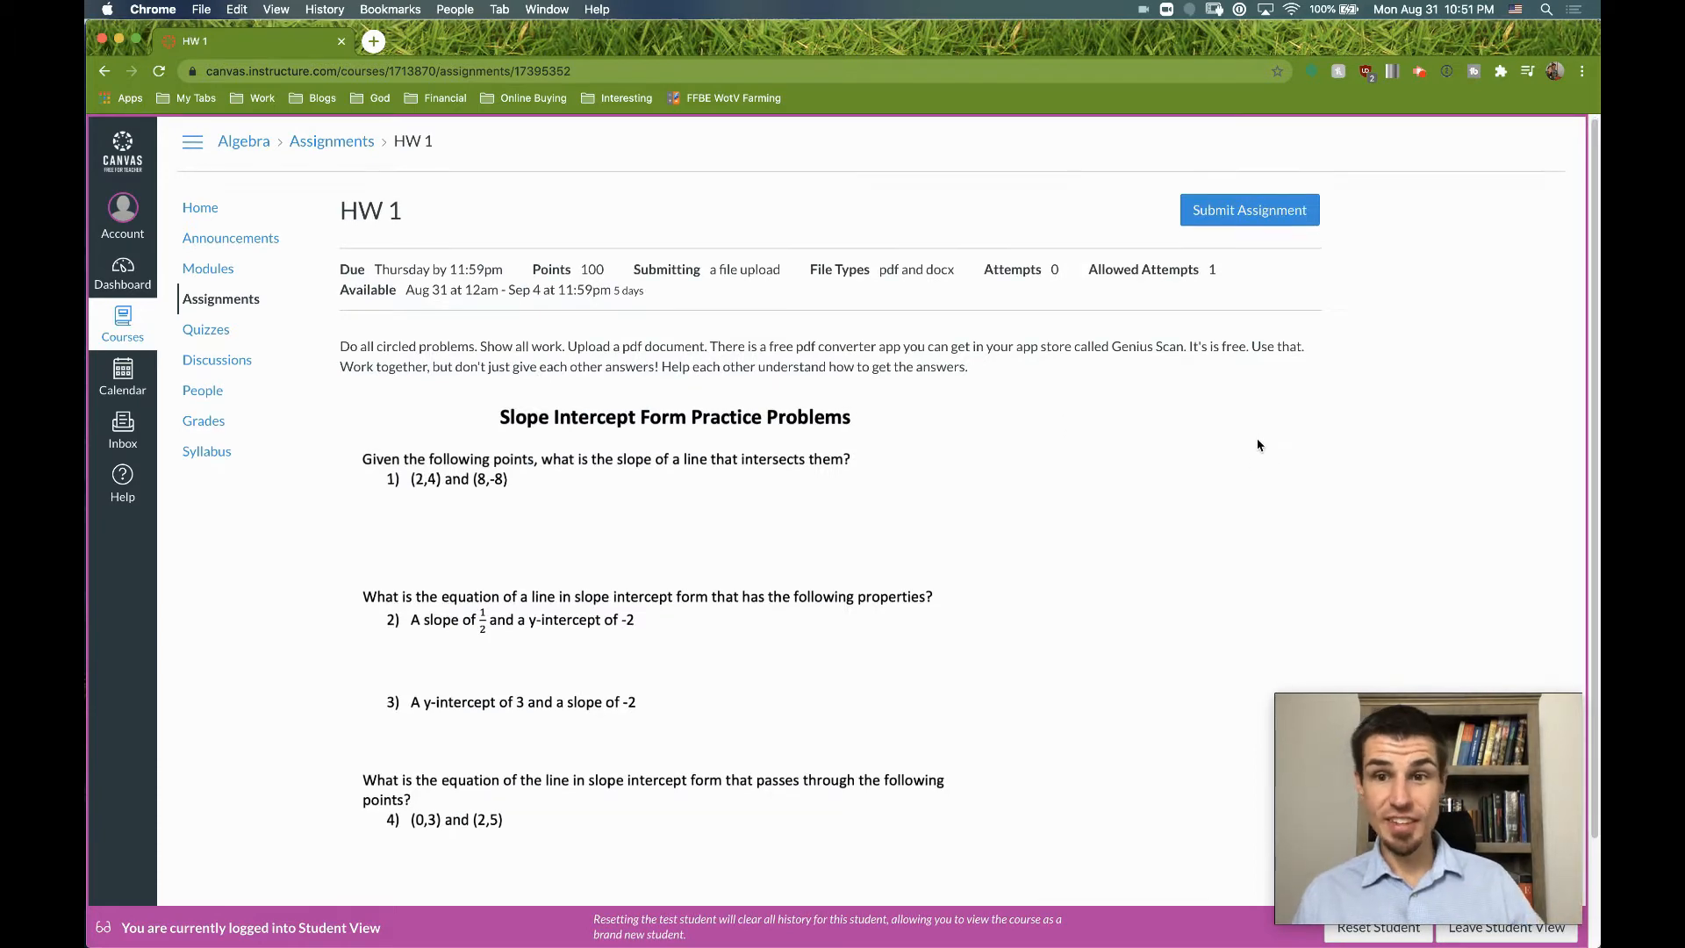
{"action": "scroll", "coordinate": [1255, 446], "scroll_direction": "down", "scroll_amount": 3}
{"action": "scroll", "coordinate": [1256, 445], "scroll_direction": "up", "scroll_amount": 3}
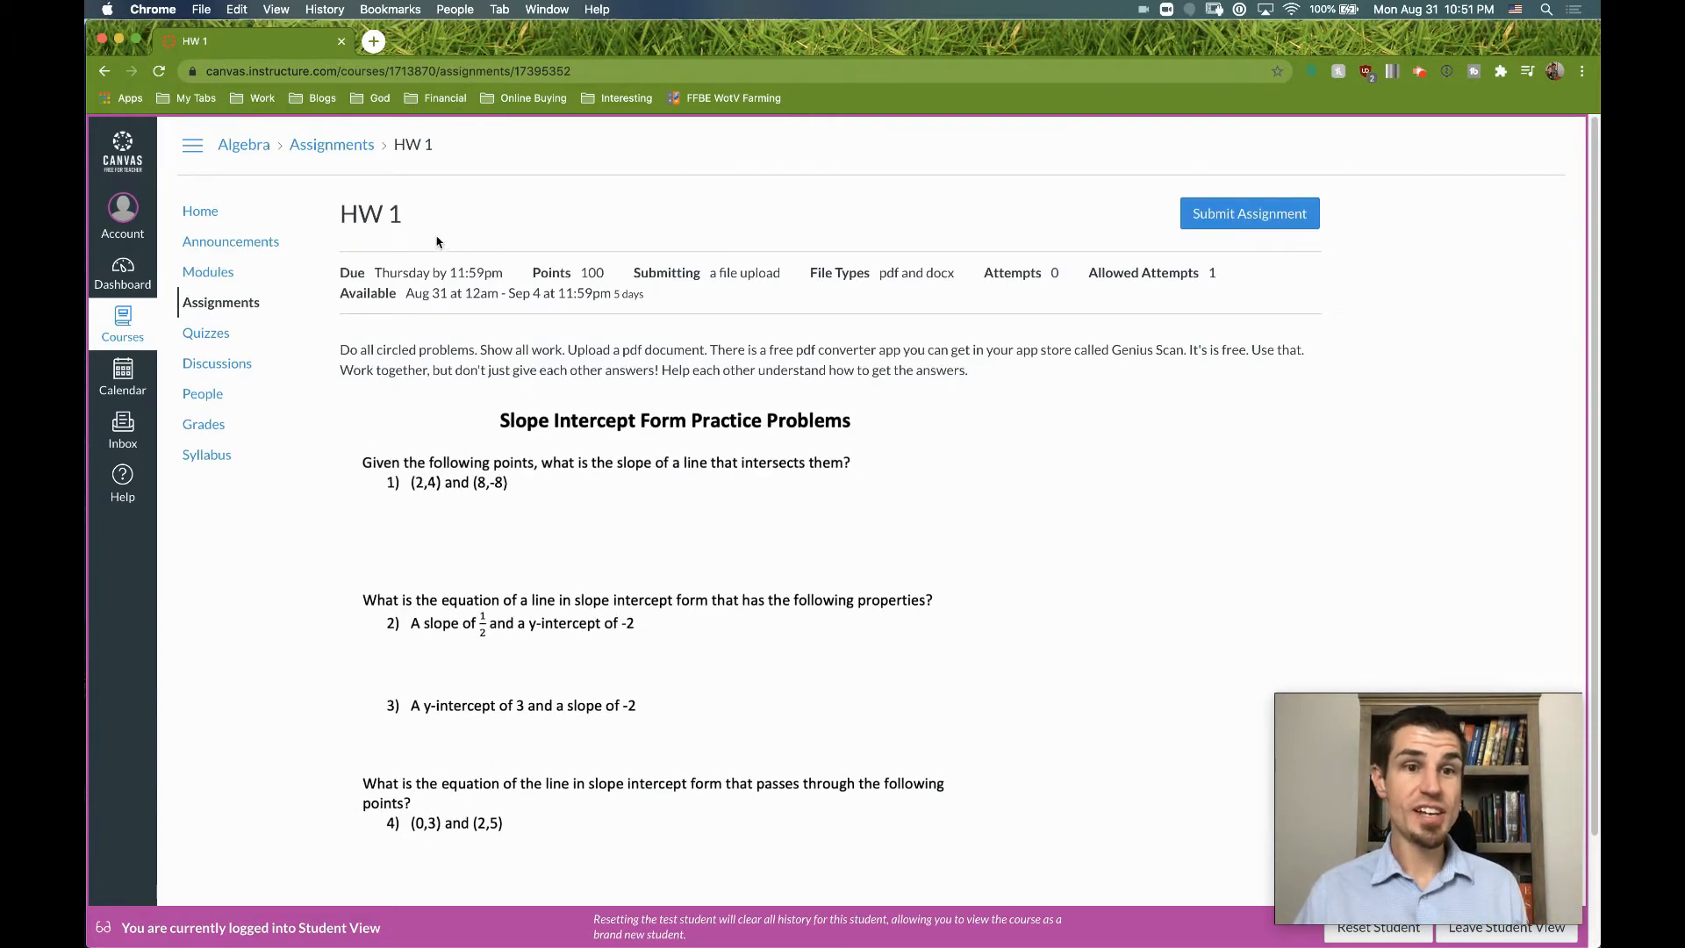
{"action": "left_click_drag", "start_coordinate": [424, 272], "coordinate": [588, 305]}
{"action": "left_click", "coordinate": [611, 297]}
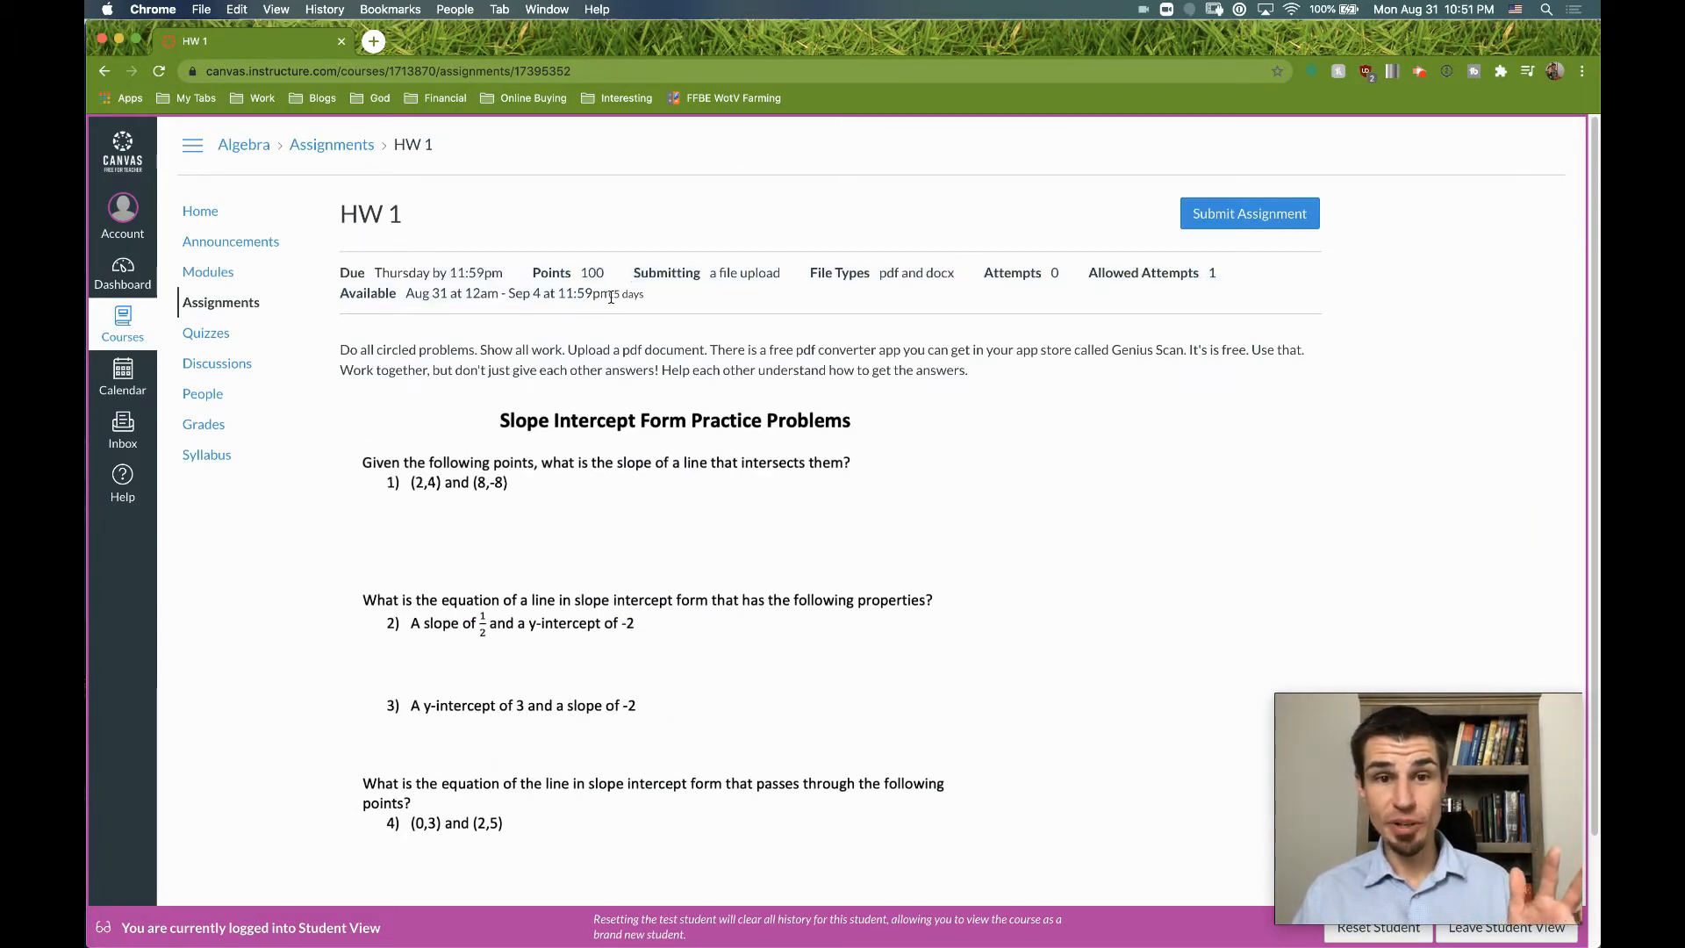
{"action": "left_click_drag", "start_coordinate": [694, 274], "coordinate": [774, 277]}
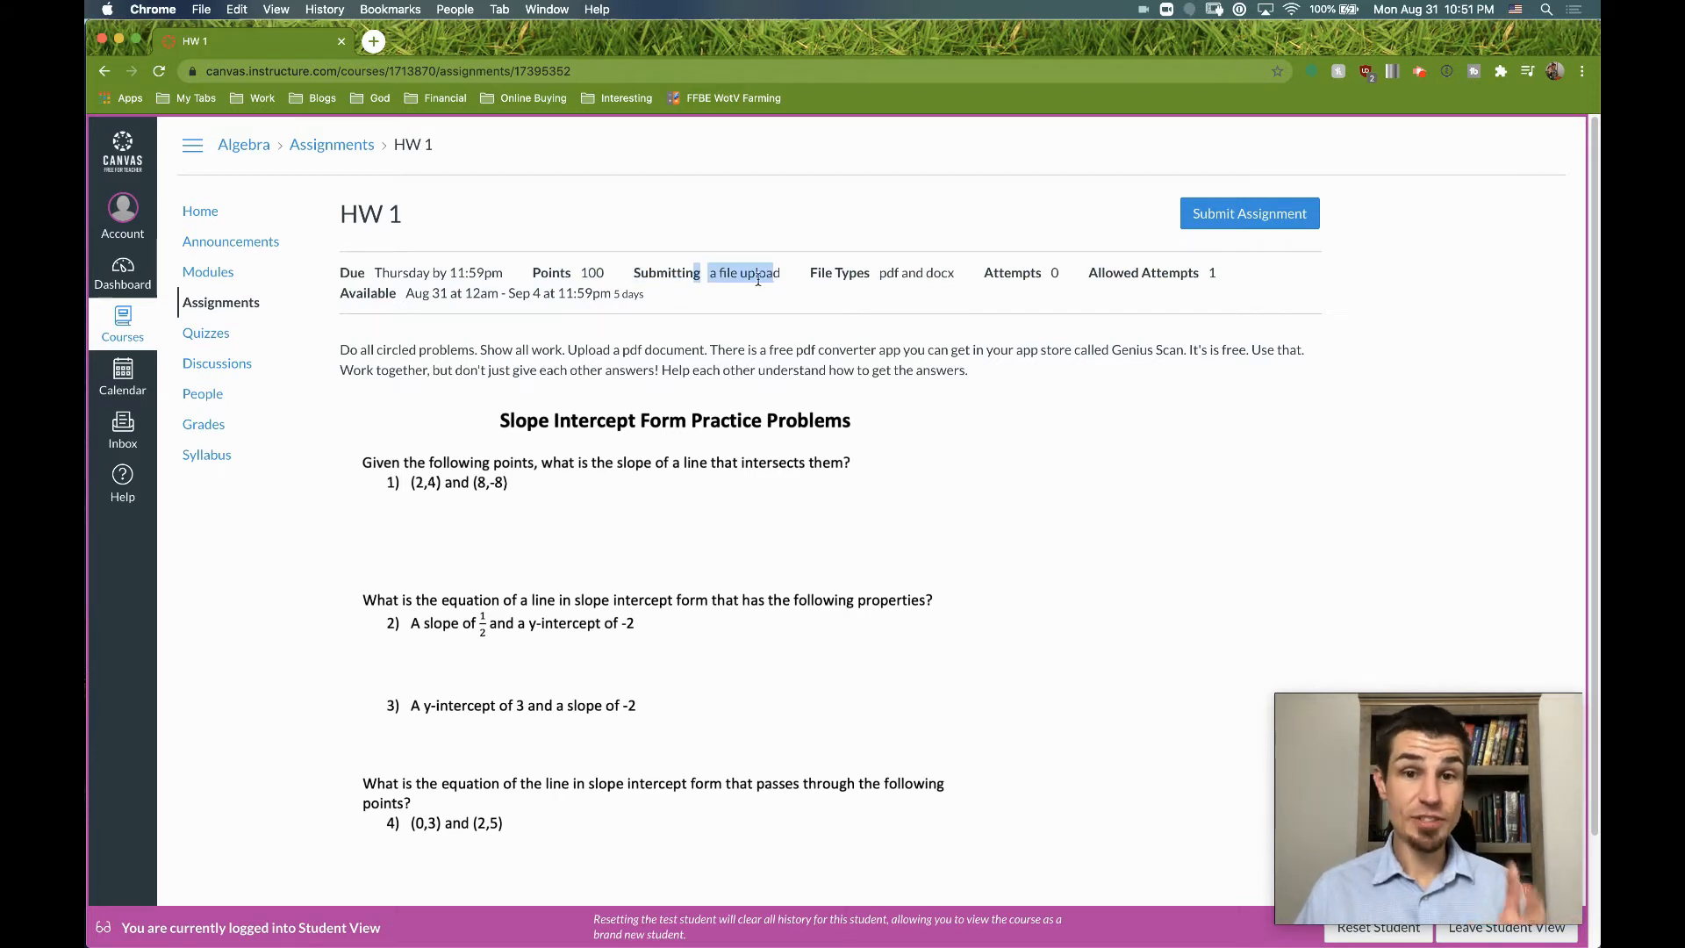
{"action": "left_click_drag", "start_coordinate": [951, 273], "coordinate": [849, 273]}
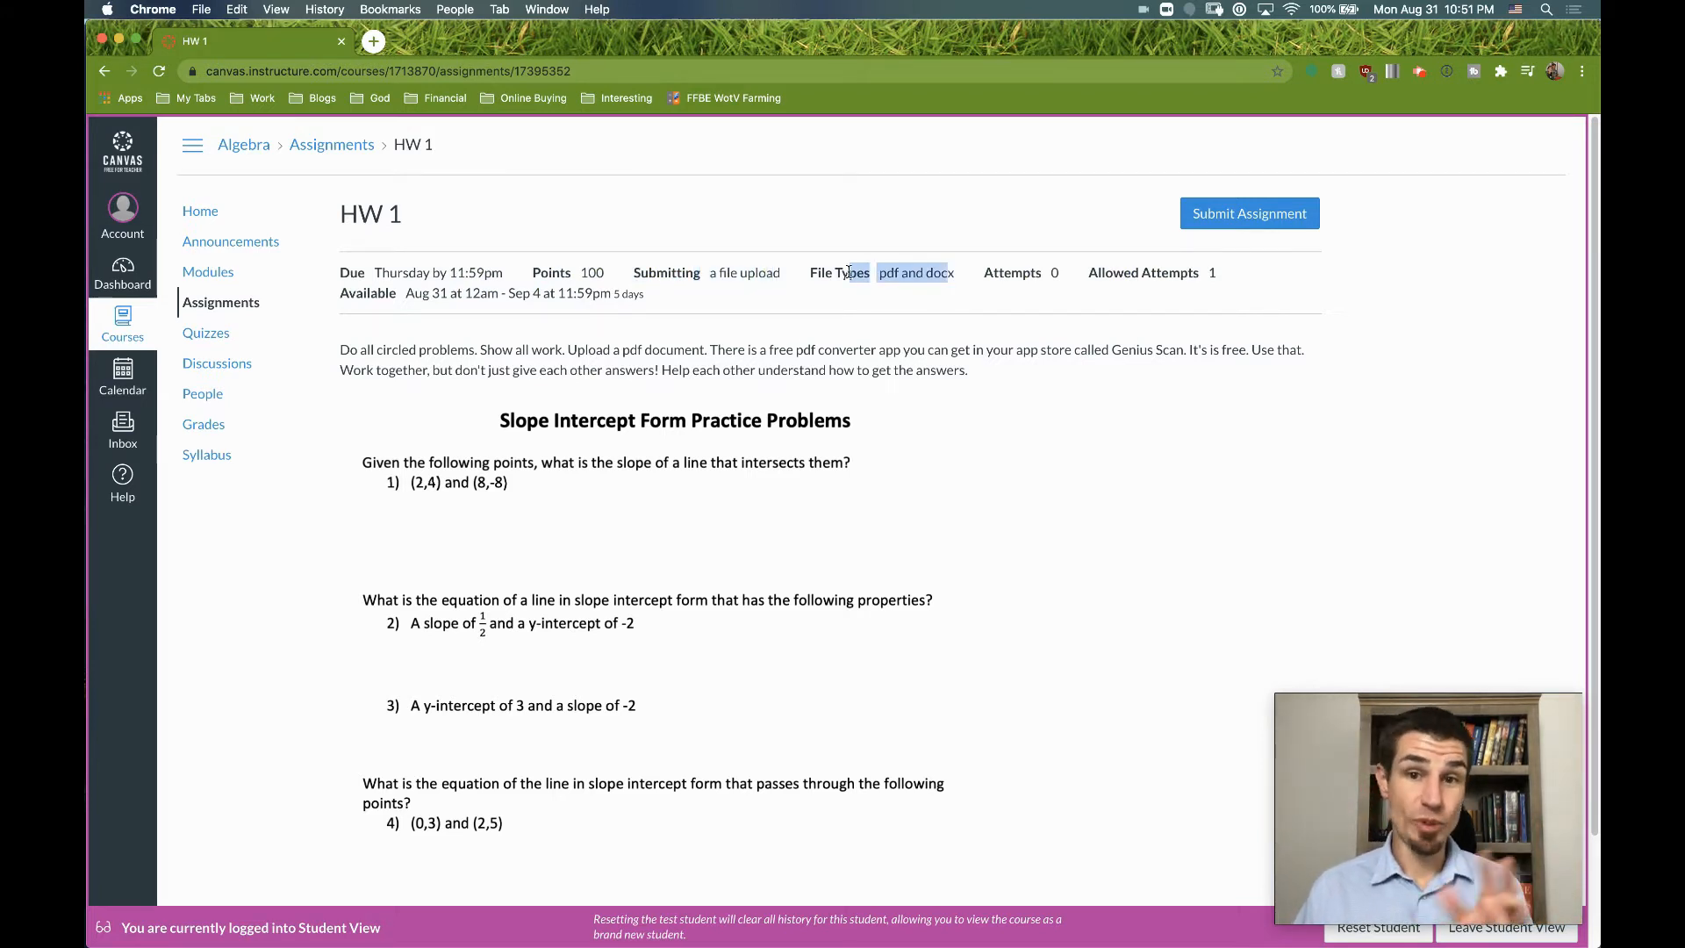
{"action": "left_click", "coordinate": [864, 270]}
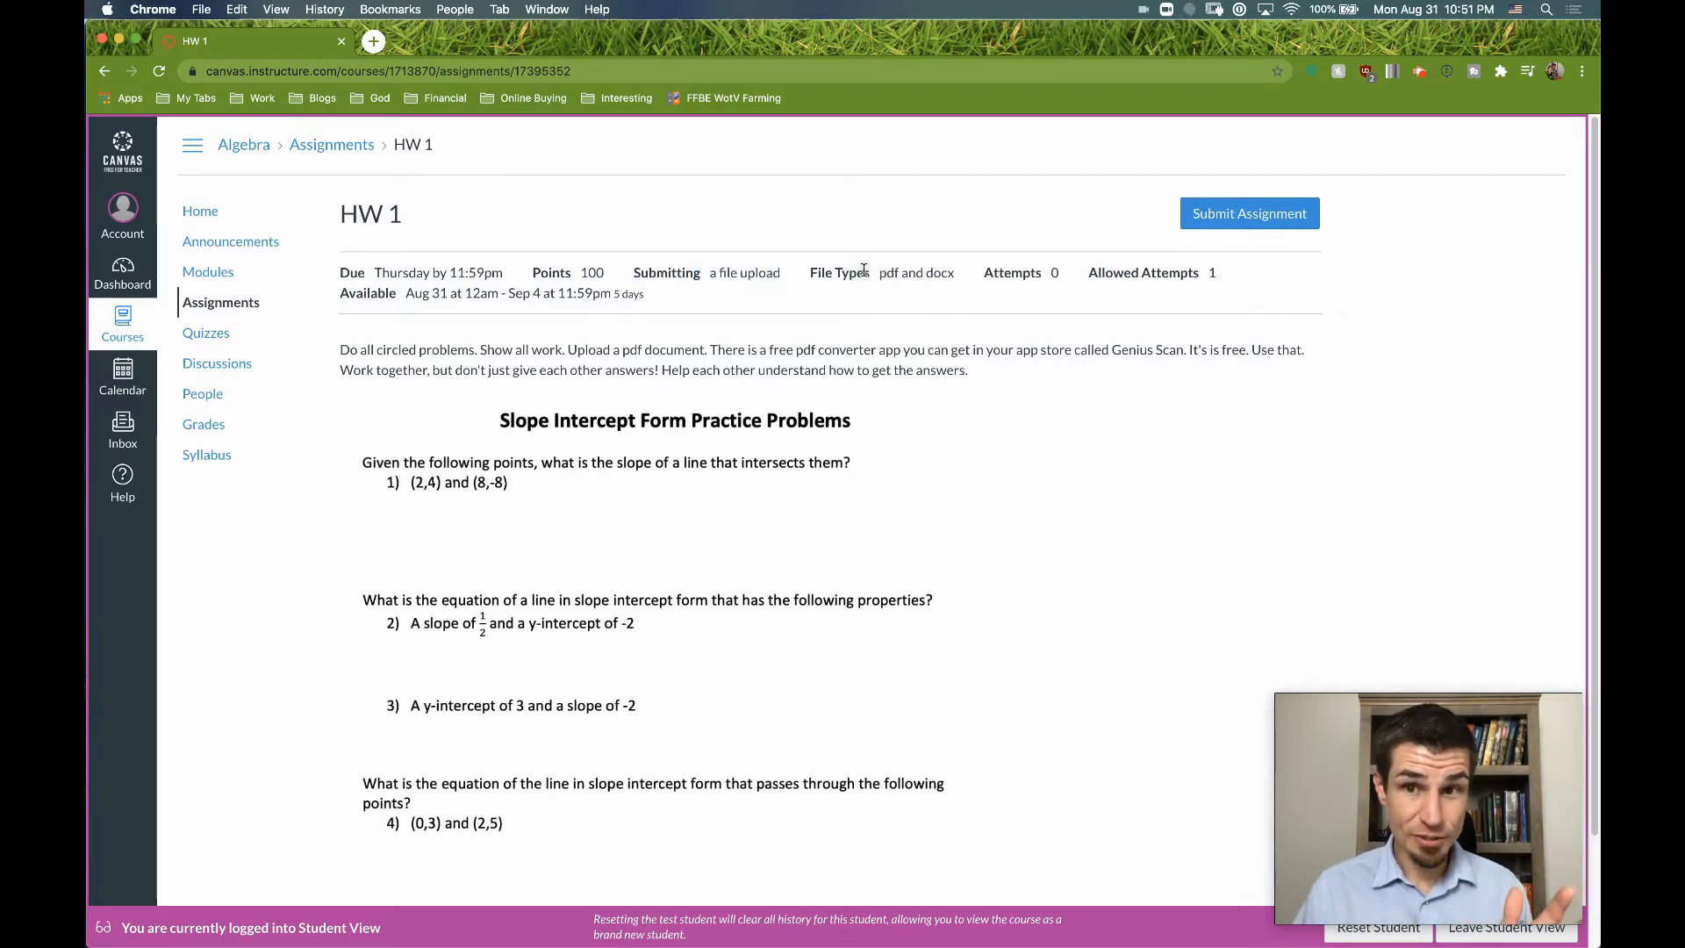
{"action": "left_click", "coordinate": [1256, 215]}
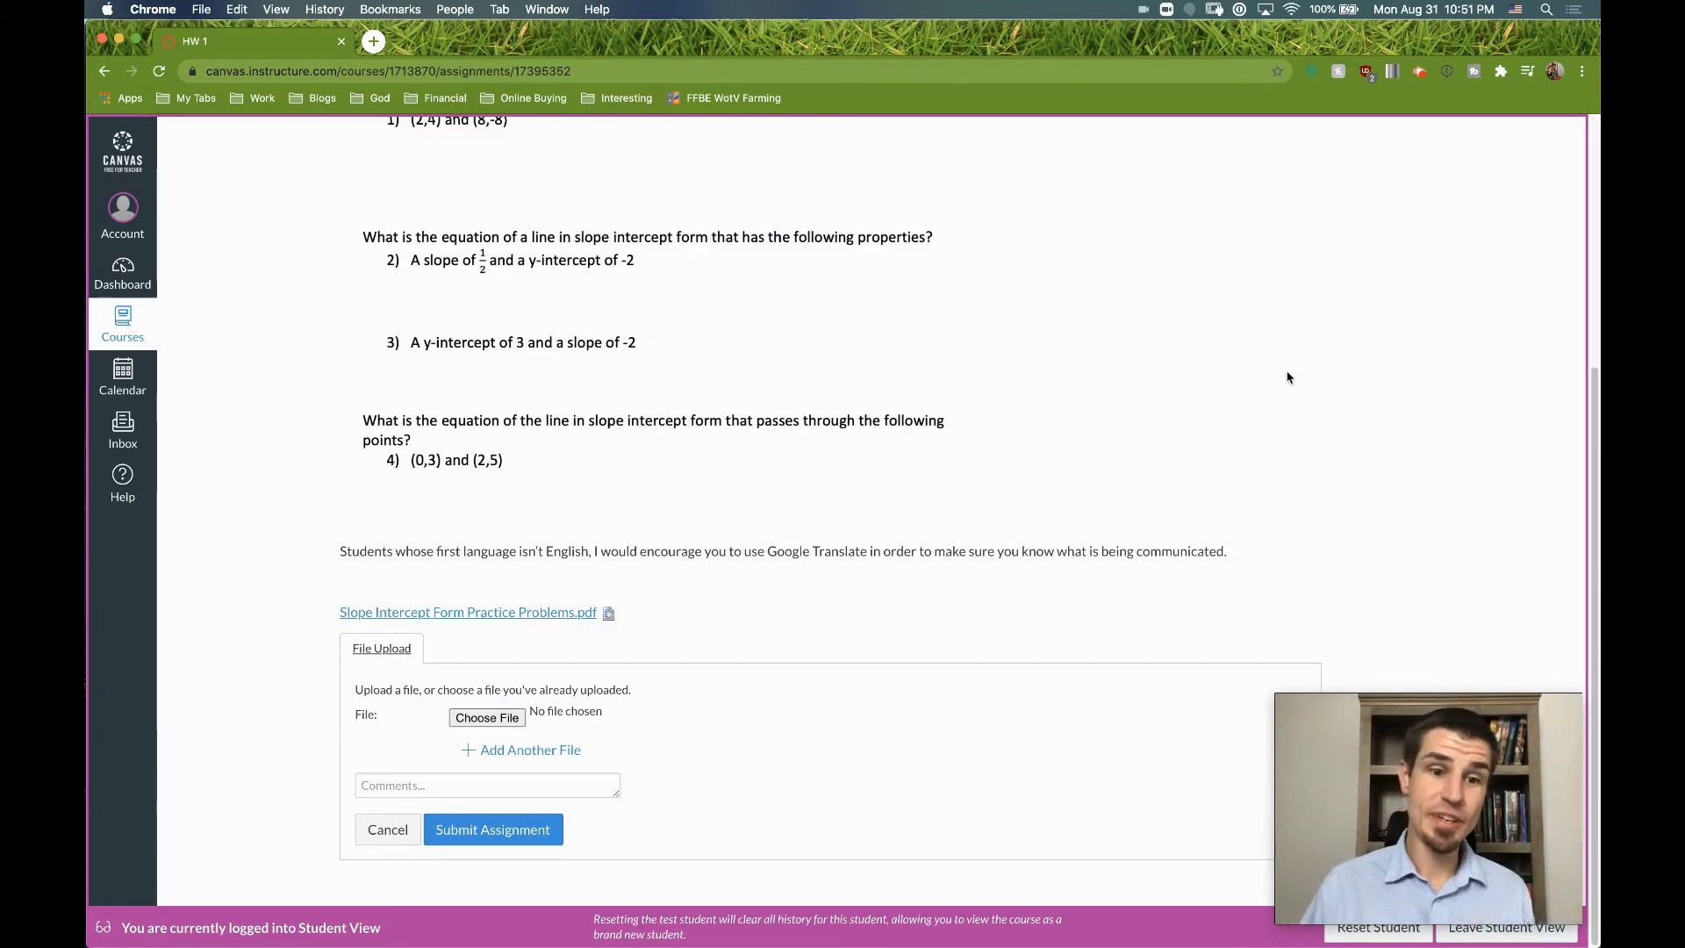
{"action": "left_click", "coordinate": [507, 788]}
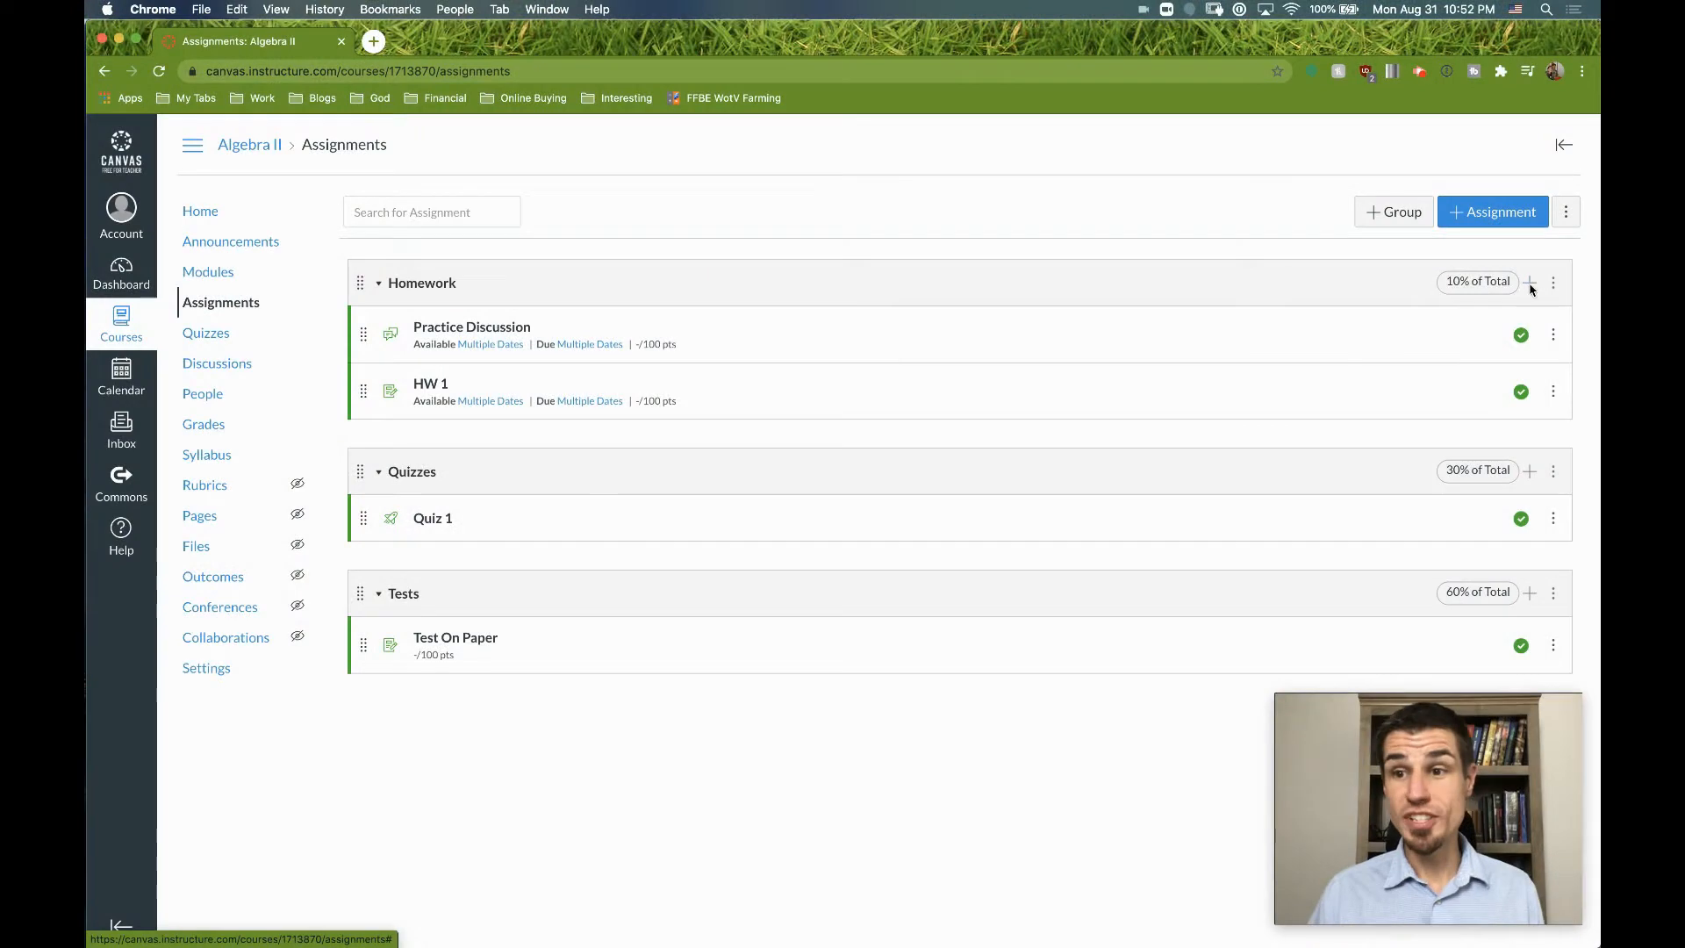
Start a new Discussion assignment in the Homework group and name it "Best Discussion Ever!"
{"action": "left_click", "coordinate": [1530, 285]}
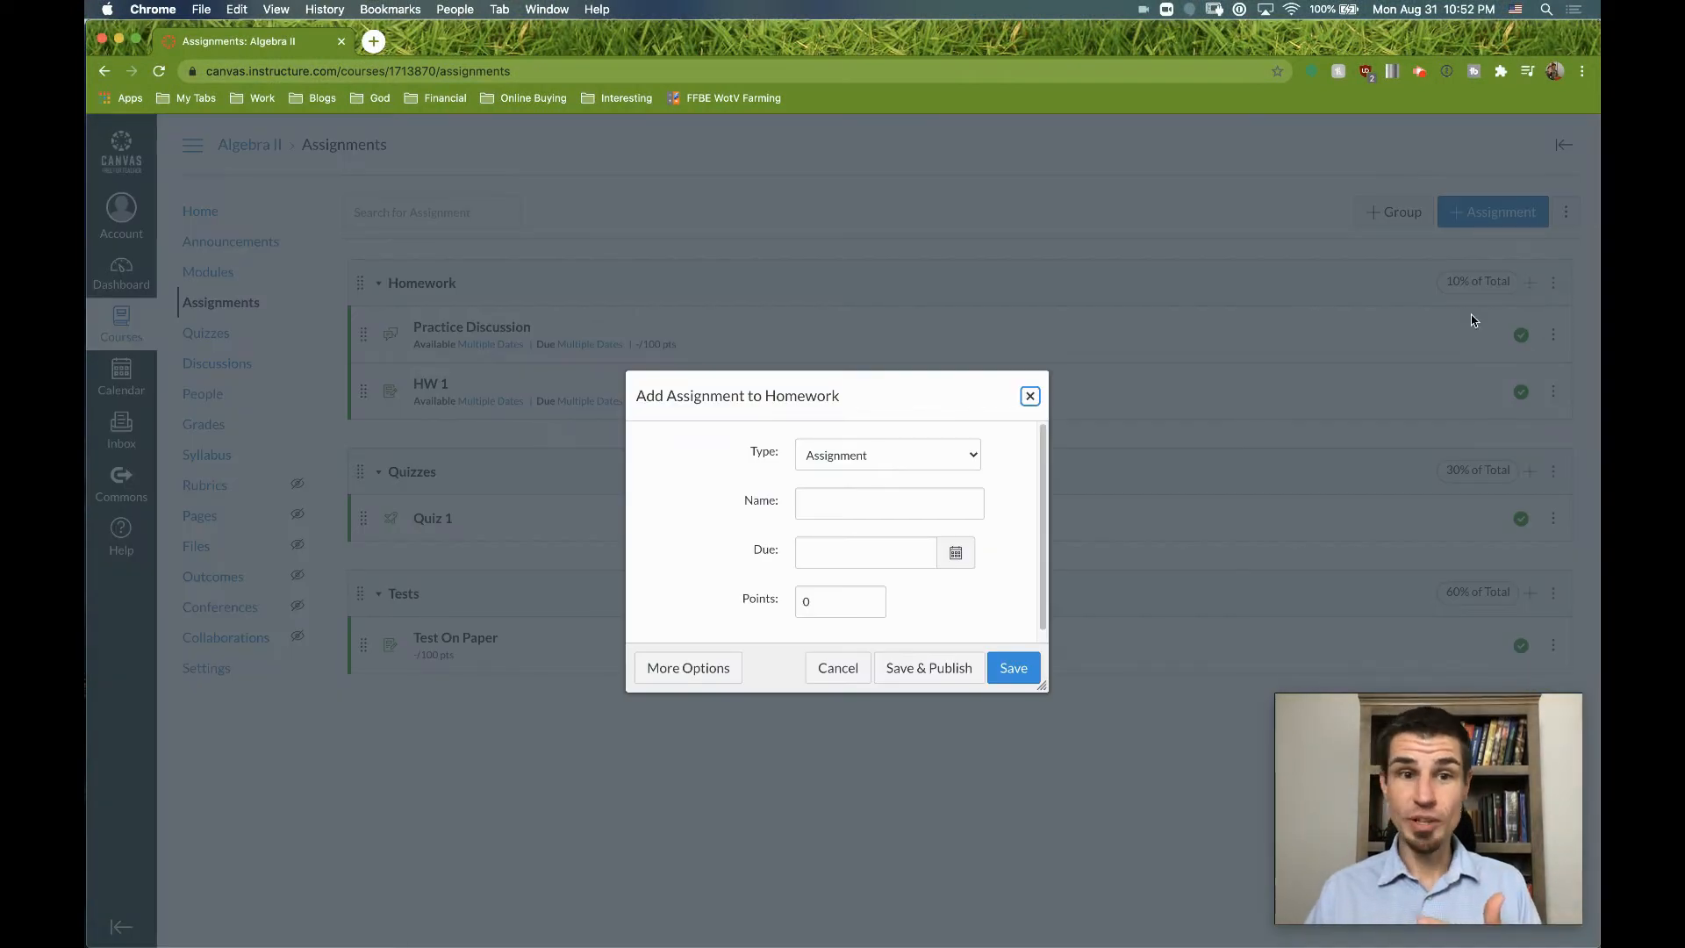
{"action": "left_click", "coordinate": [882, 456]}
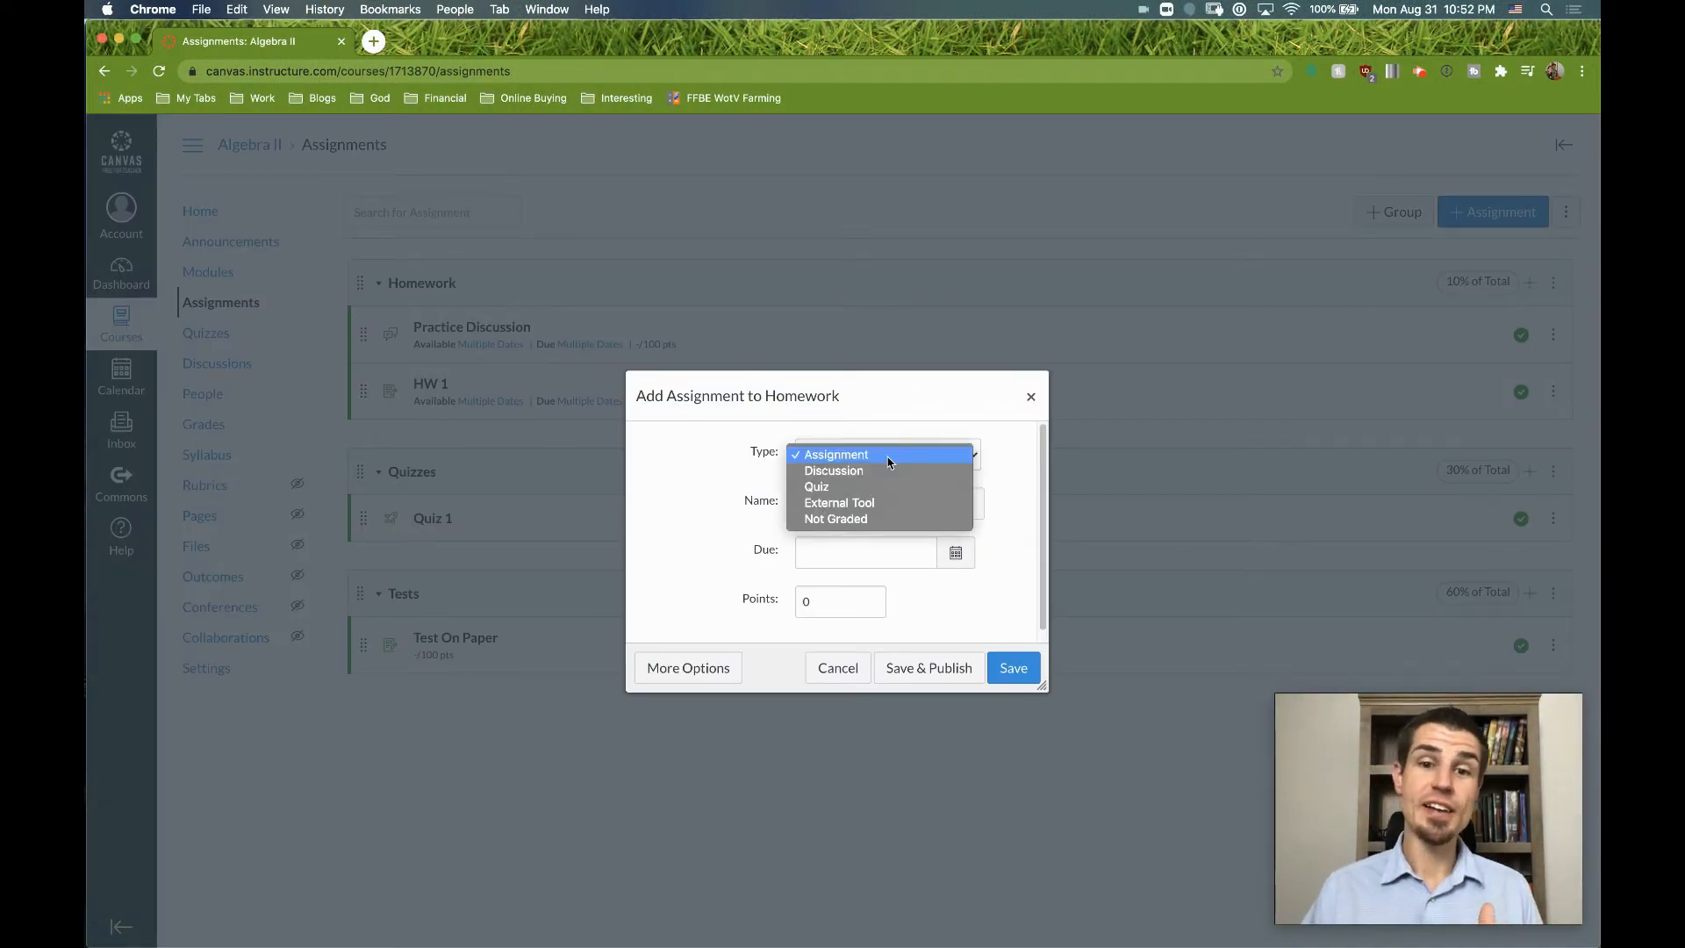
{"action": "left_click", "coordinate": [892, 471]}
{"action": "left_click", "coordinate": [896, 499]}
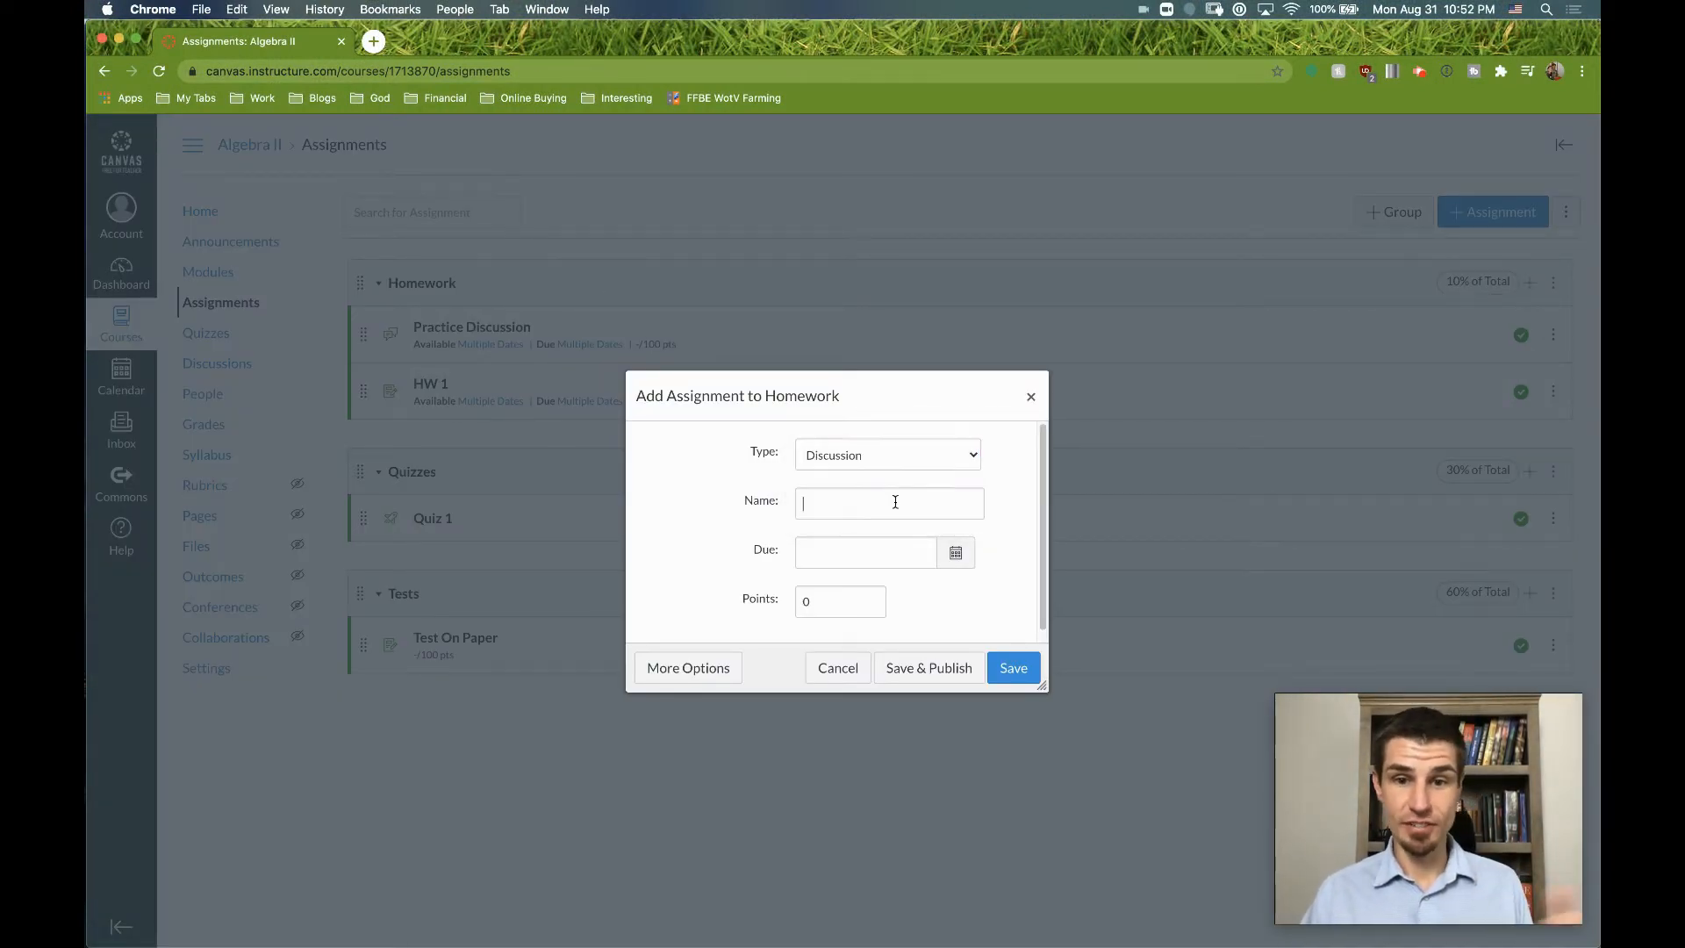
{"action": "left_click", "coordinate": [980, 502]}
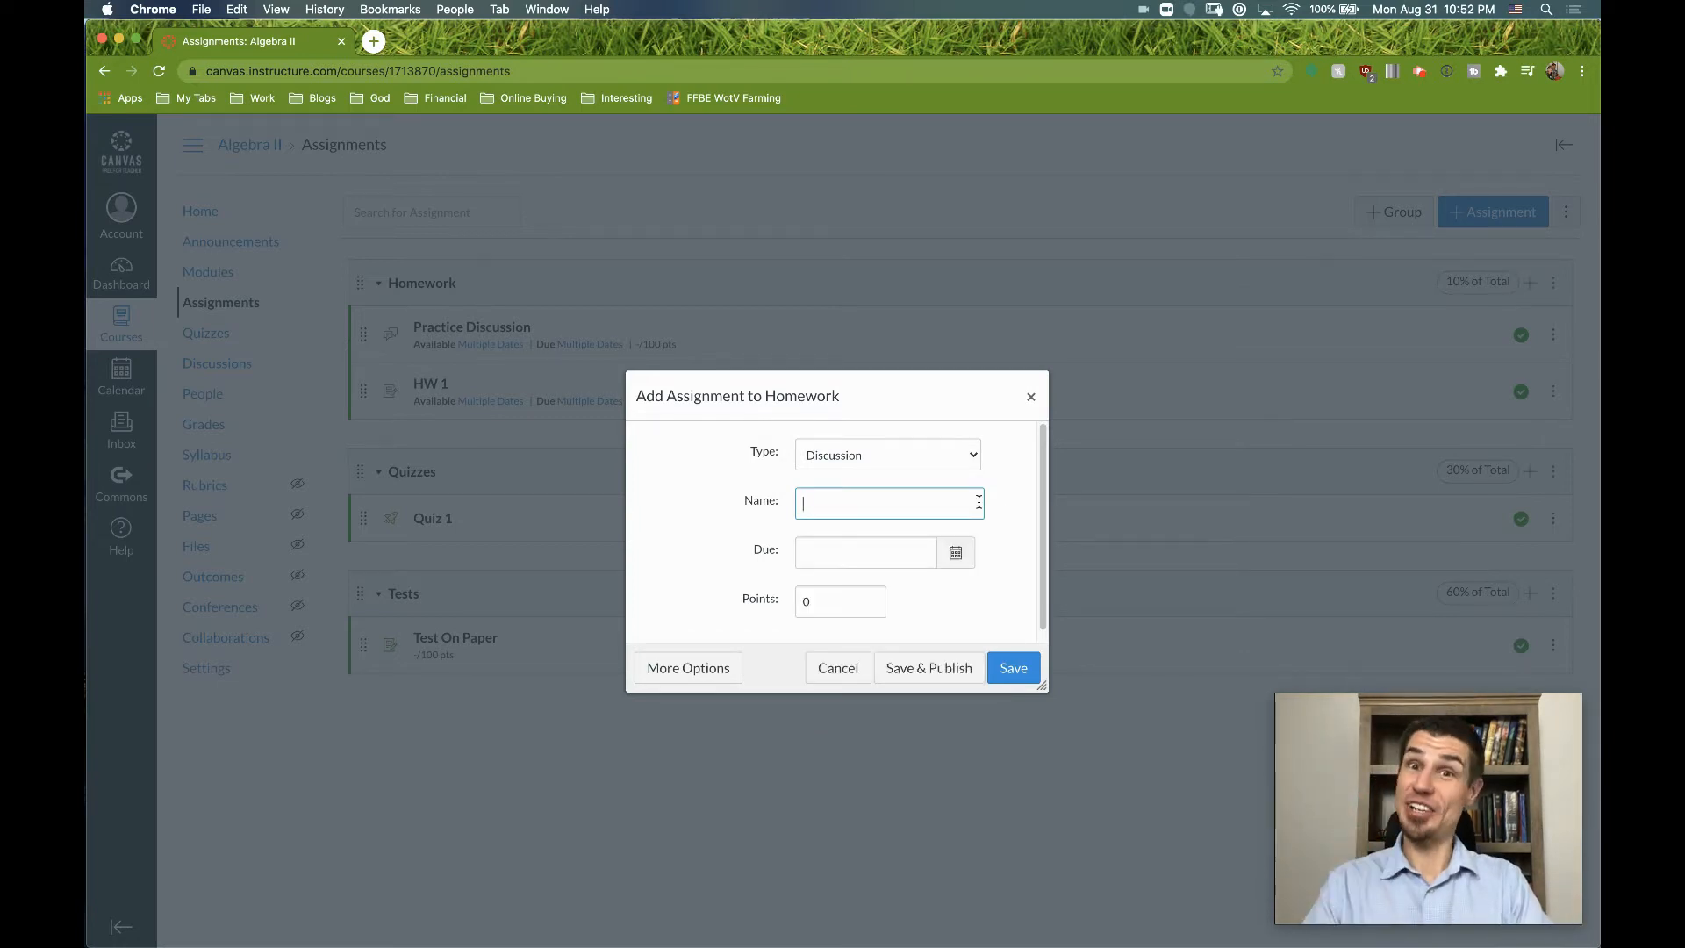
{"action": "type", "text": "Best Discussion Ever!"}
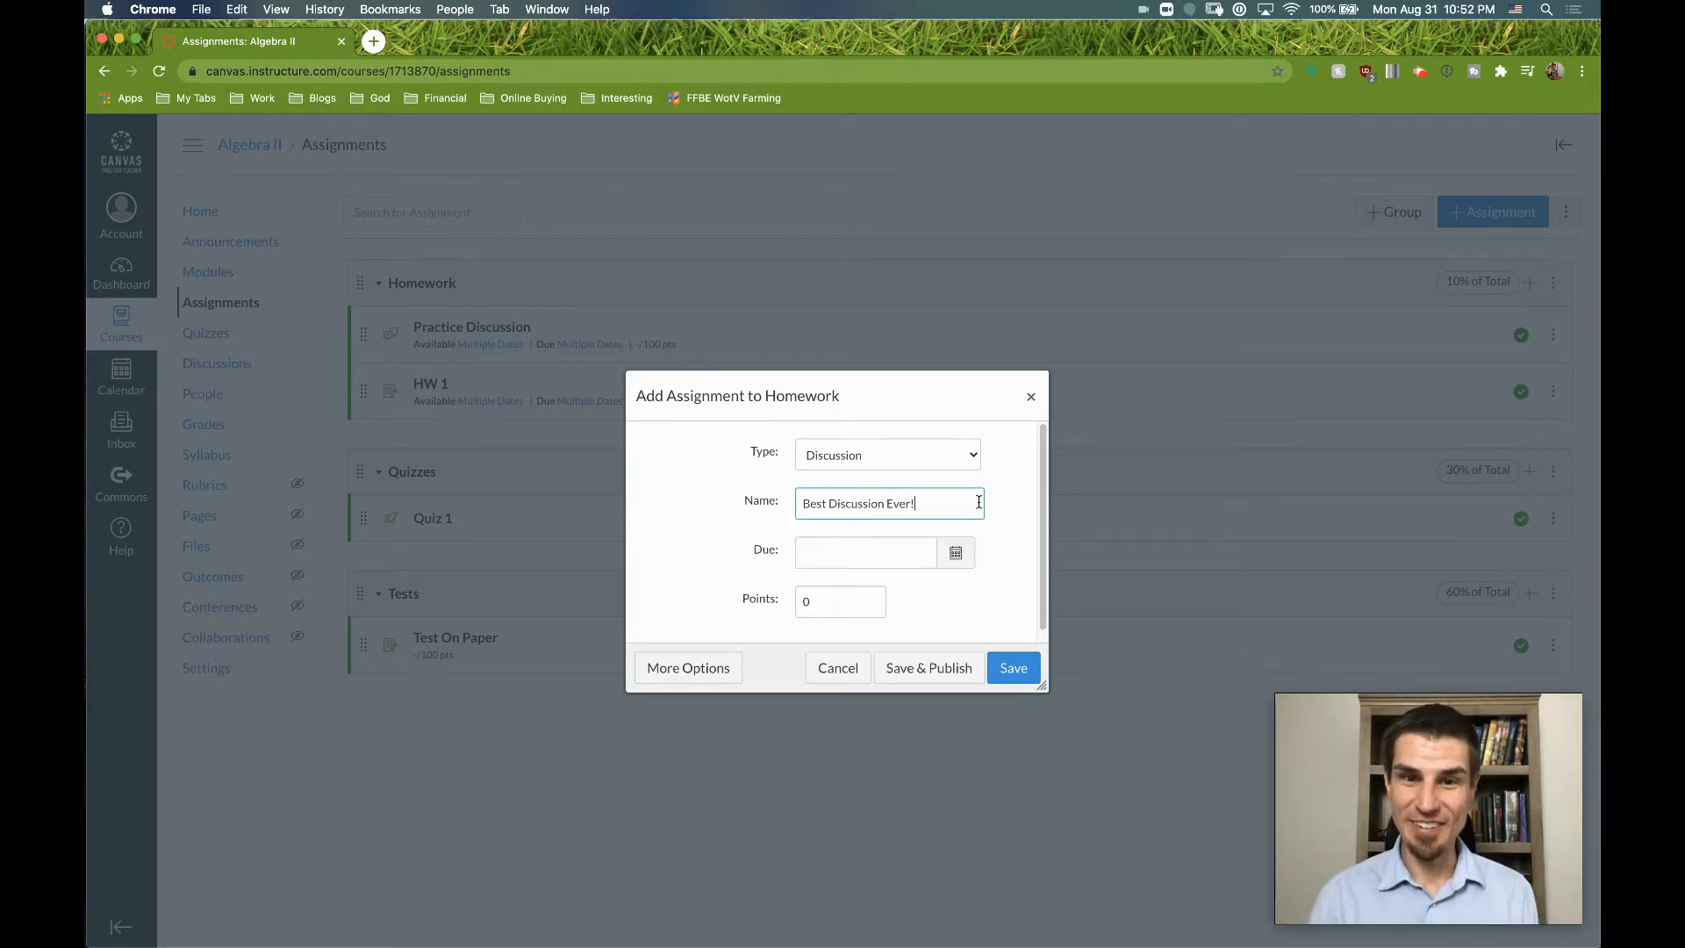
Set the discussion's due date to Sep 9, 2020 at 11:59 pm and its points to 100
{"action": "left_click", "coordinate": [955, 553]}
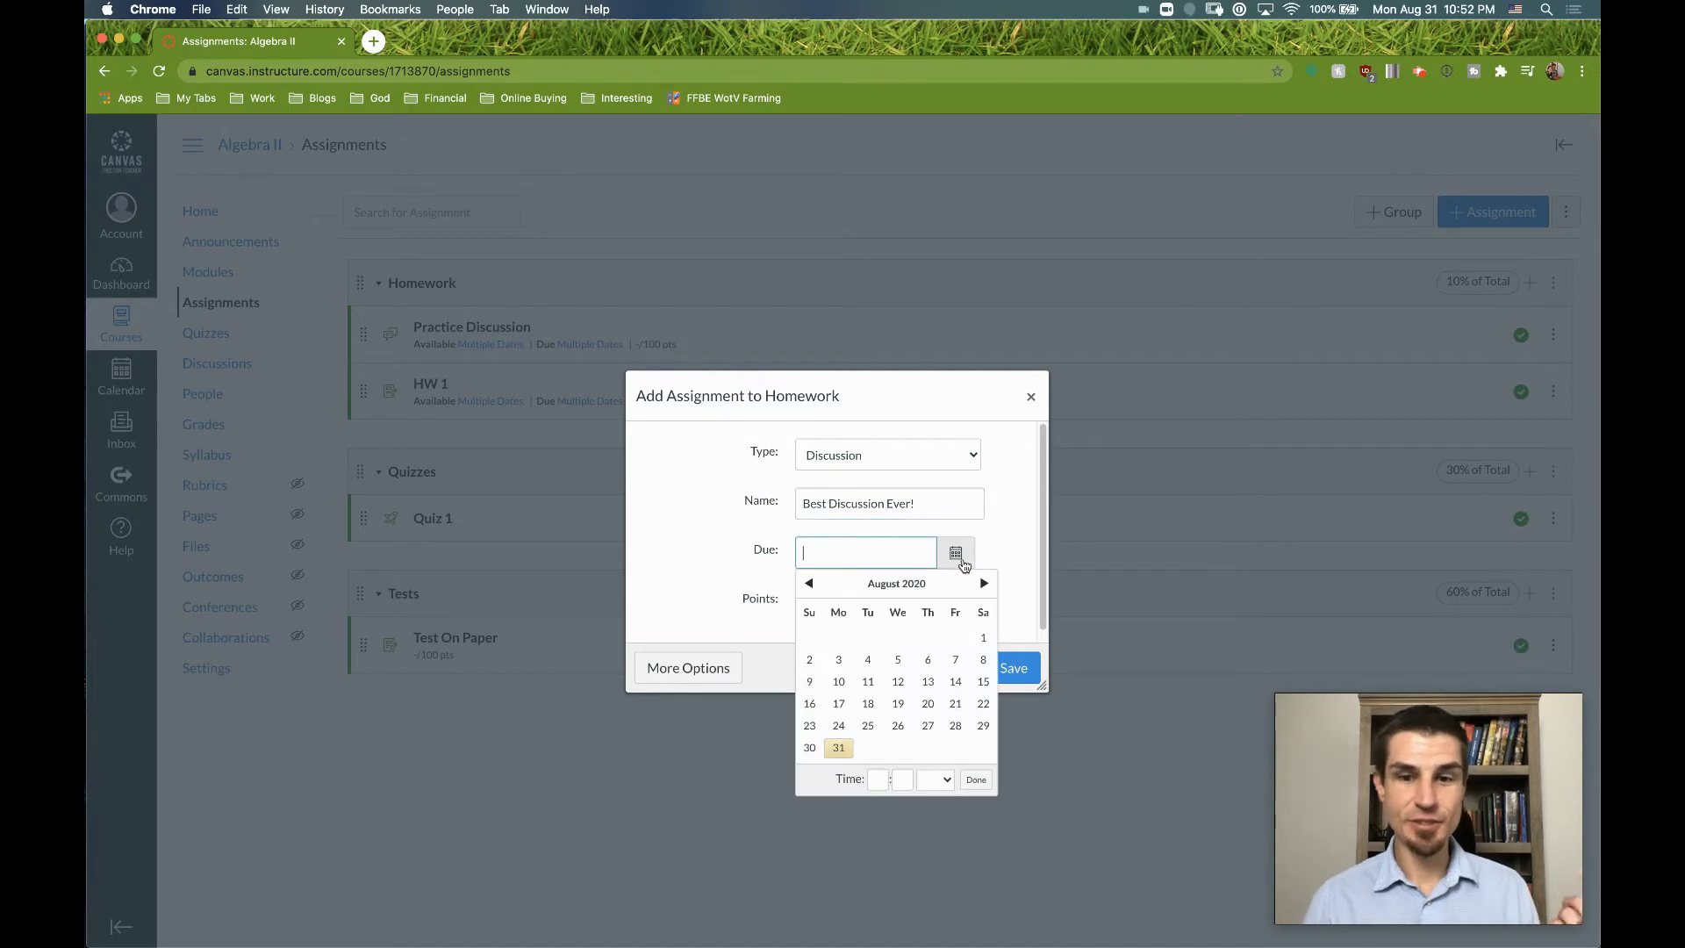
{"action": "left_click", "coordinate": [984, 583]}
{"action": "left_click", "coordinate": [898, 659]}
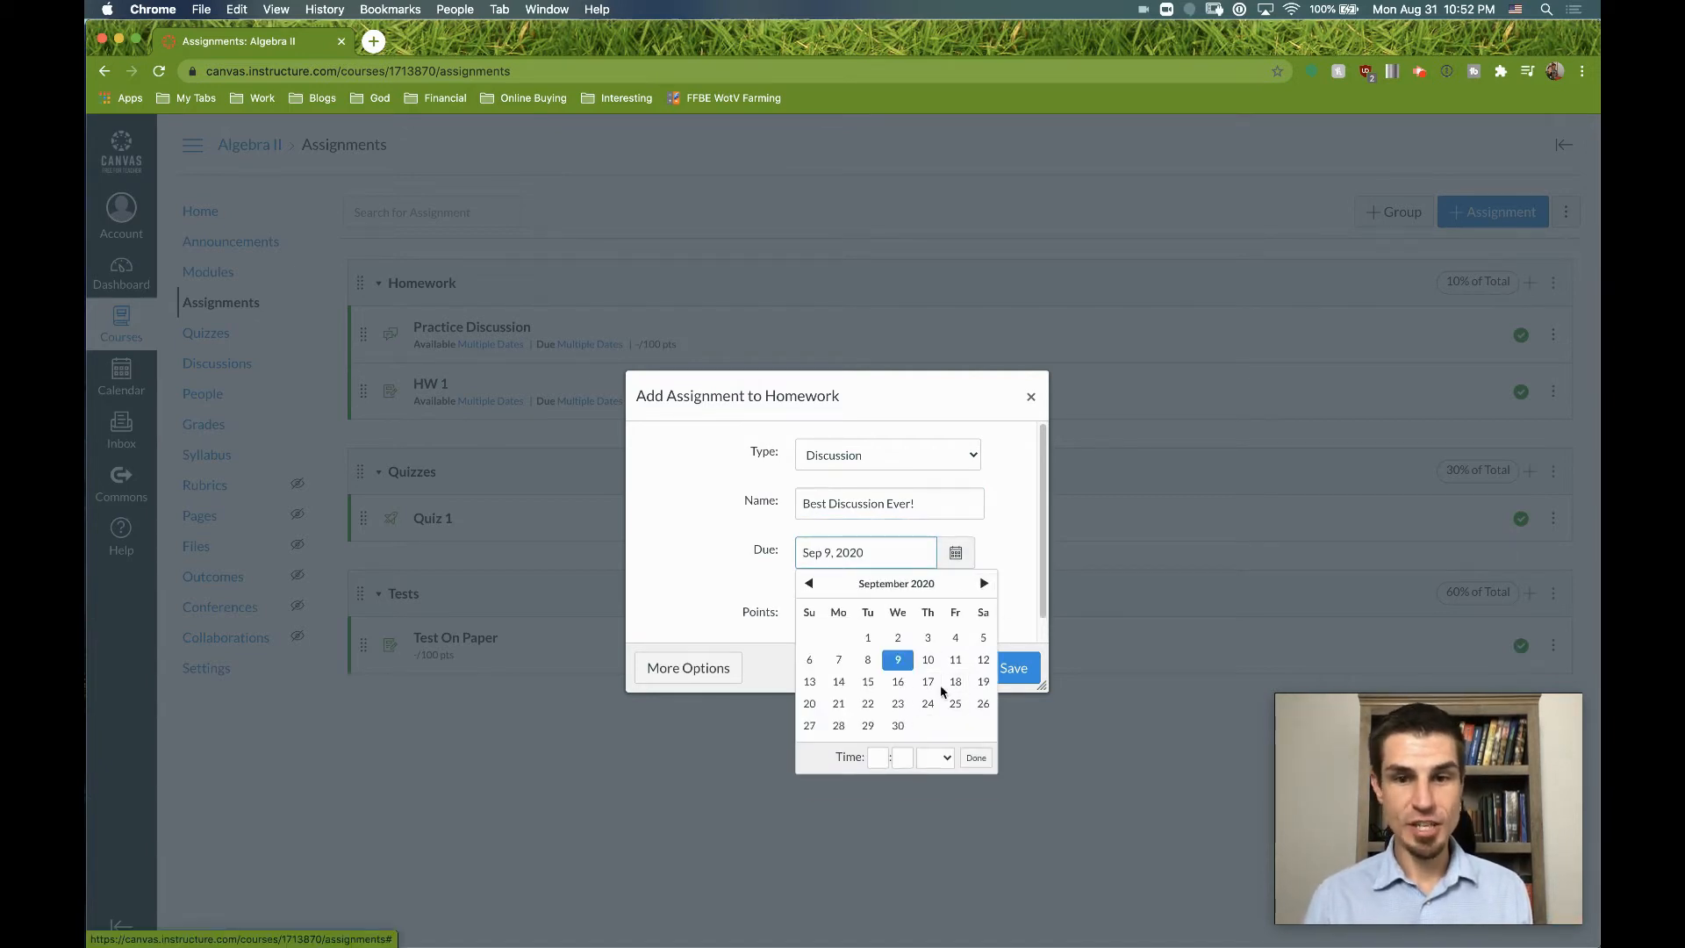
{"action": "left_click", "coordinate": [880, 760]}
{"action": "left_click", "coordinate": [897, 790]}
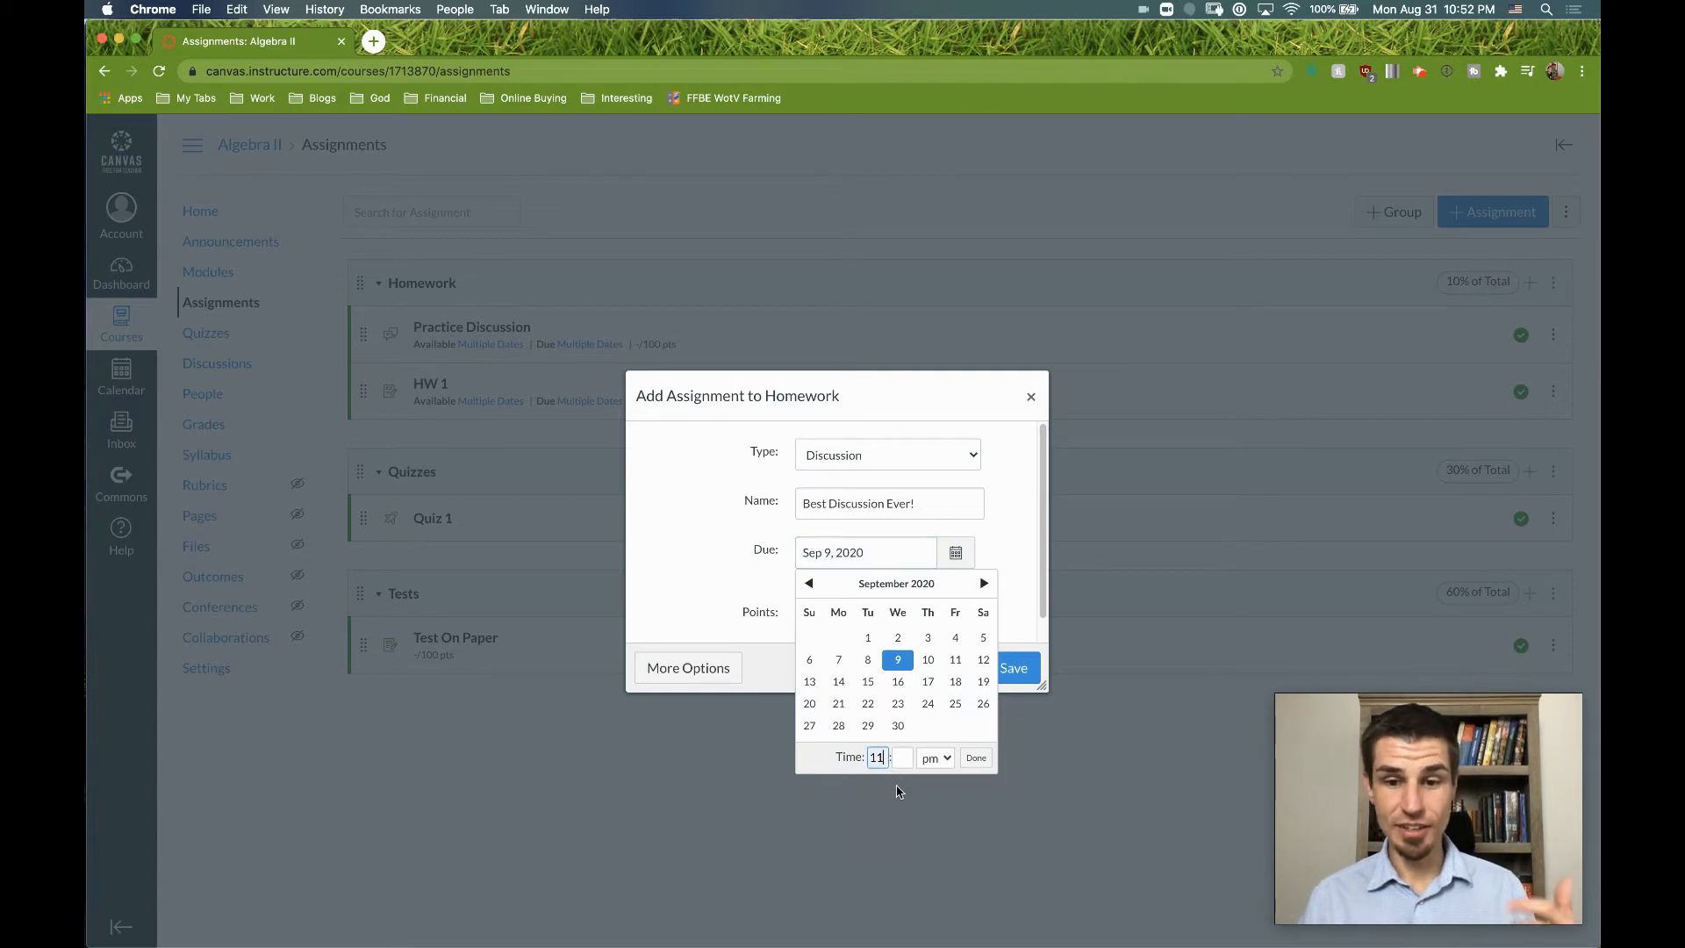
{"action": "left_click", "coordinate": [908, 759]}
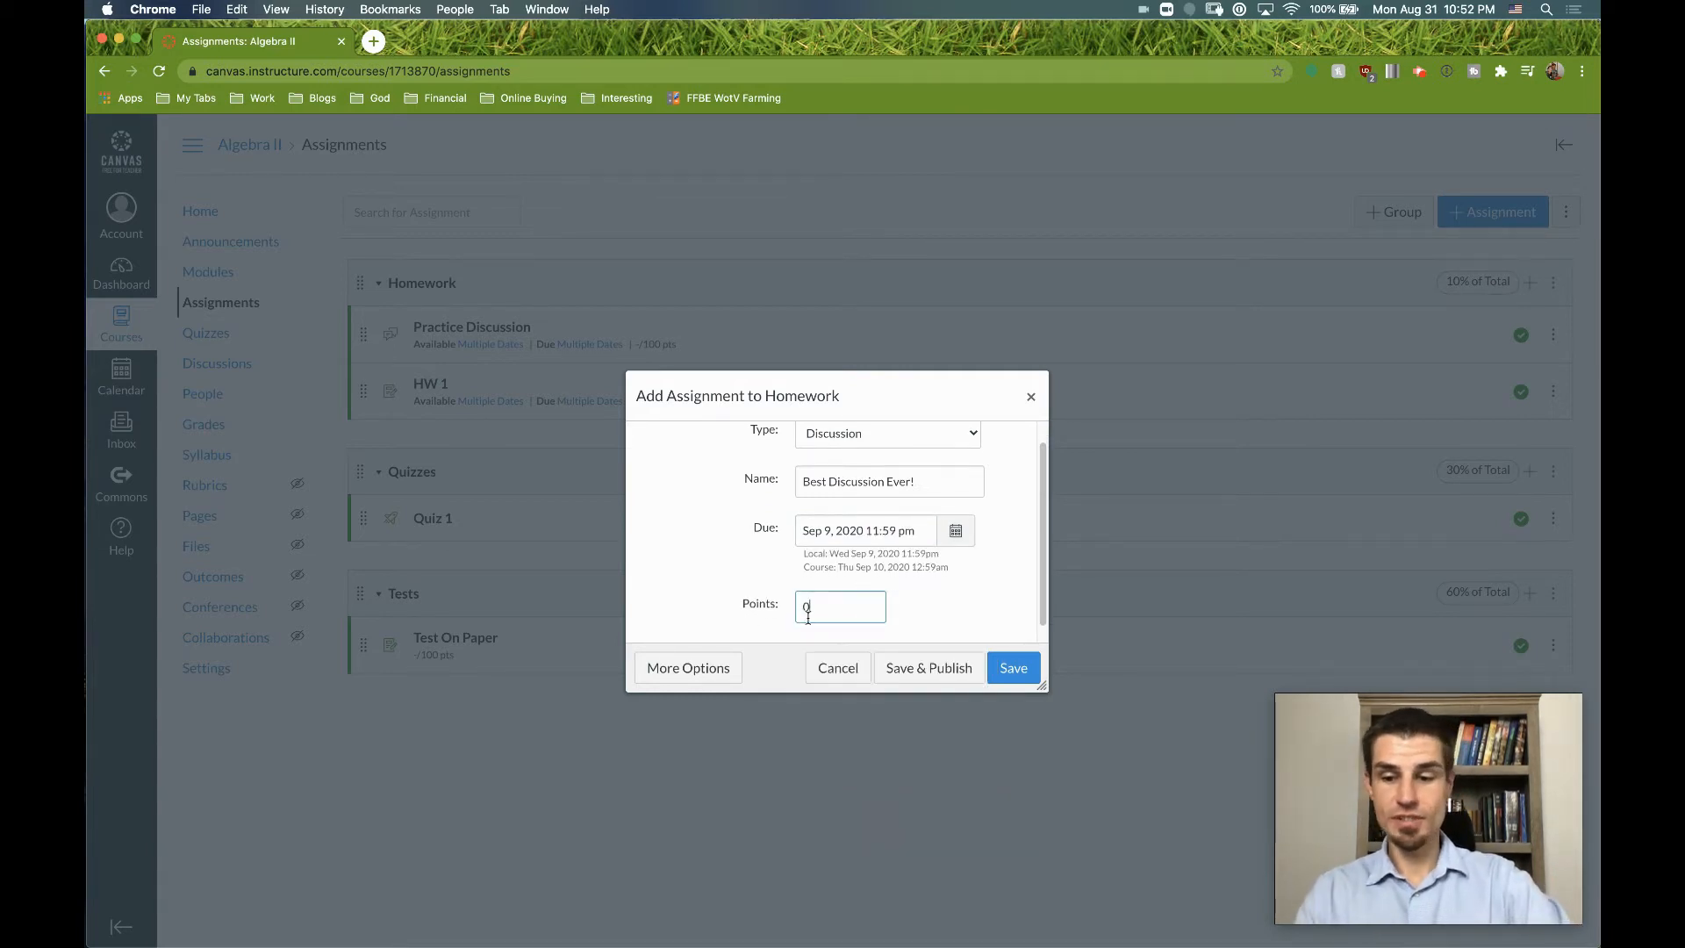
{"action": "type", "text": "100"}
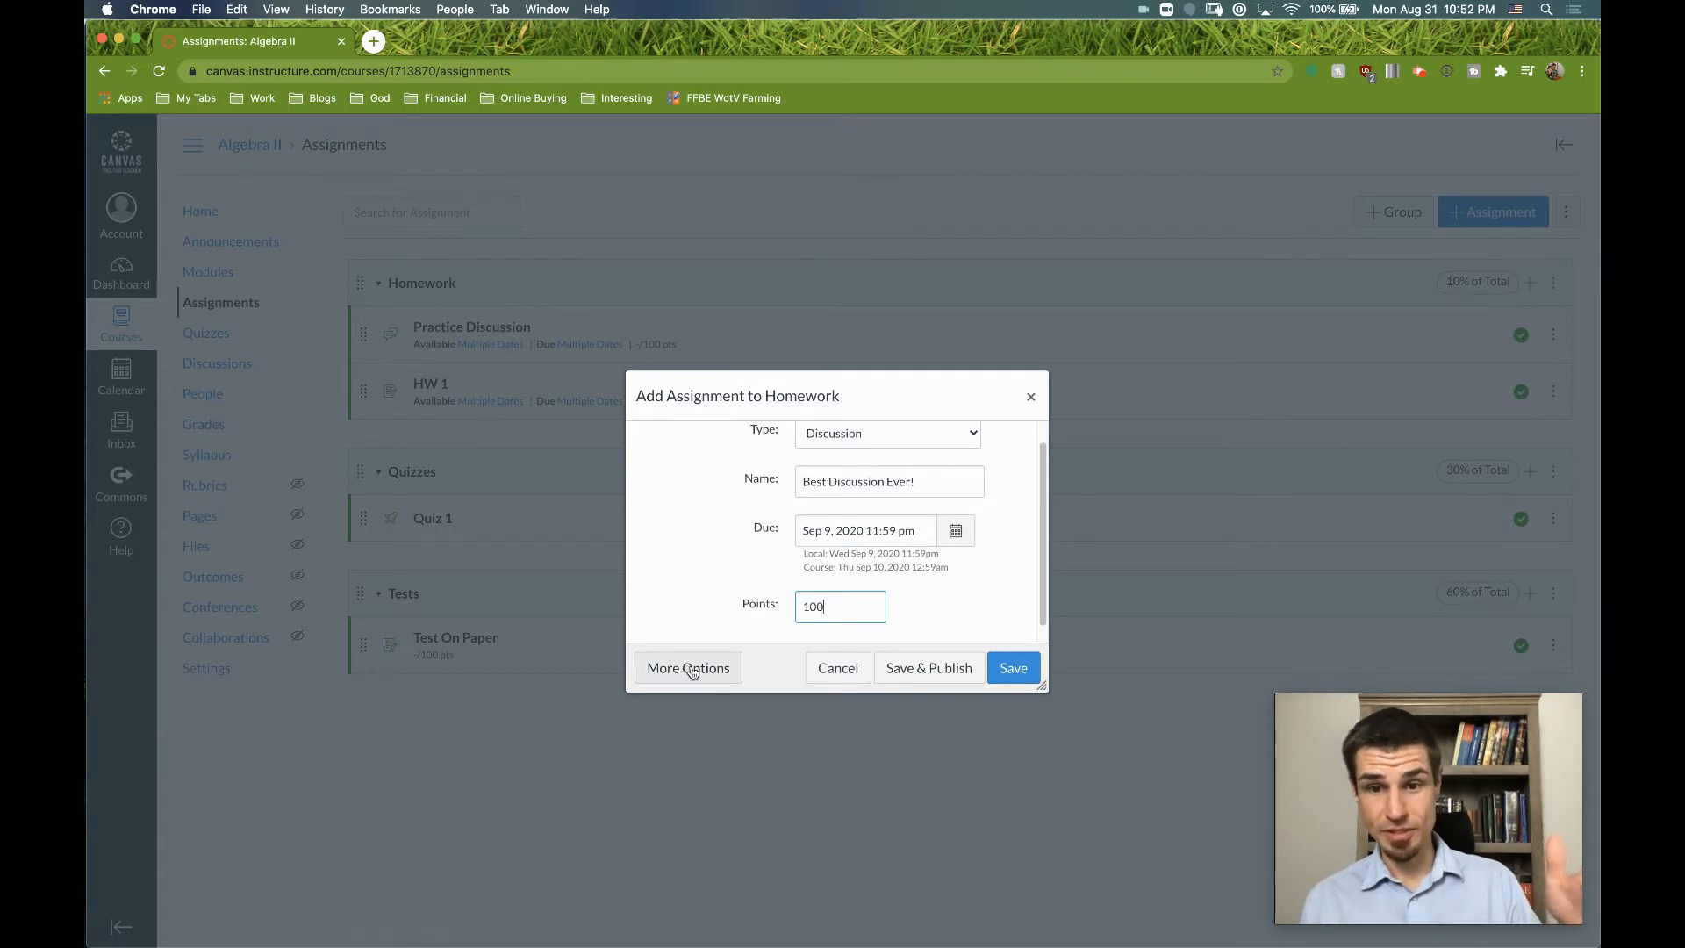
Open the discussion's full set of options and insert the copied YouTube video link into its description
{"action": "left_click", "coordinate": [691, 669]}
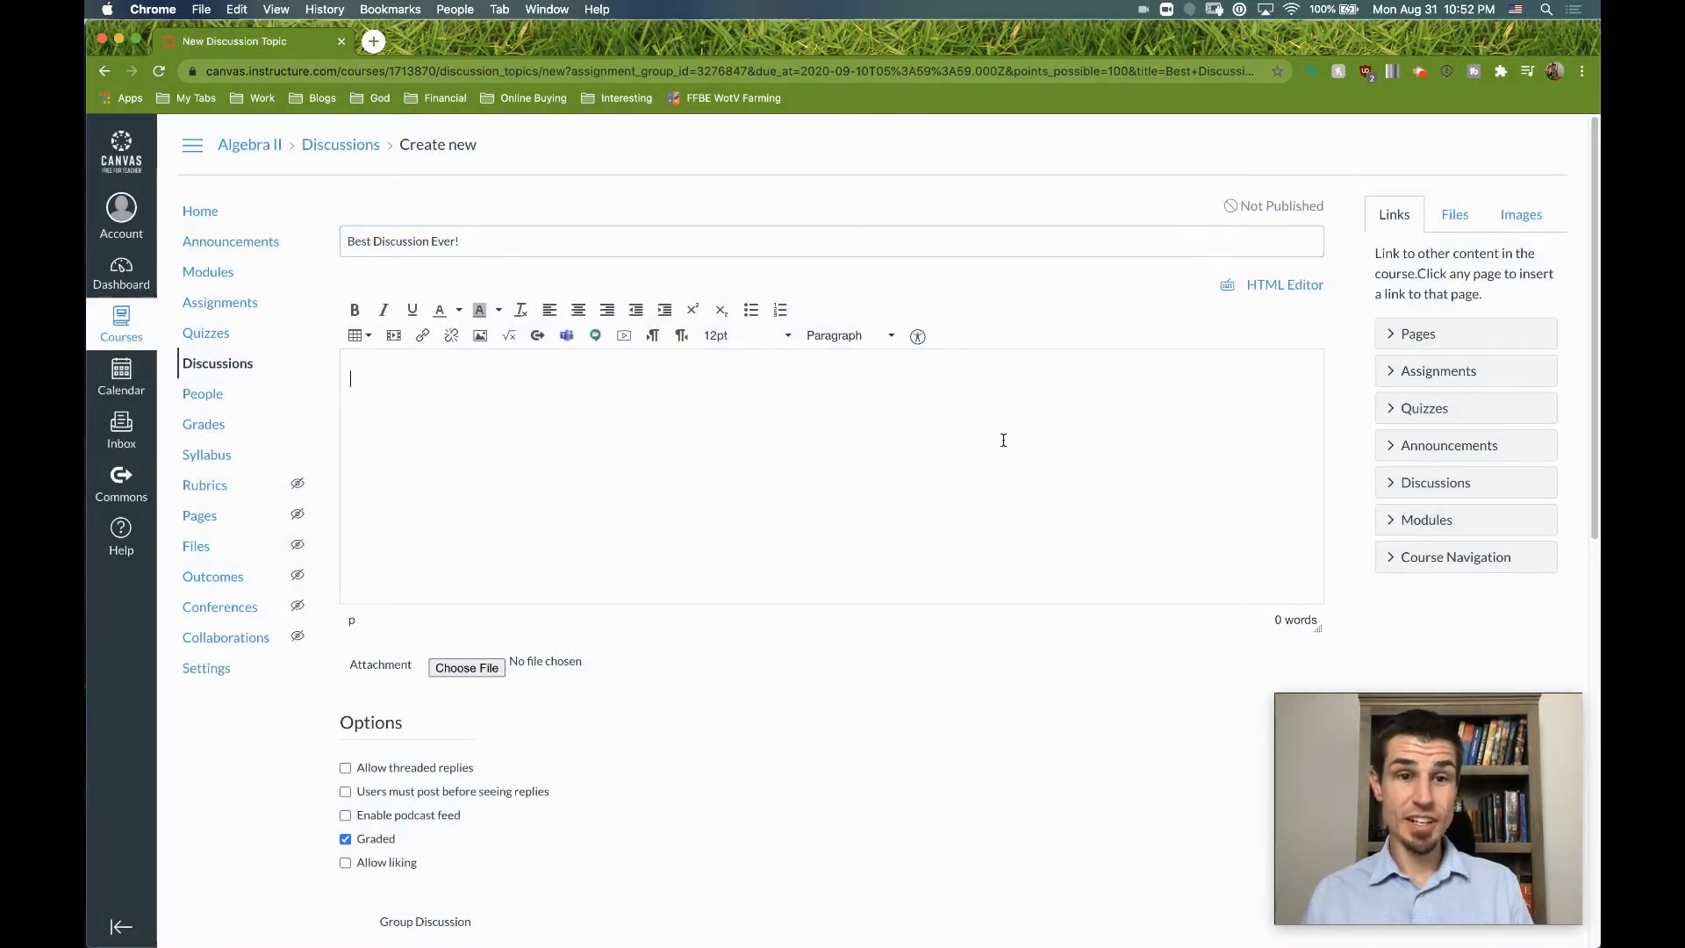
{"action": "left_click", "coordinate": [1003, 440]}
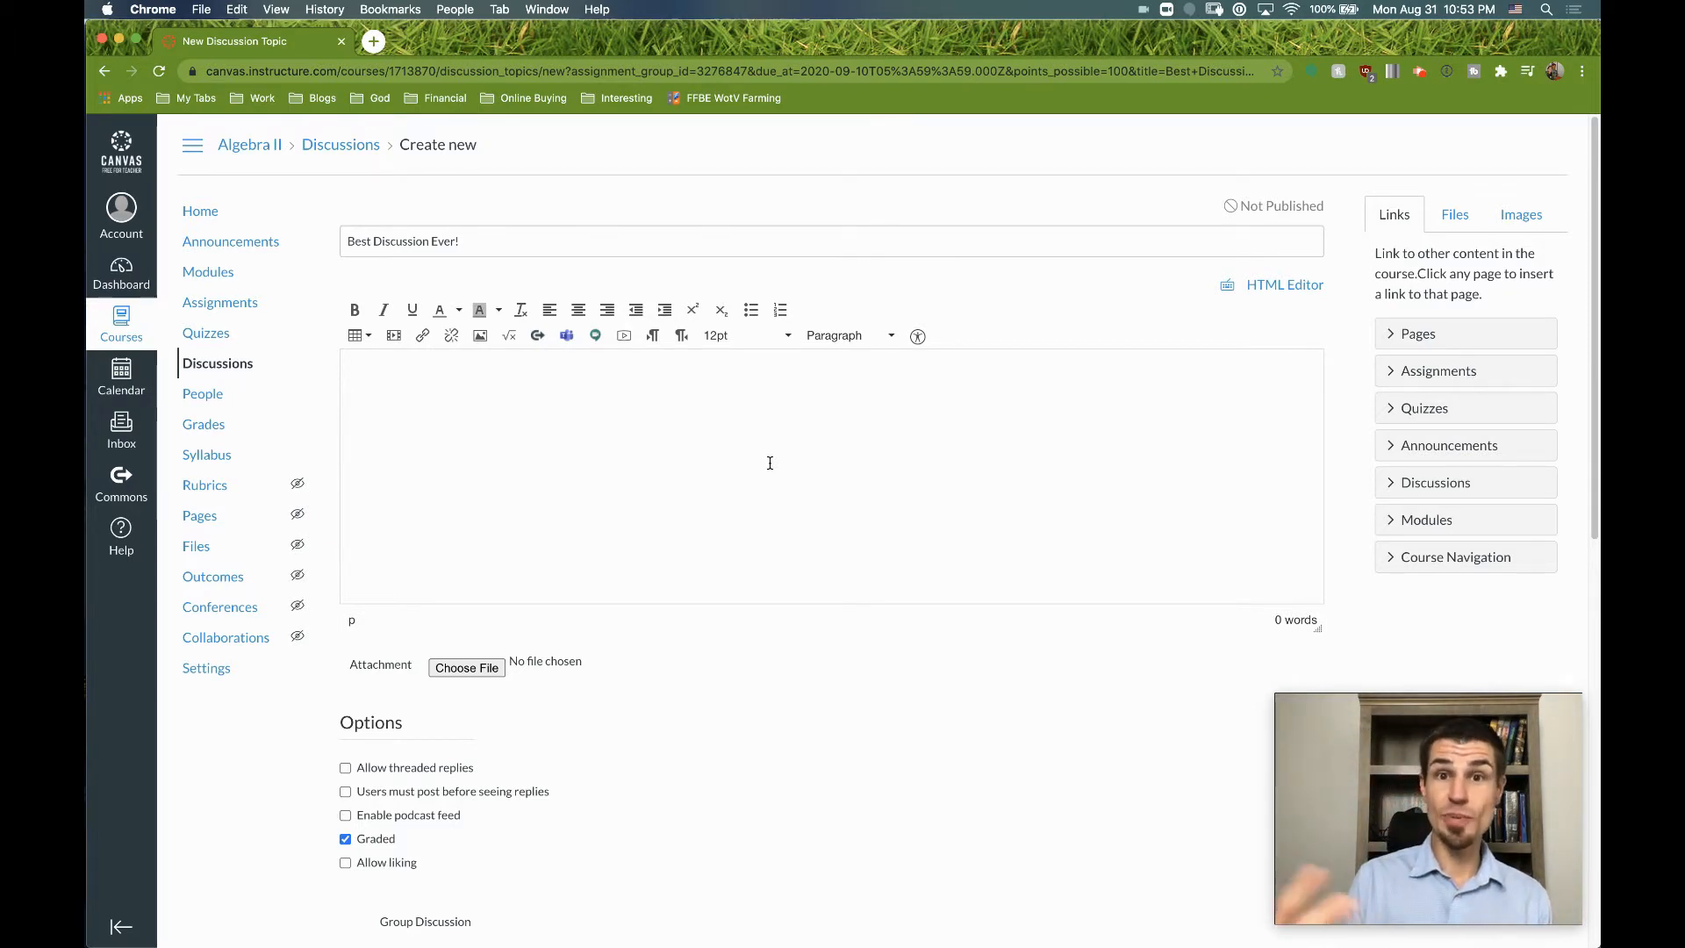
{"action": "left_click", "coordinate": [422, 339]}
{"action": "key", "text": "super+v"}
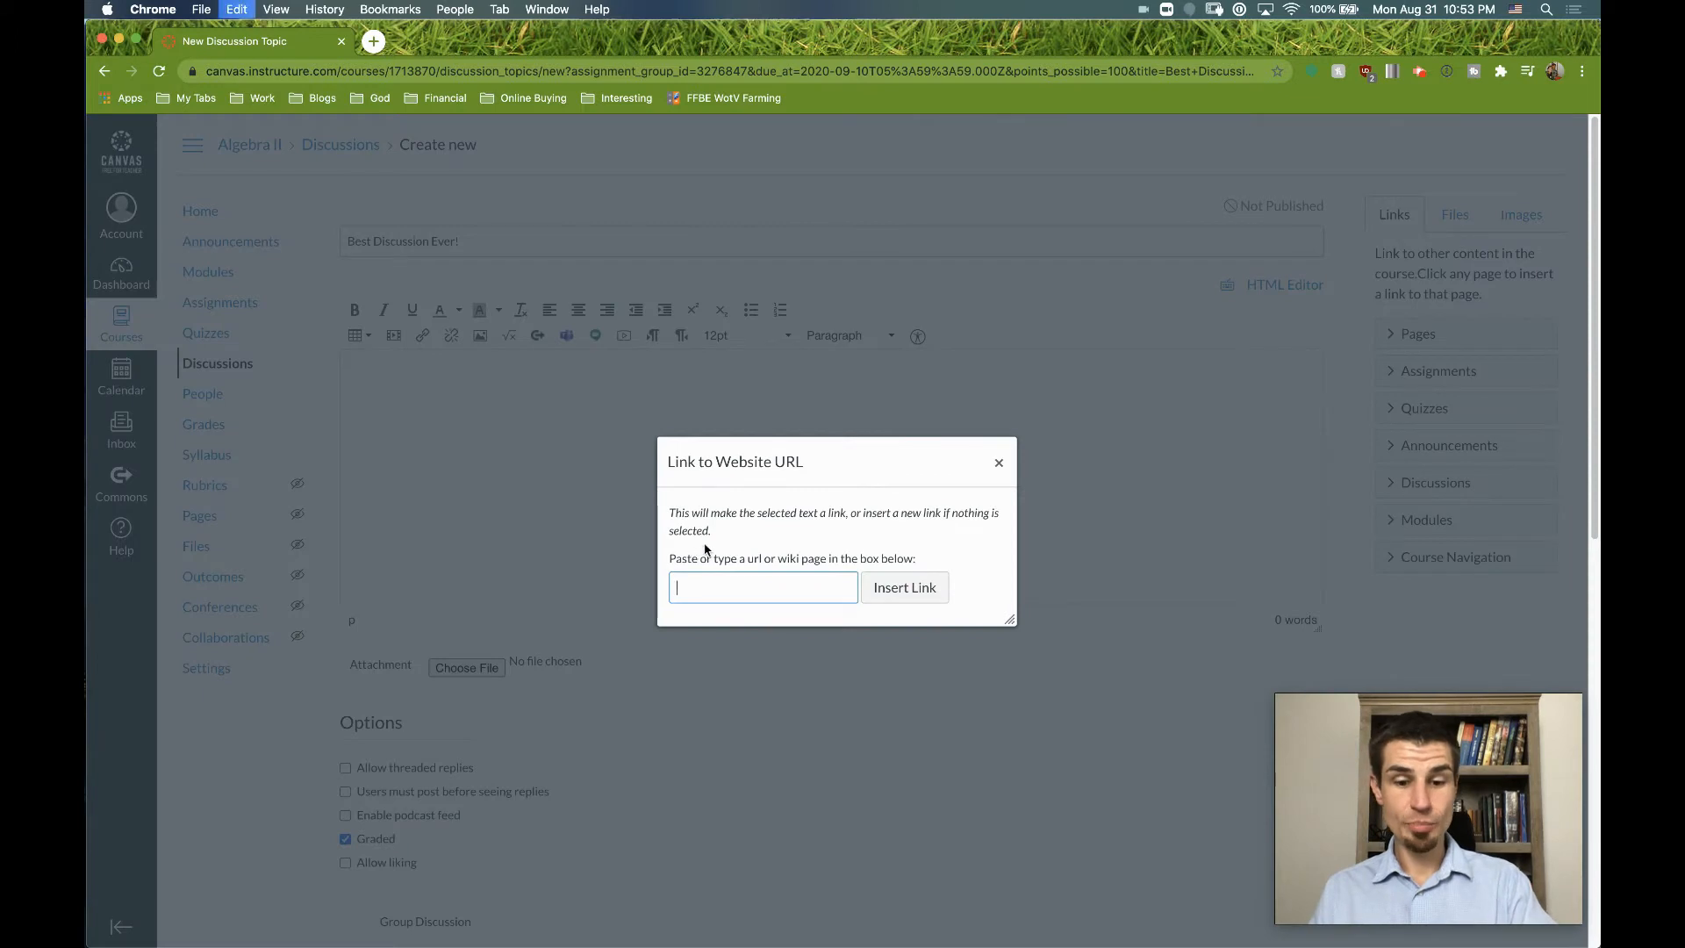
{"action": "left_click", "coordinate": [907, 588]}
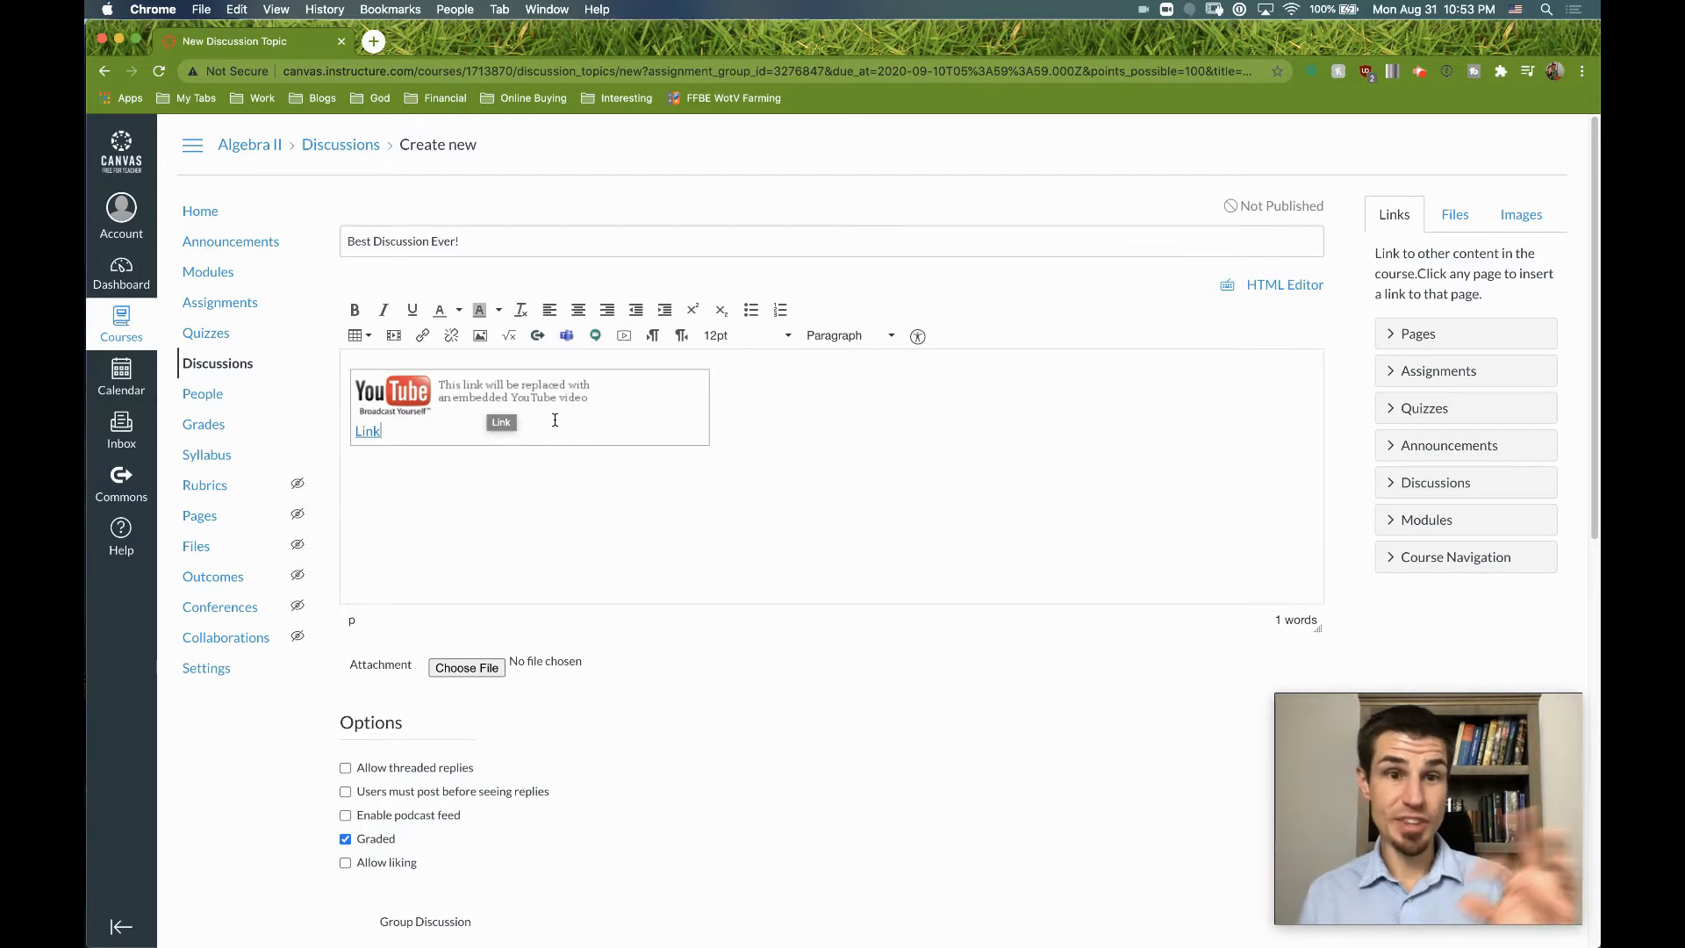
{"action": "key", "text": "super+a"}
{"action": "key", "text": "BackSpace"}
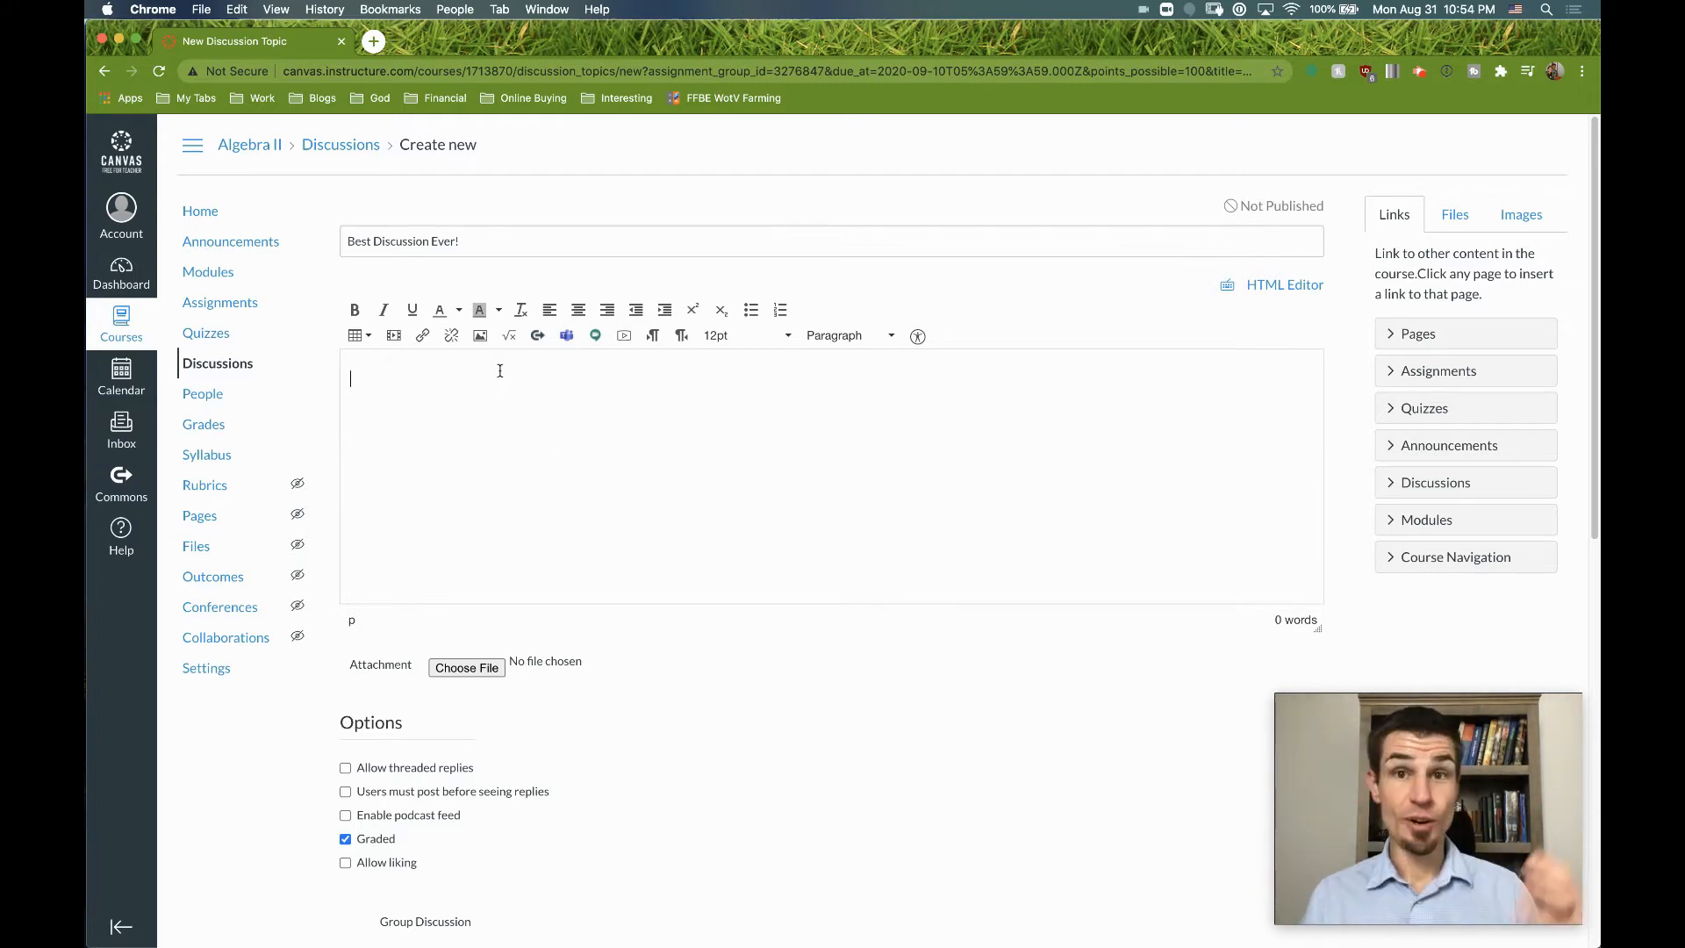
{"action": "left_click", "coordinate": [392, 338]}
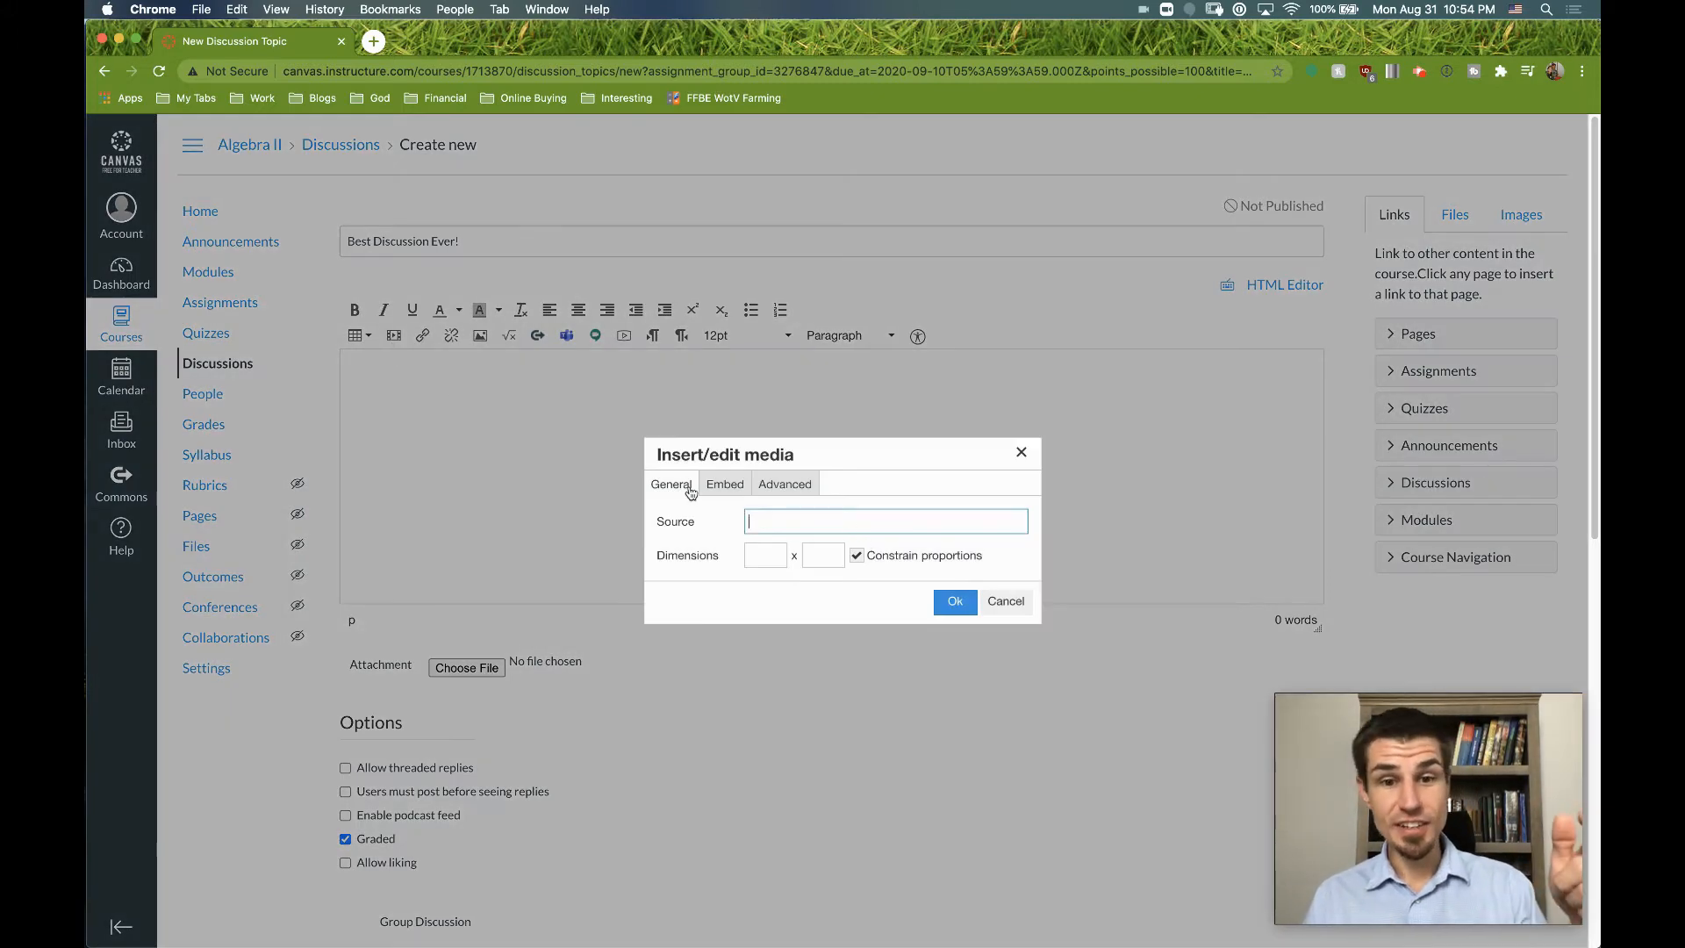
{"action": "type", "text": "https://www.youtube.com/watch?v=0nl-ZHxRSFk"}
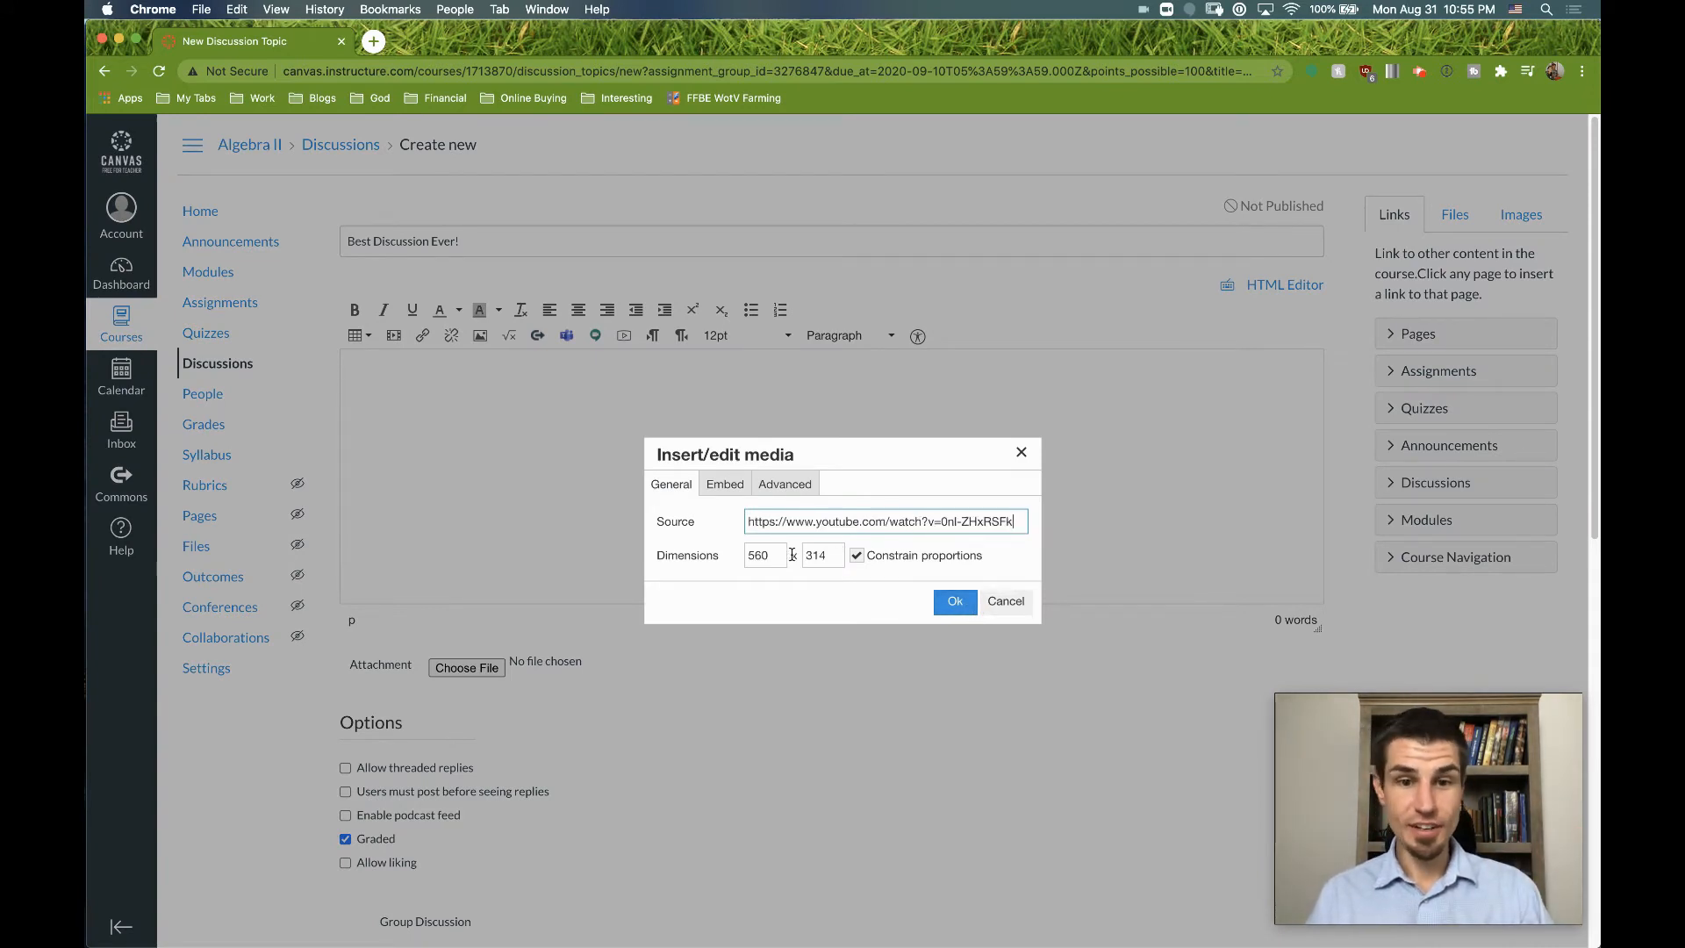
{"action": "left_click", "coordinate": [956, 602]}
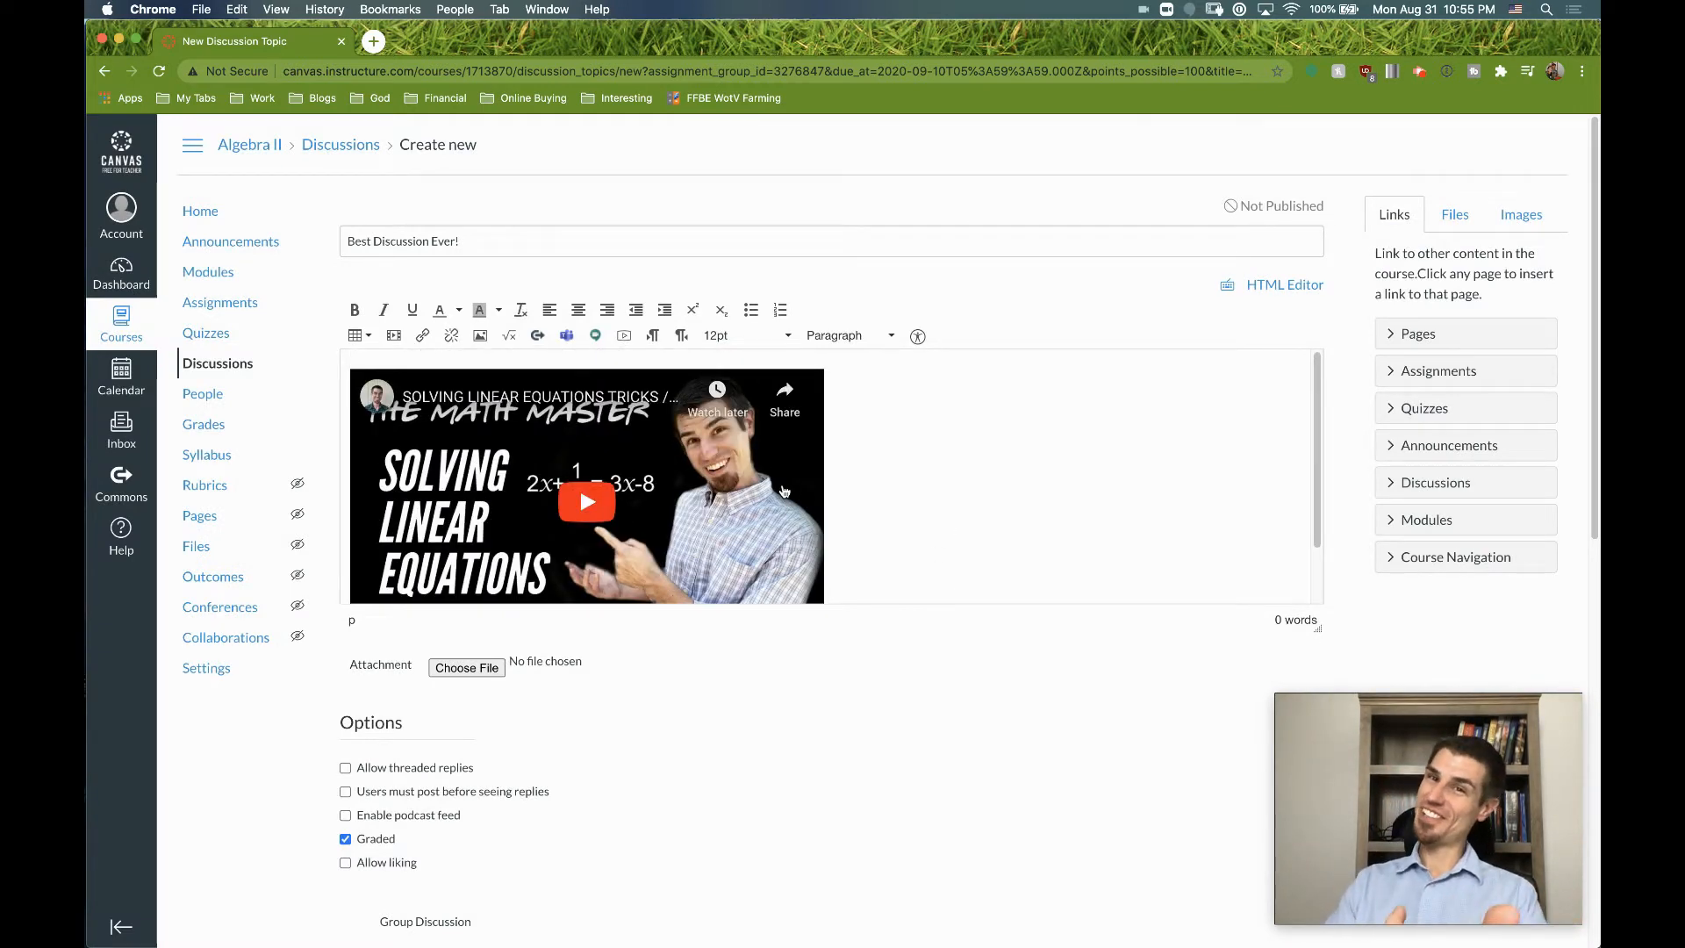
Above the video, ask students to share one thing learned and one remaining question, and reply to 1 student's post with a possible answer
{"action": "left_click", "coordinate": [824, 509]}
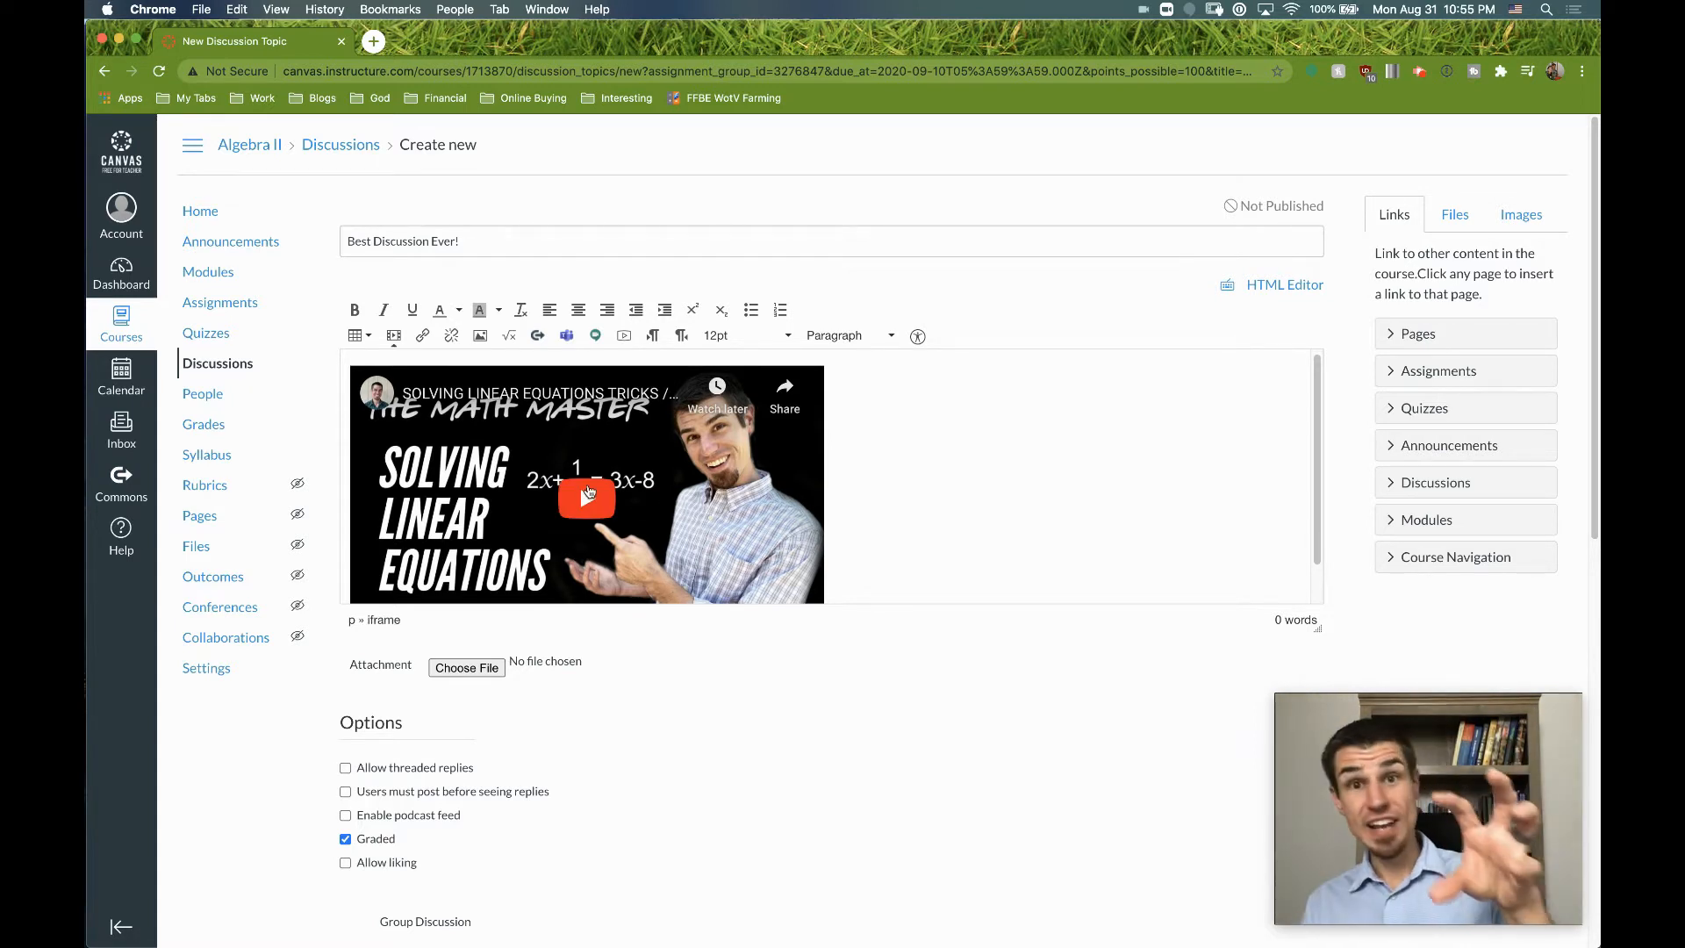
{"action": "type", "text": "Please share one thing you learned and one question you still have from the following video and reply to 1 student's post with a possible answer to their question."}
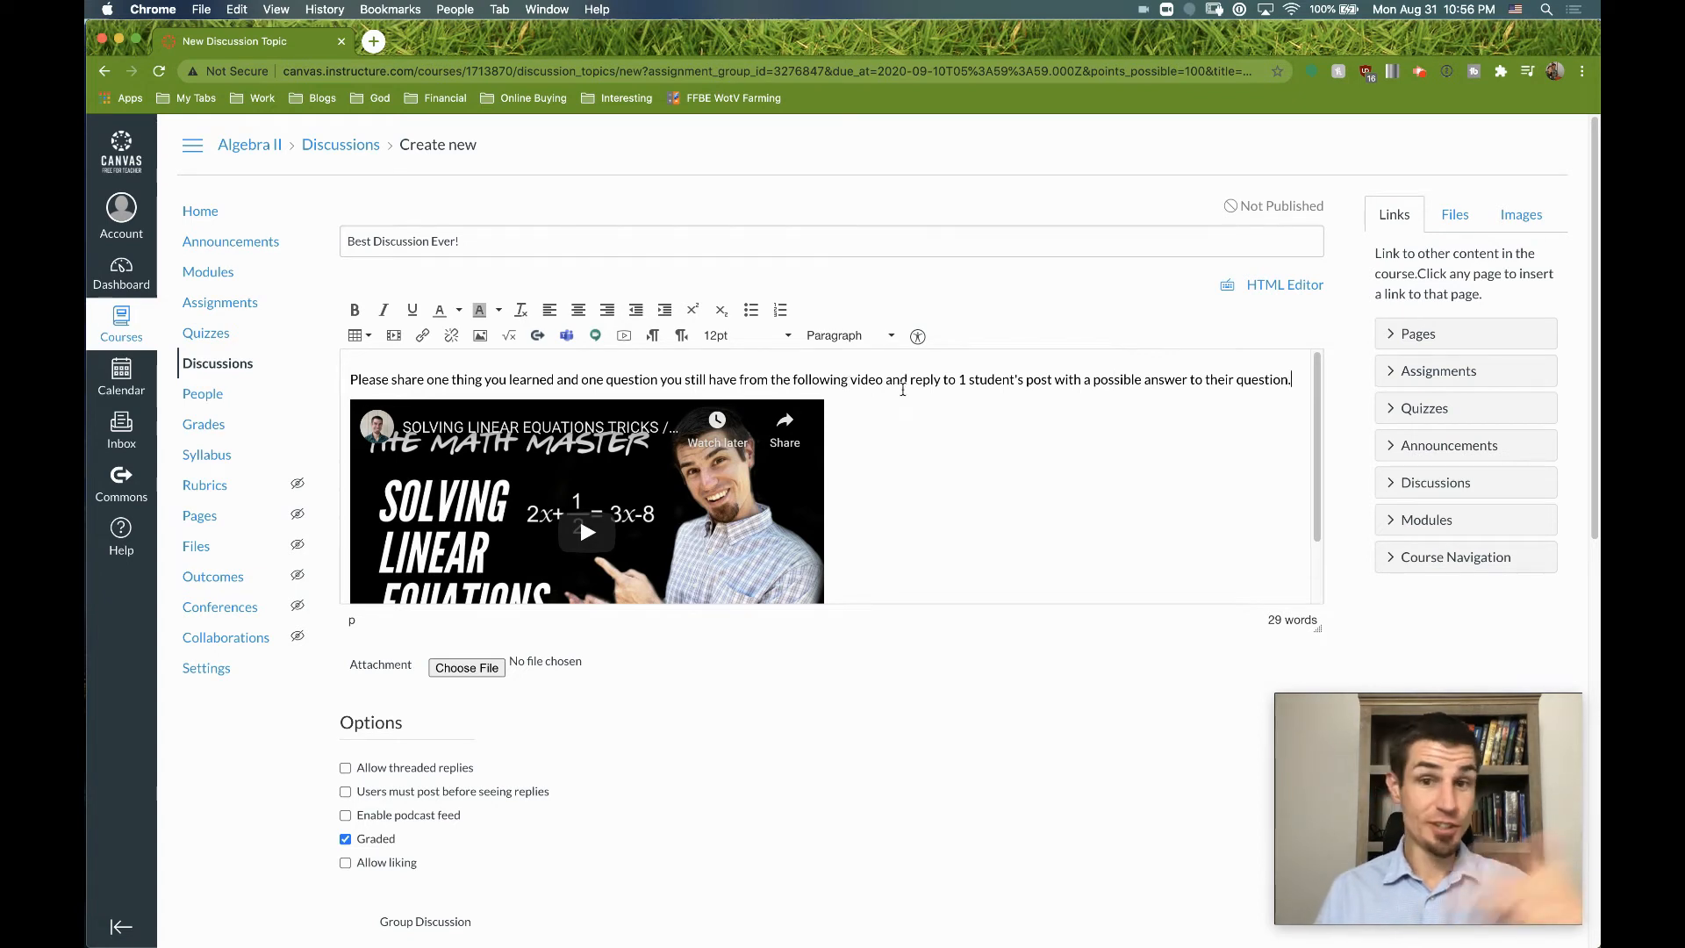
Delete the embedded video and embed the same YouTube URL again on a separate line below the prompt
{"action": "scroll", "coordinate": [995, 408], "scroll_direction": "down", "scroll_amount": 2}
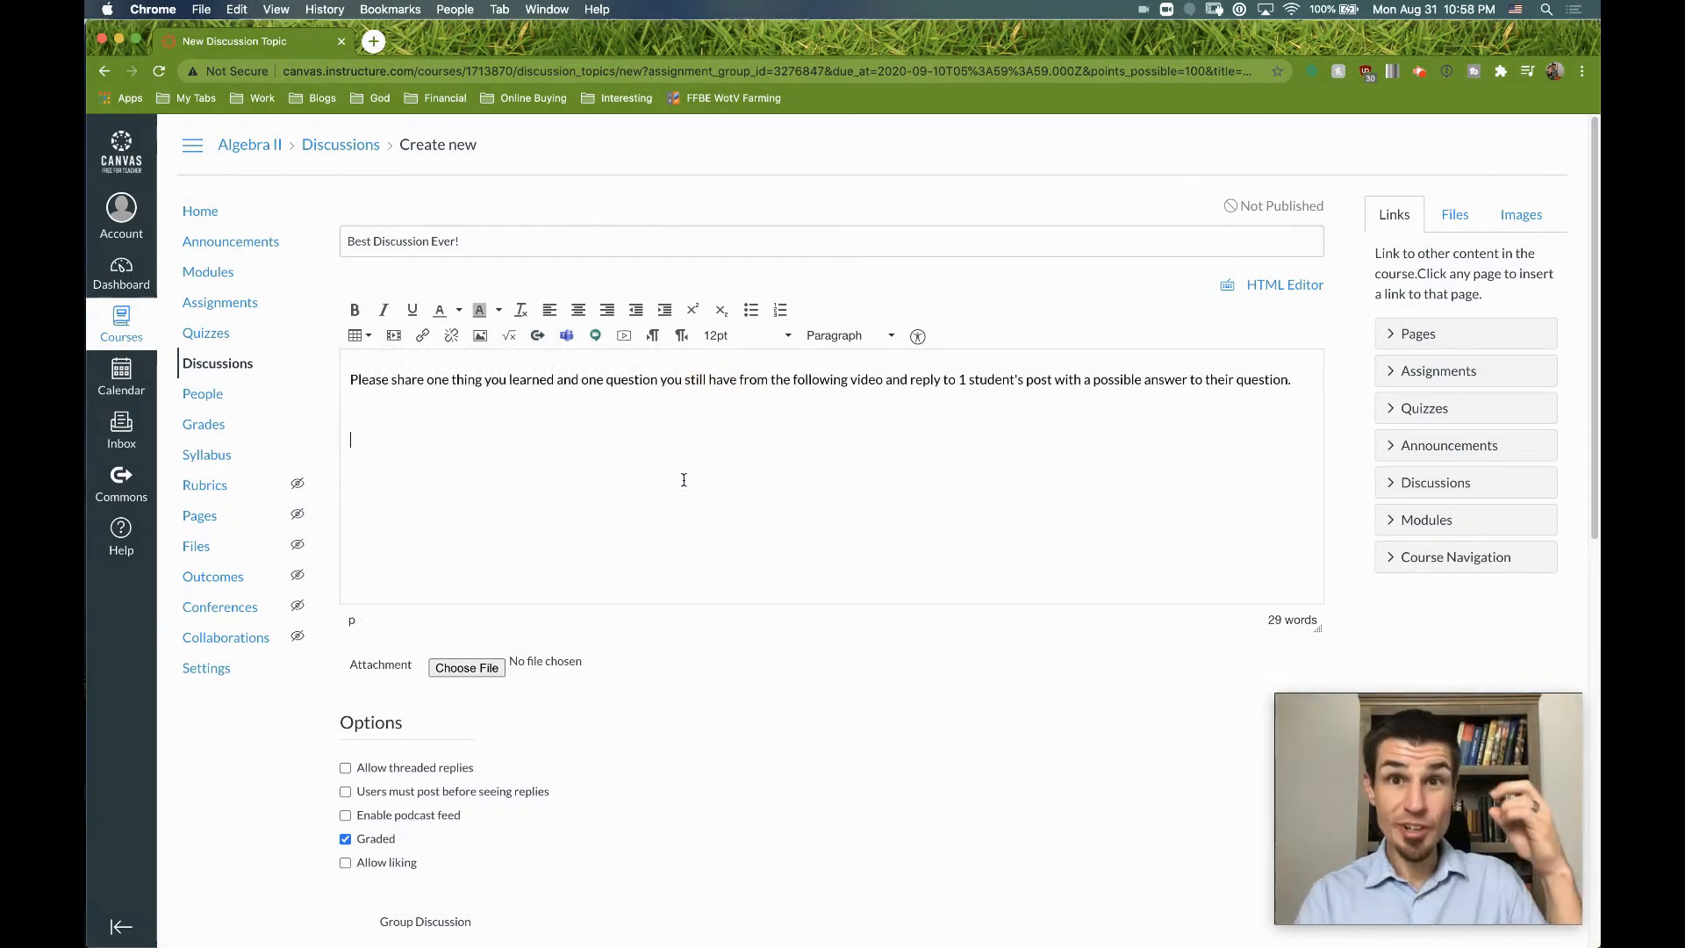
{"action": "key", "text": "BackSpace"}
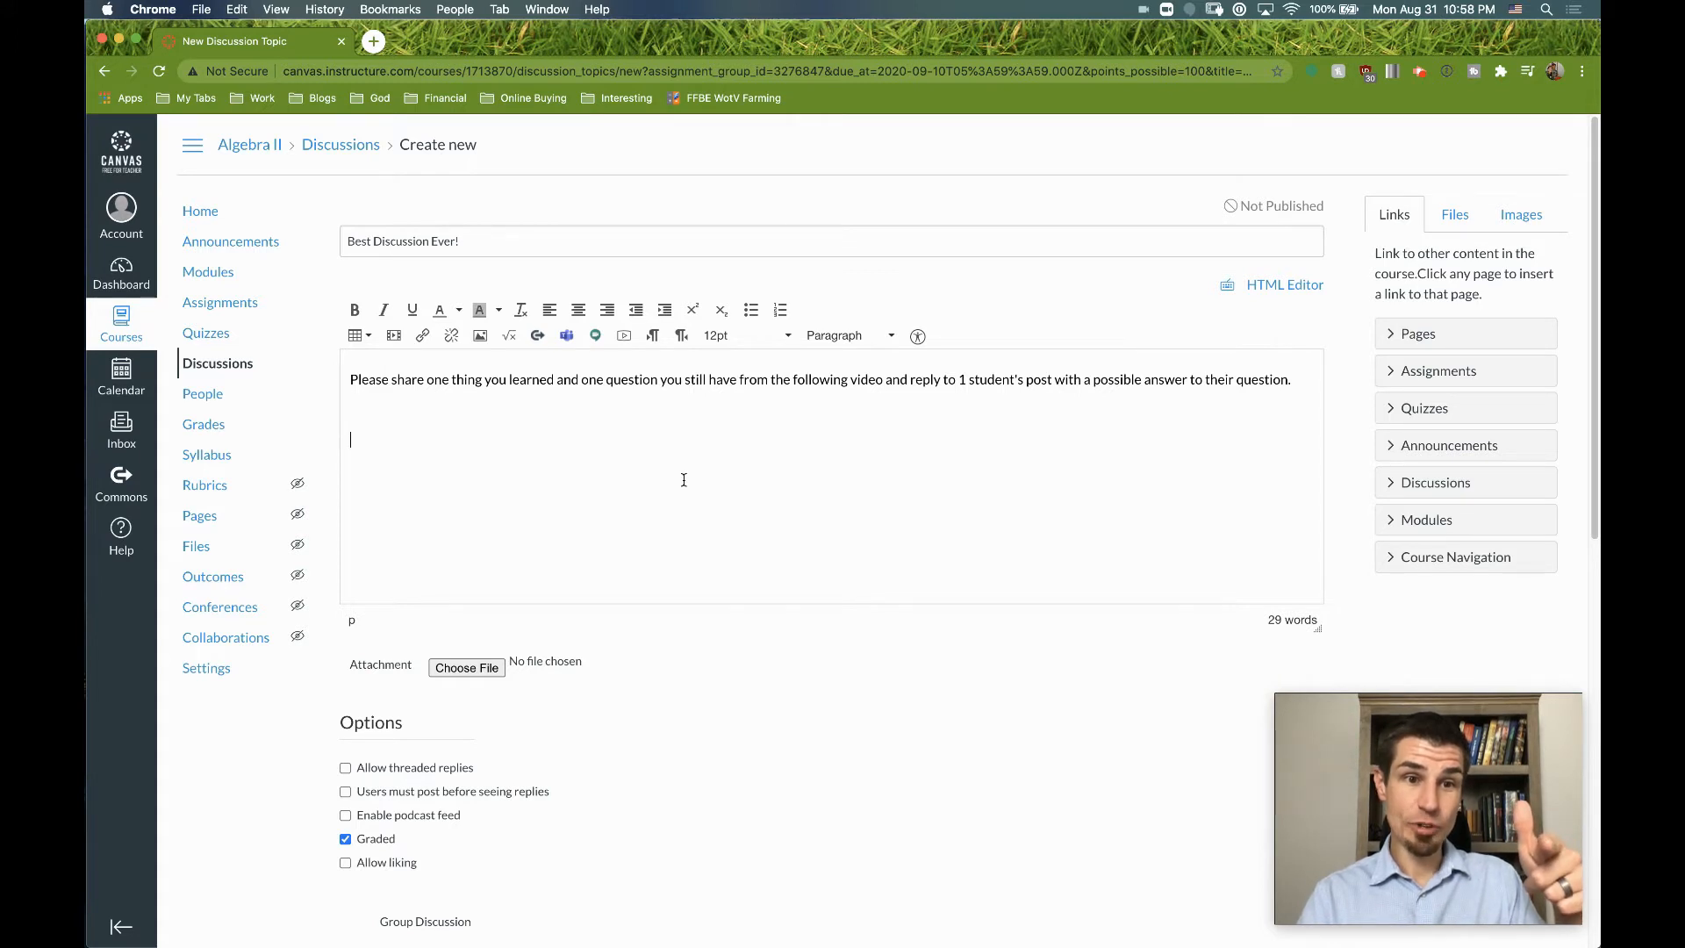
{"action": "key", "text": "Return"}
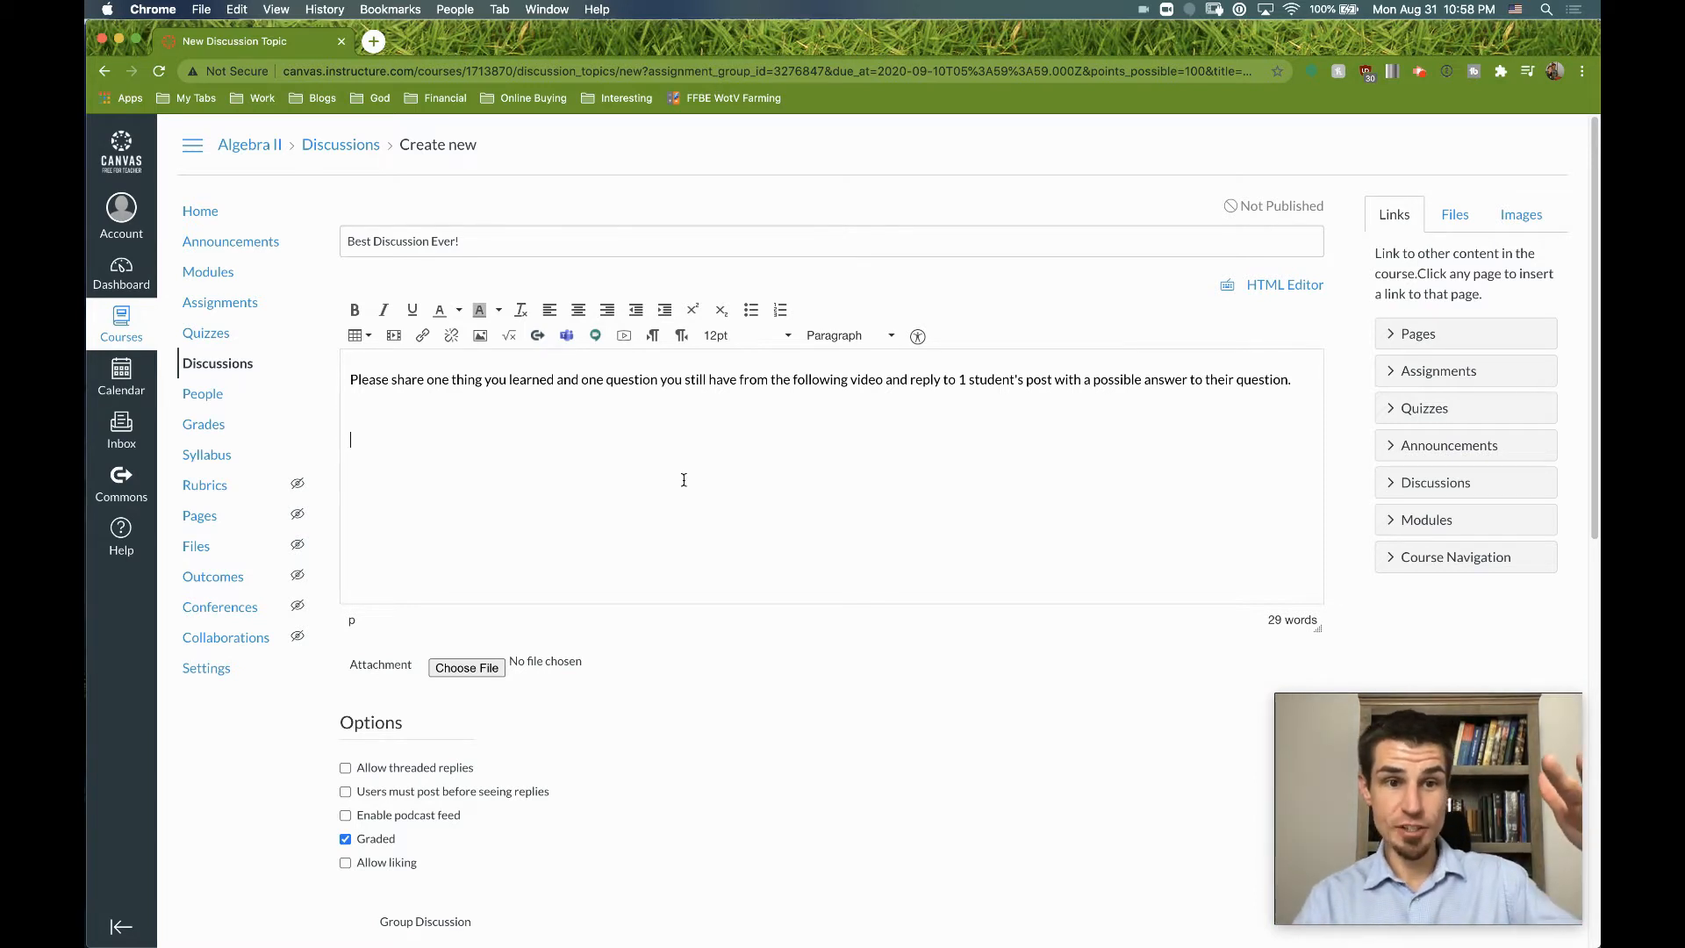
{"action": "left_click", "coordinate": [393, 335]}
{"action": "key", "text": "super+v"}
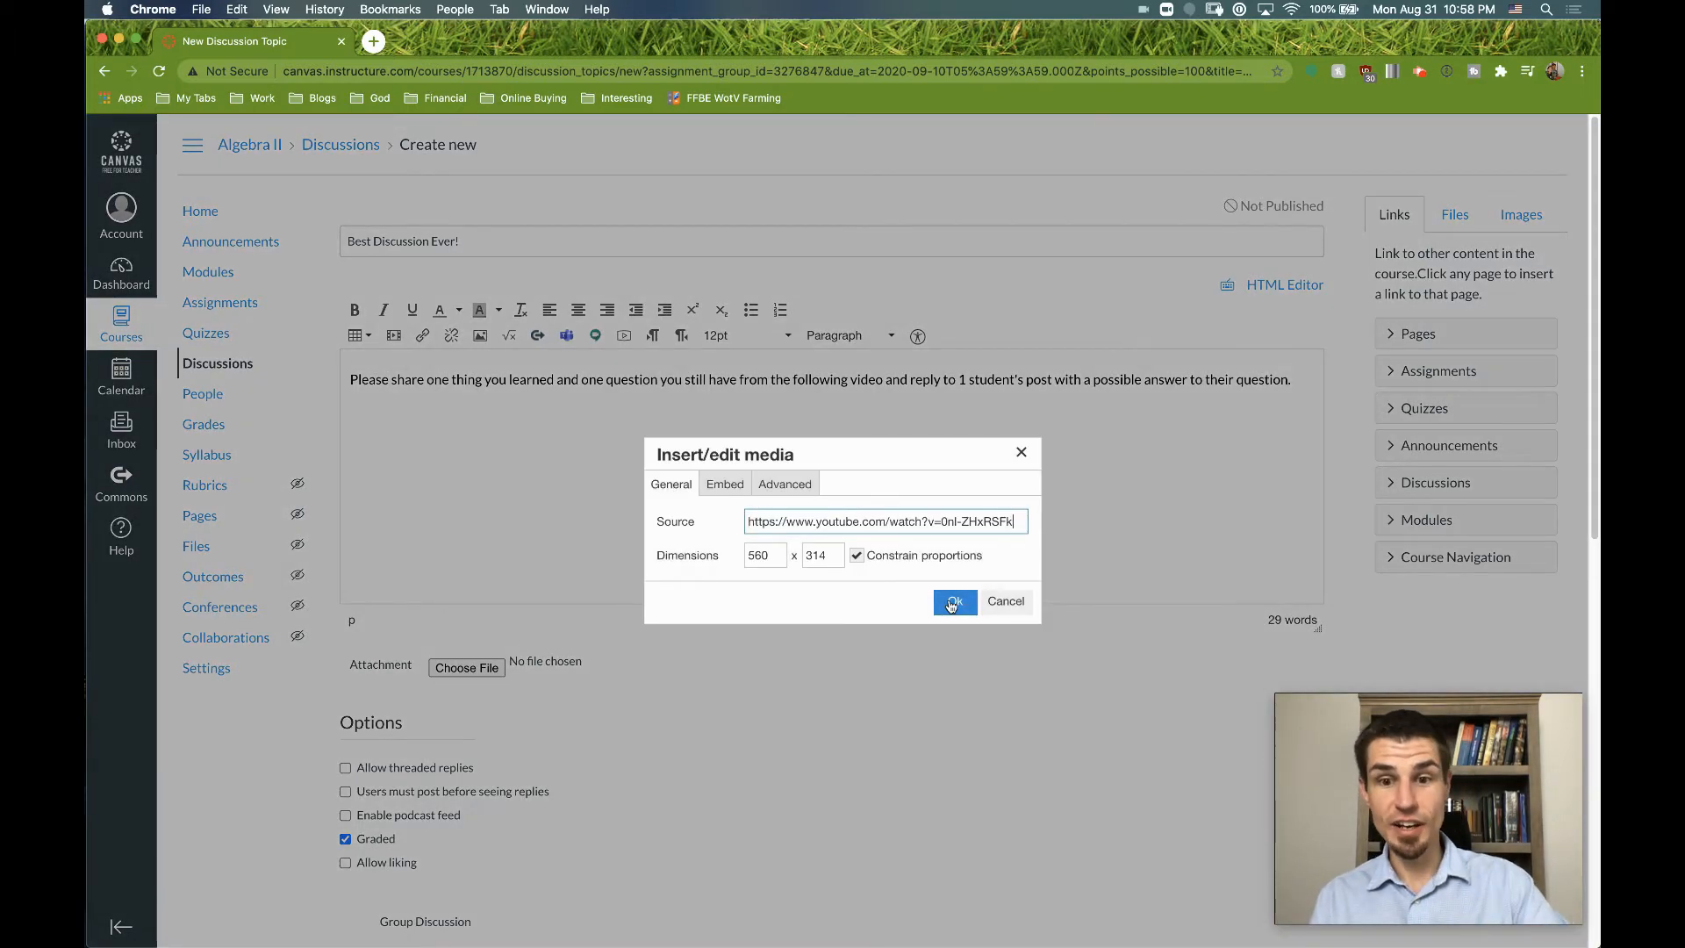
{"action": "left_click", "coordinate": [955, 602]}
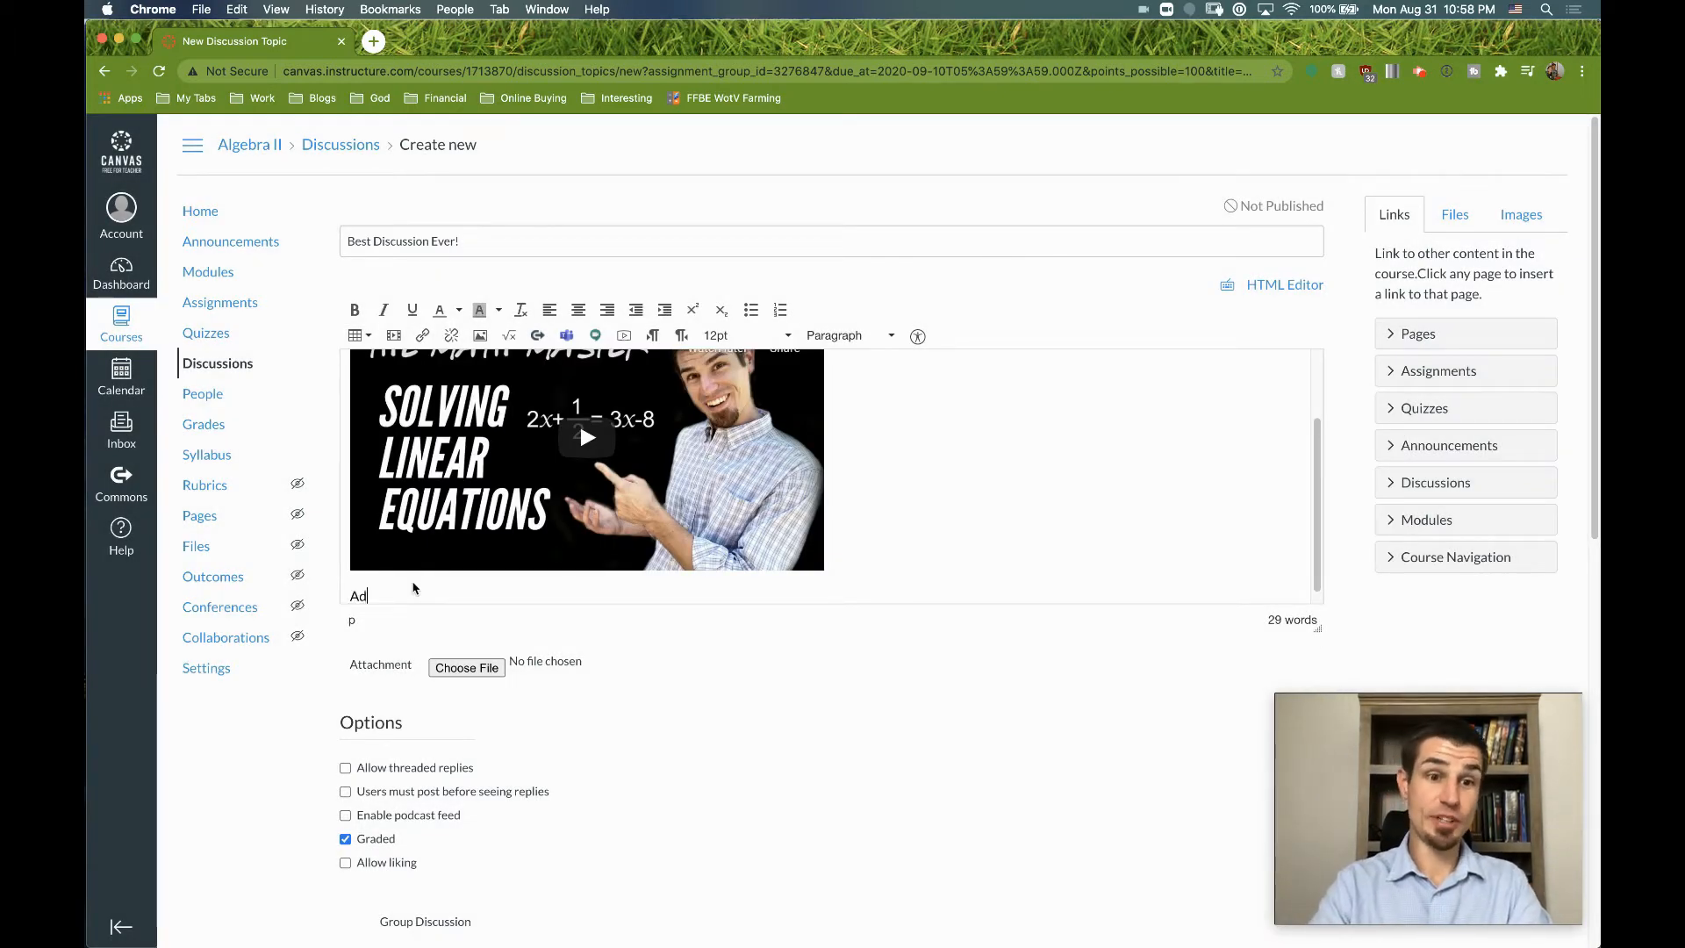
Add the line "Addition instructions" below the embedded video and start a new line after it
{"action": "type", "text": "on instru"}
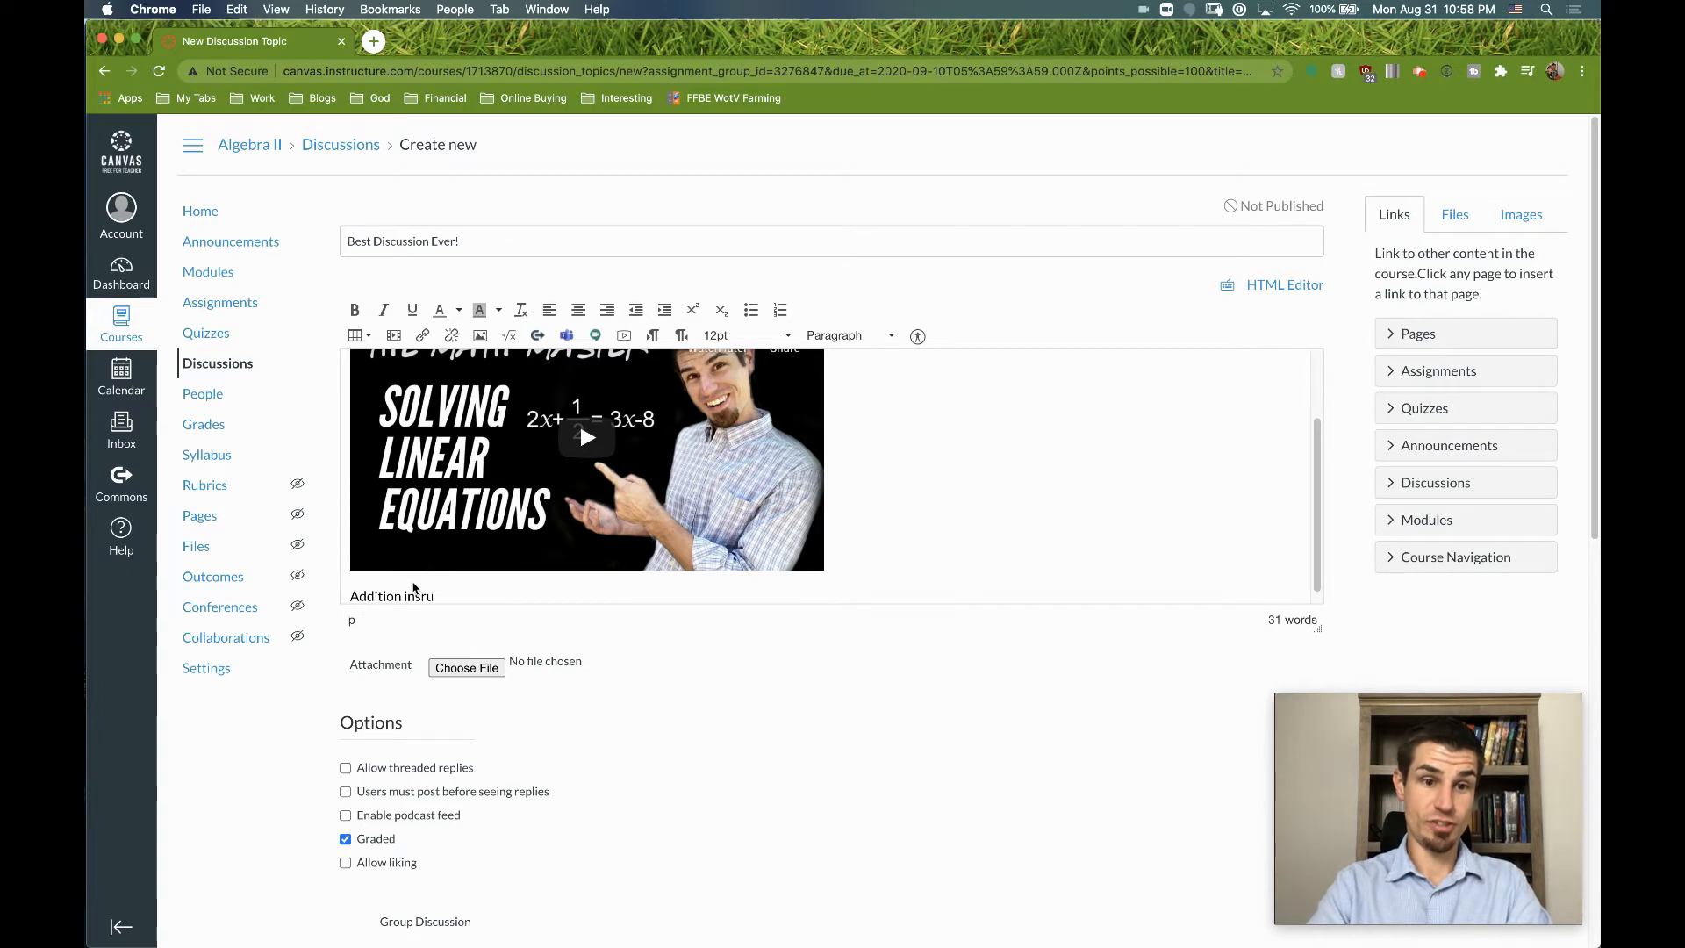
{"action": "type", "text": "ctions"}
{"action": "key", "text": "Return"}
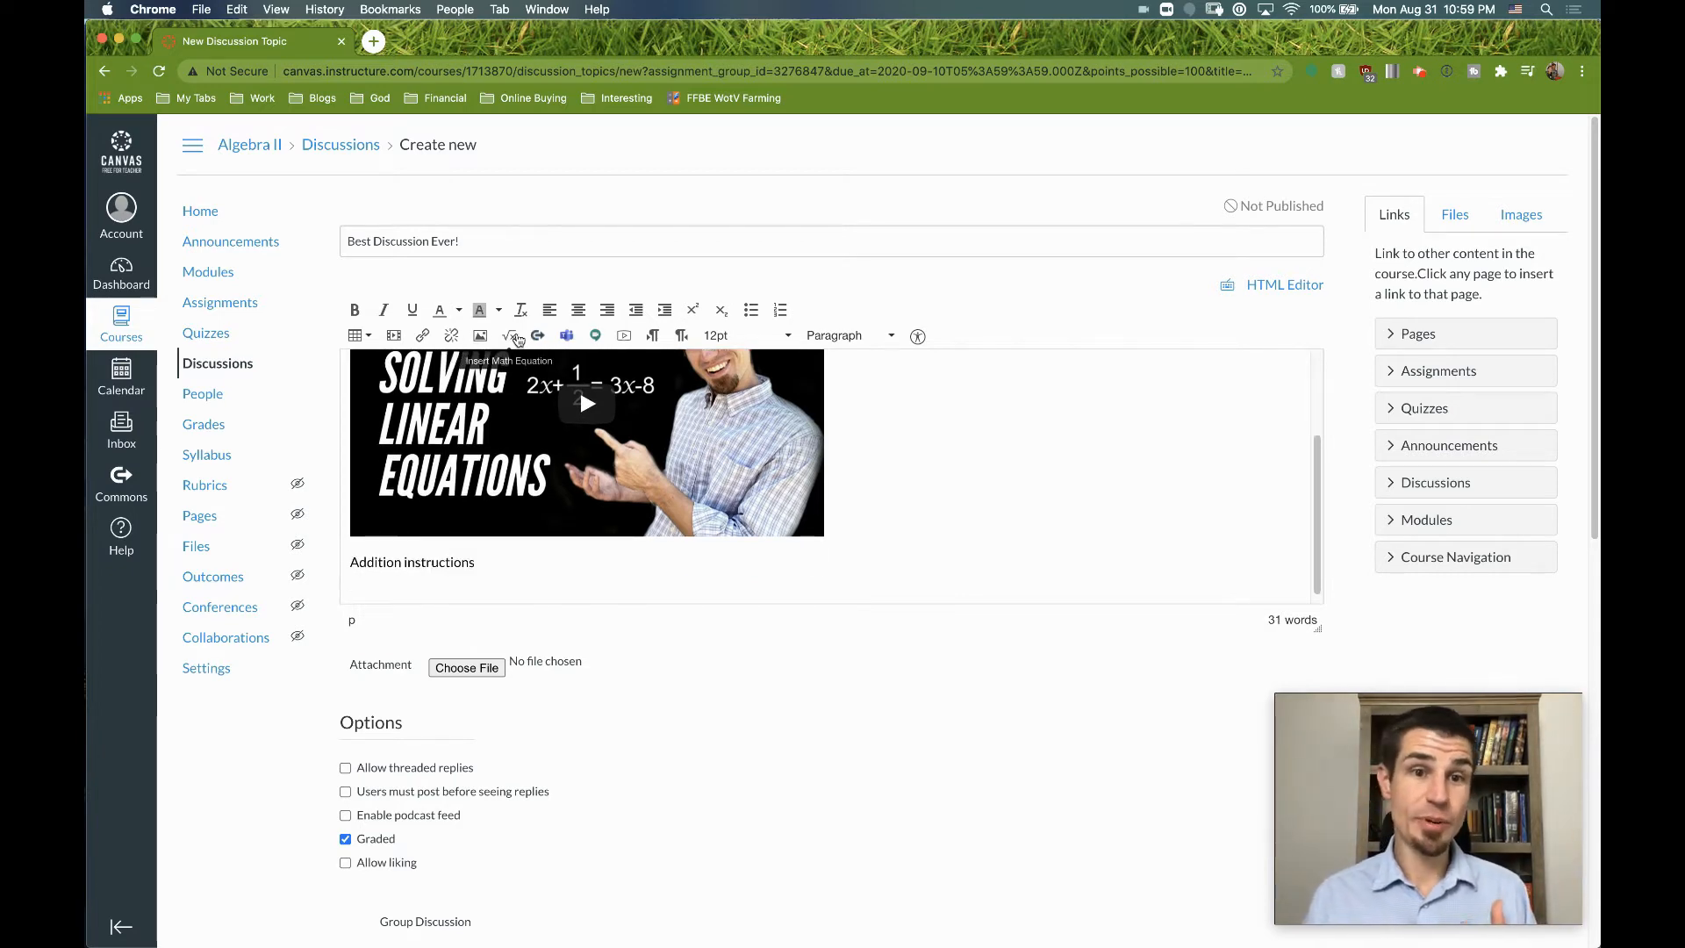
Insert the math equation f(x) = x^2 + 4 below the "Addition instructions" line, checking the advanced LaTeX view along the way
{"action": "left_click", "coordinate": [512, 338]}
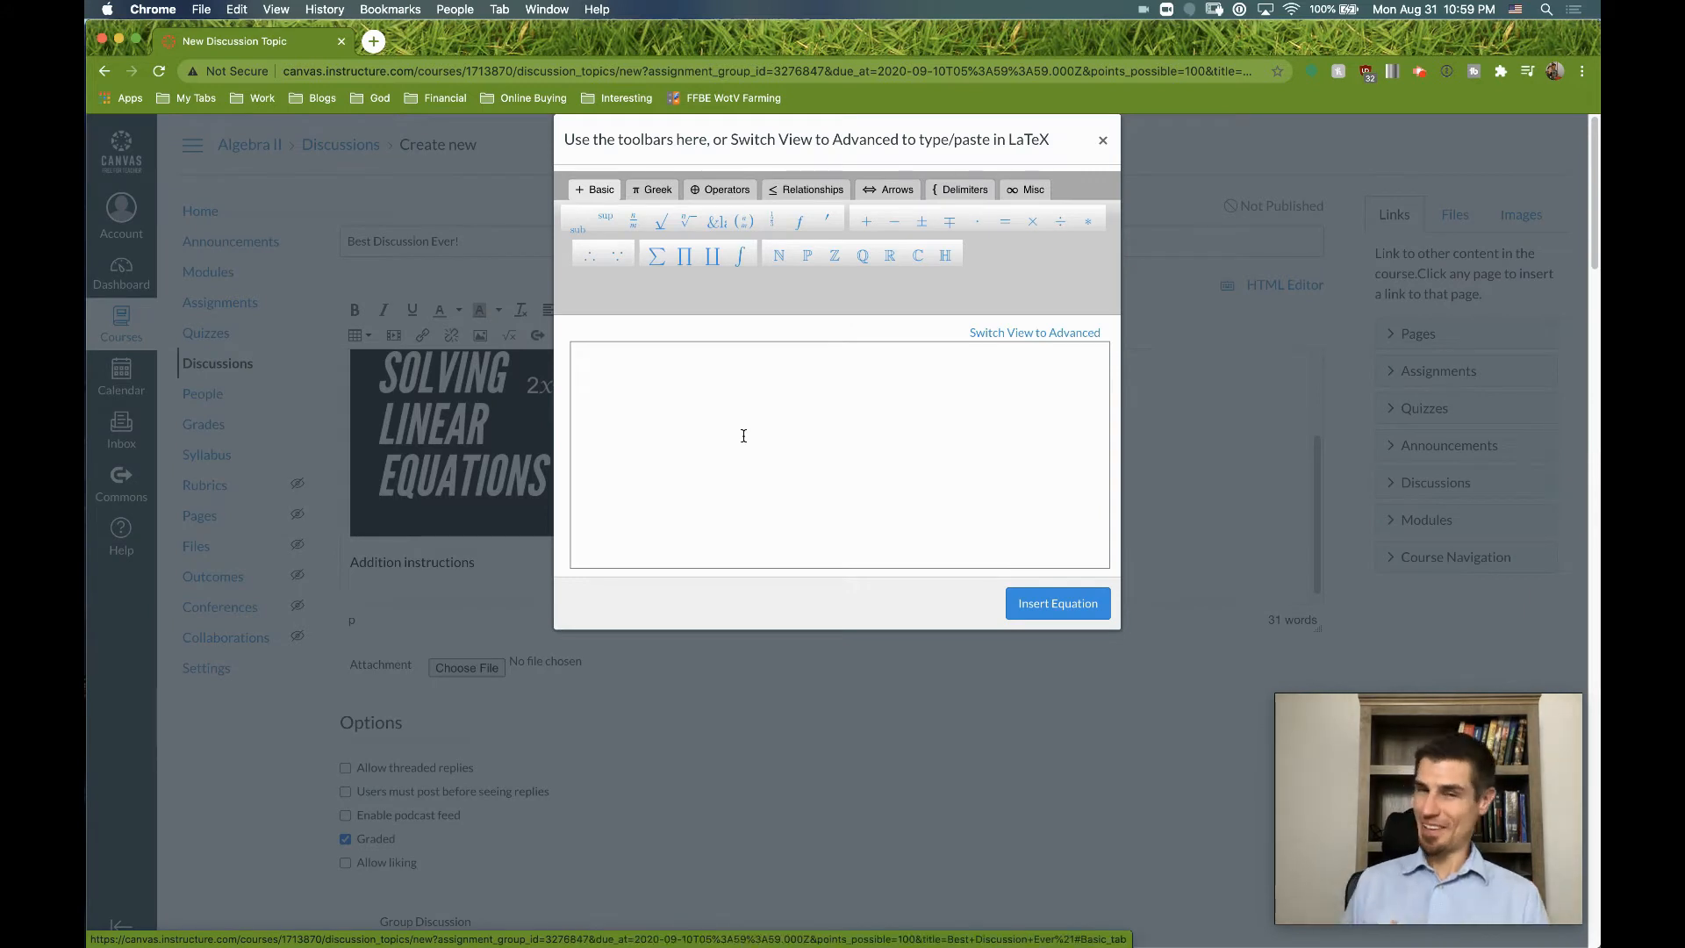
{"action": "left_click", "coordinate": [933, 444]}
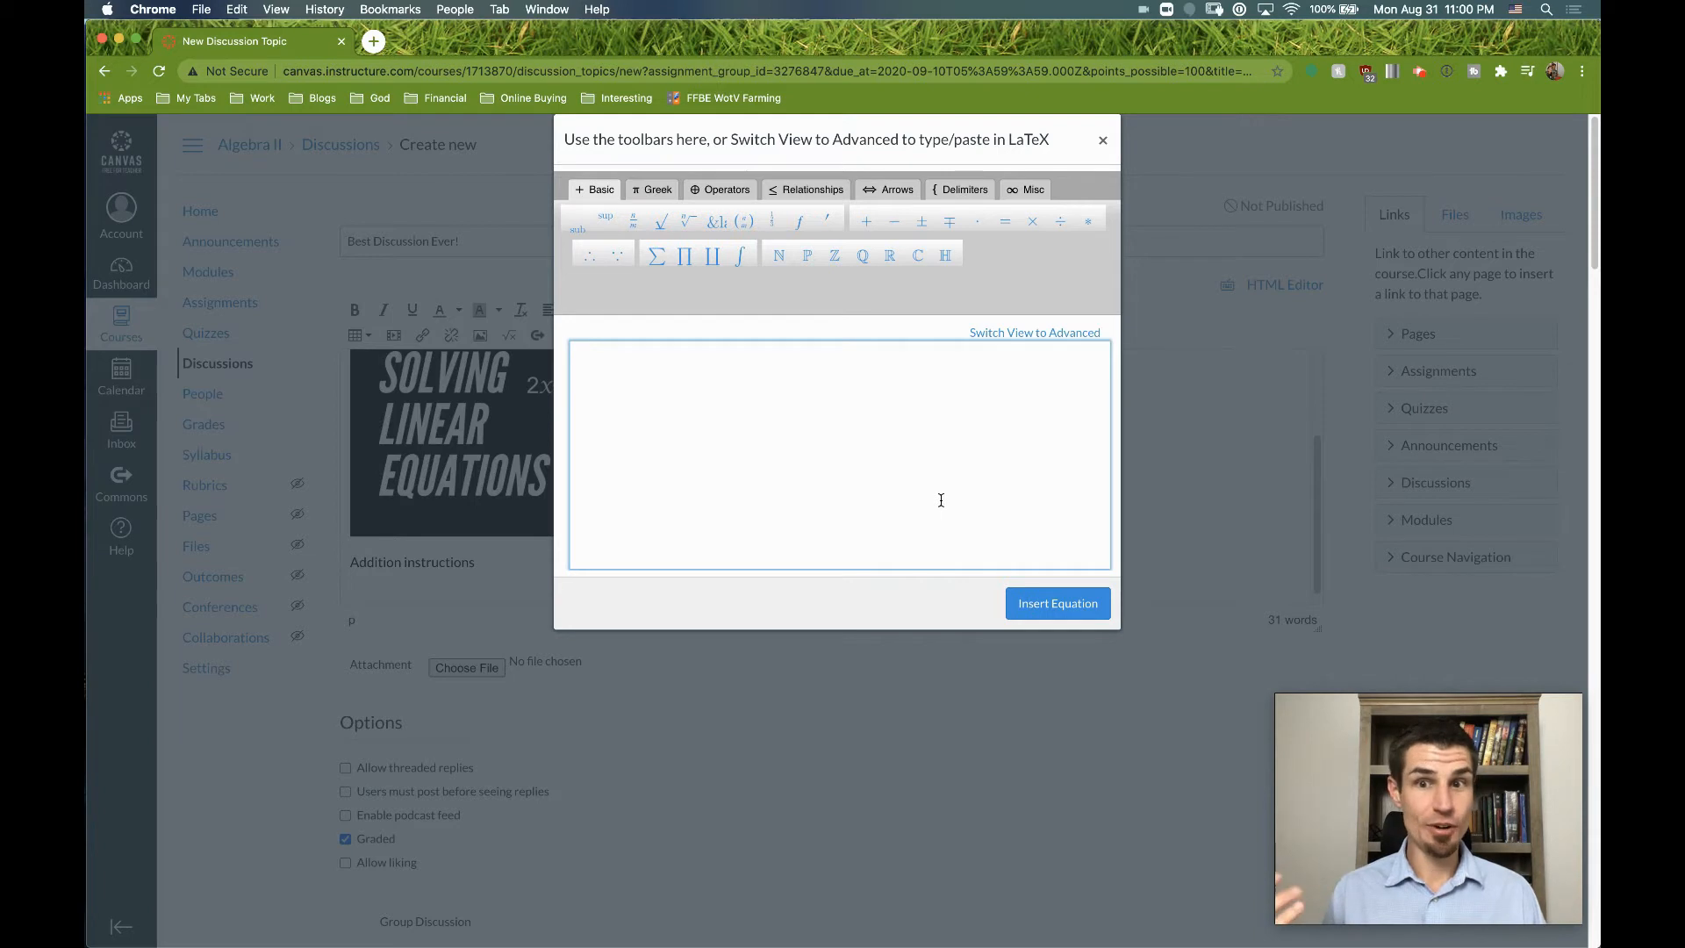
{"action": "left_click", "coordinate": [1031, 333]}
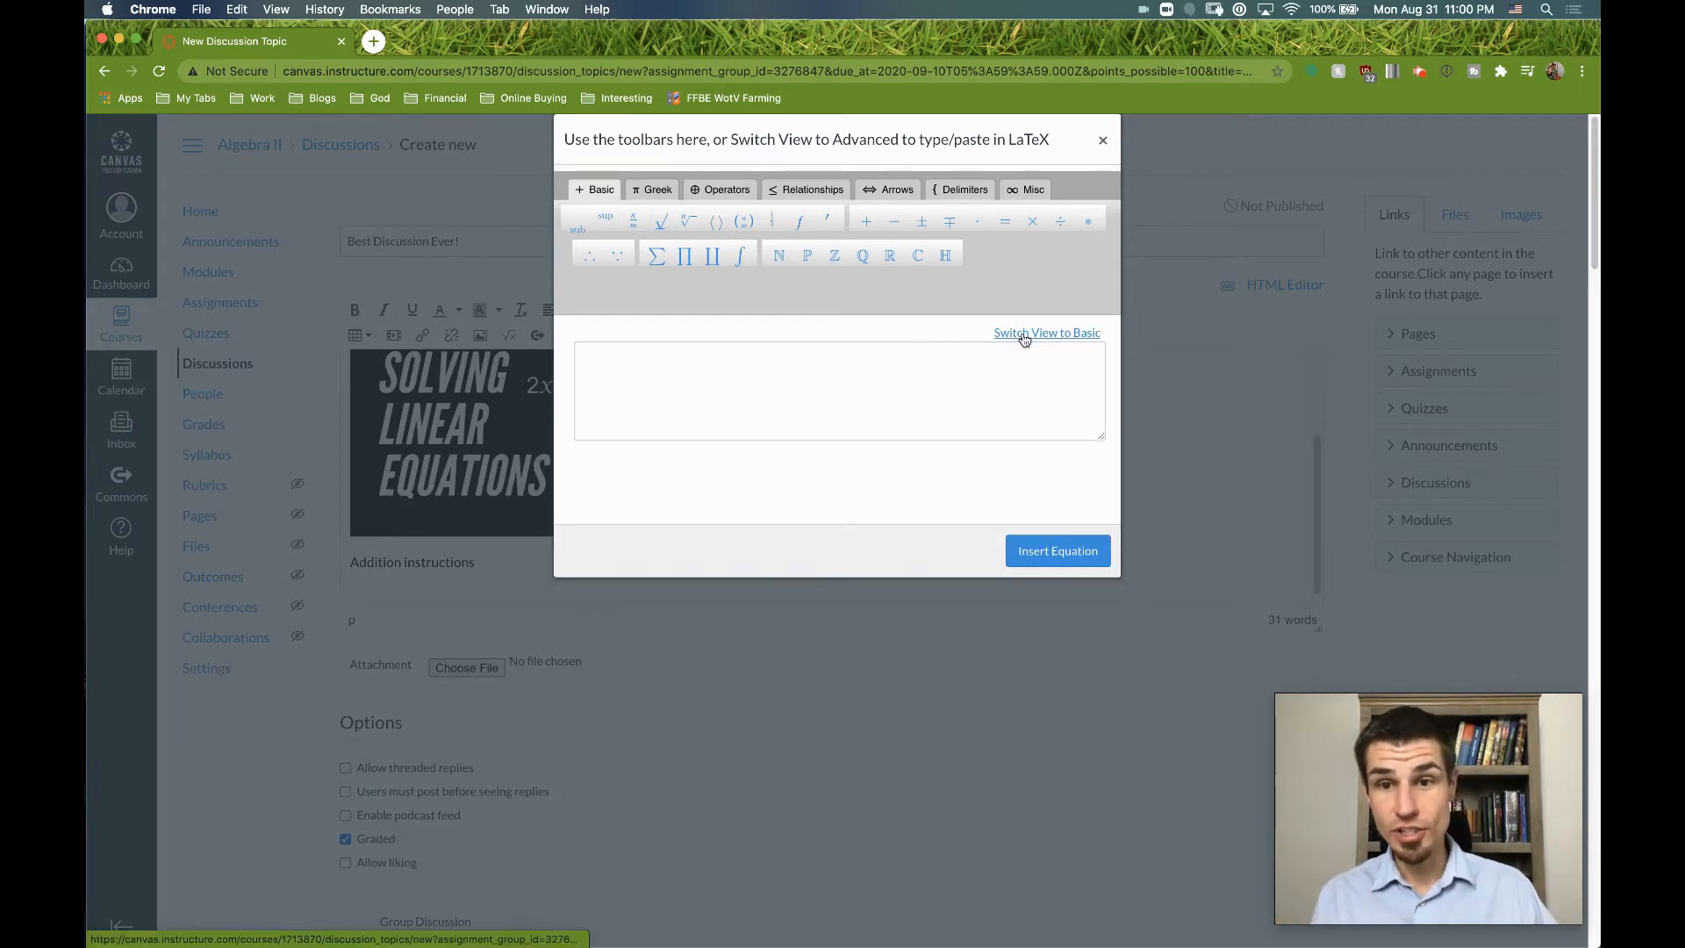
{"action": "left_click", "coordinate": [1014, 390]}
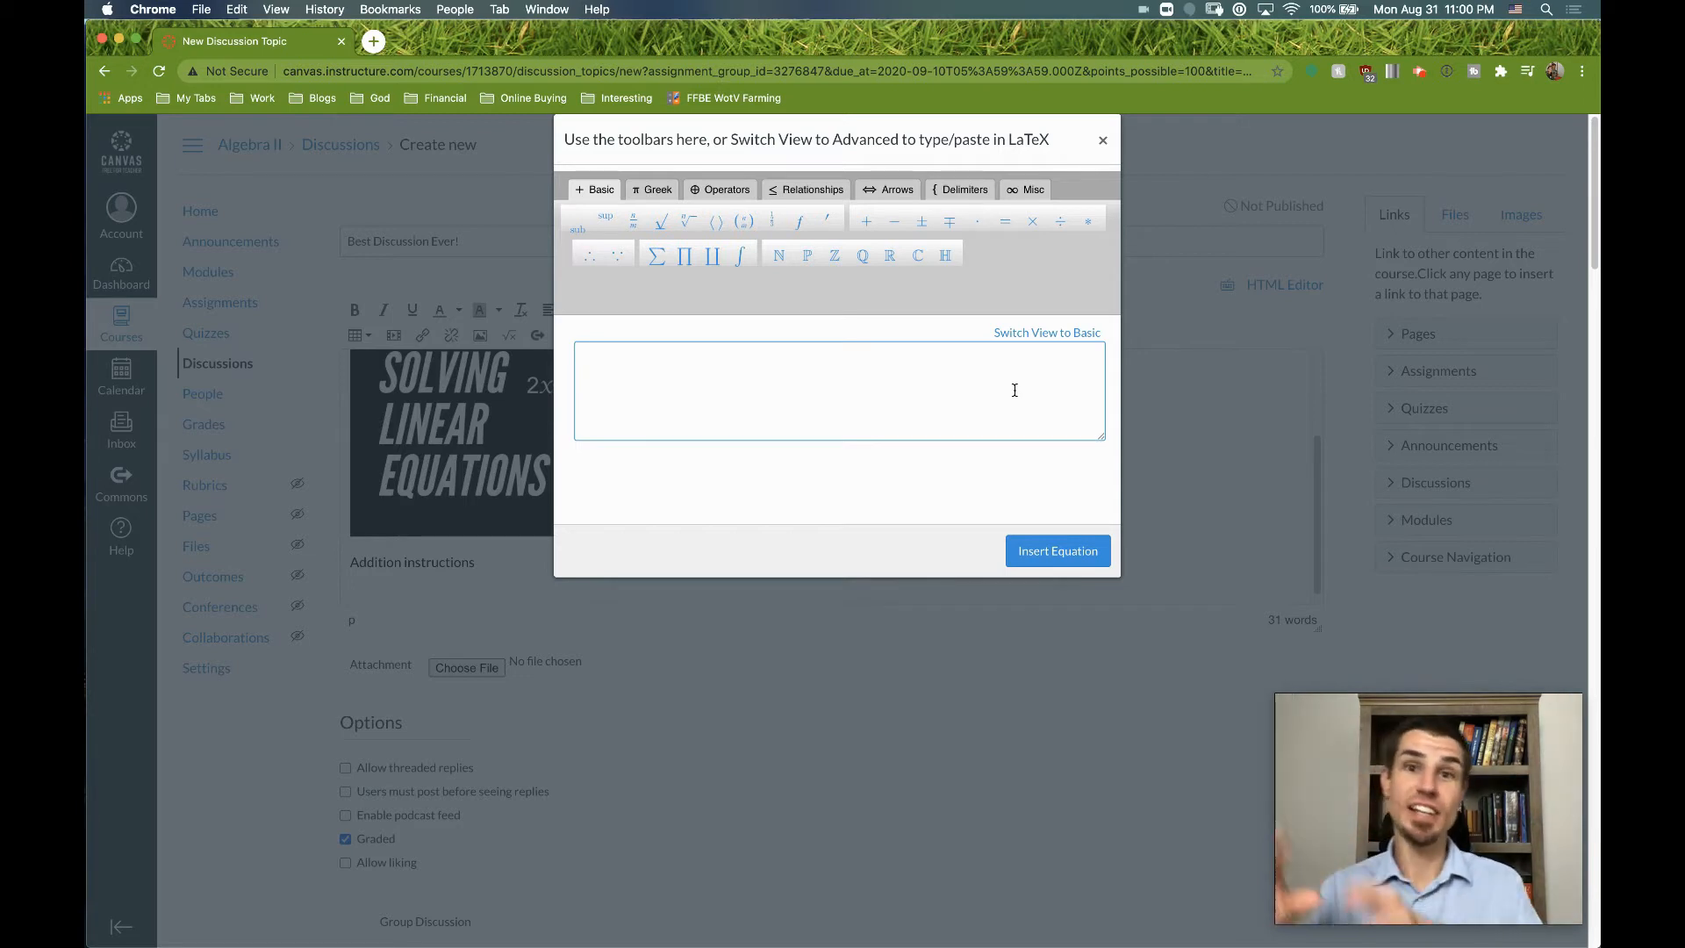
{"action": "left_click", "coordinate": [1049, 333]}
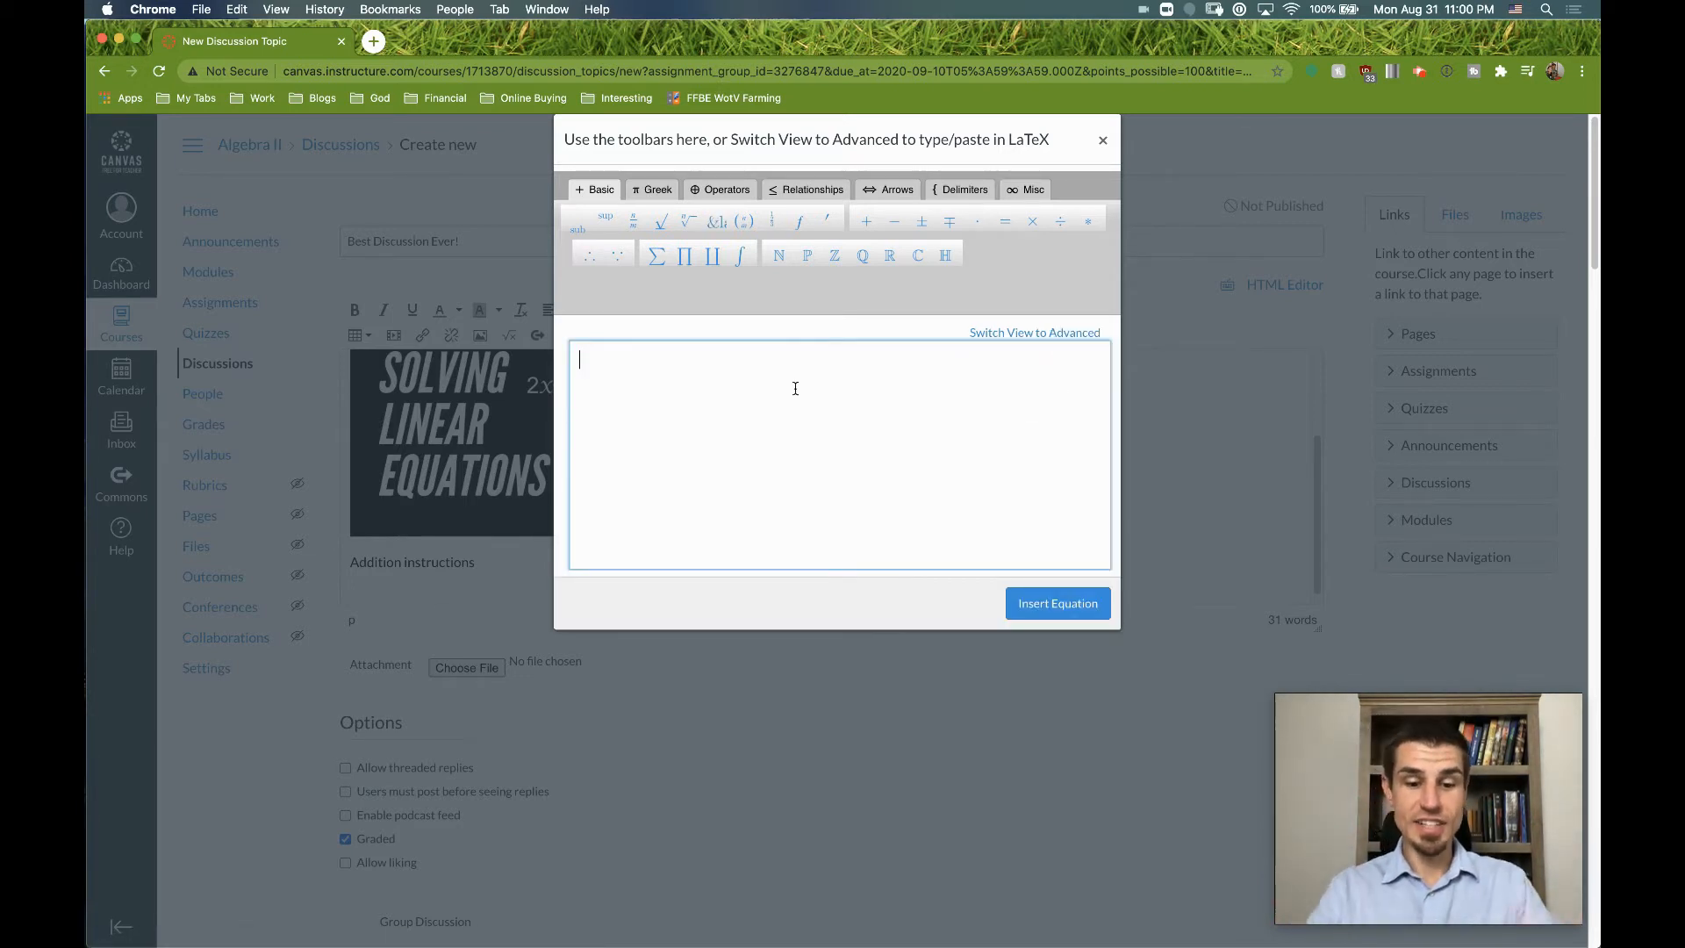
{"action": "type", "text": "f(x) =x^2+4"}
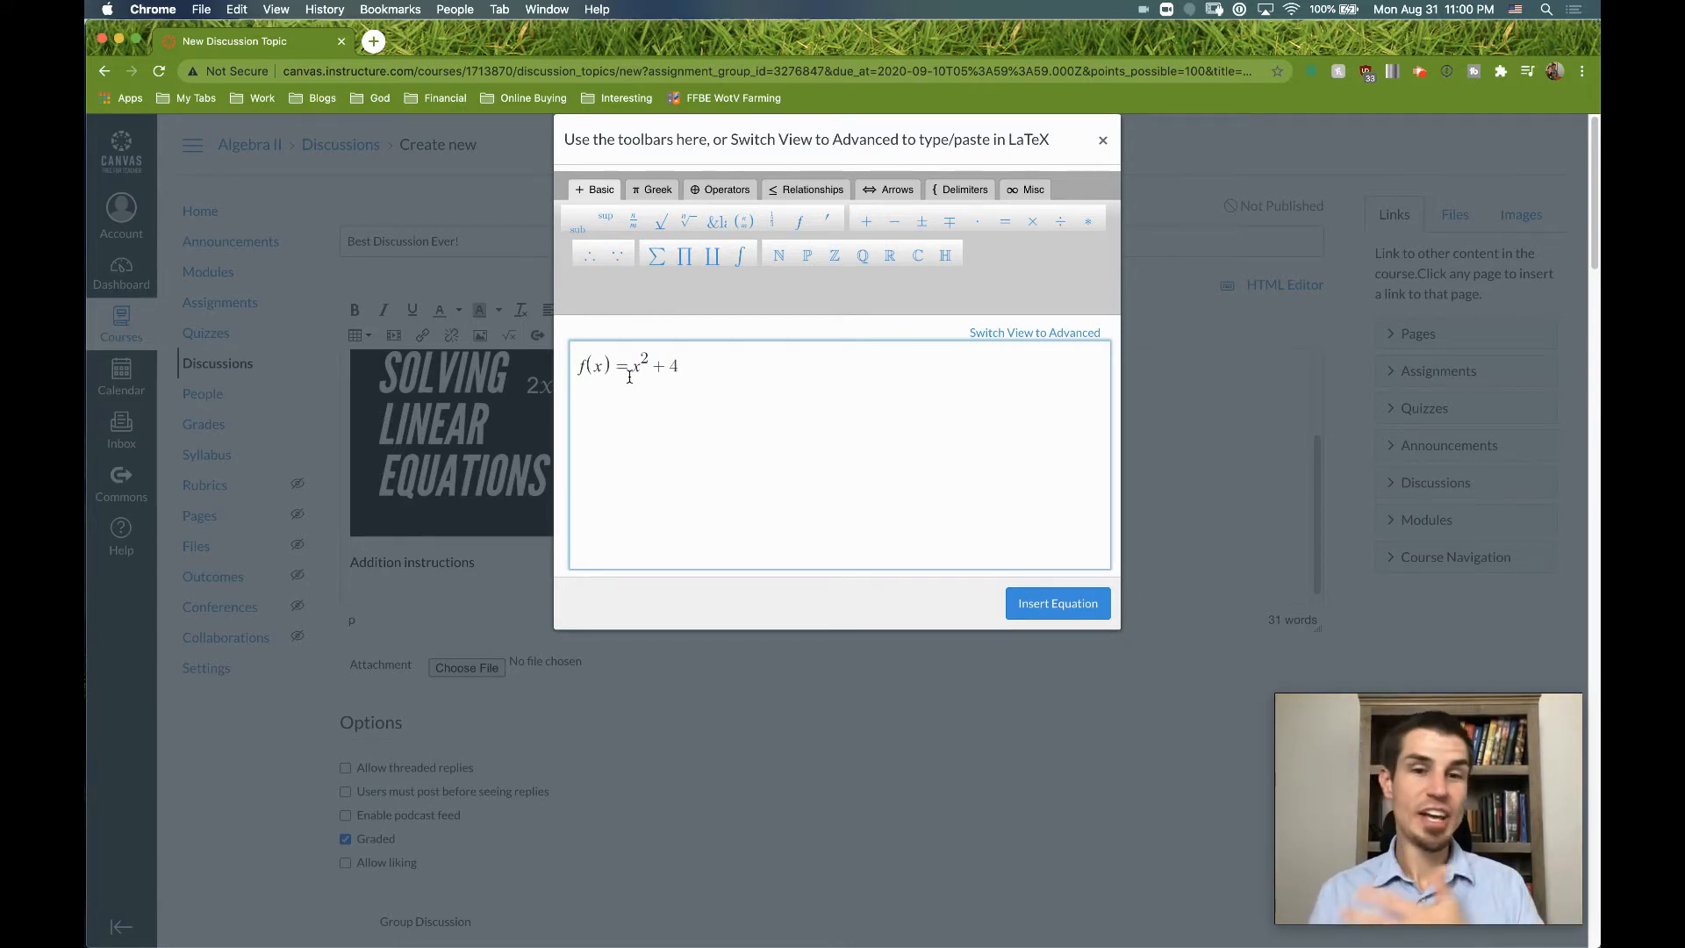
{"action": "left_click", "coordinate": [1057, 604]}
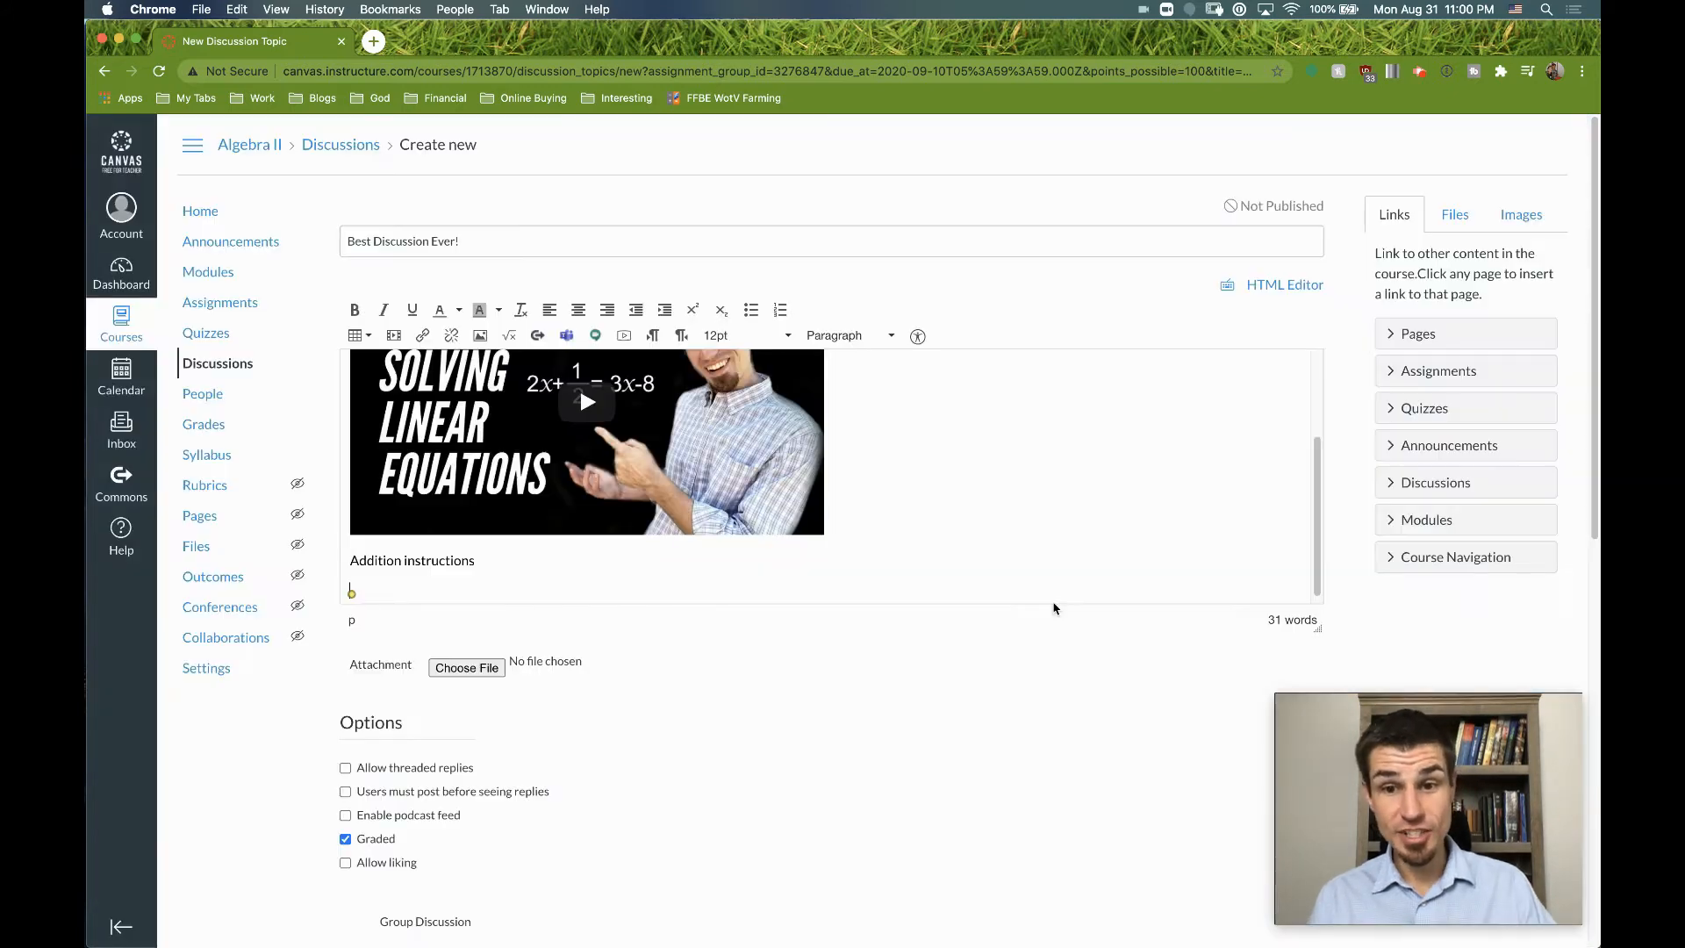
Reopen the inserted equation in the equation editor, reinsert it as is, and enlarge its image in the description
{"action": "left_click", "coordinate": [412, 592]}
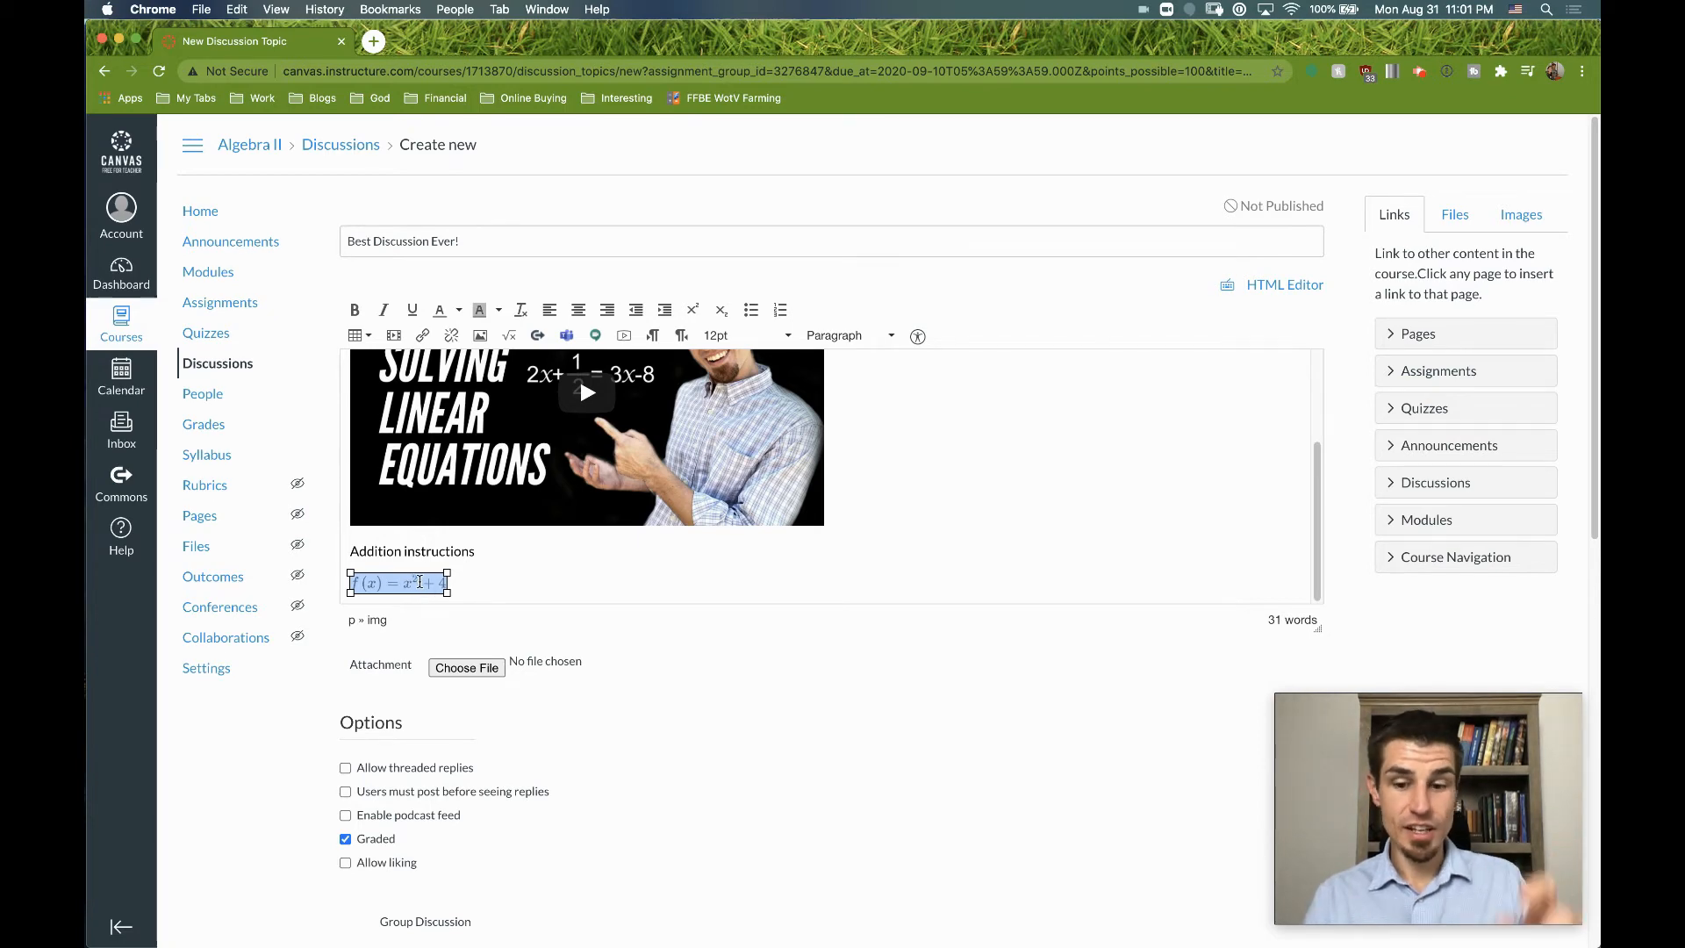
{"action": "left_click", "coordinate": [511, 335]}
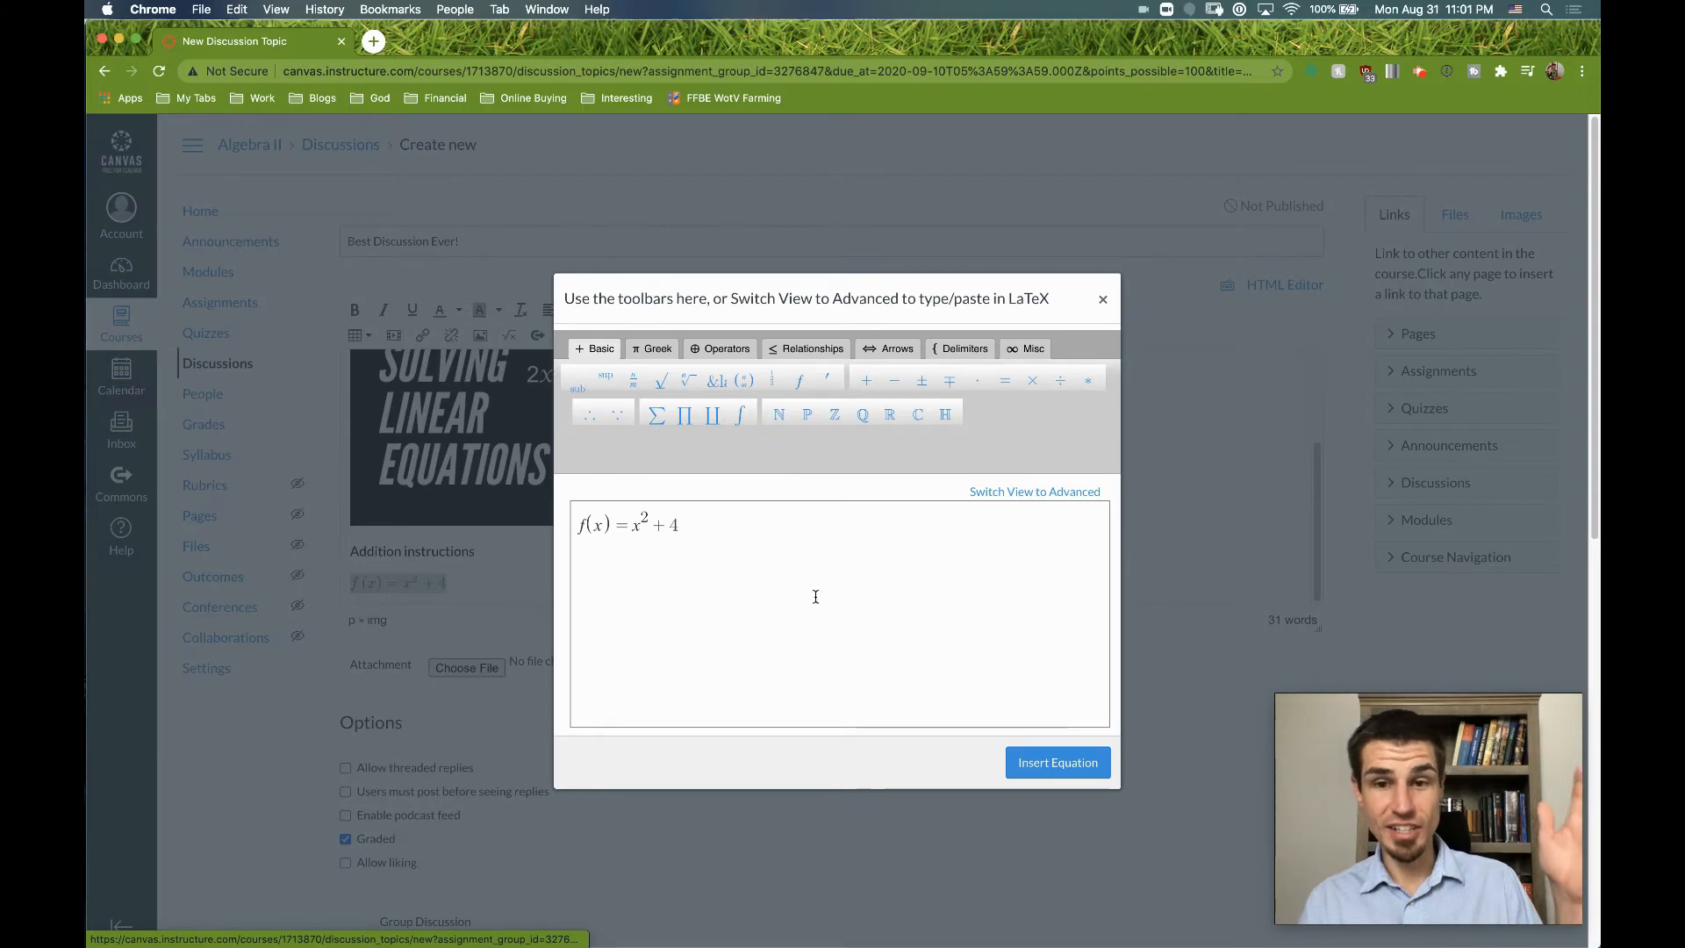
{"action": "left_click", "coordinate": [1058, 762]}
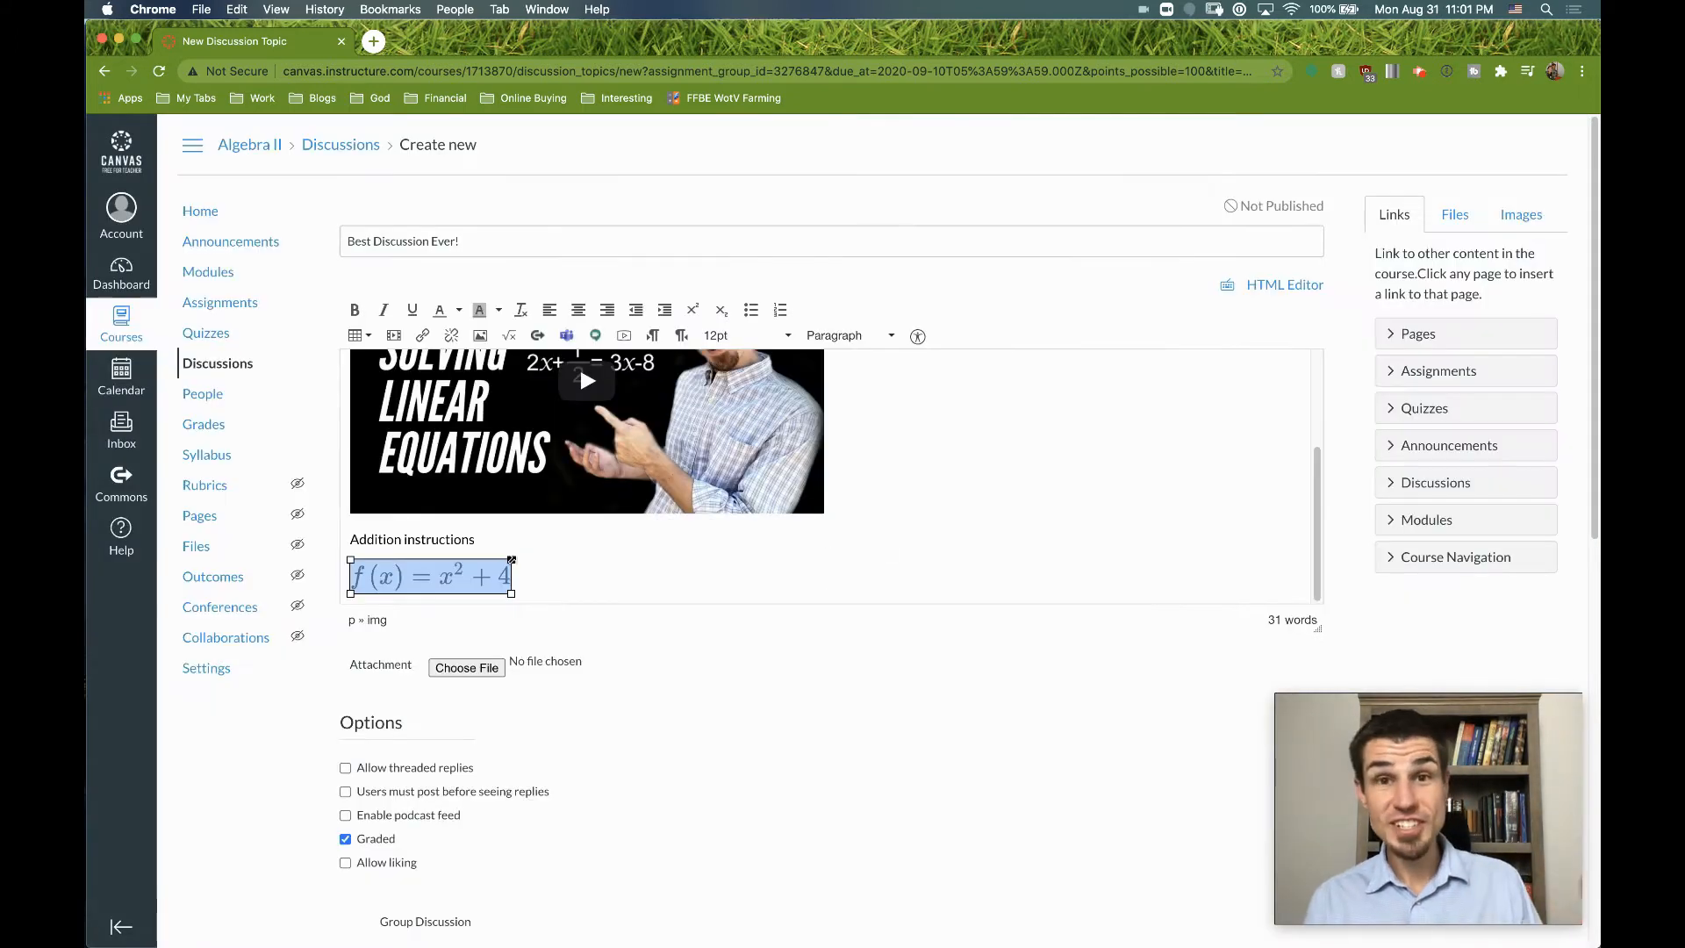
{"action": "left_click", "coordinate": [557, 577]}
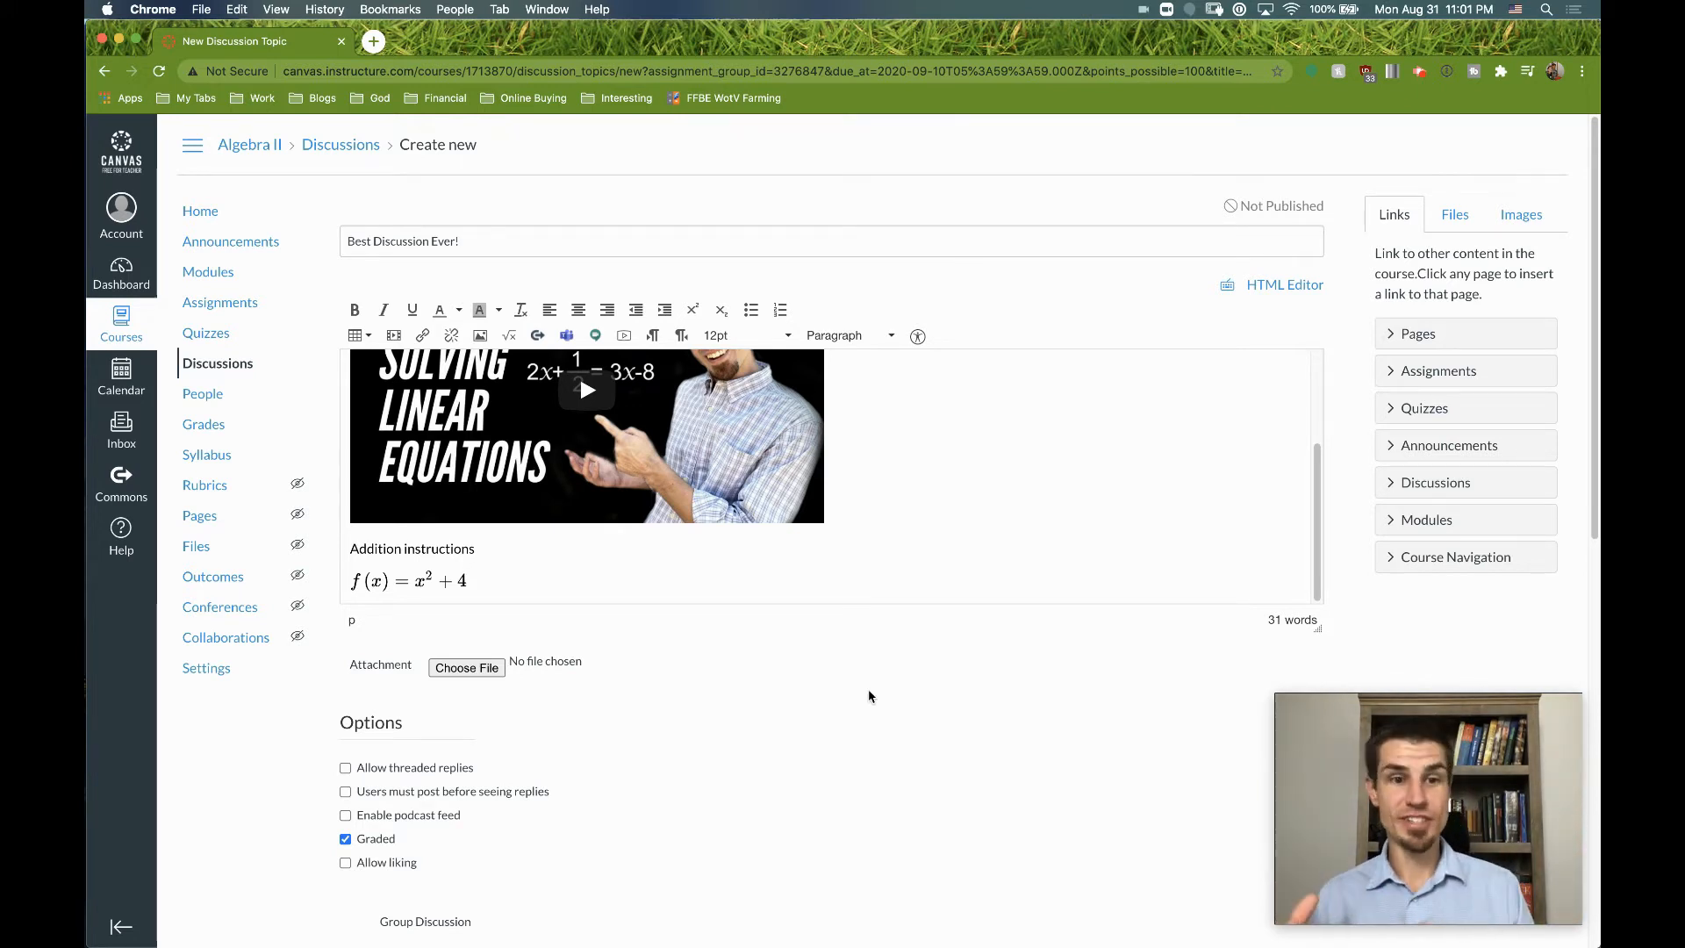
On a new line below the equation, record a short webcam media comment, starting over once before finishing it
{"action": "key", "text": "Return"}
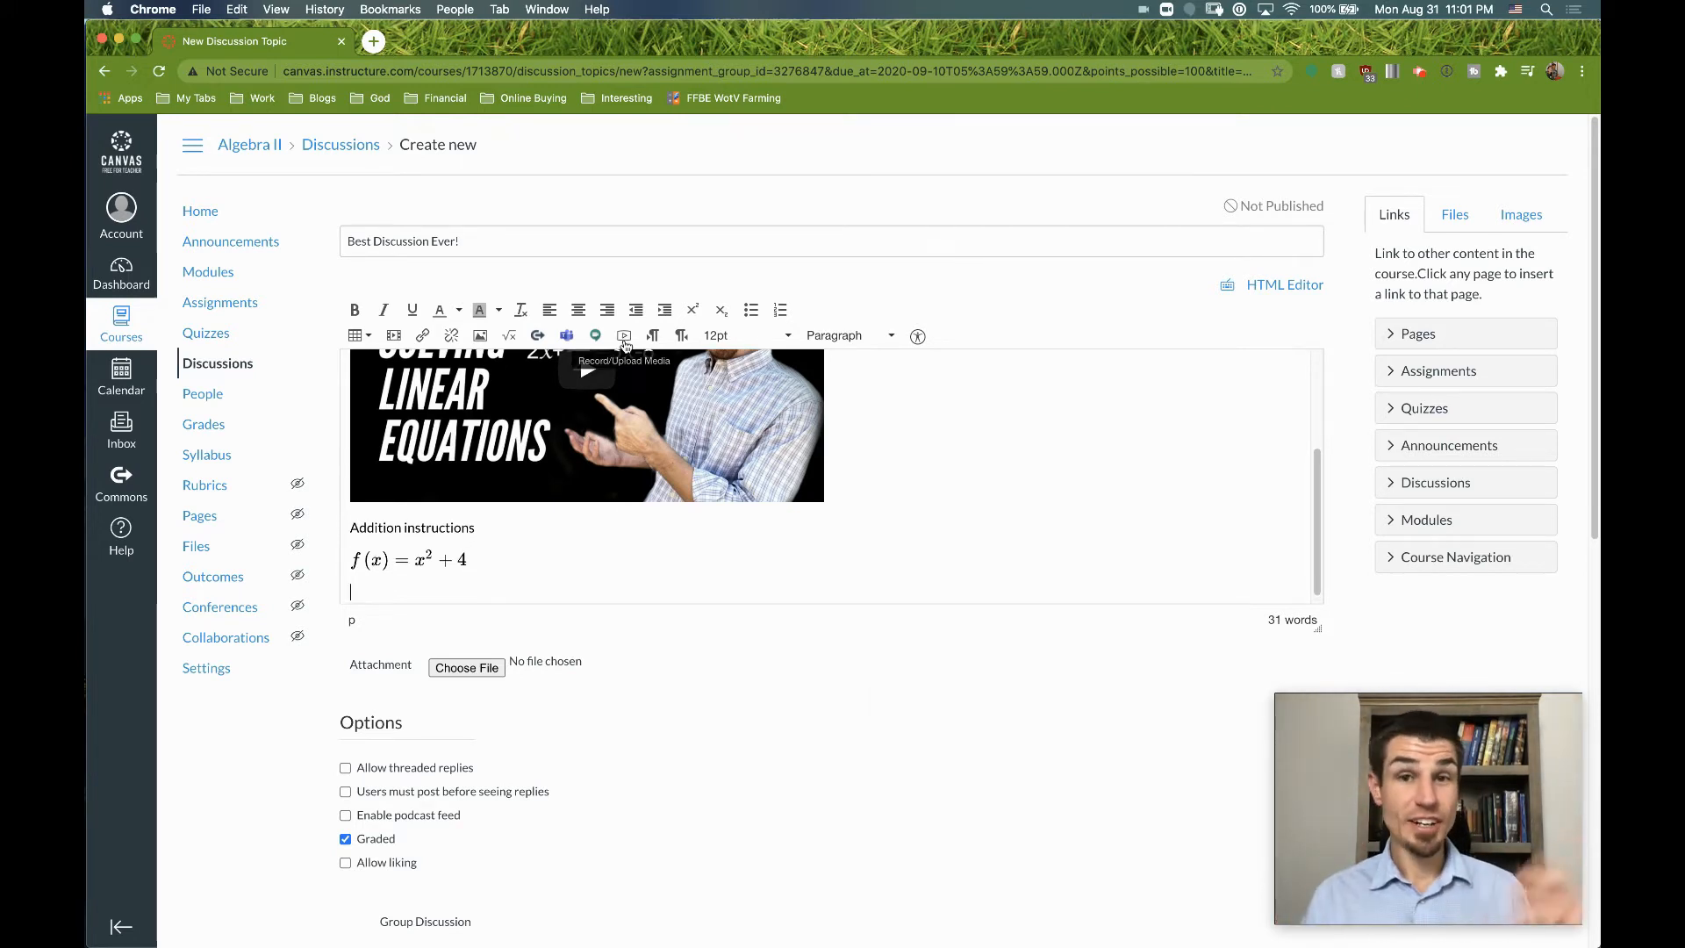
{"action": "left_click", "coordinate": [624, 337]}
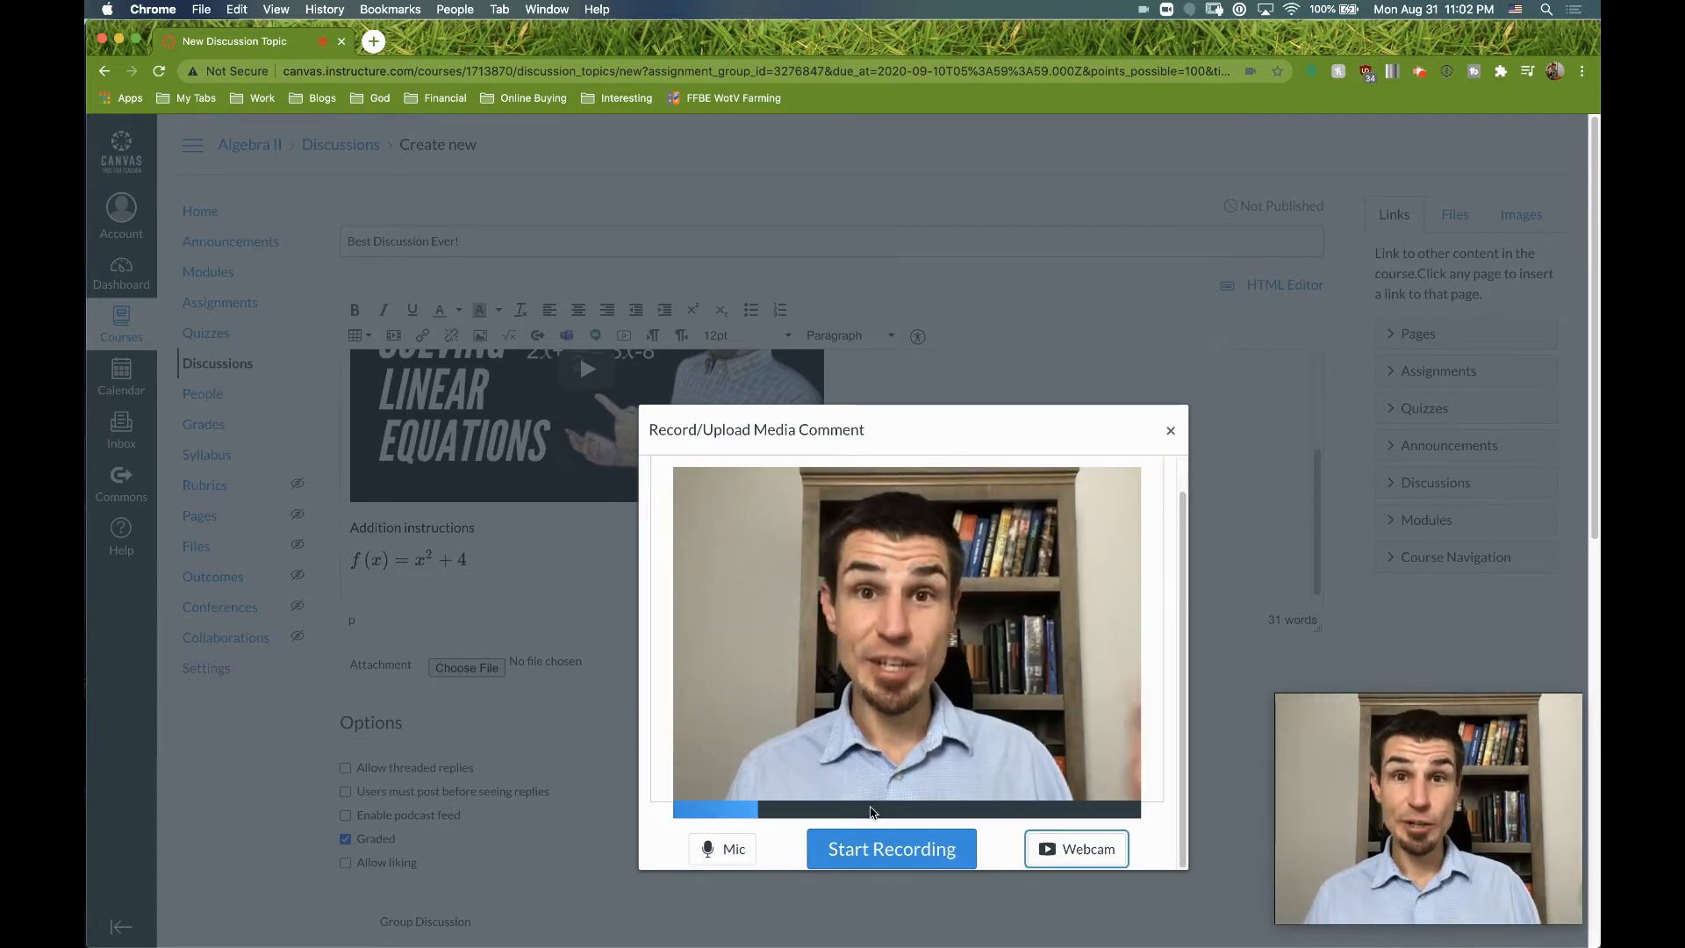
{"action": "left_click", "coordinate": [895, 845]}
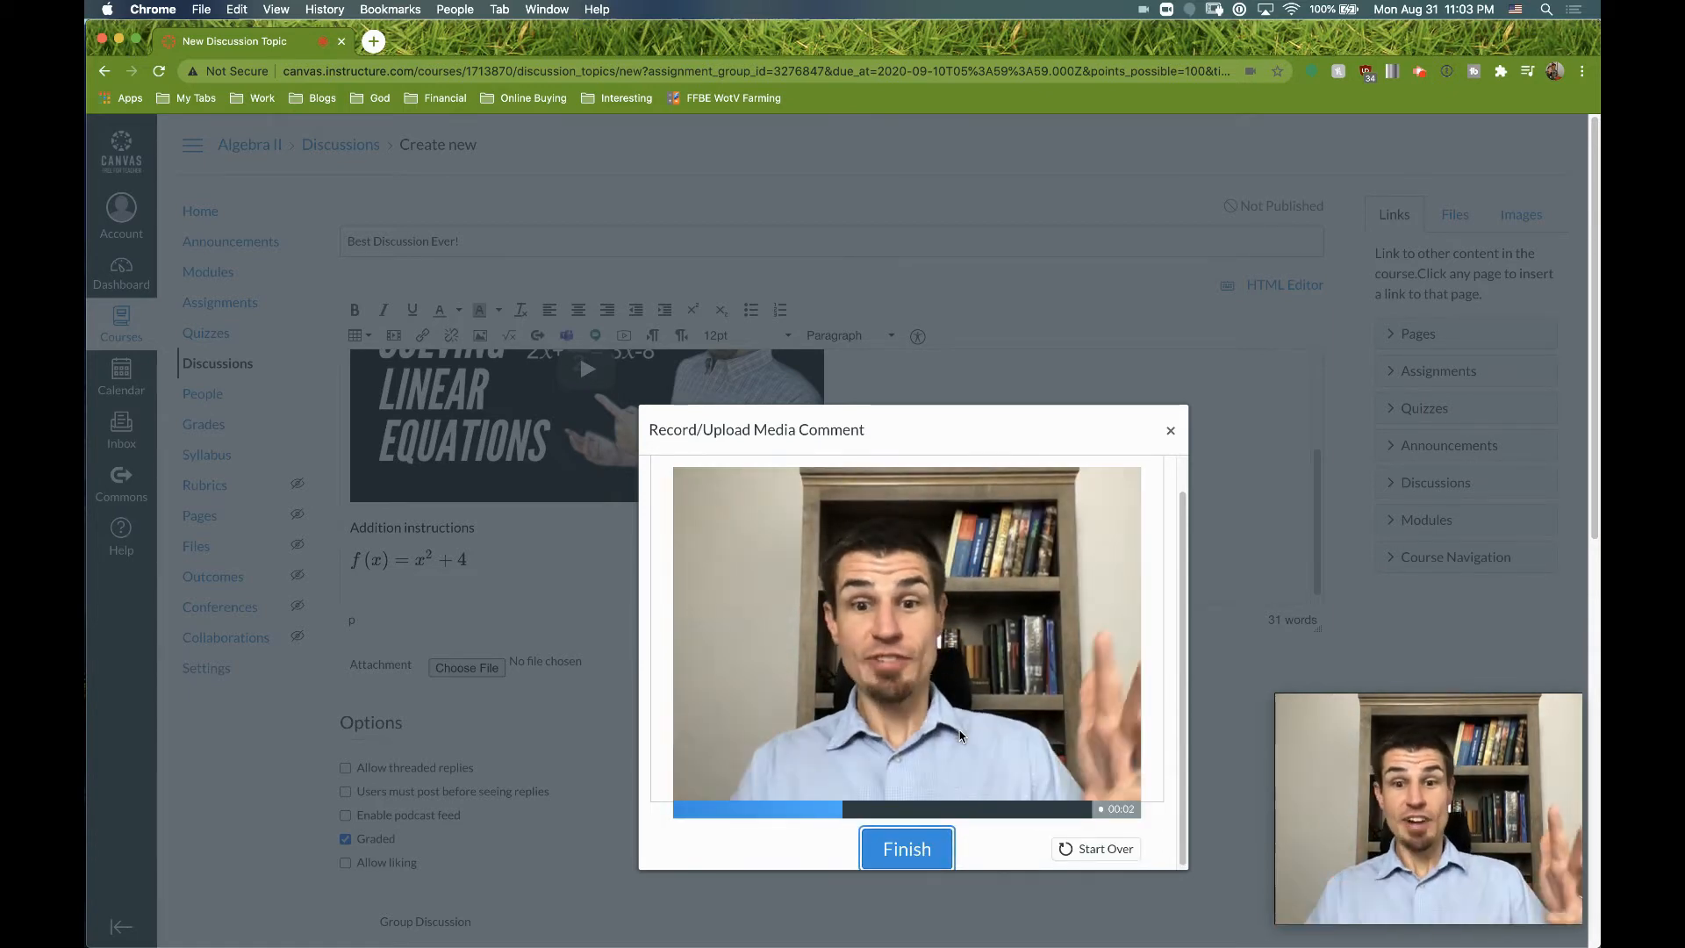
{"action": "left_click", "coordinate": [1108, 850]}
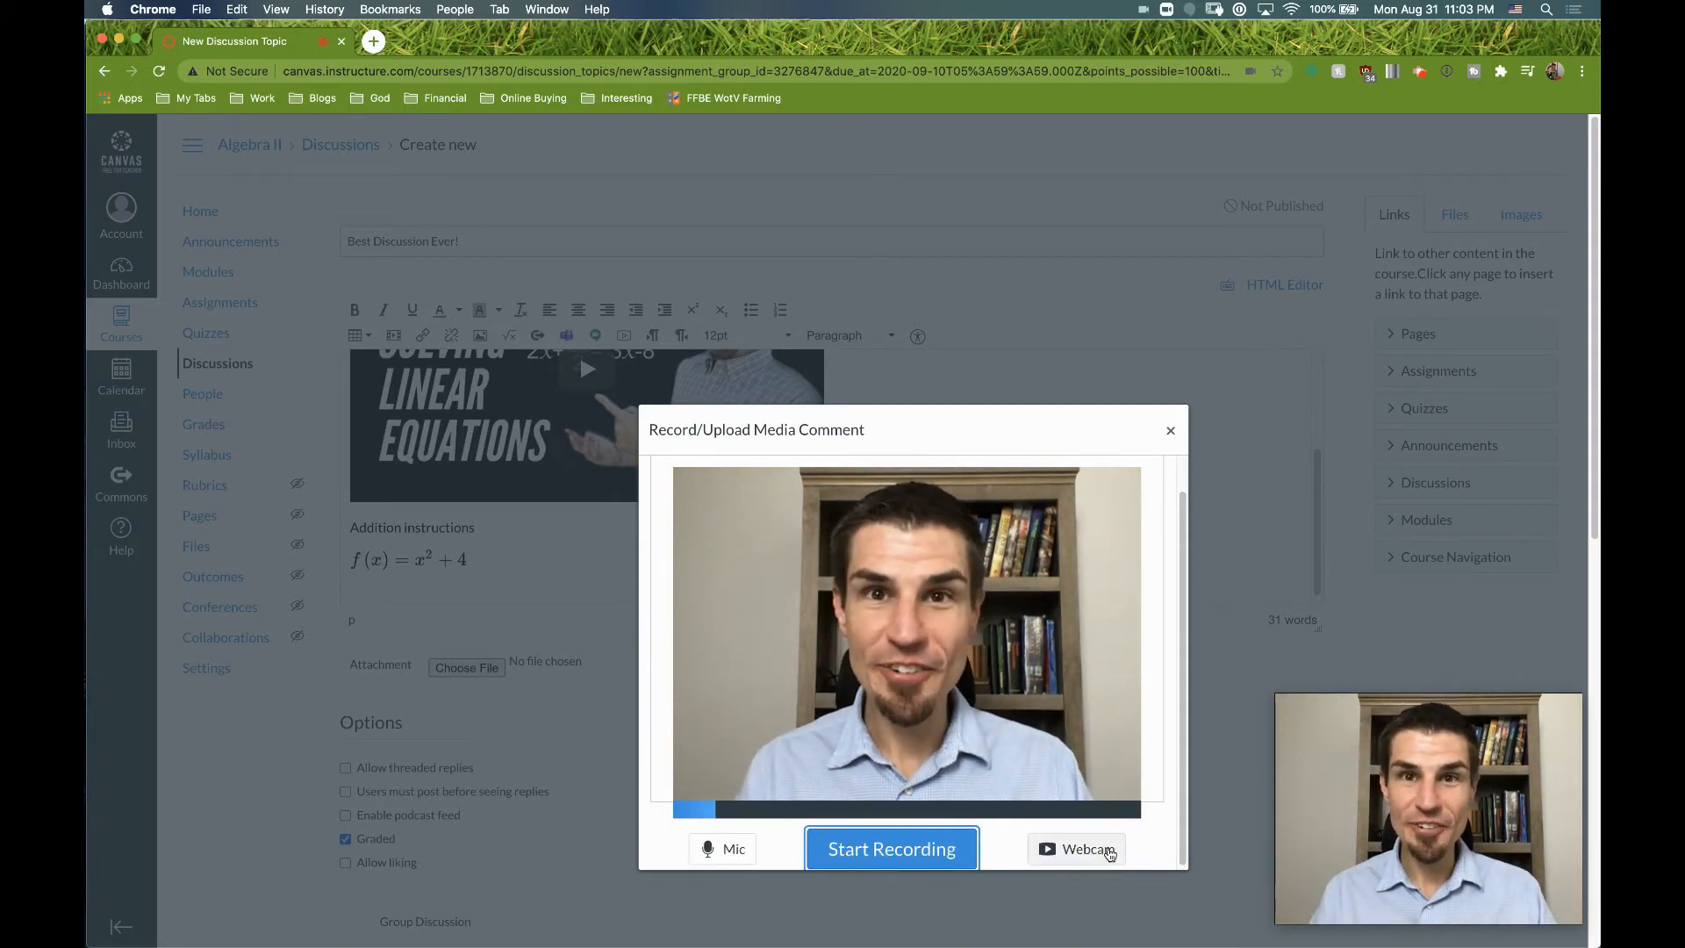
{"action": "left_click", "coordinate": [908, 866]}
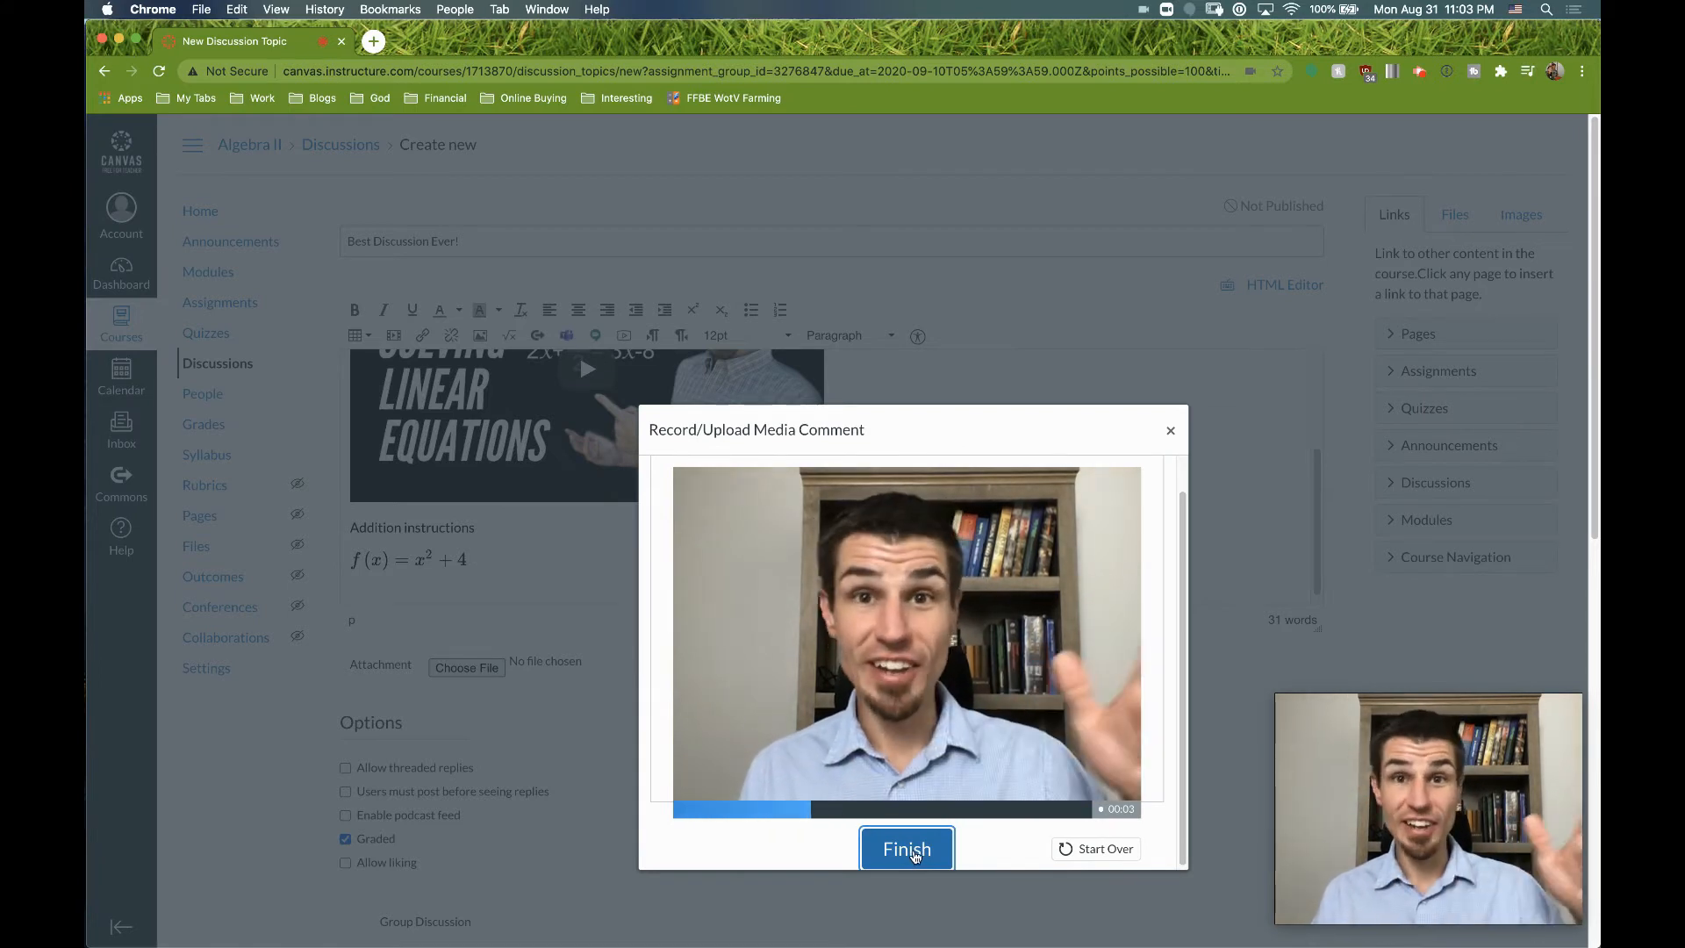
{"action": "left_click", "coordinate": [913, 856]}
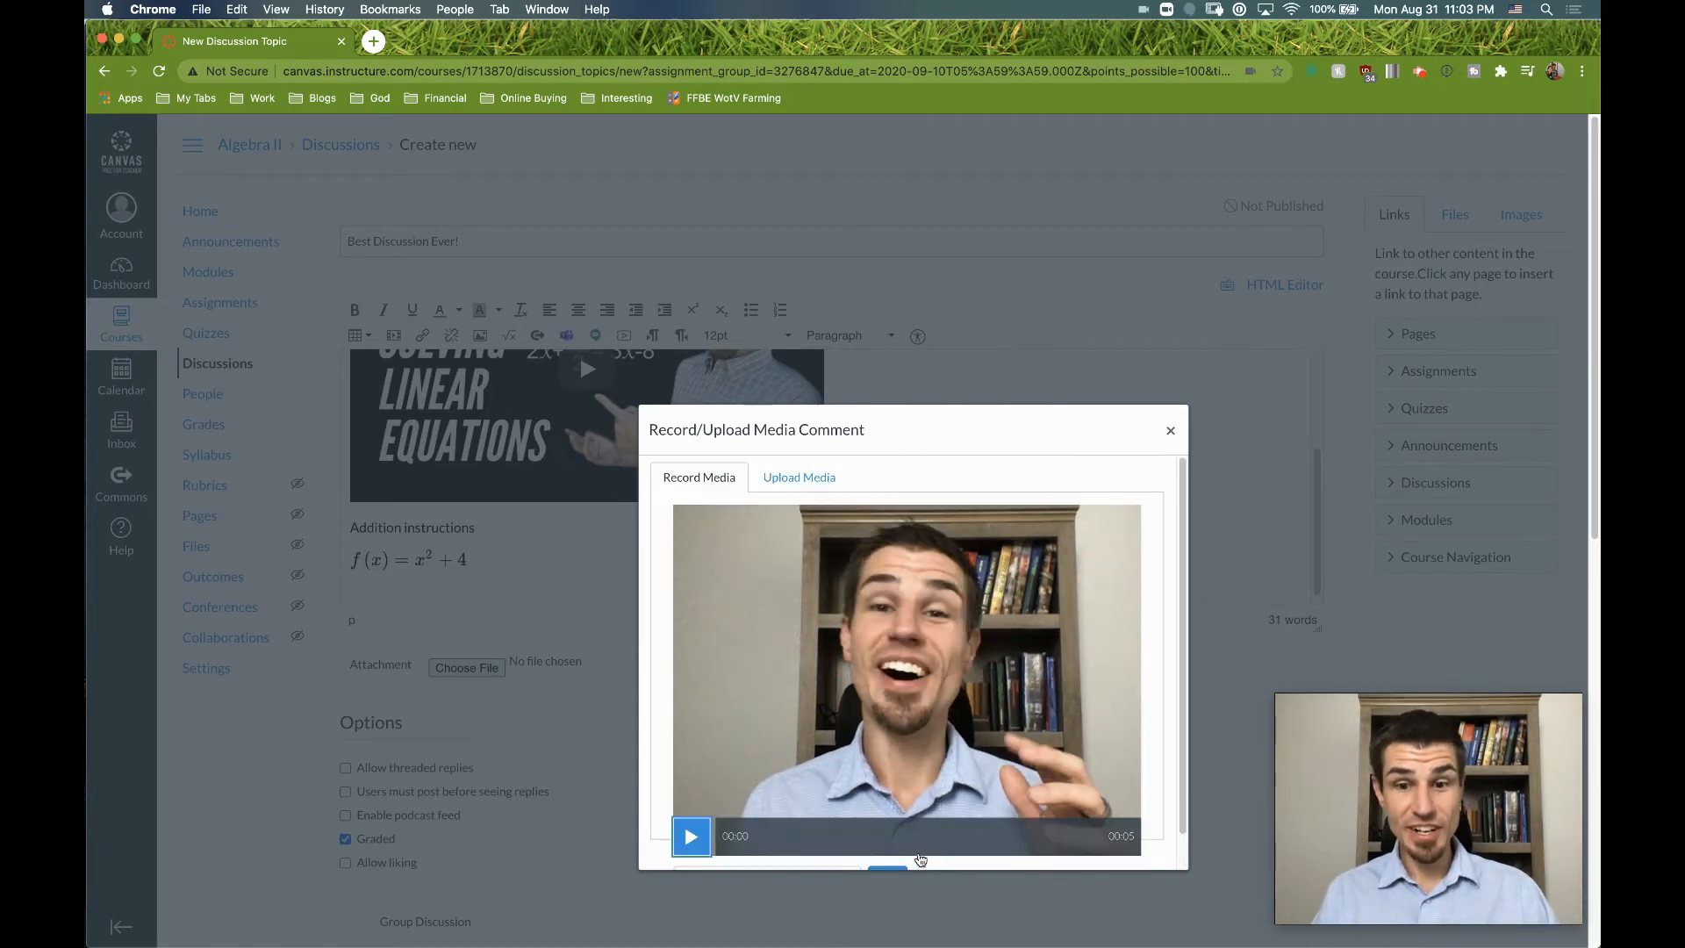
Title the recording "Discussion" and save it into the discussion's description
{"action": "scroll", "coordinate": [894, 716], "scroll_direction": "down", "scroll_amount": 1}
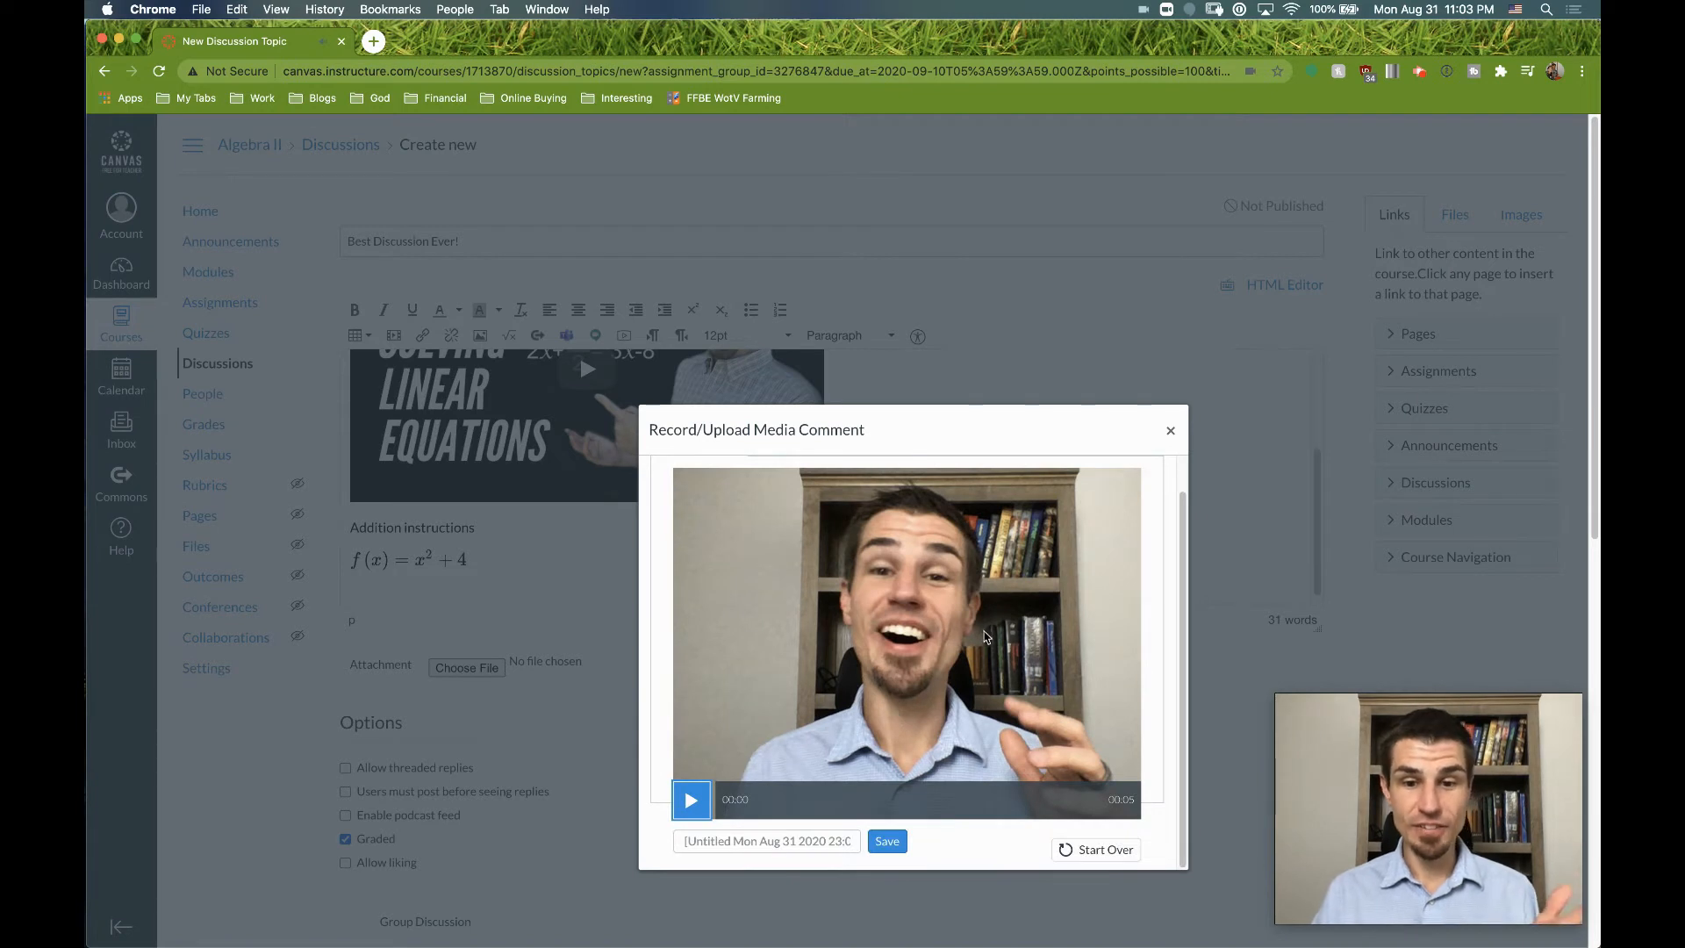
{"action": "left_click", "coordinate": [827, 836]}
{"action": "type", "text": "Discussion"}
{"action": "left_click", "coordinate": [886, 841]}
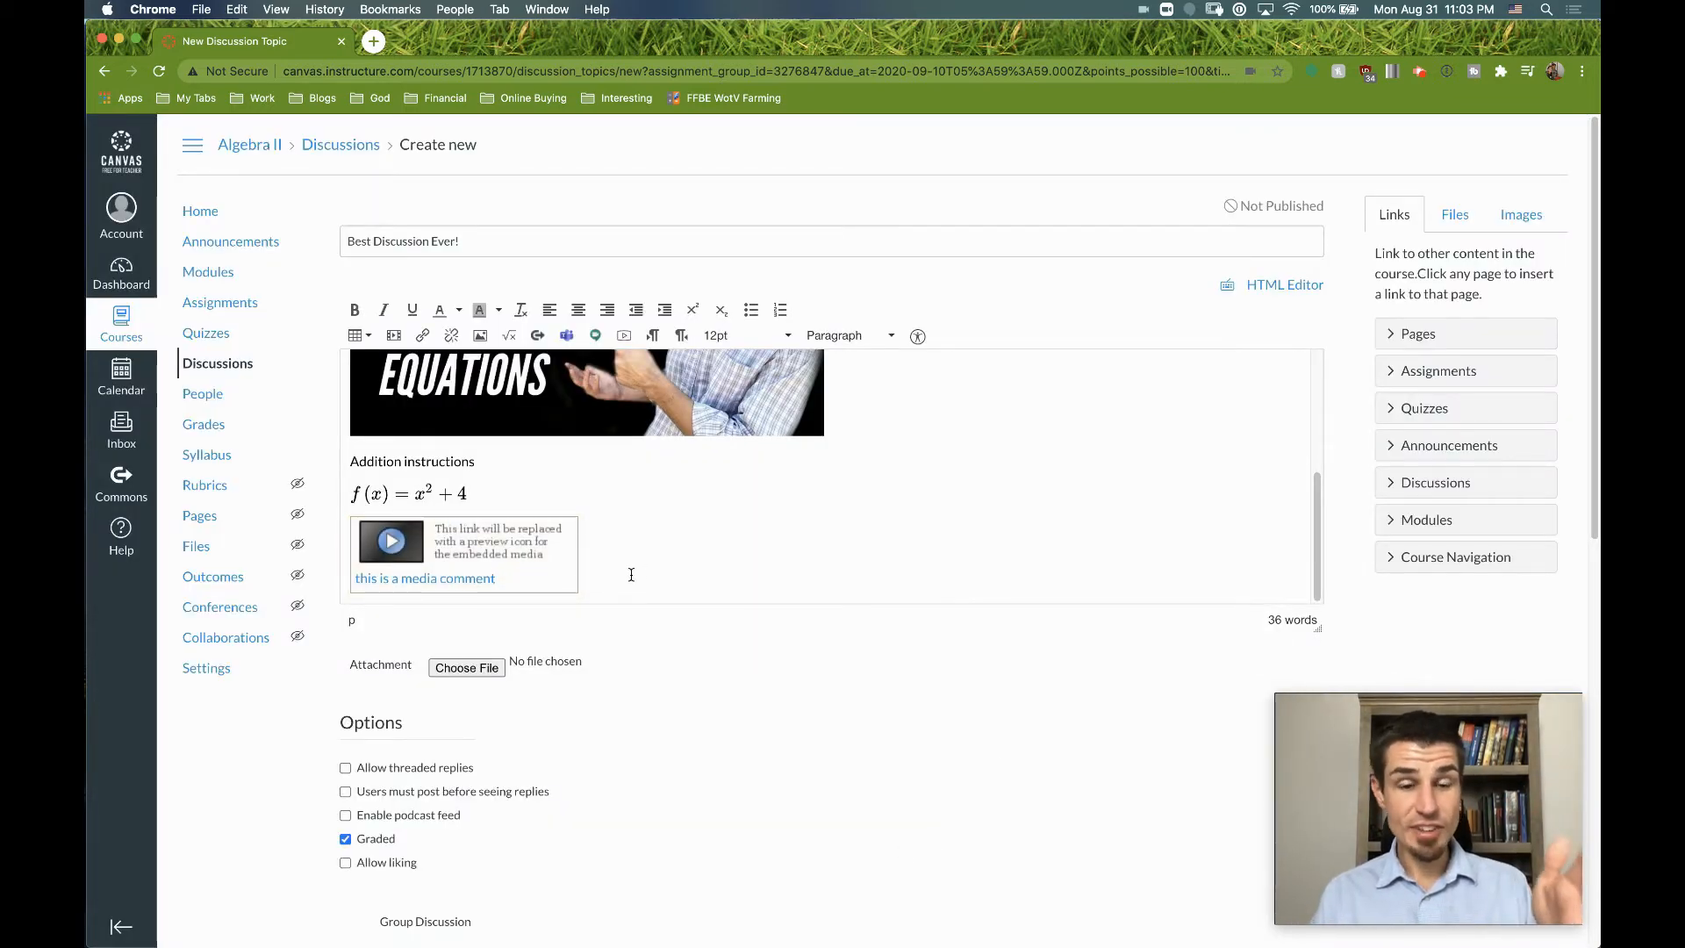
{"action": "left_click", "coordinate": [664, 570]}
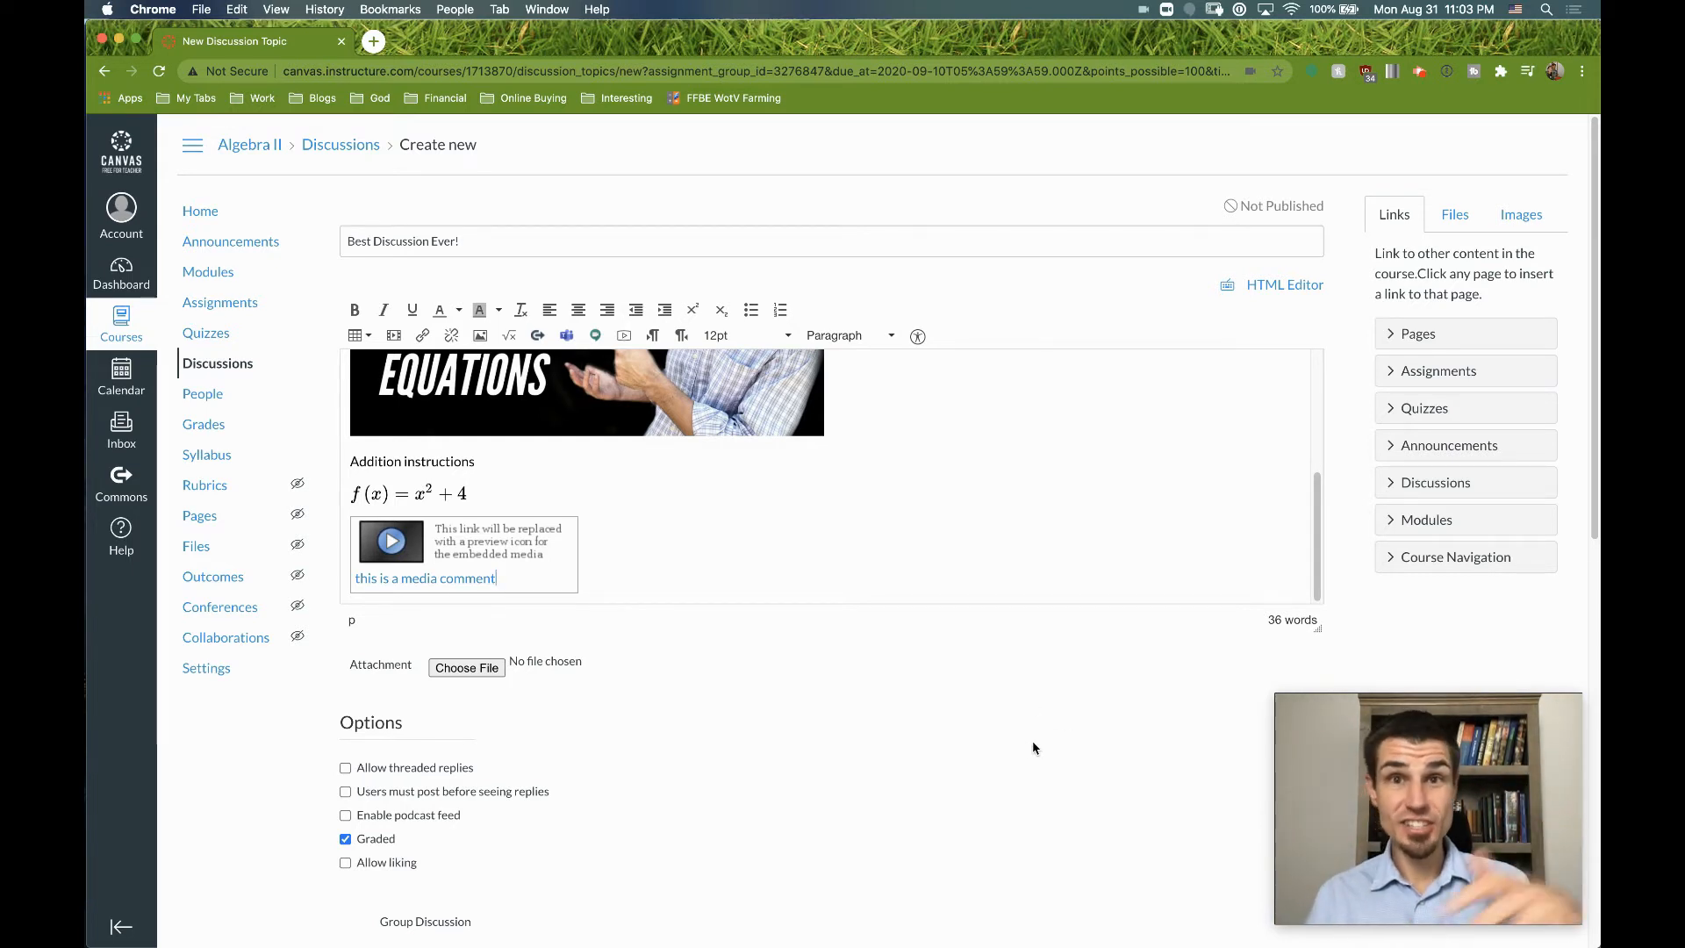
Allow threaded replies and require users to post before seeing replies in the discussion's options
{"action": "scroll", "coordinate": [1012, 727], "scroll_direction": "down", "scroll_amount": 4}
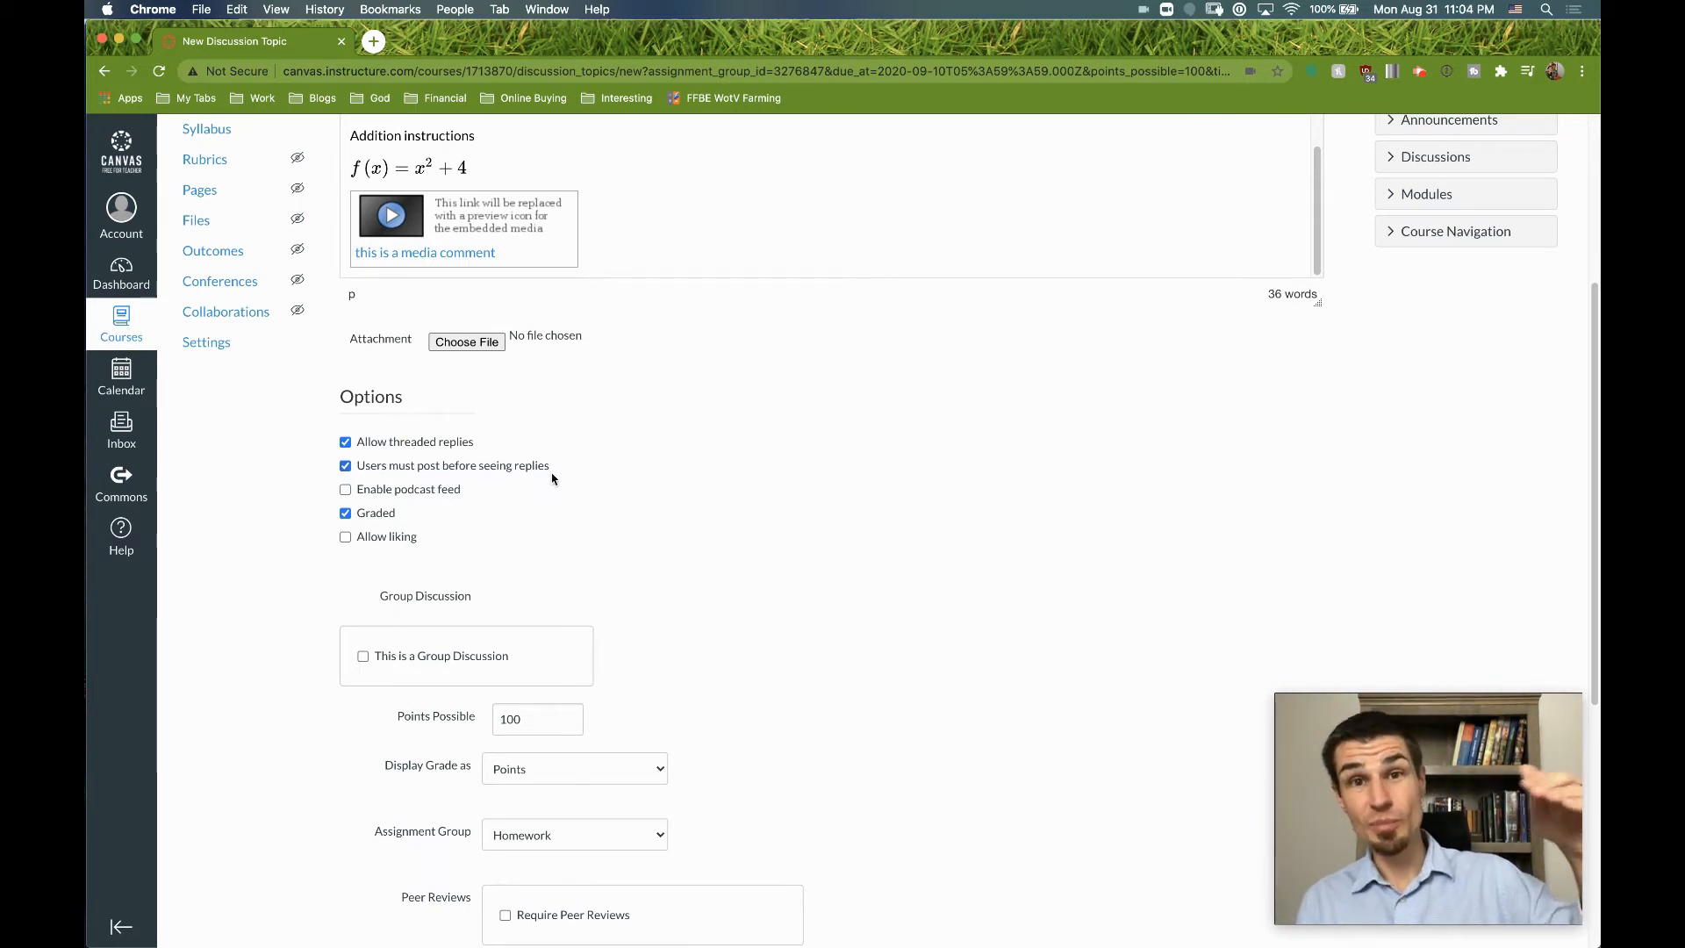
{"action": "scroll", "coordinate": [1310, 494], "scroll_direction": "up", "scroll_amount": 5}
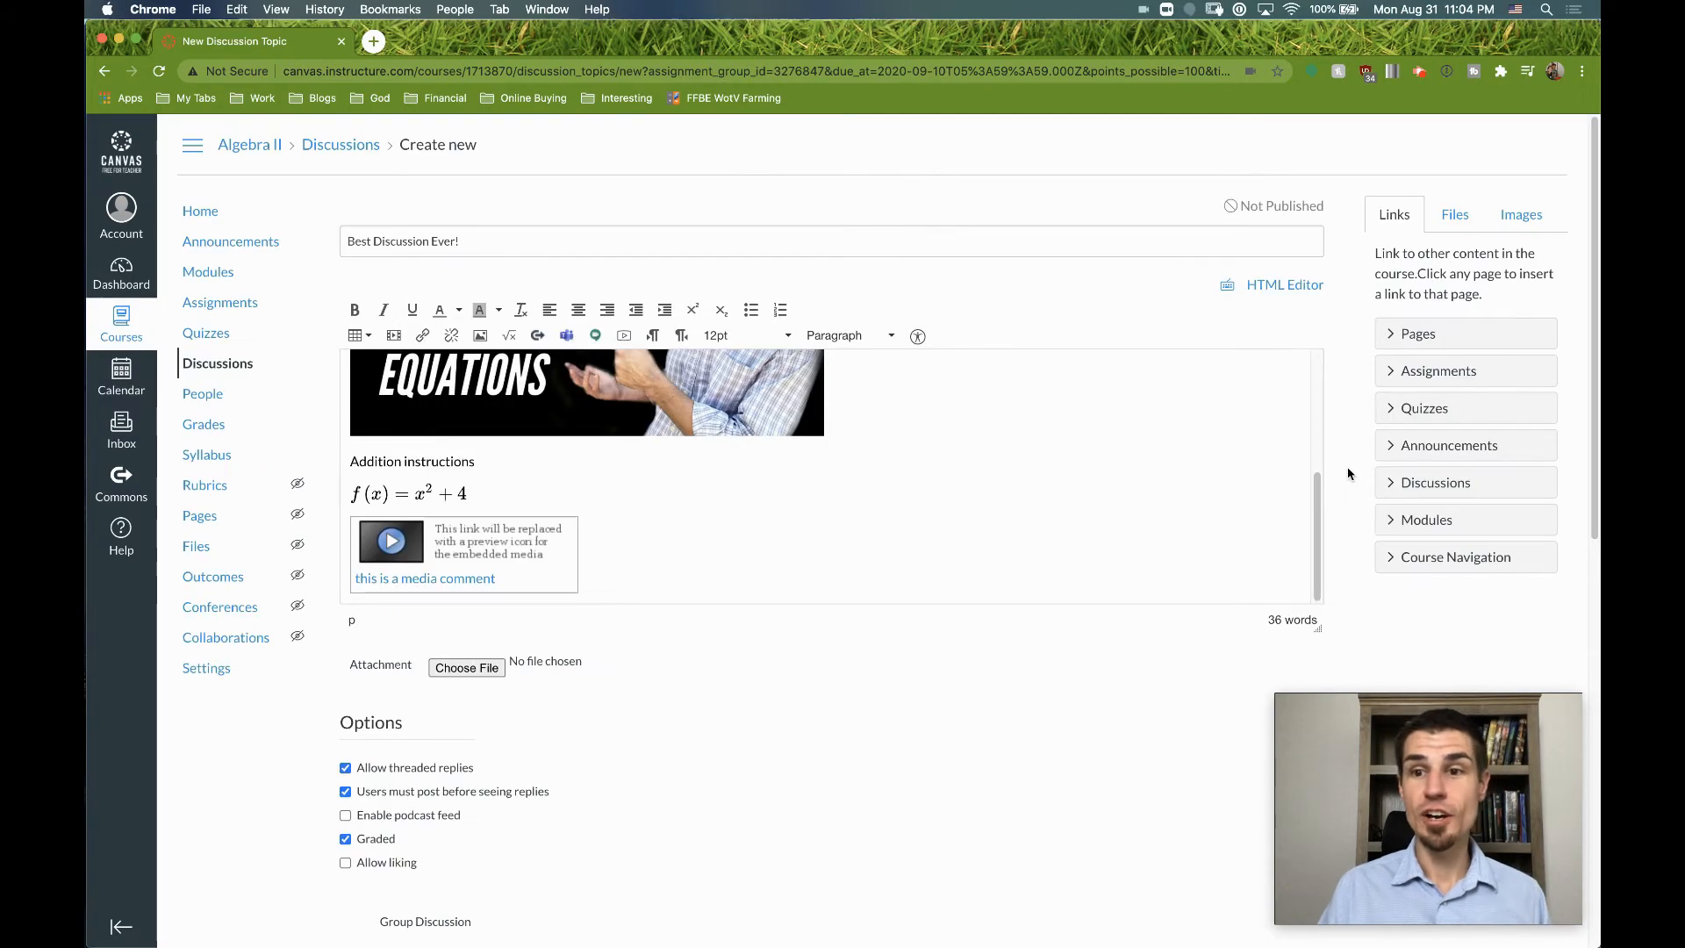
Switch the discussion's Graded option off and back on, and allow liking
{"action": "scroll", "coordinate": [1032, 493], "scroll_direction": "up", "scroll_amount": 4}
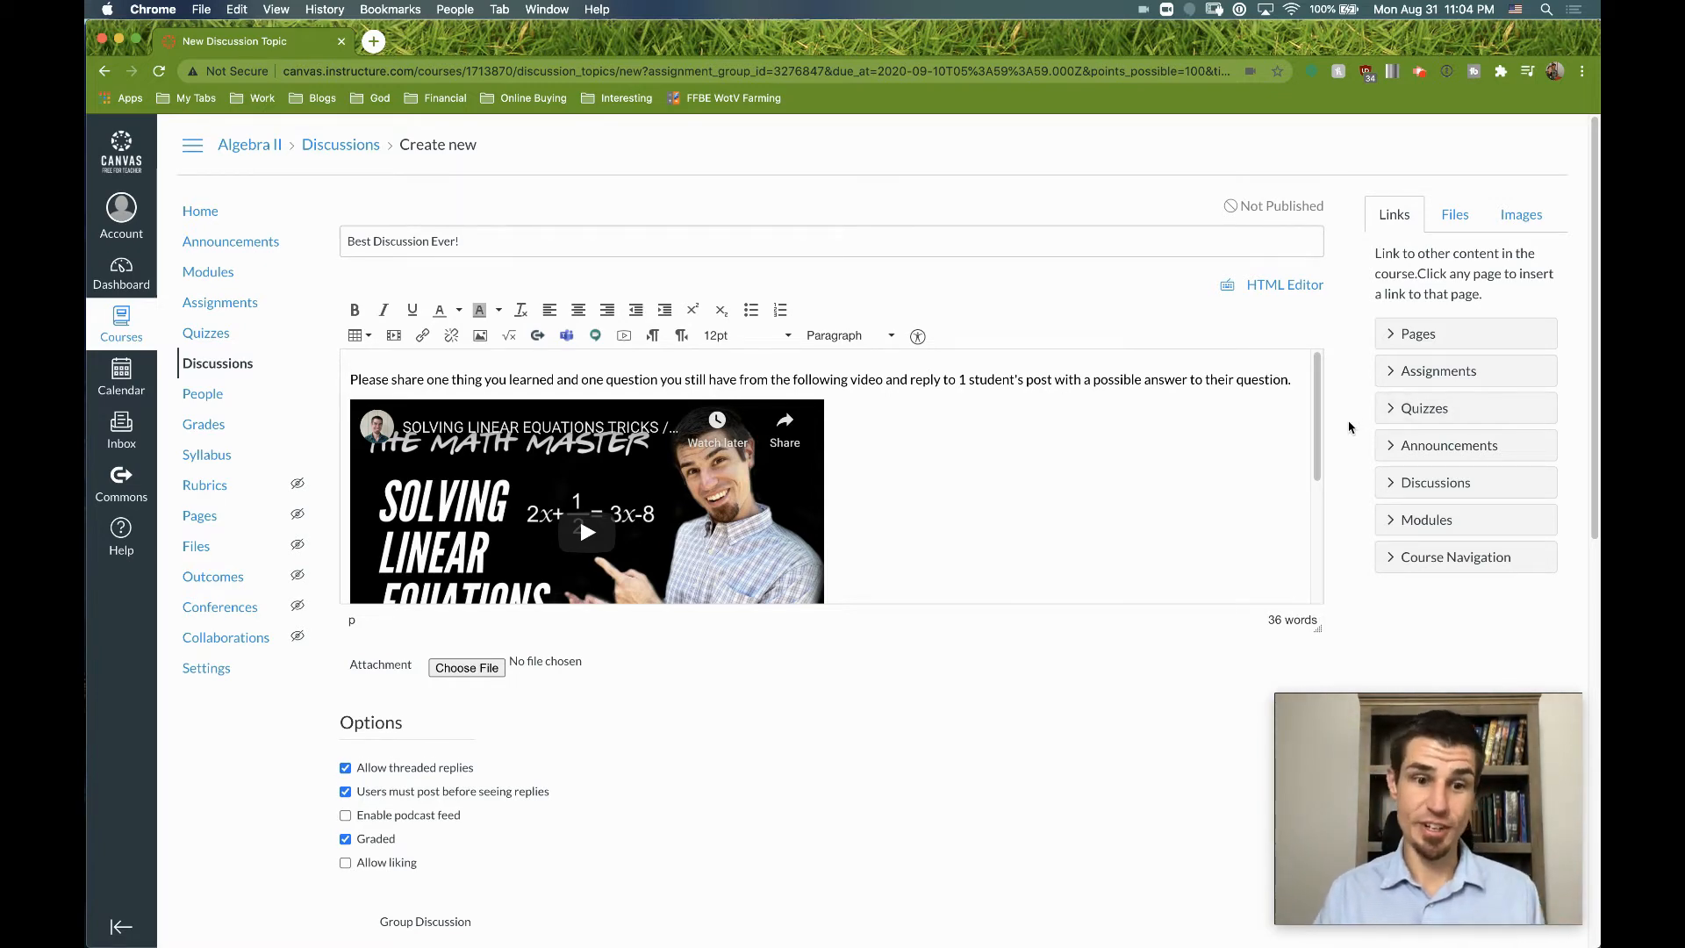
{"action": "scroll", "coordinate": [516, 588], "scroll_direction": "down", "scroll_amount": 5}
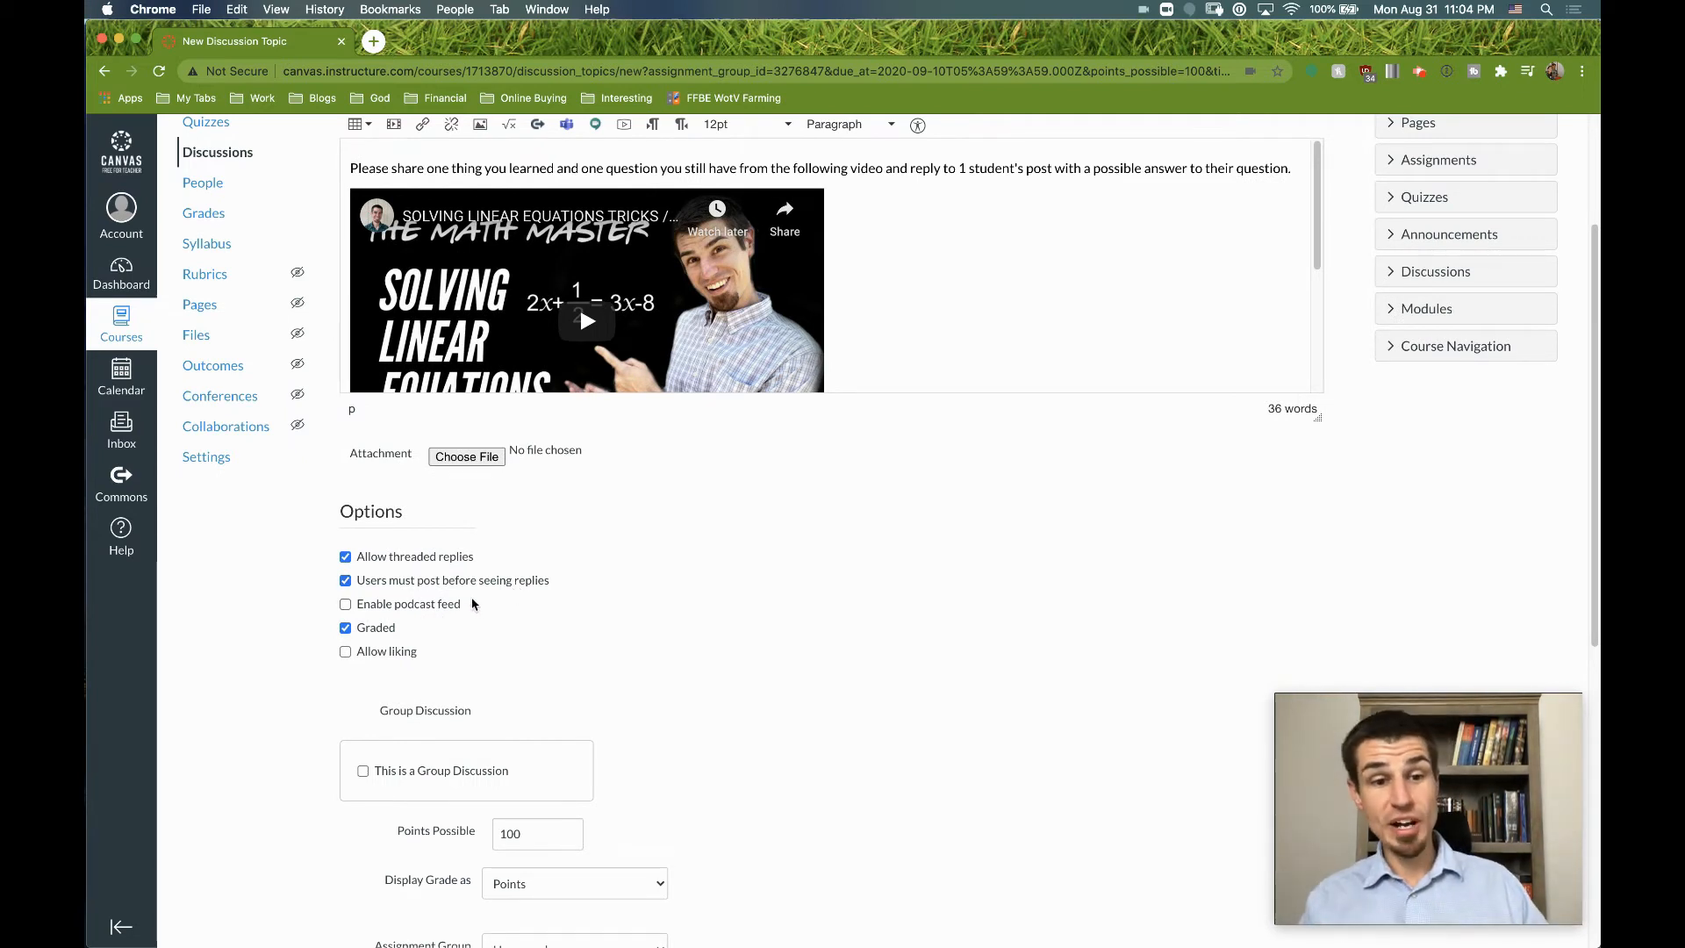
{"action": "left_click", "coordinate": [380, 629]}
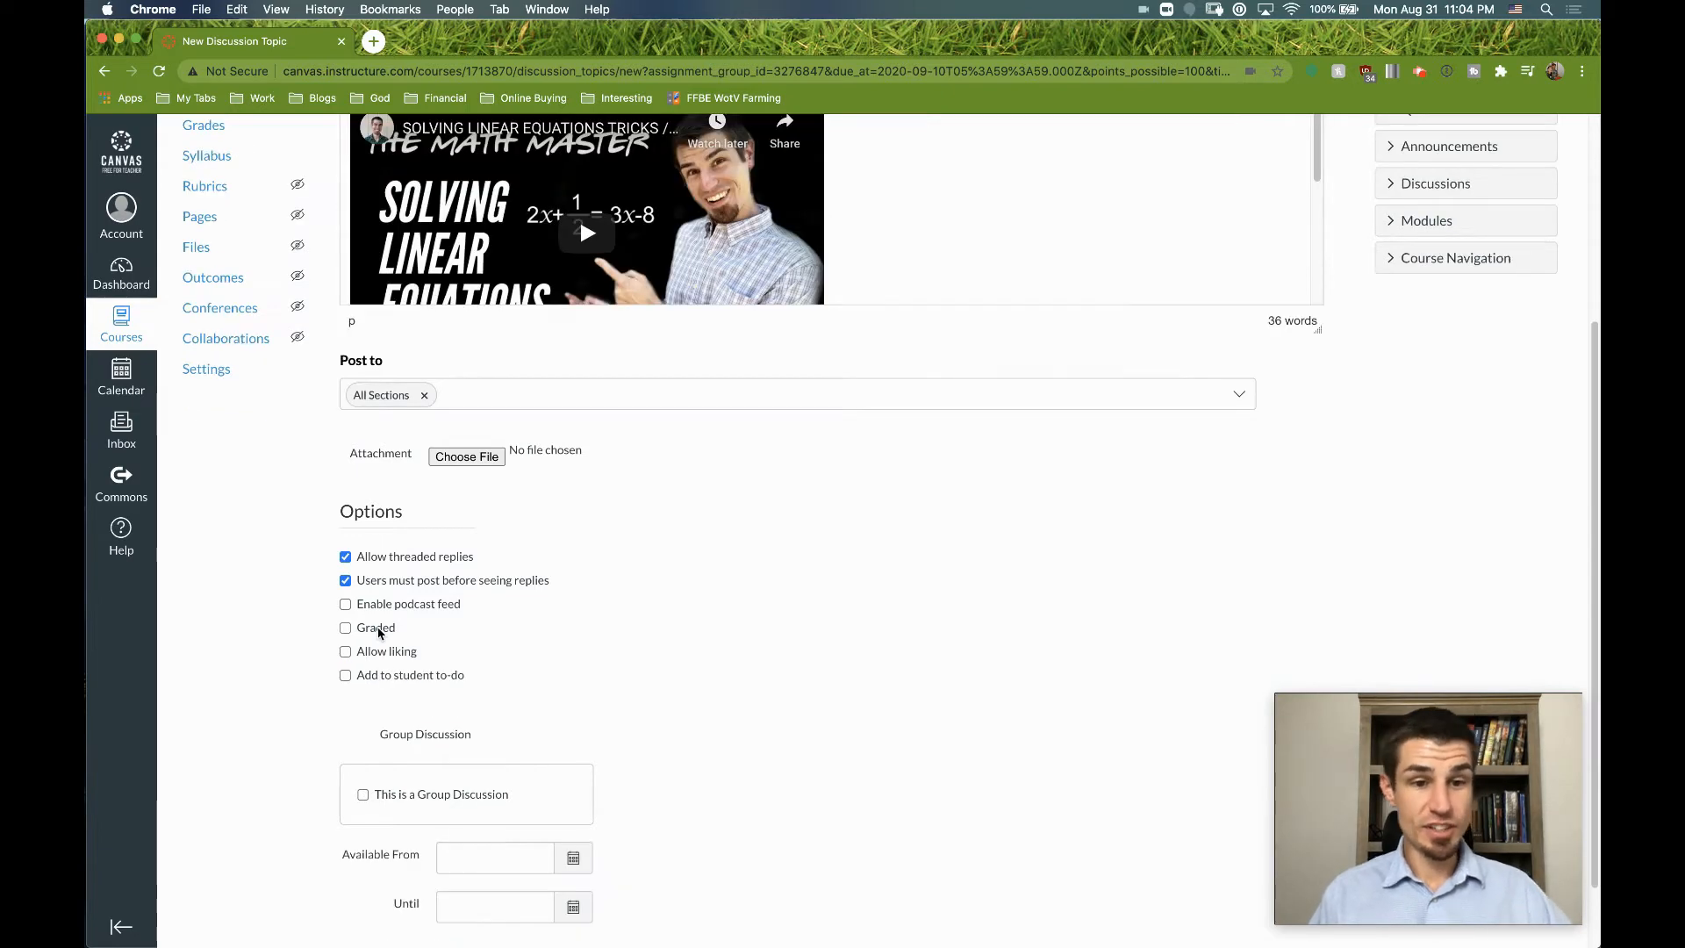
{"action": "left_click", "coordinate": [380, 629]}
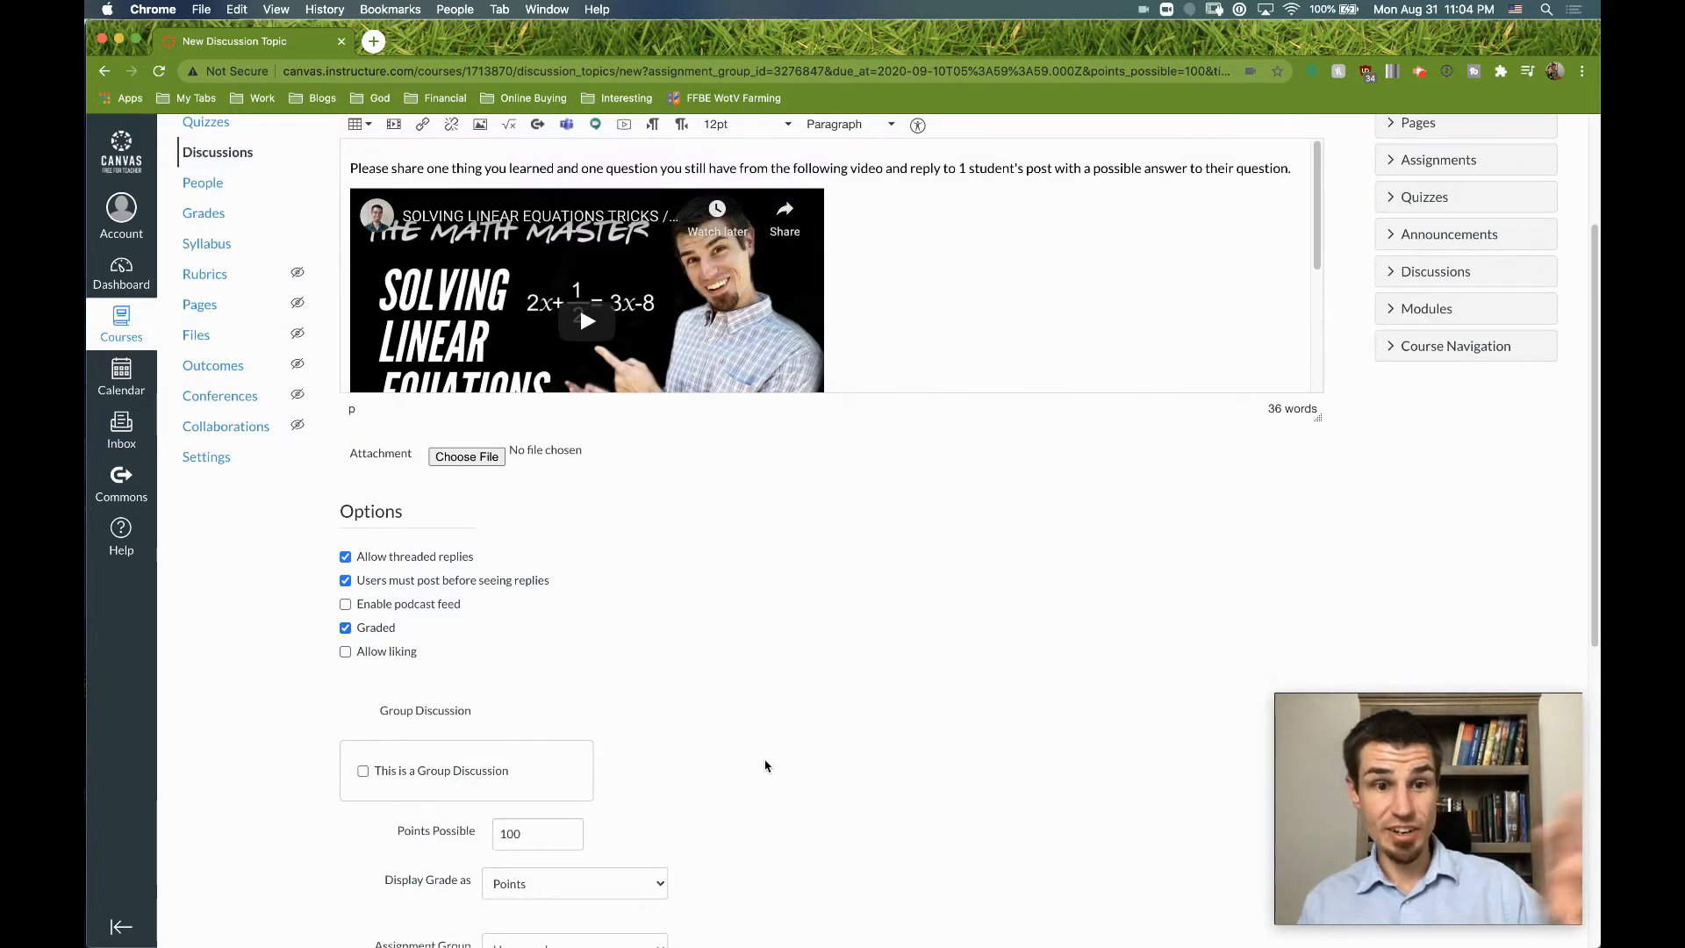
{"action": "left_click", "coordinate": [405, 654]}
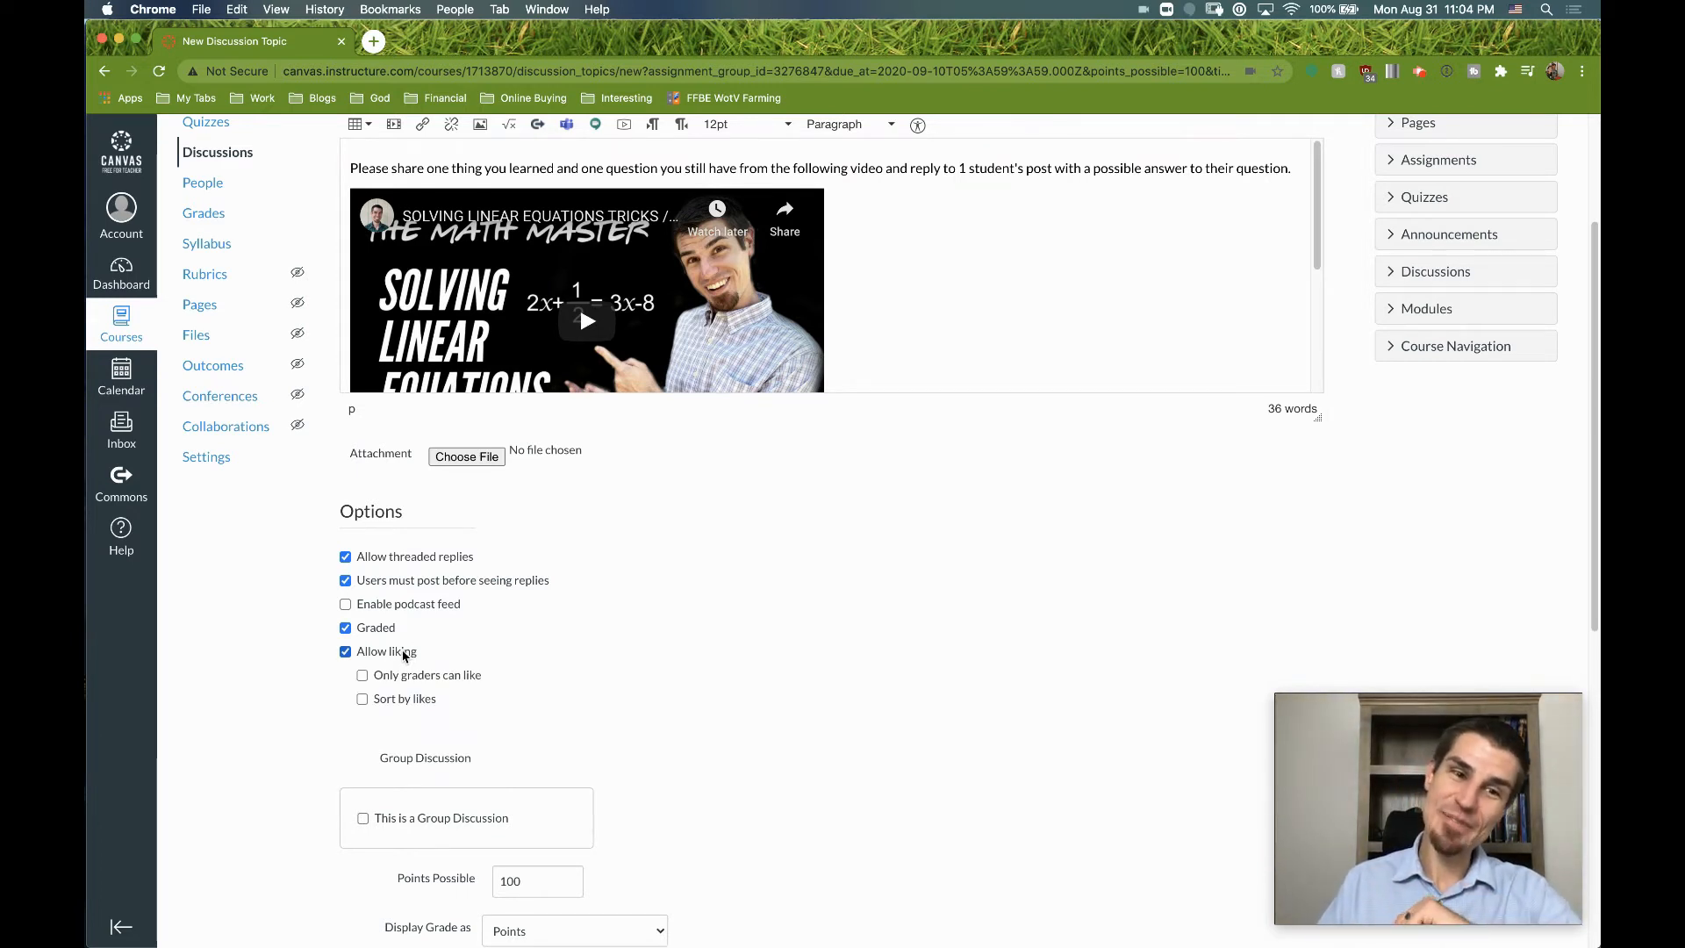
Save and publish the discussion with its current points, assignment group and due date settings
{"action": "scroll", "coordinate": [443, 265], "scroll_direction": "down", "scroll_amount": 5}
{"action": "scroll", "coordinate": [914, 576], "scroll_direction": "down", "scroll_amount": 2}
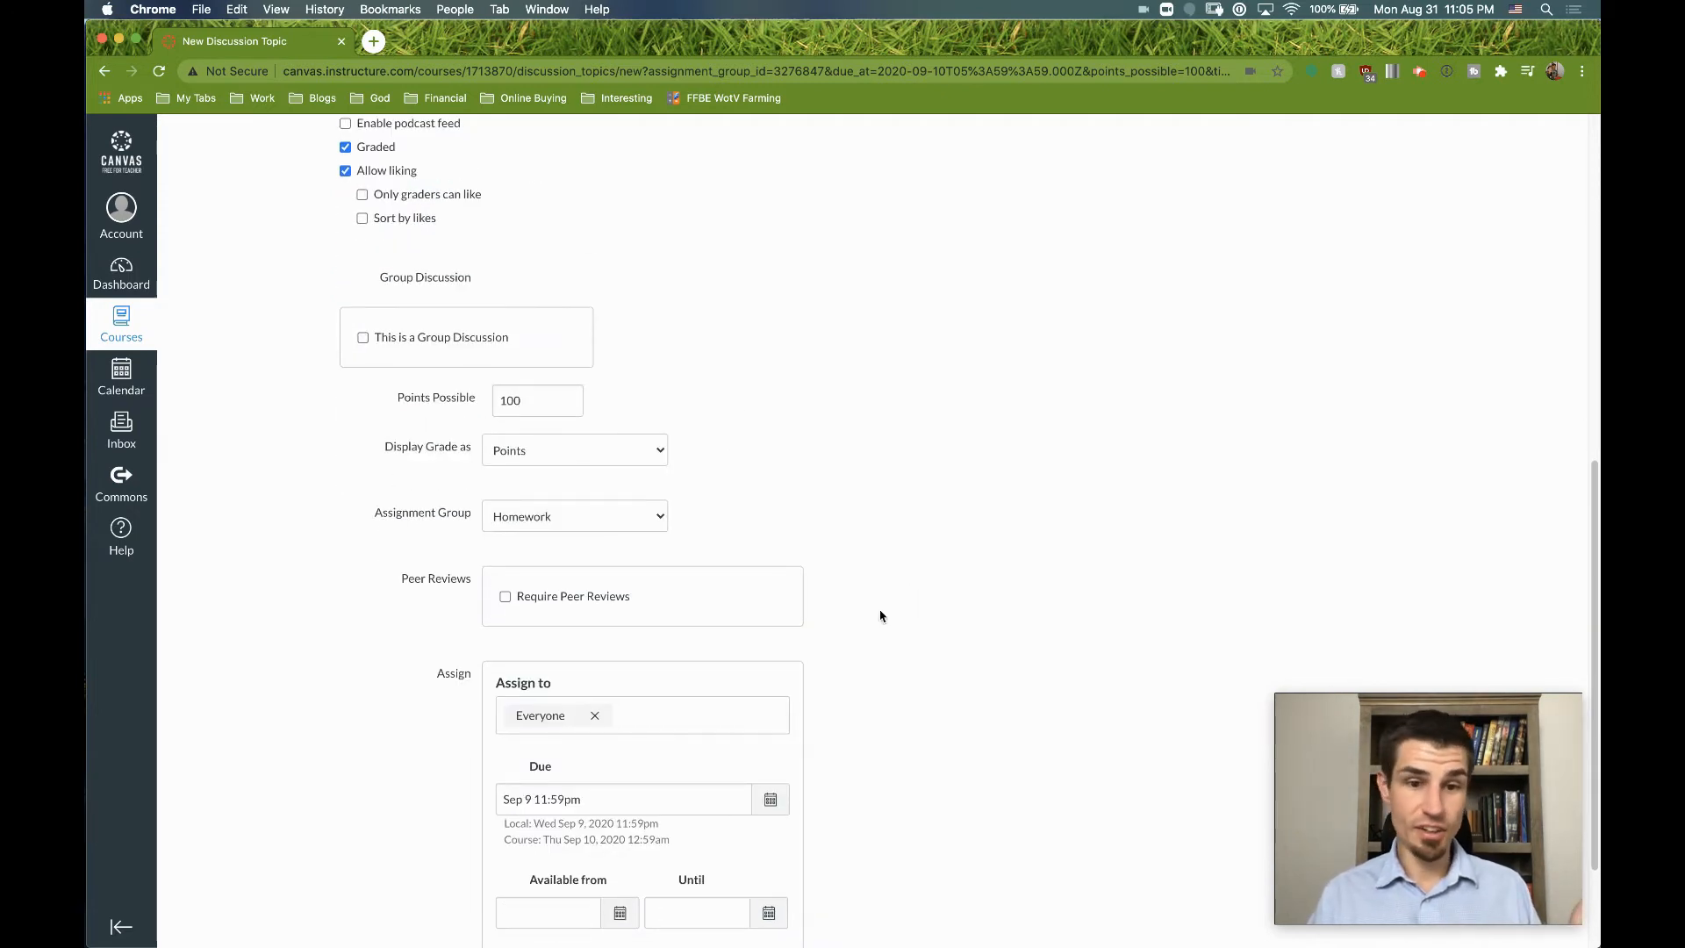
{"action": "scroll", "coordinate": [965, 518], "scroll_direction": "down", "scroll_amount": 3}
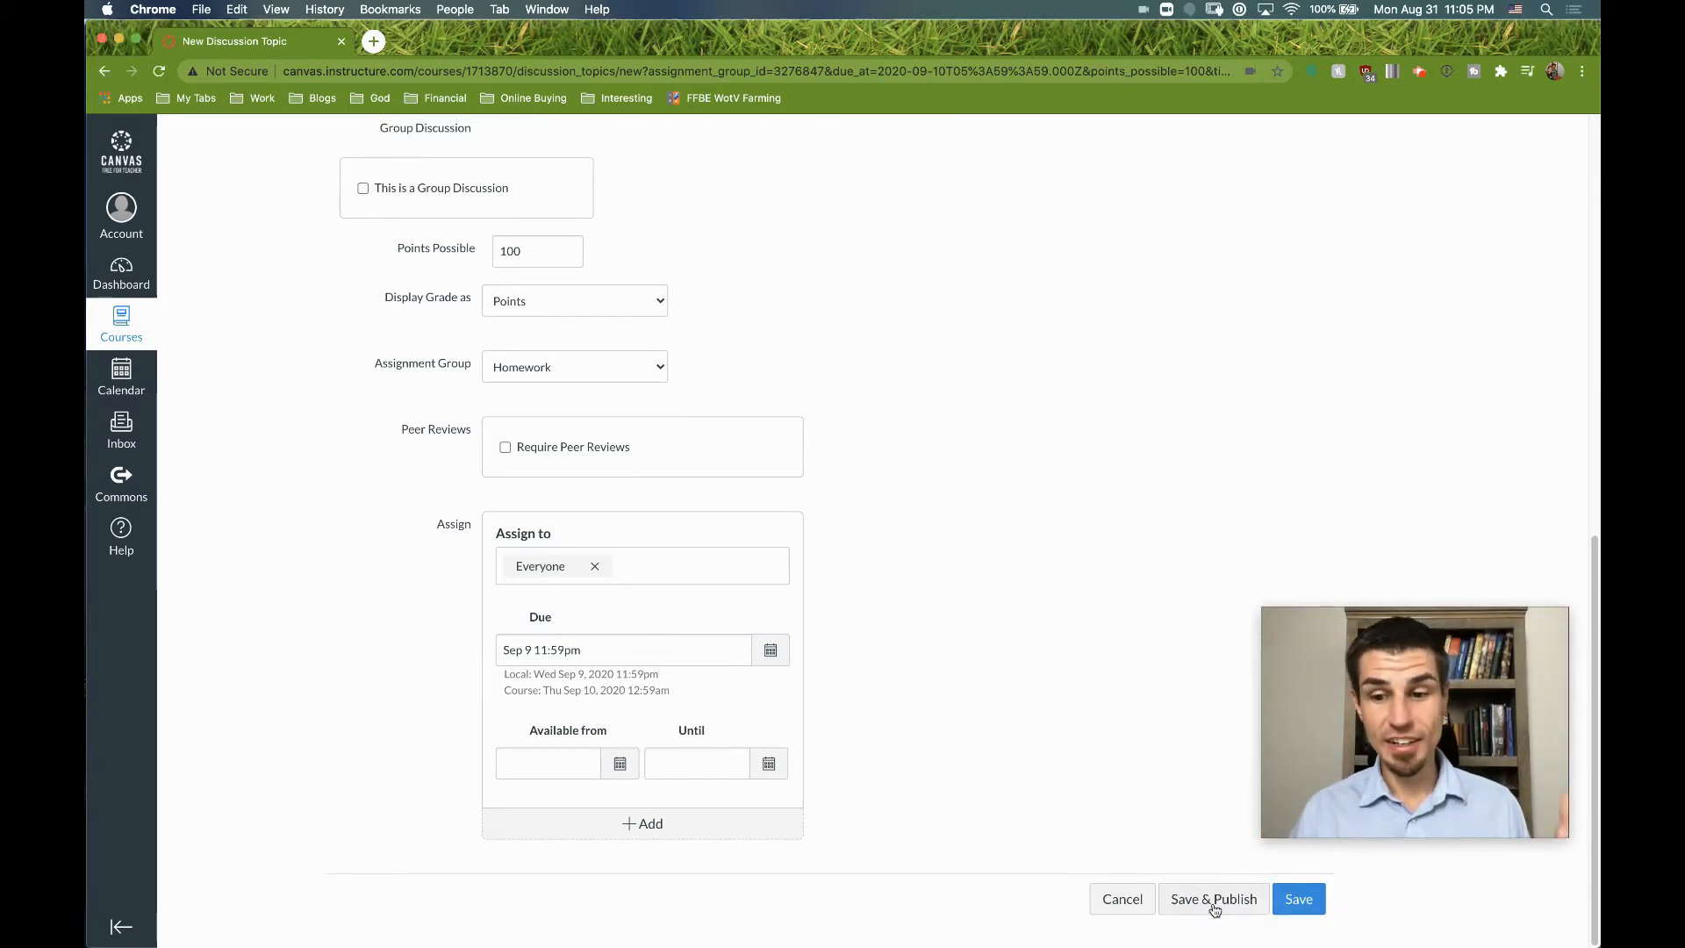
{"action": "left_click", "coordinate": [1210, 908]}
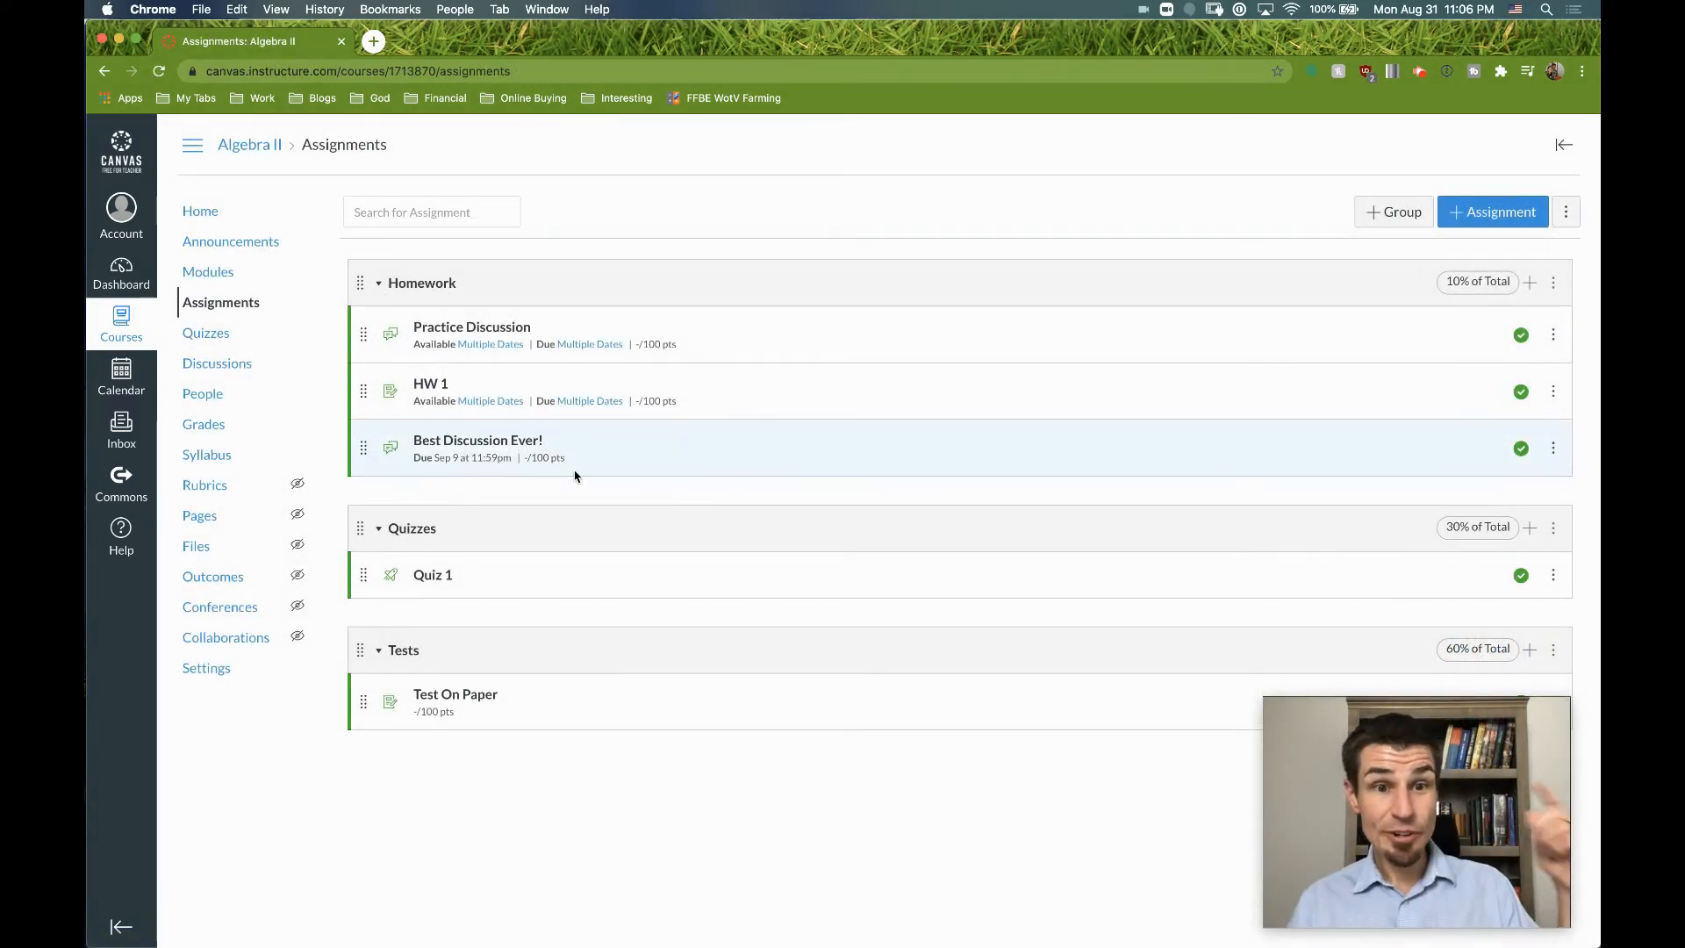
Open Best Discussion Ever! from the Homework group and review the published discussion, including in Student View
{"action": "left_click", "coordinate": [500, 450]}
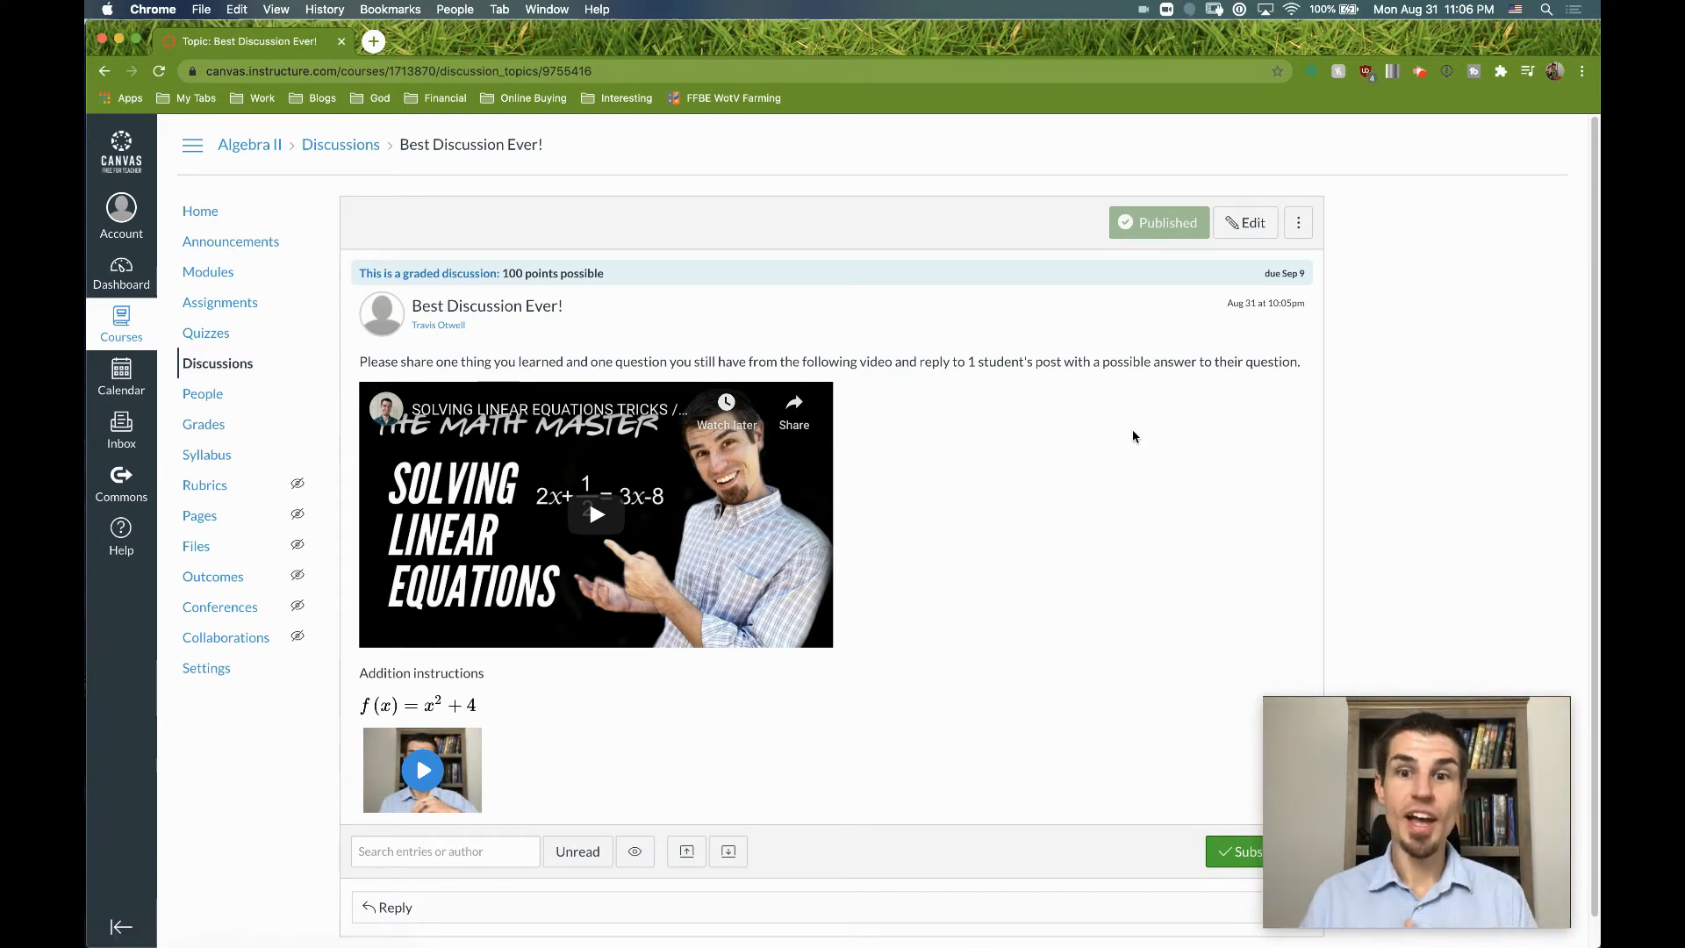
{"action": "scroll", "coordinate": [1134, 443], "scroll_direction": "down", "scroll_amount": 1}
{"action": "scroll", "coordinate": [1134, 442], "scroll_direction": "down", "scroll_amount": 1}
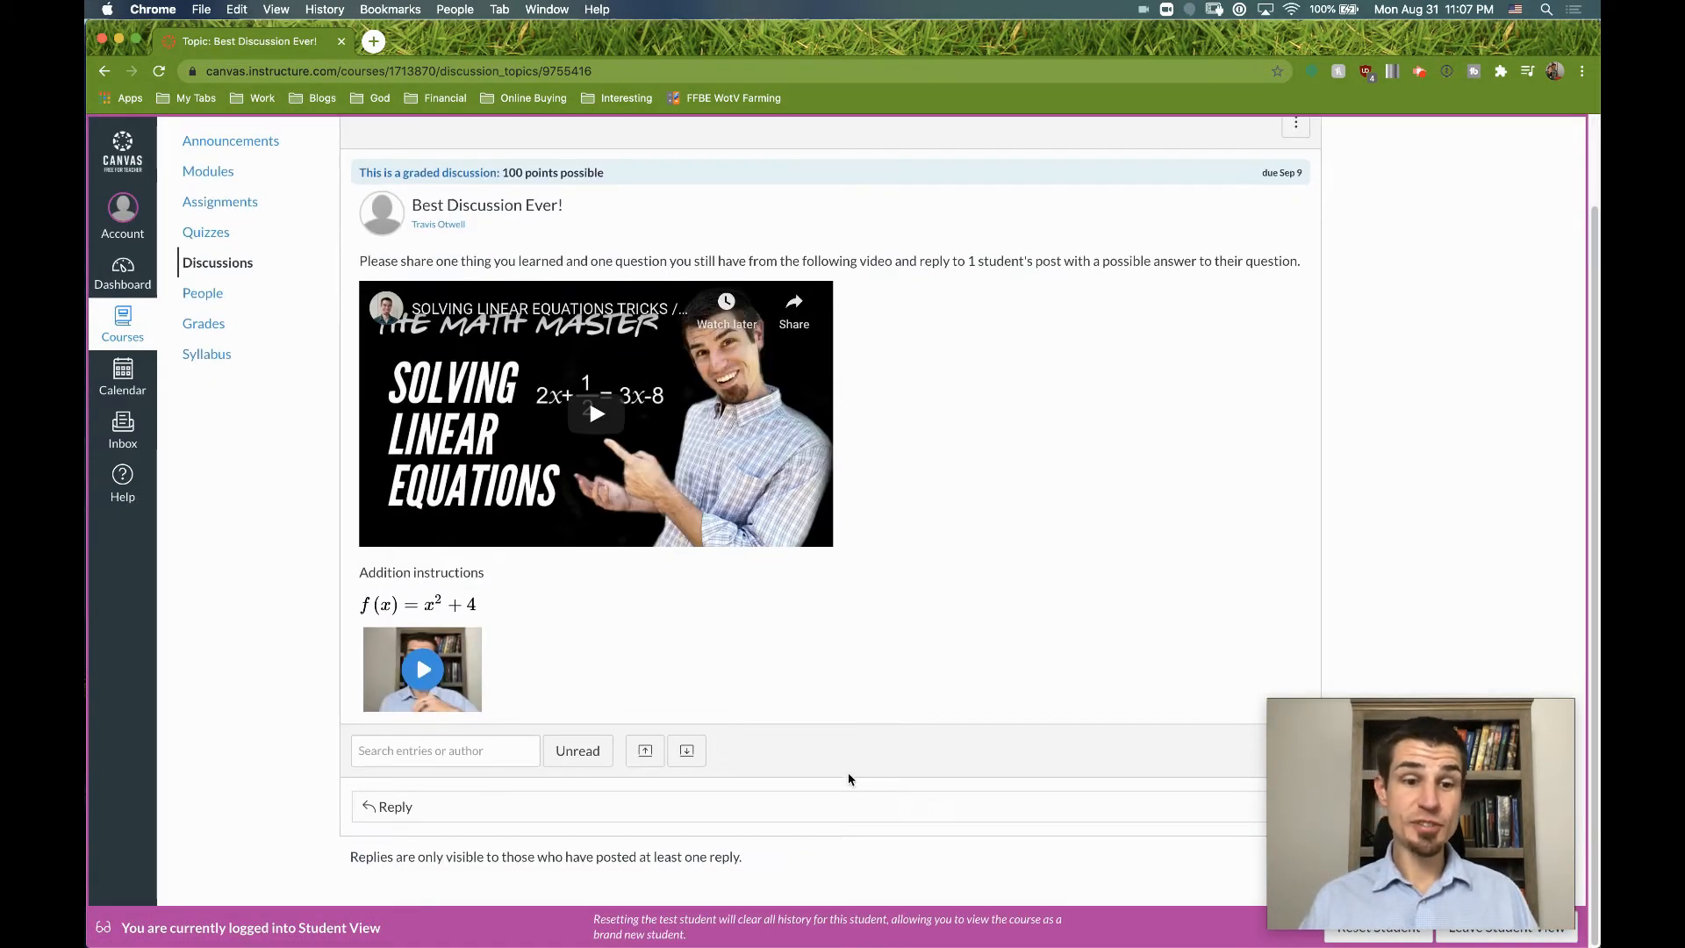
As the test student, post a blank reply to the discussion and like that reply
{"action": "left_click", "coordinate": [460, 806]}
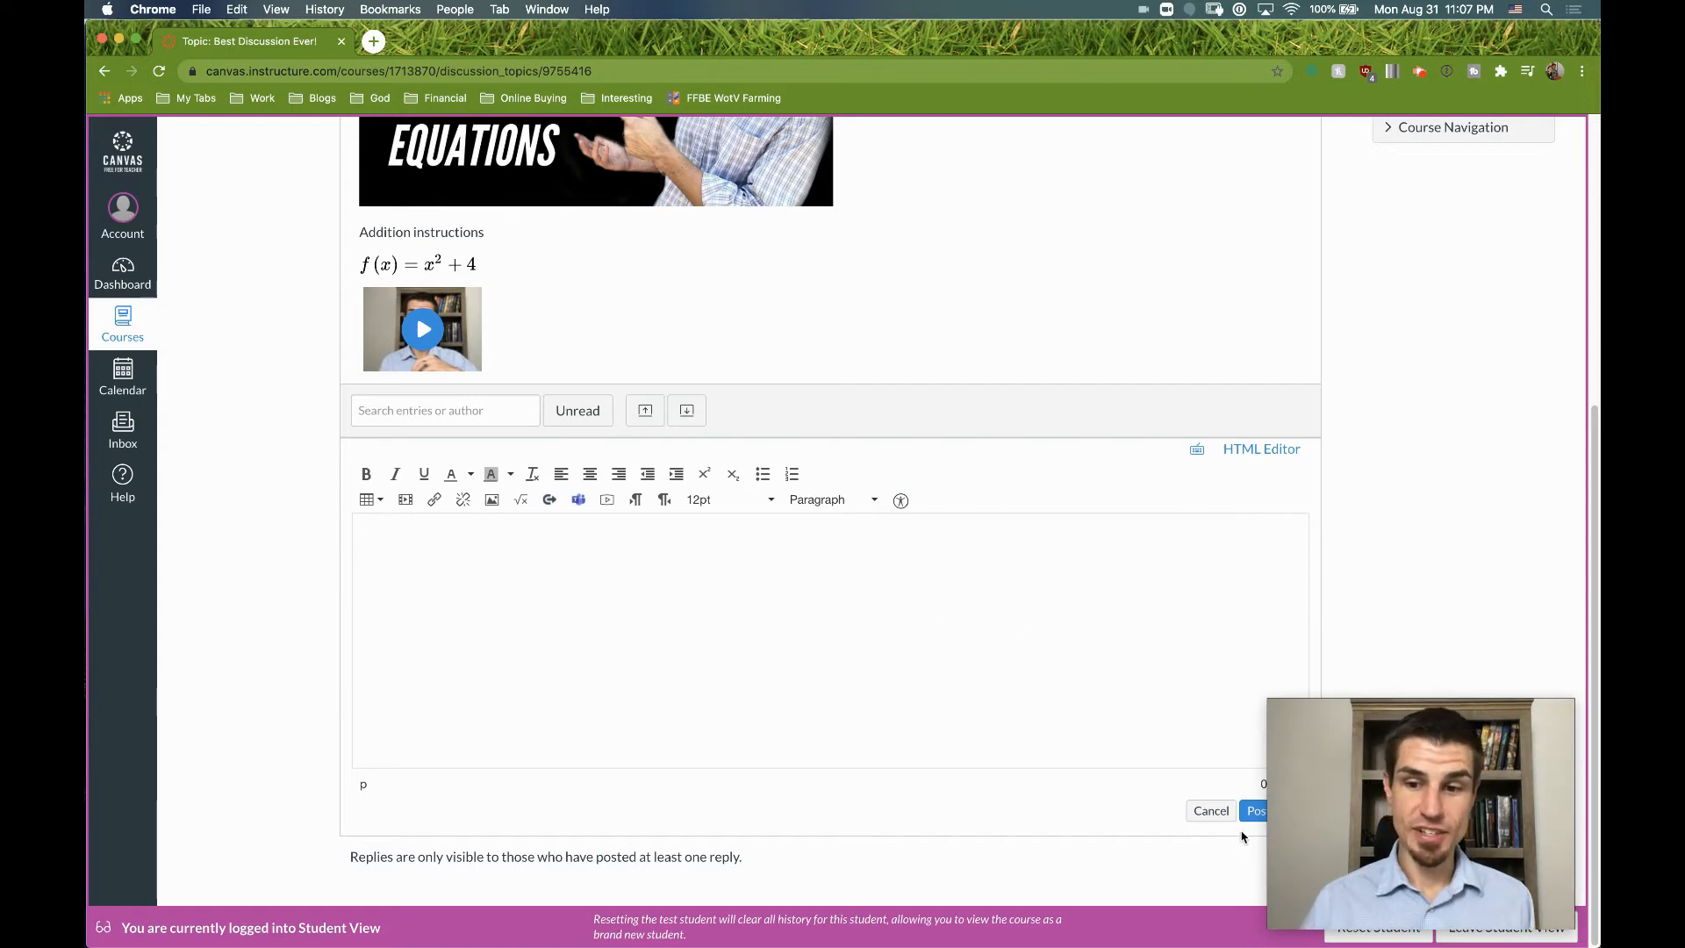
{"action": "left_click", "coordinate": [1252, 815]}
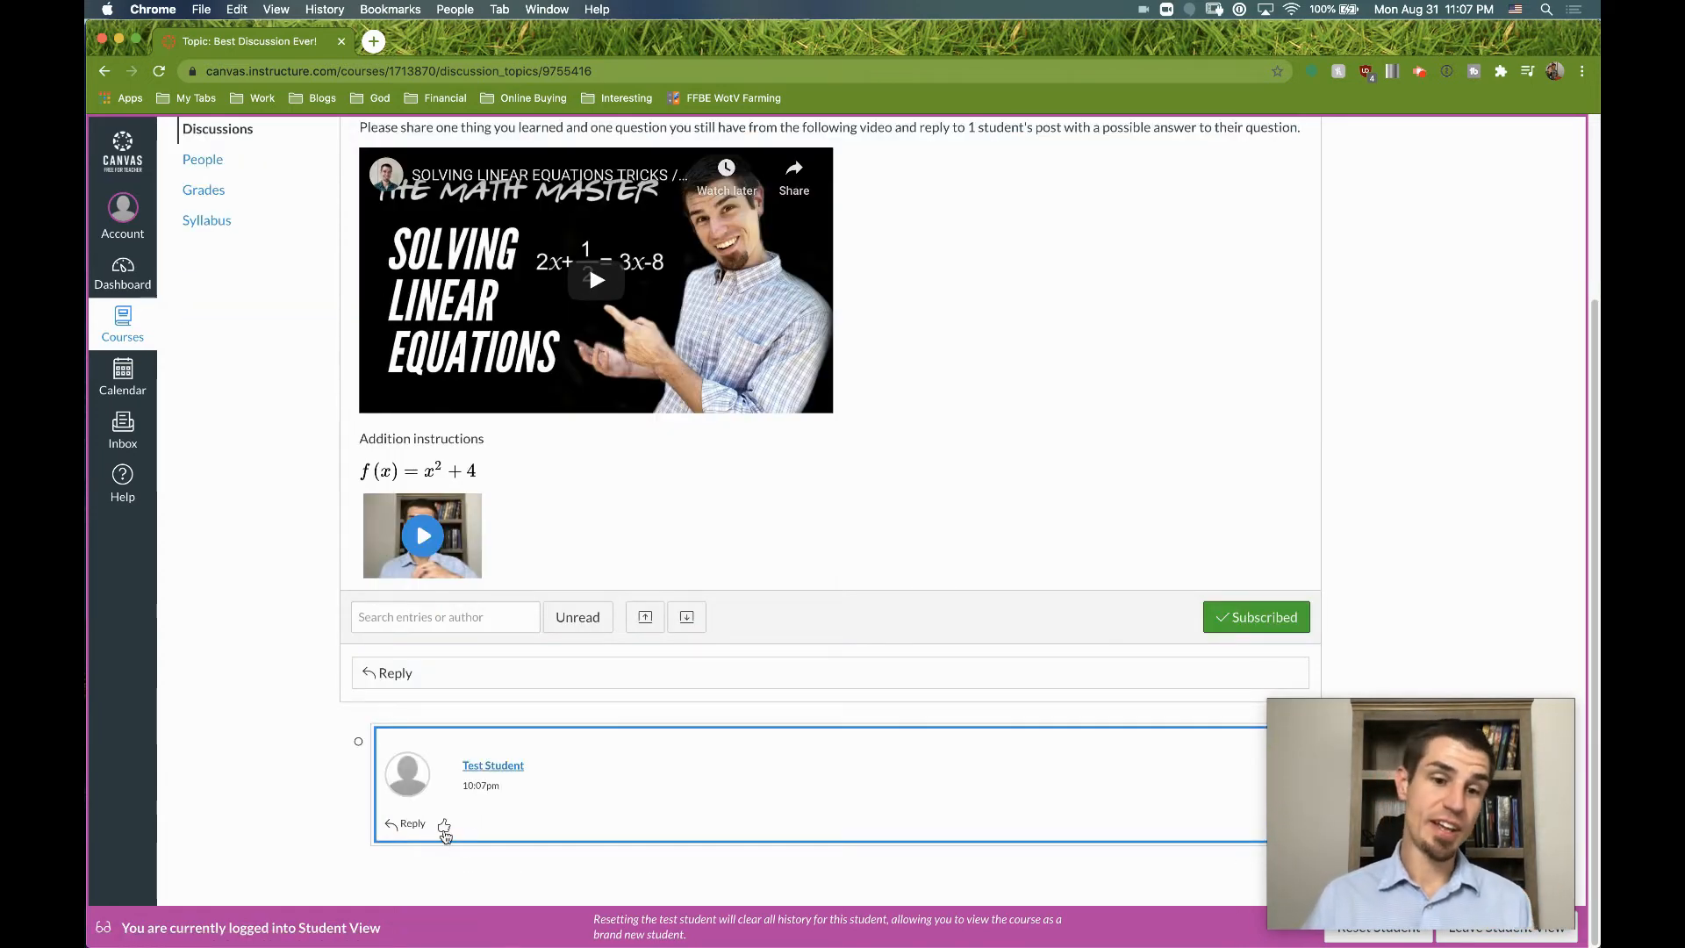
{"action": "left_click", "coordinate": [444, 827]}
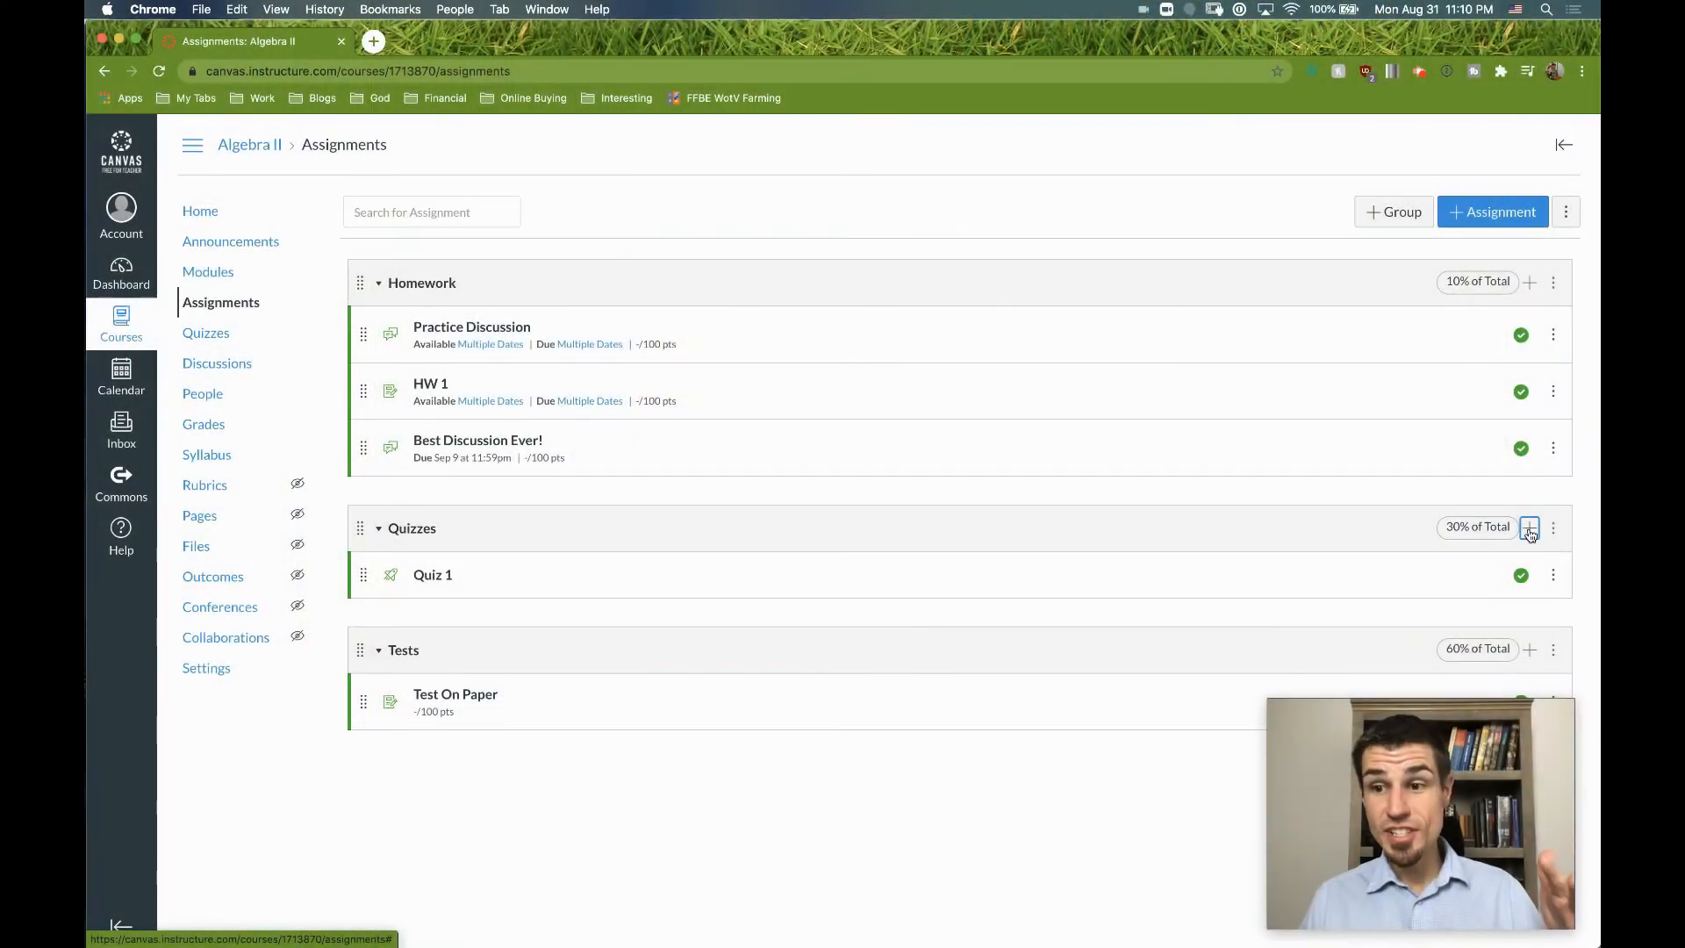
Add a quiz named Quiz 1 to the Quizzes group, due Sep 4, 2020, worth 100 points, and open its full settings
{"action": "left_click", "coordinate": [1529, 530]}
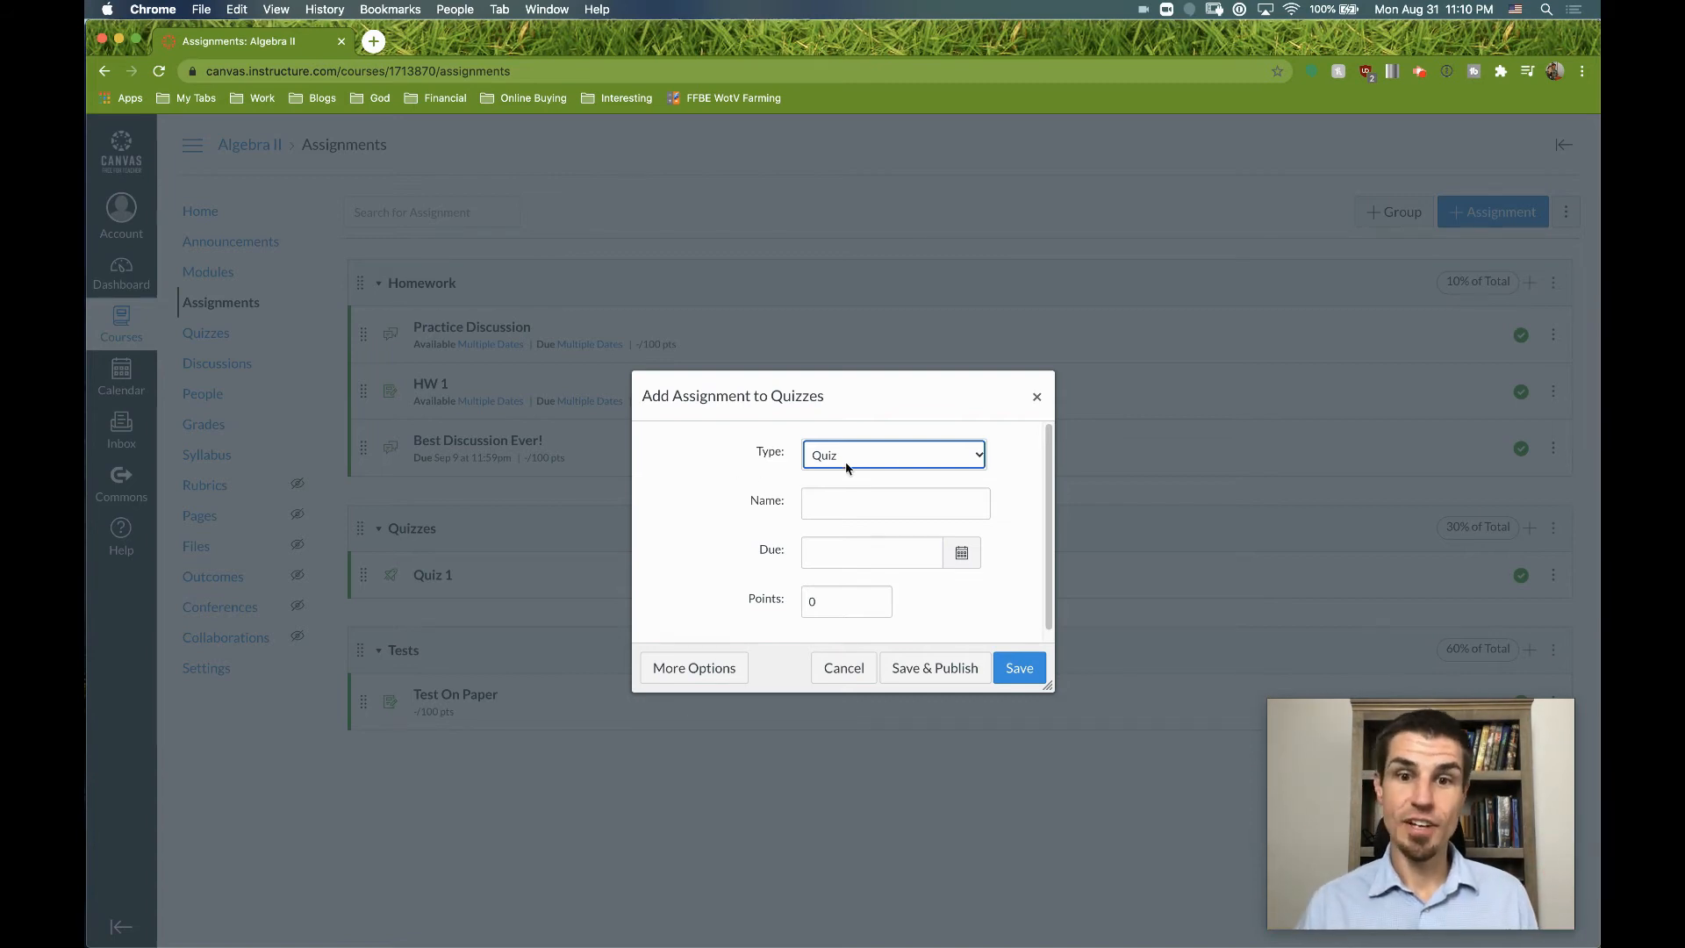
{"action": "left_click", "coordinate": [924, 456]}
{"action": "left_click", "coordinate": [912, 455]}
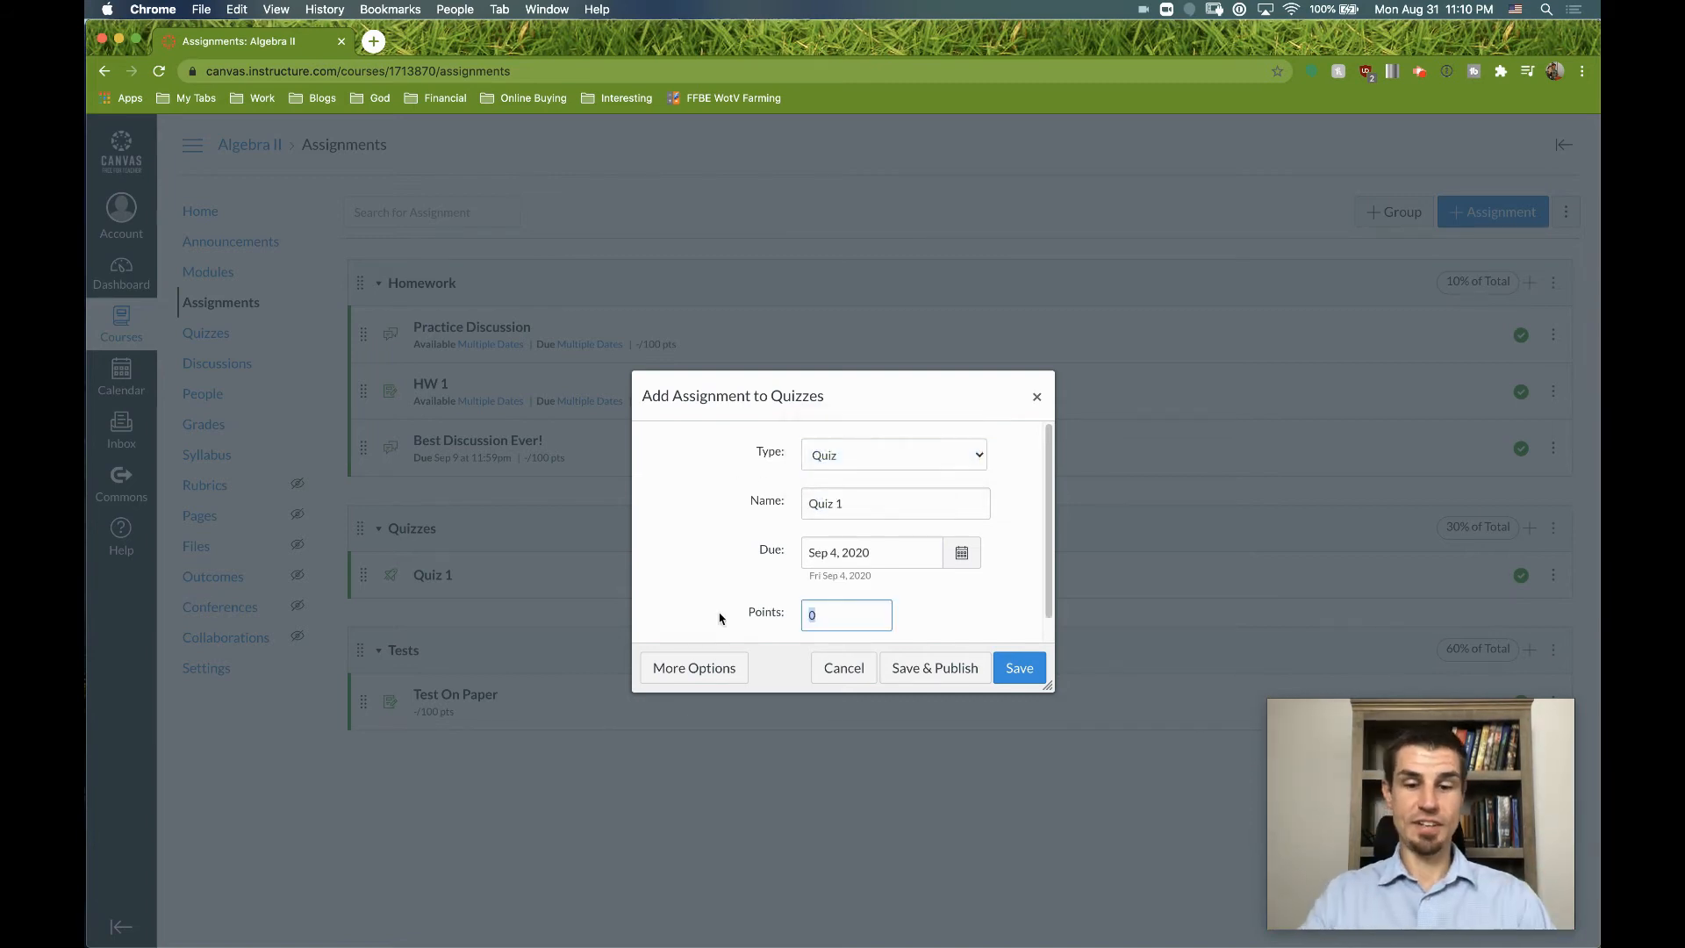
{"action": "type", "text": "100"}
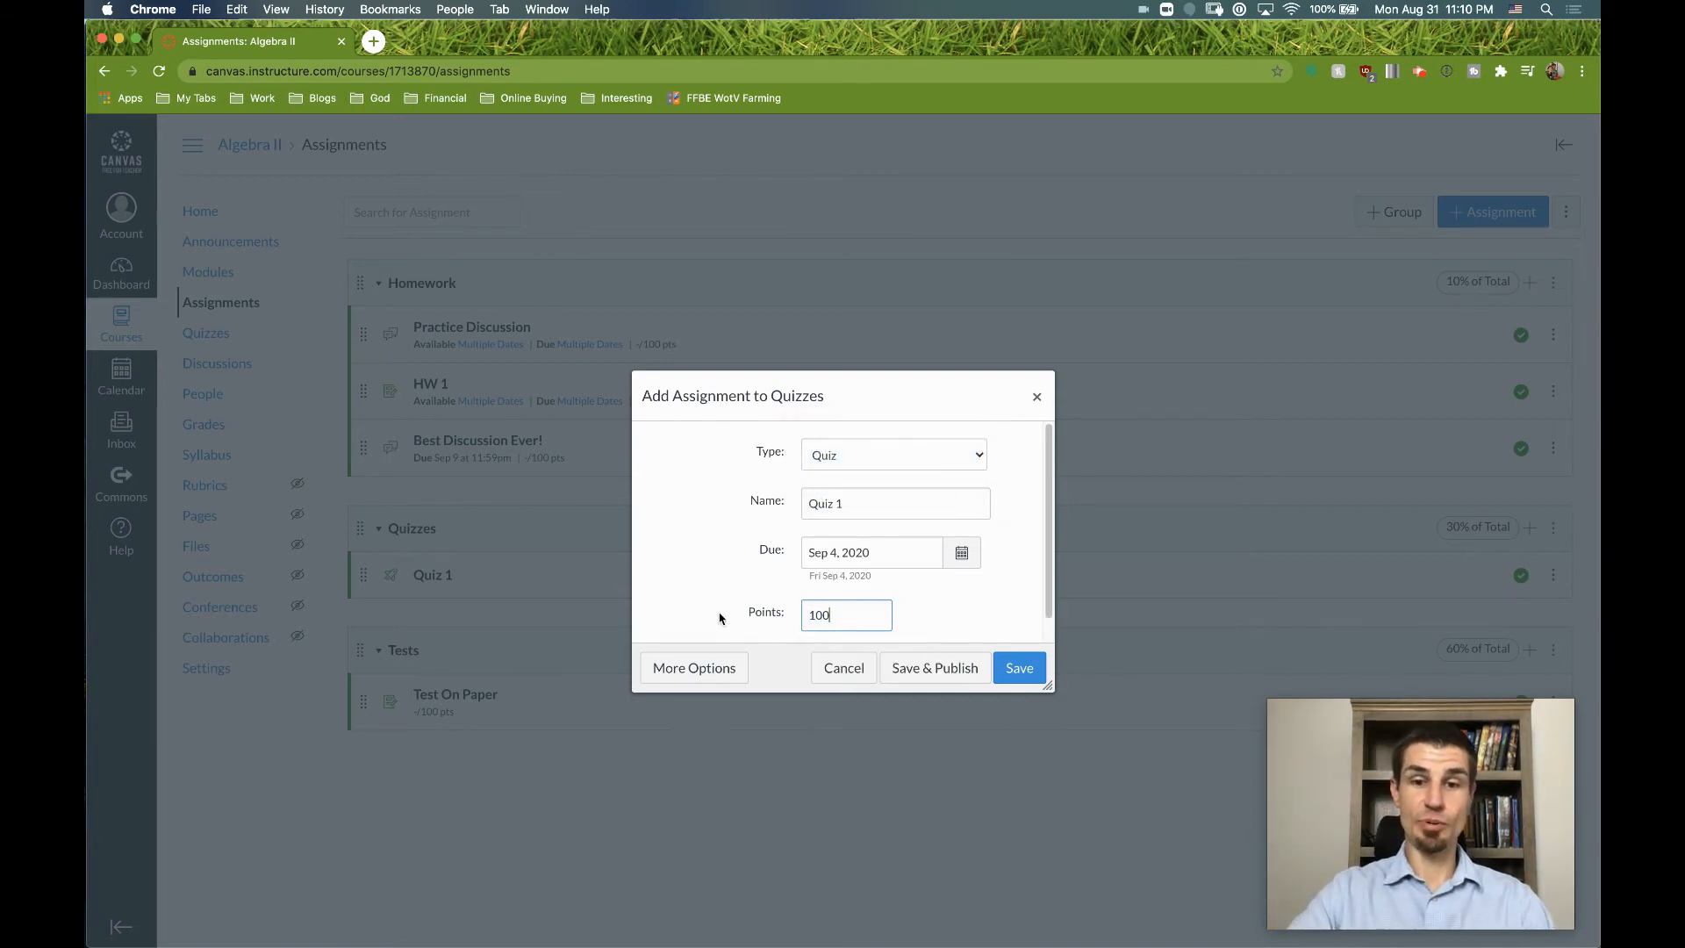
{"action": "left_click", "coordinate": [709, 680]}
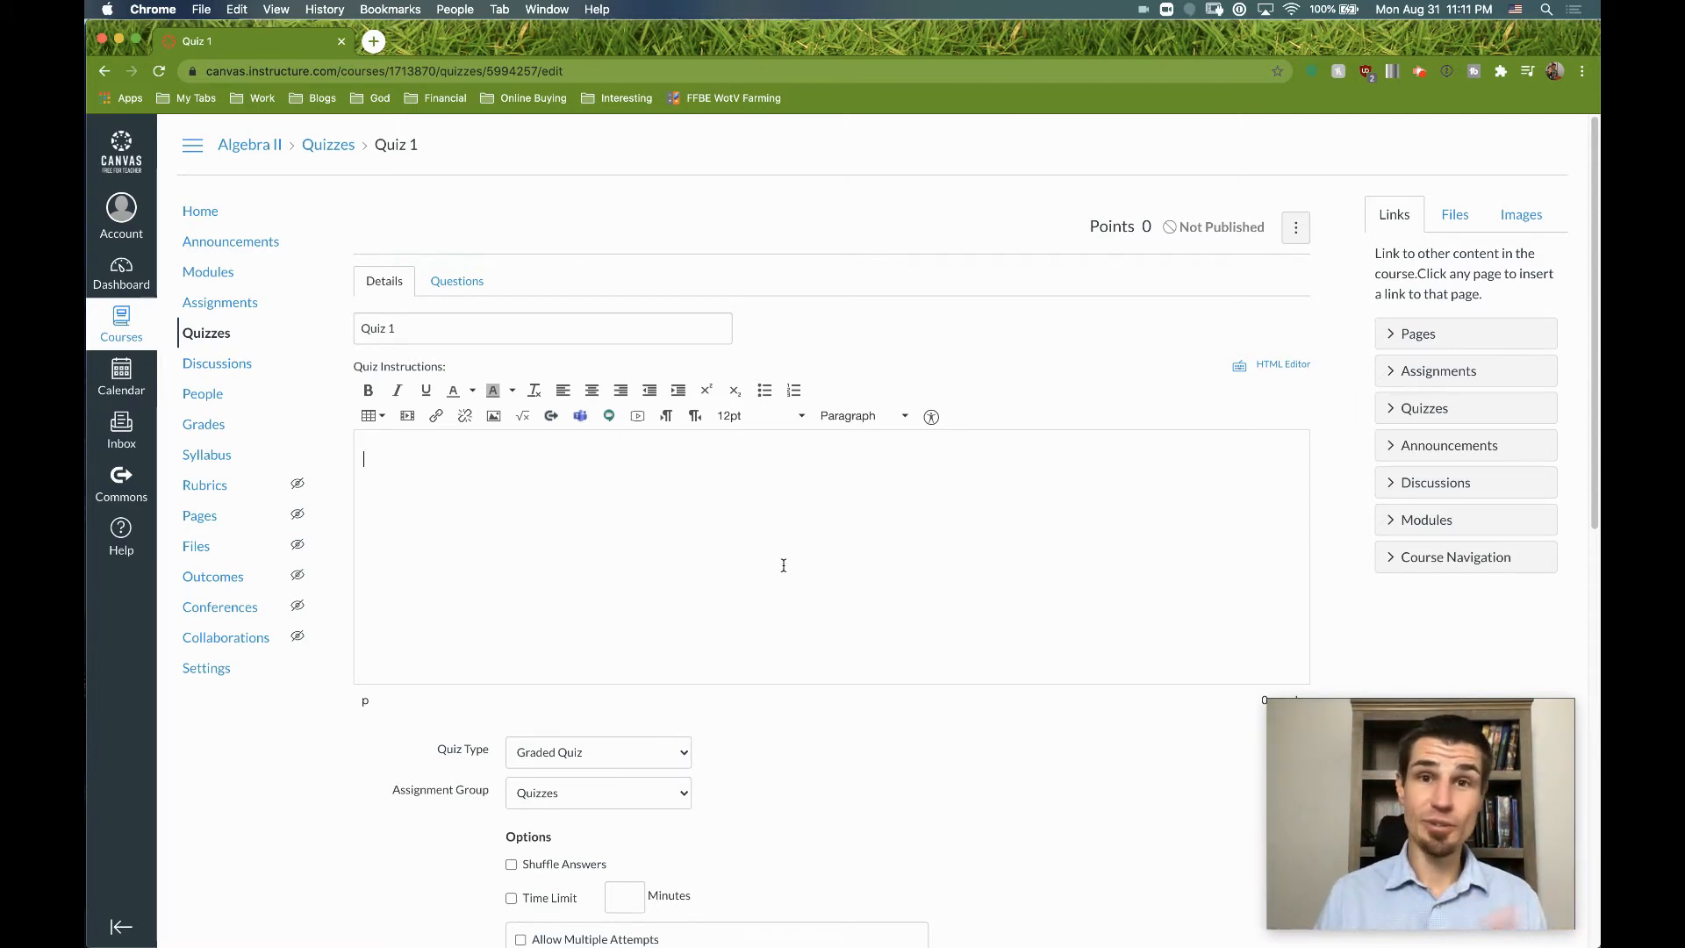
Enter the instructions "You may use your notes and a calculator, but not your friend or the internet!" and keep Graded Quiz as the type
{"action": "type", "text": "You may use your notes and a calculator, but not your friend or the internet!"}
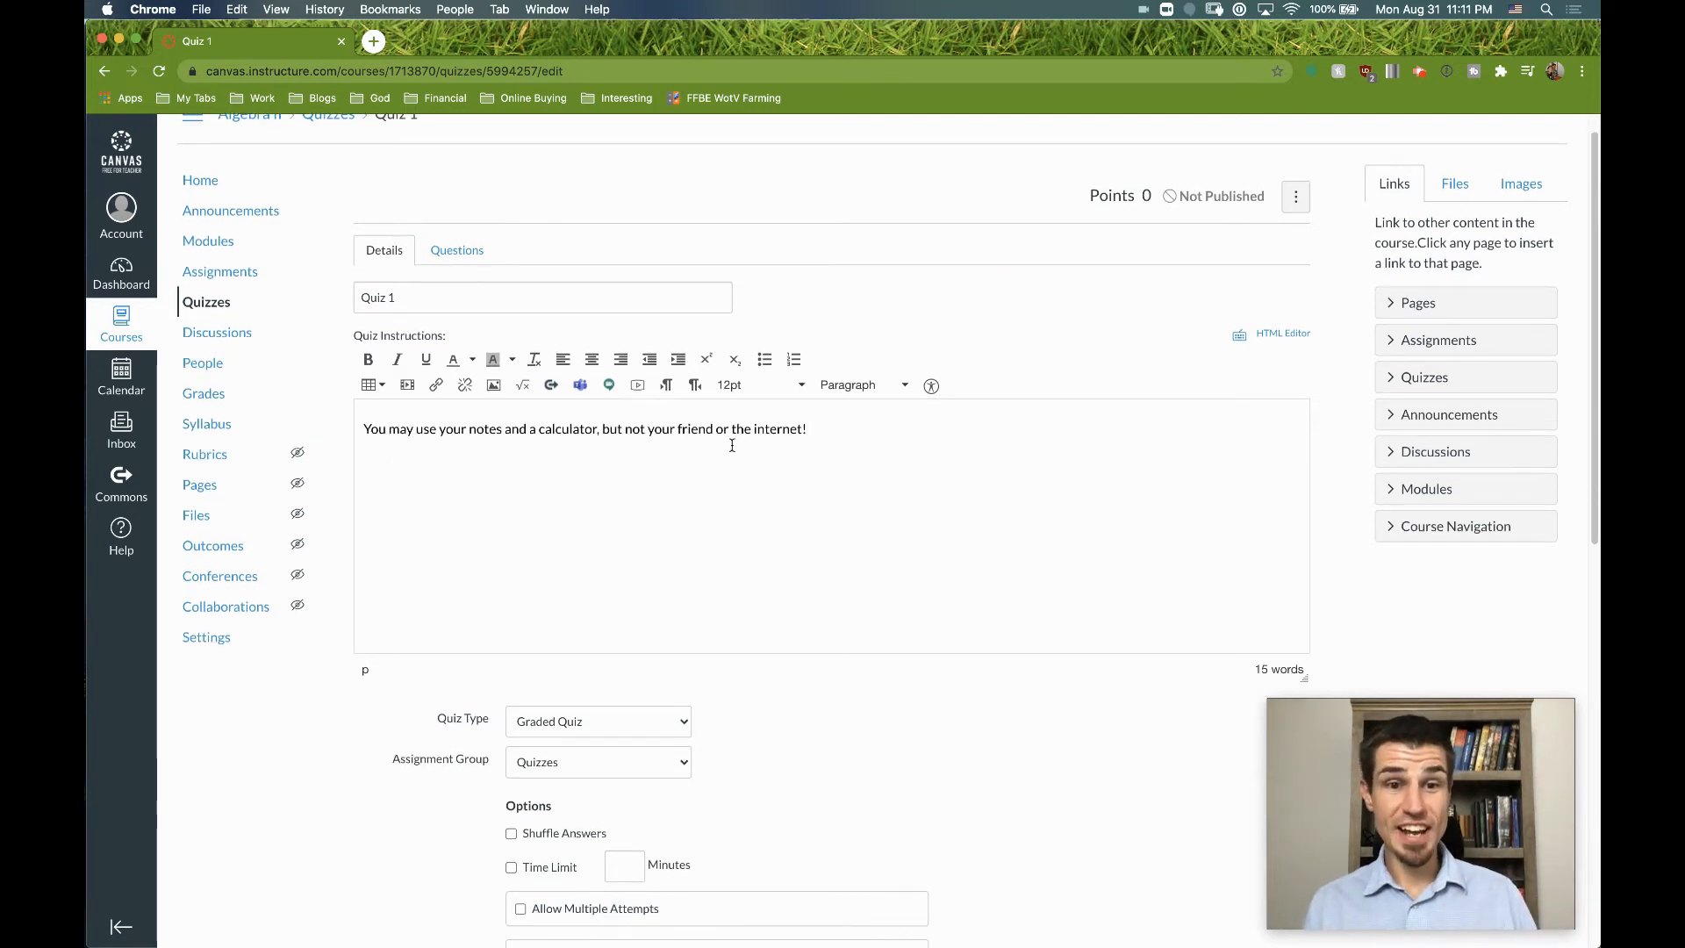
{"action": "scroll", "coordinate": [801, 470], "scroll_direction": "down", "scroll_amount": 5}
{"action": "left_click", "coordinate": [667, 435]}
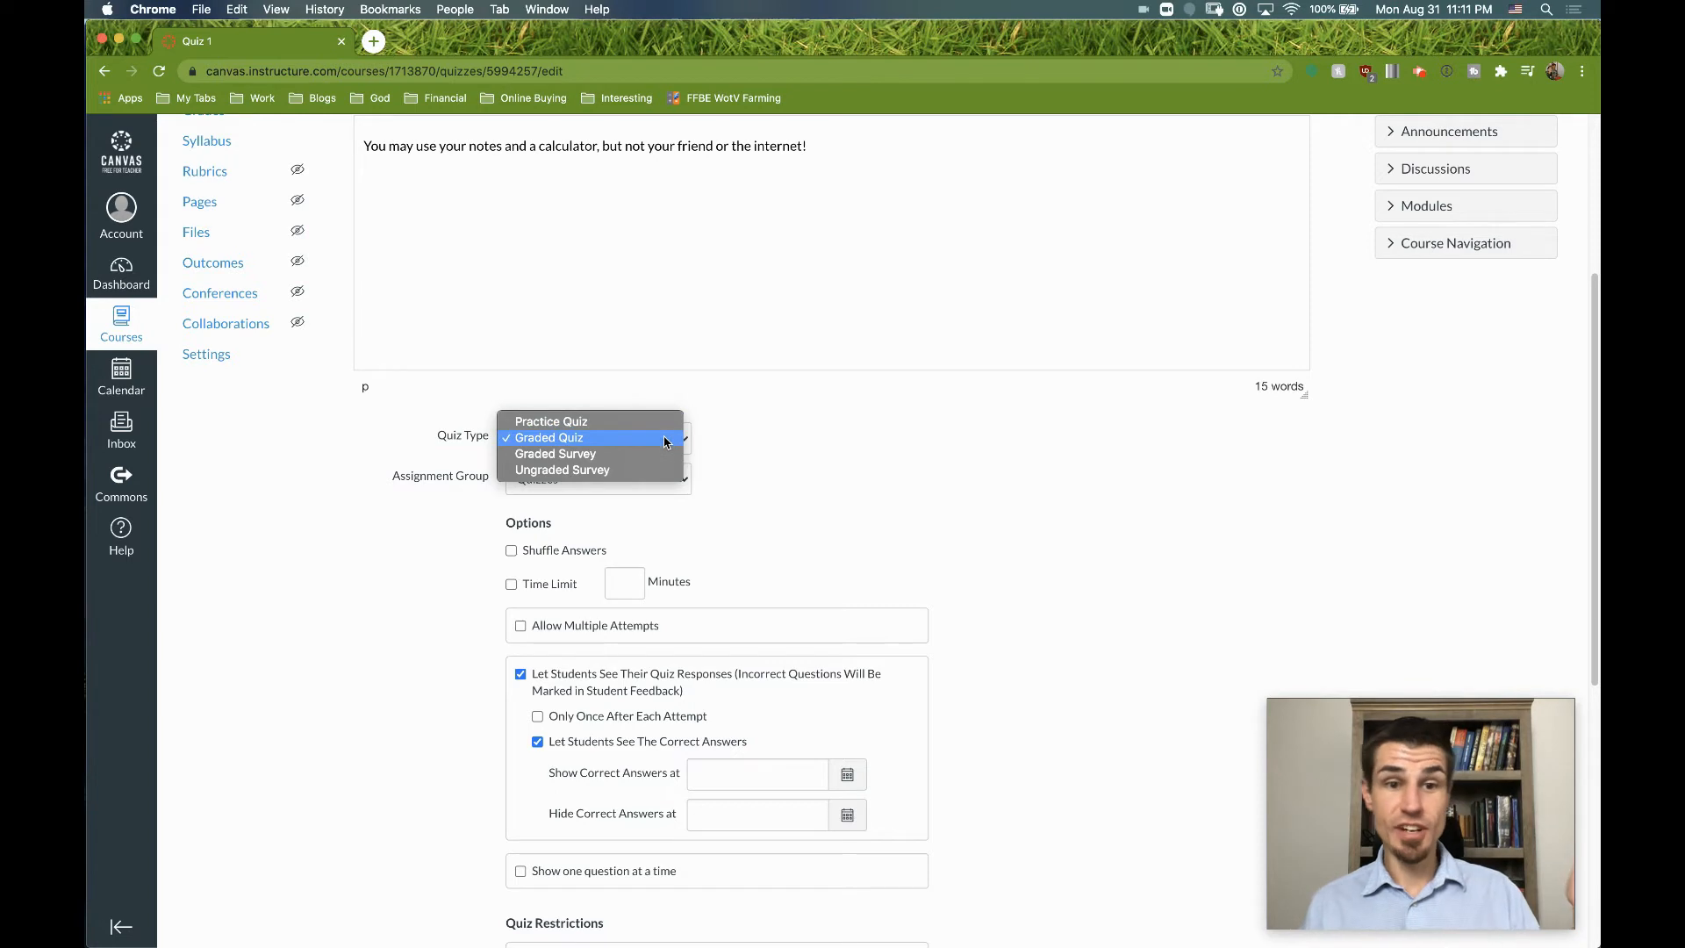
{"action": "left_click", "coordinate": [1006, 478]}
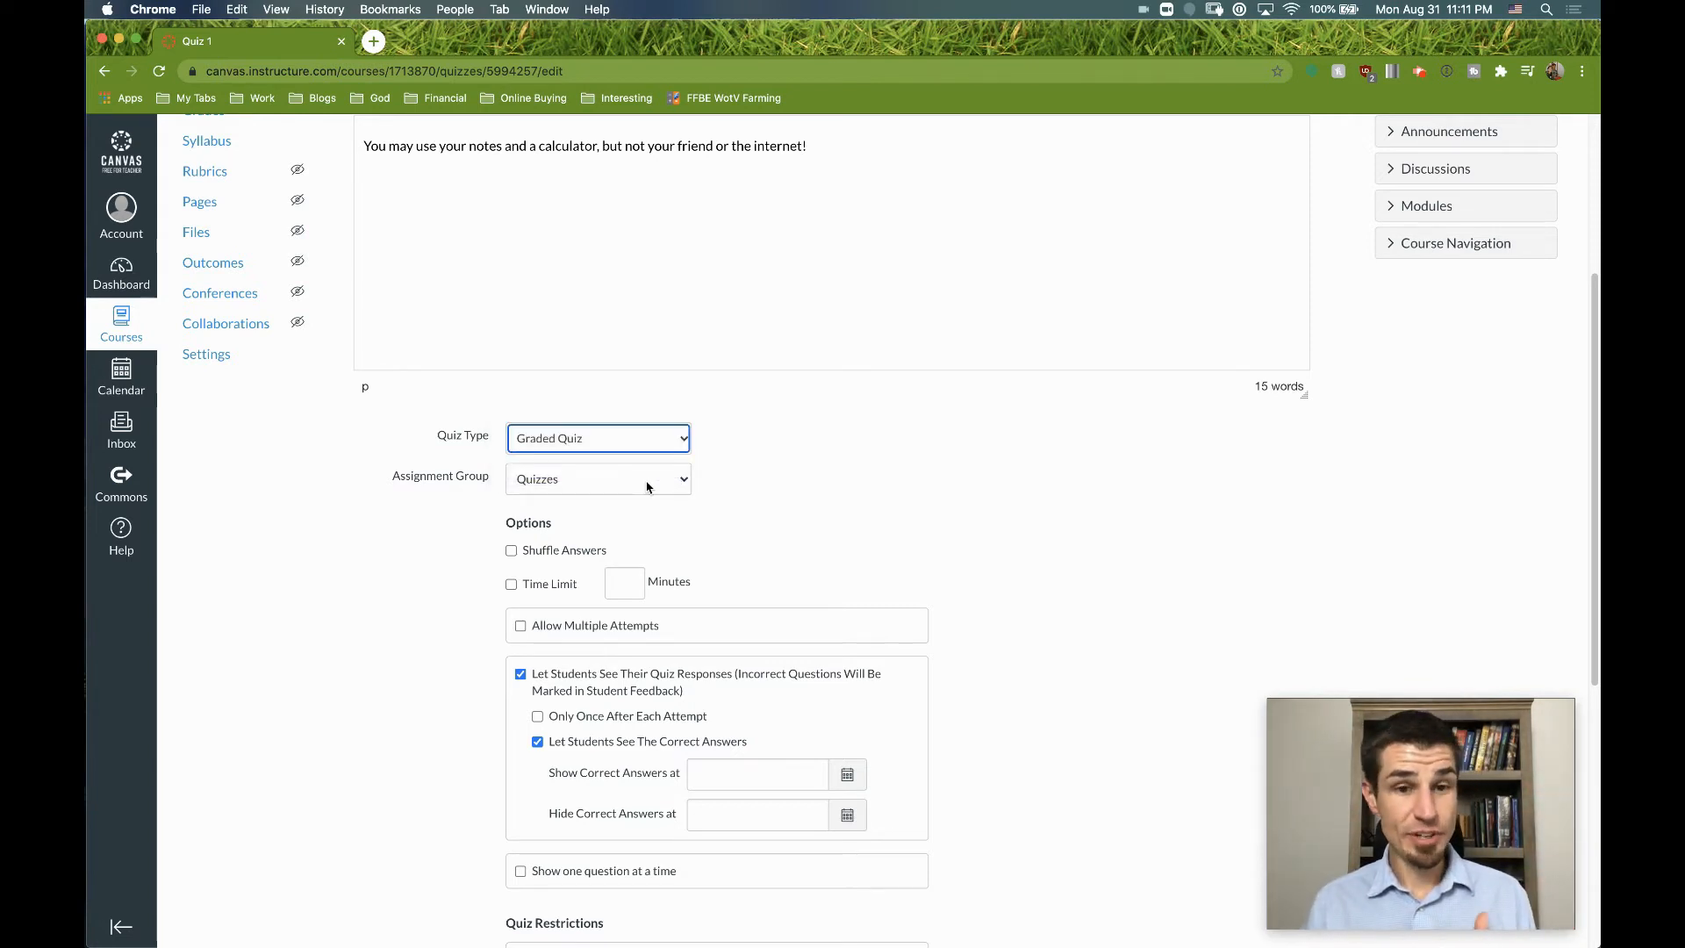
Set a 25-minute time limit for the quiz and leave Shuffle Answers turned off after trying it
{"action": "scroll", "coordinate": [513, 383], "scroll_direction": "down", "scroll_amount": 2}
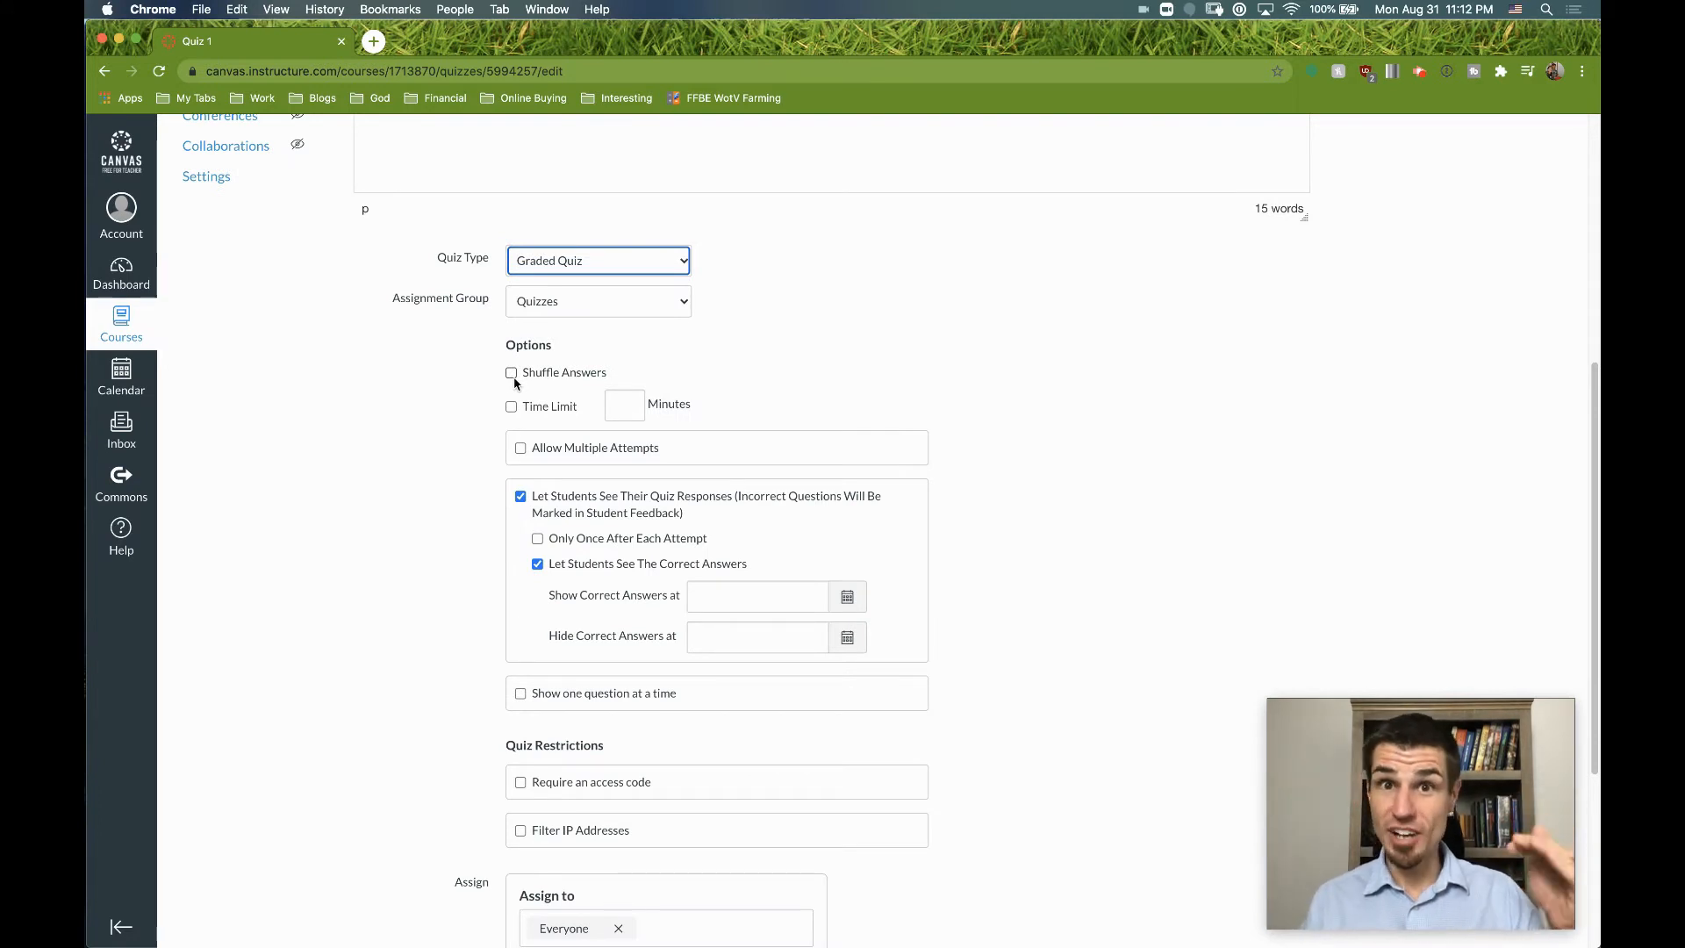
{"action": "left_click", "coordinate": [515, 379]}
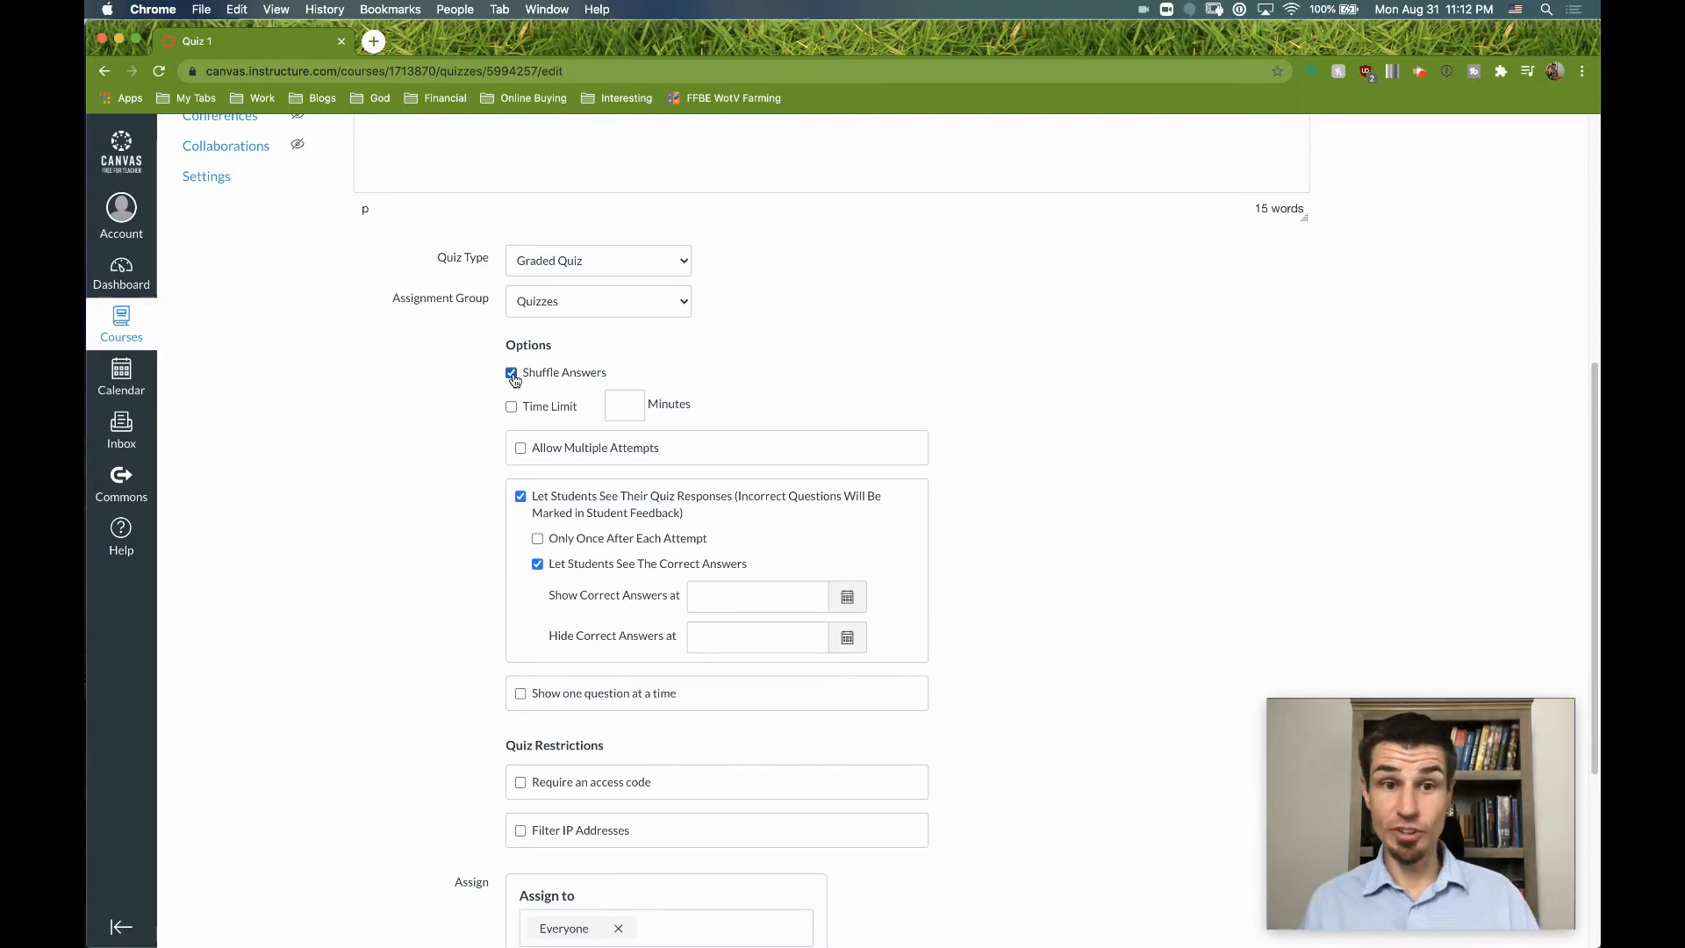
{"action": "left_click", "coordinate": [512, 407]}
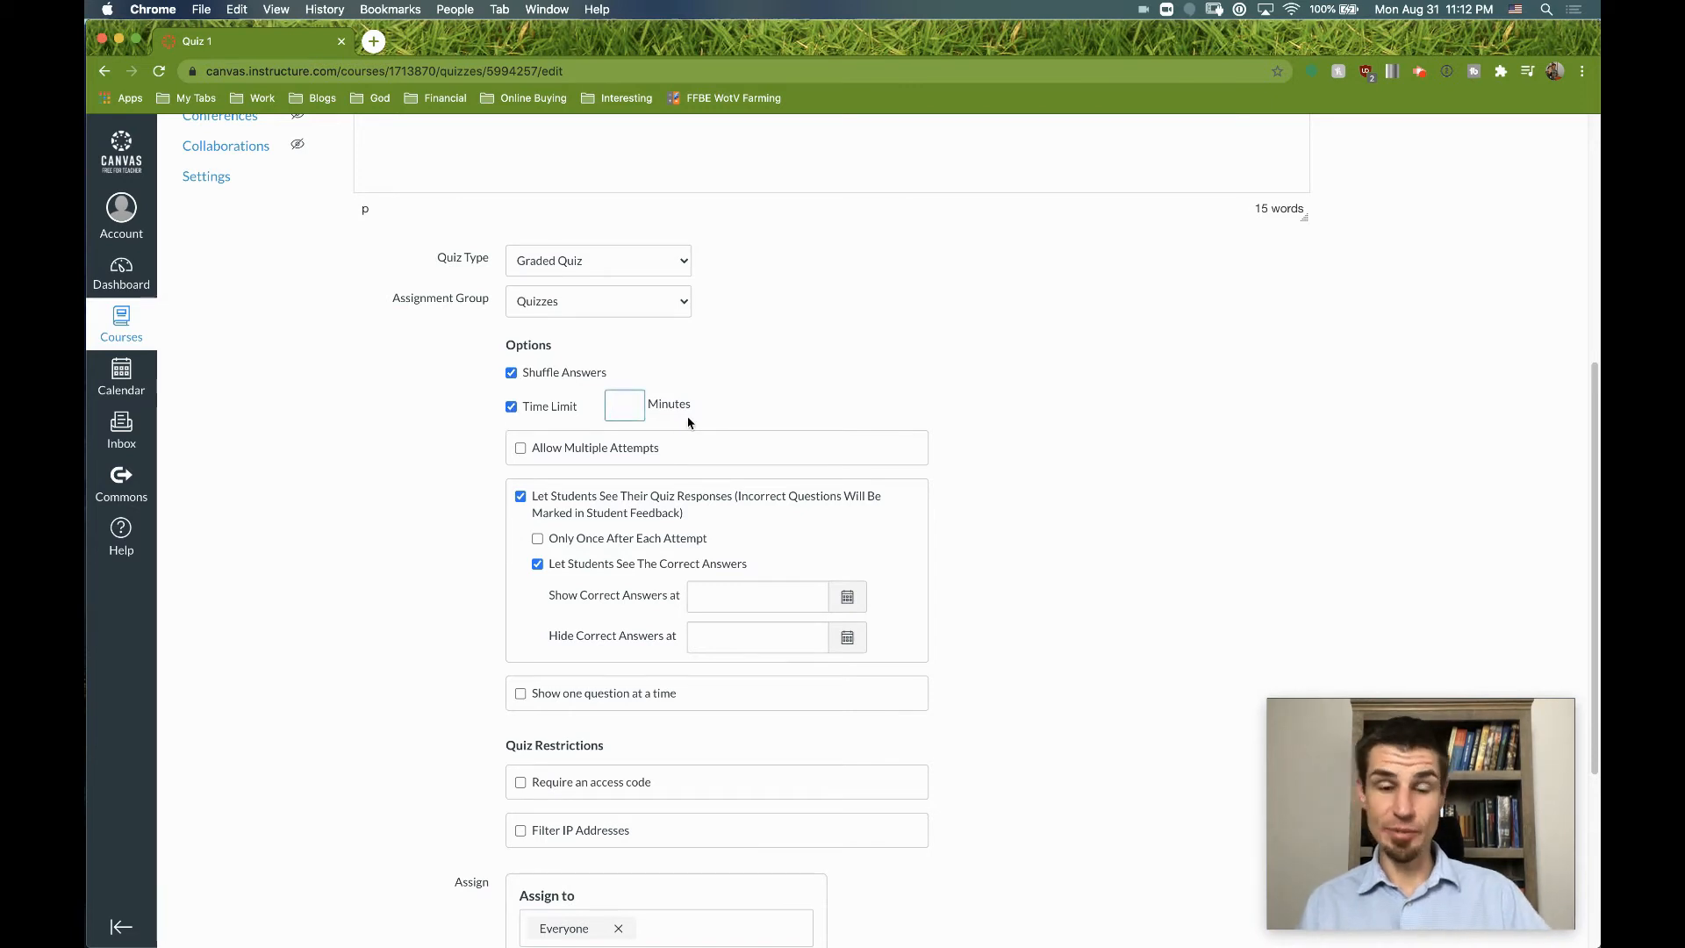
{"action": "type", "text": "25"}
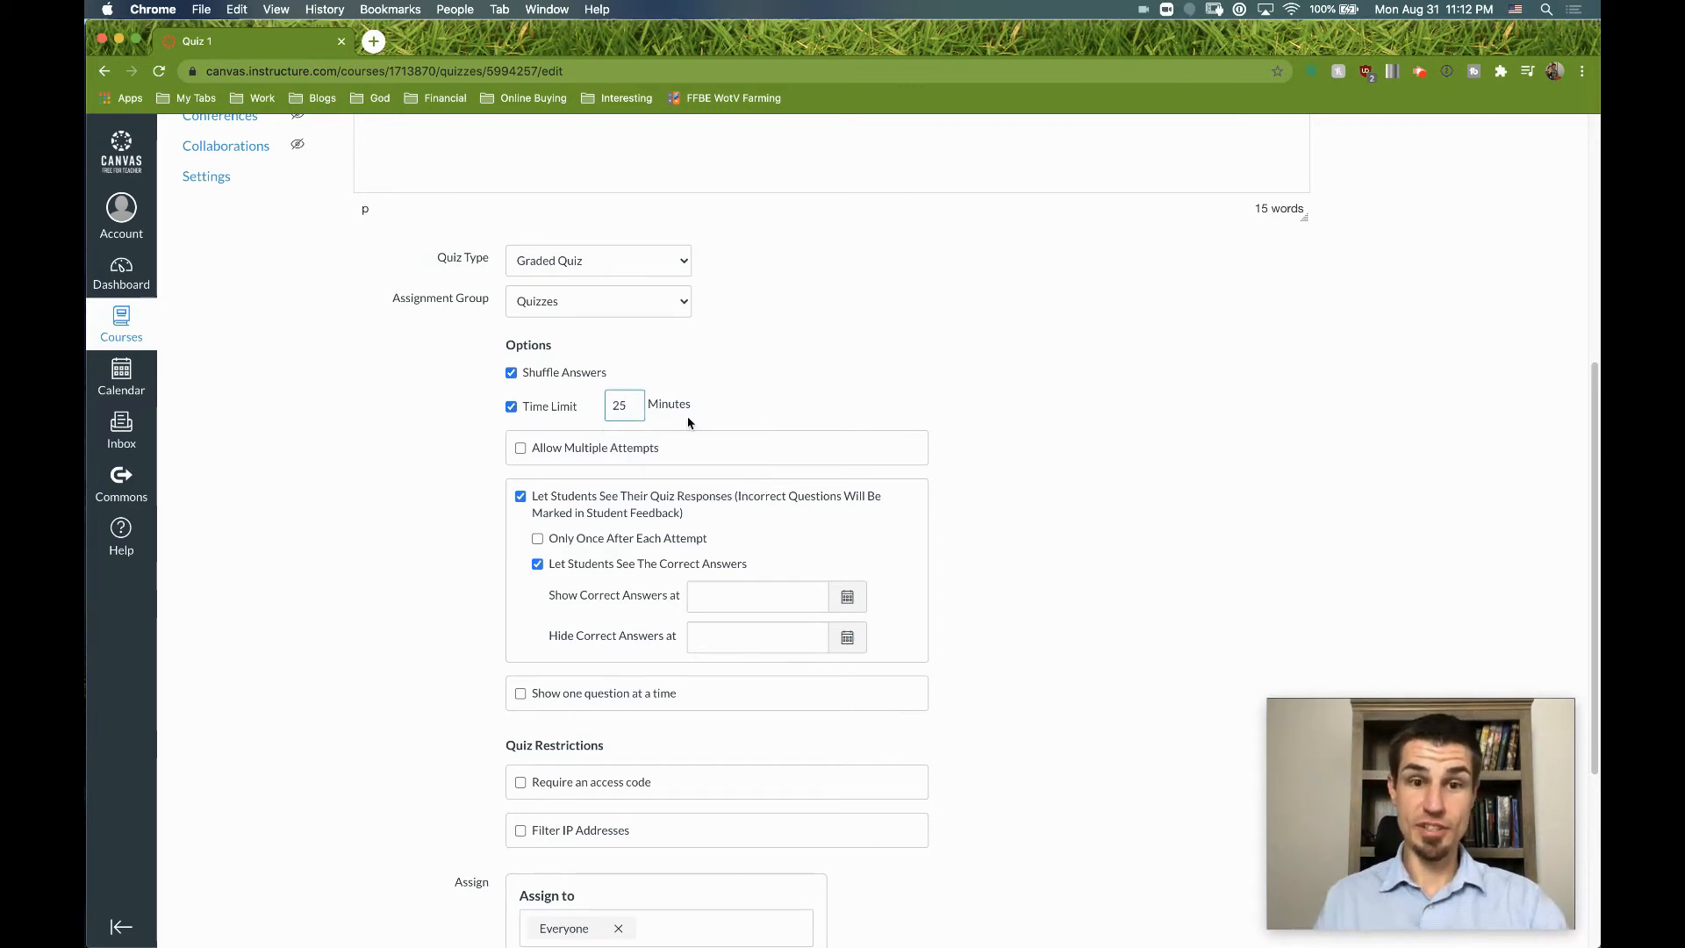
{"action": "left_click", "coordinate": [512, 372]}
Allow multiple quiz attempts, keeping the highest score and limiting the allowed attempts to 3
{"action": "left_click", "coordinate": [520, 449]}
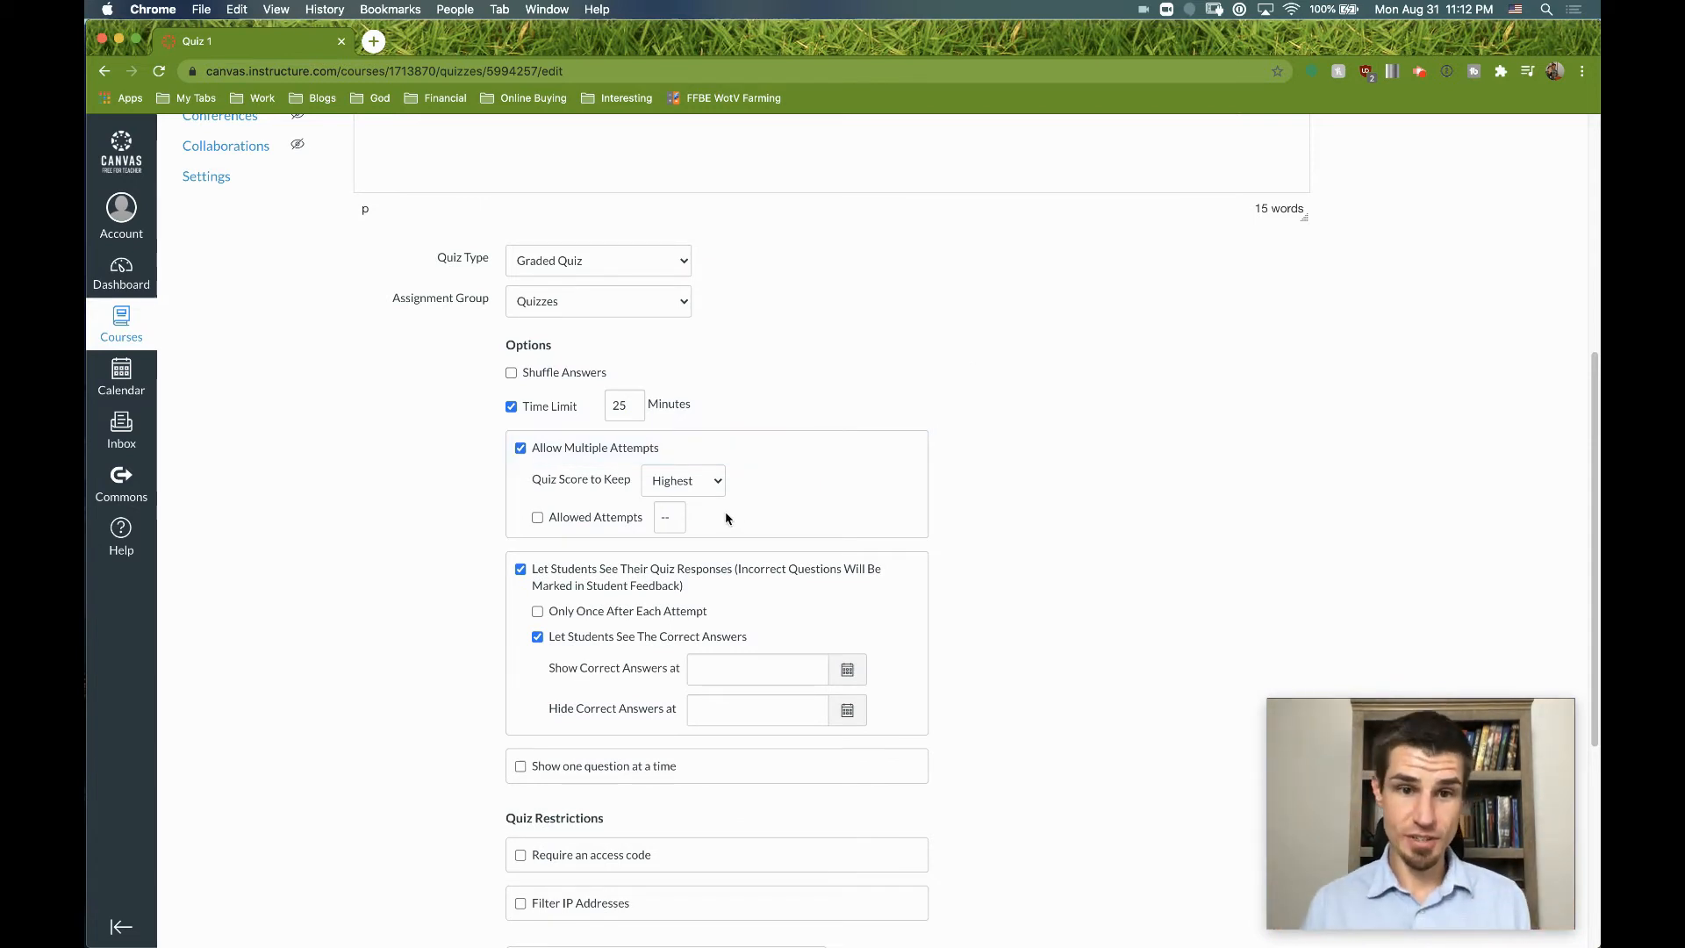
{"action": "left_click", "coordinate": [717, 483]}
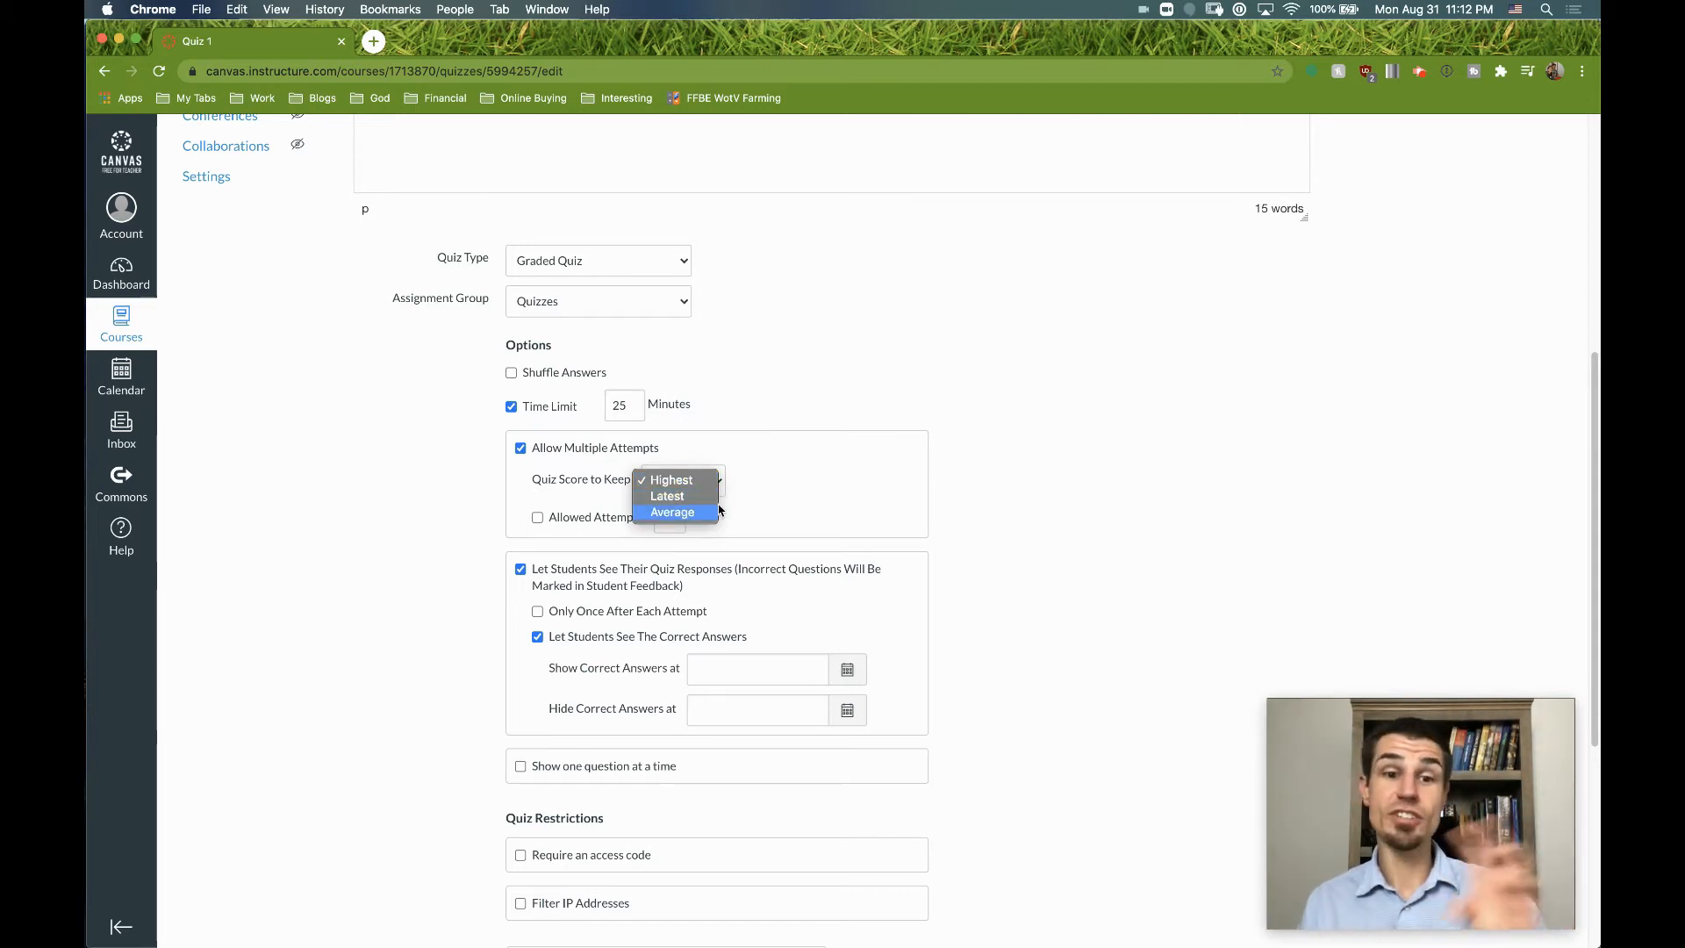
{"action": "left_click", "coordinate": [818, 500]}
{"action": "left_click", "coordinate": [539, 518]}
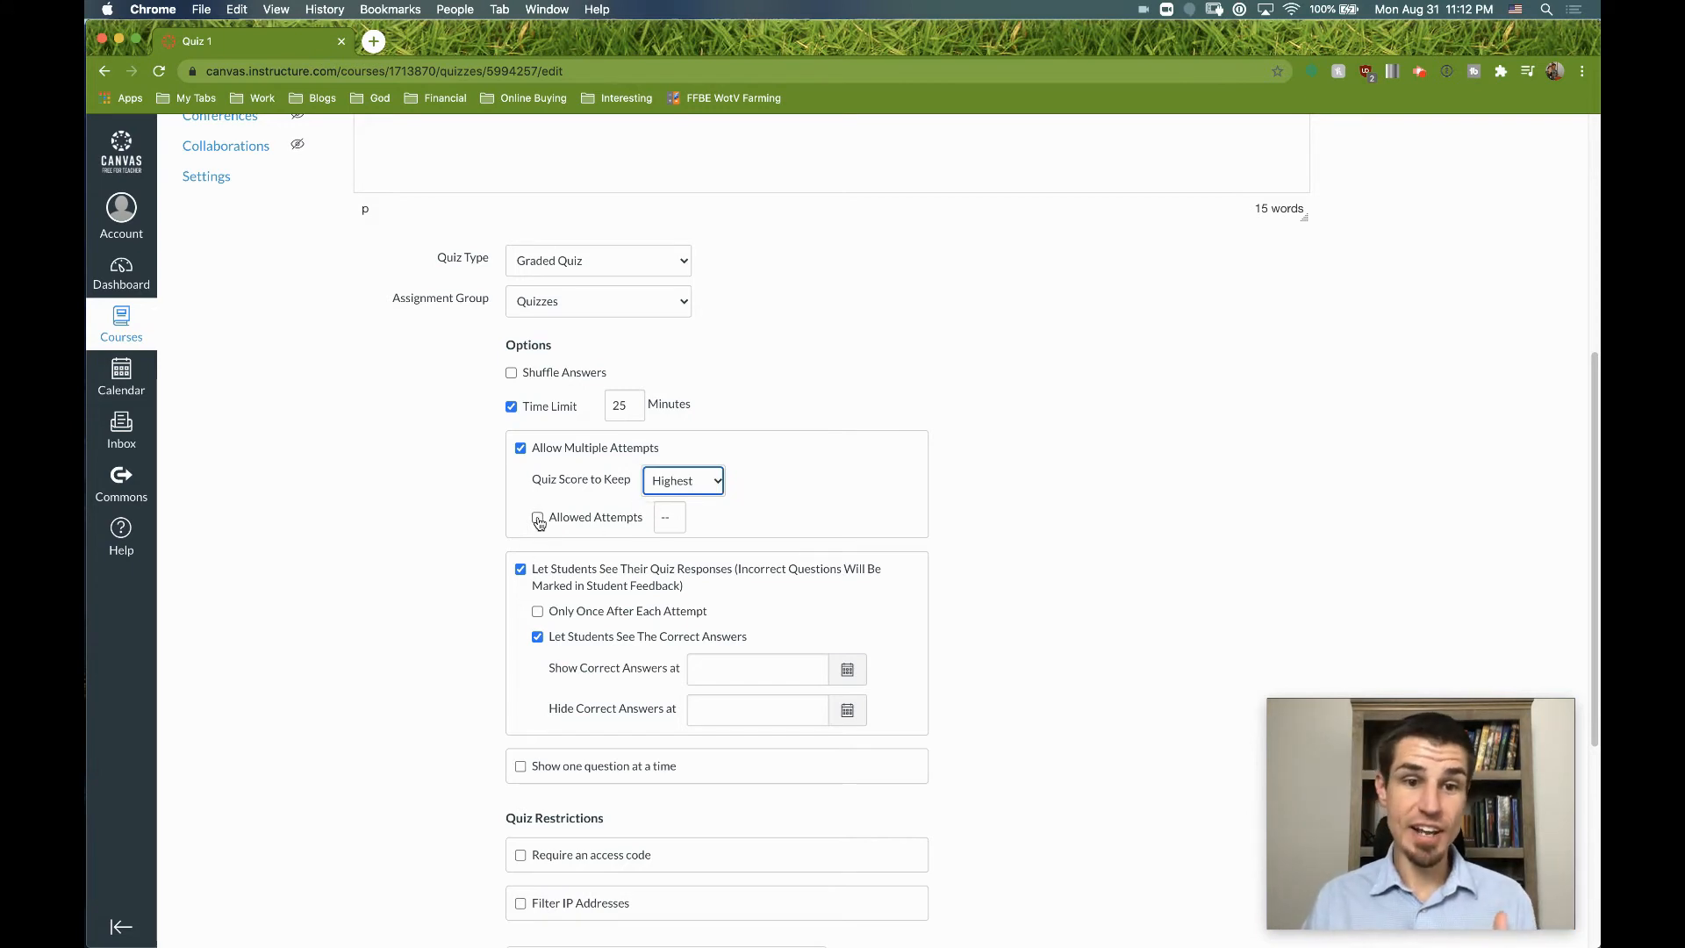
{"action": "left_click", "coordinate": [752, 522]}
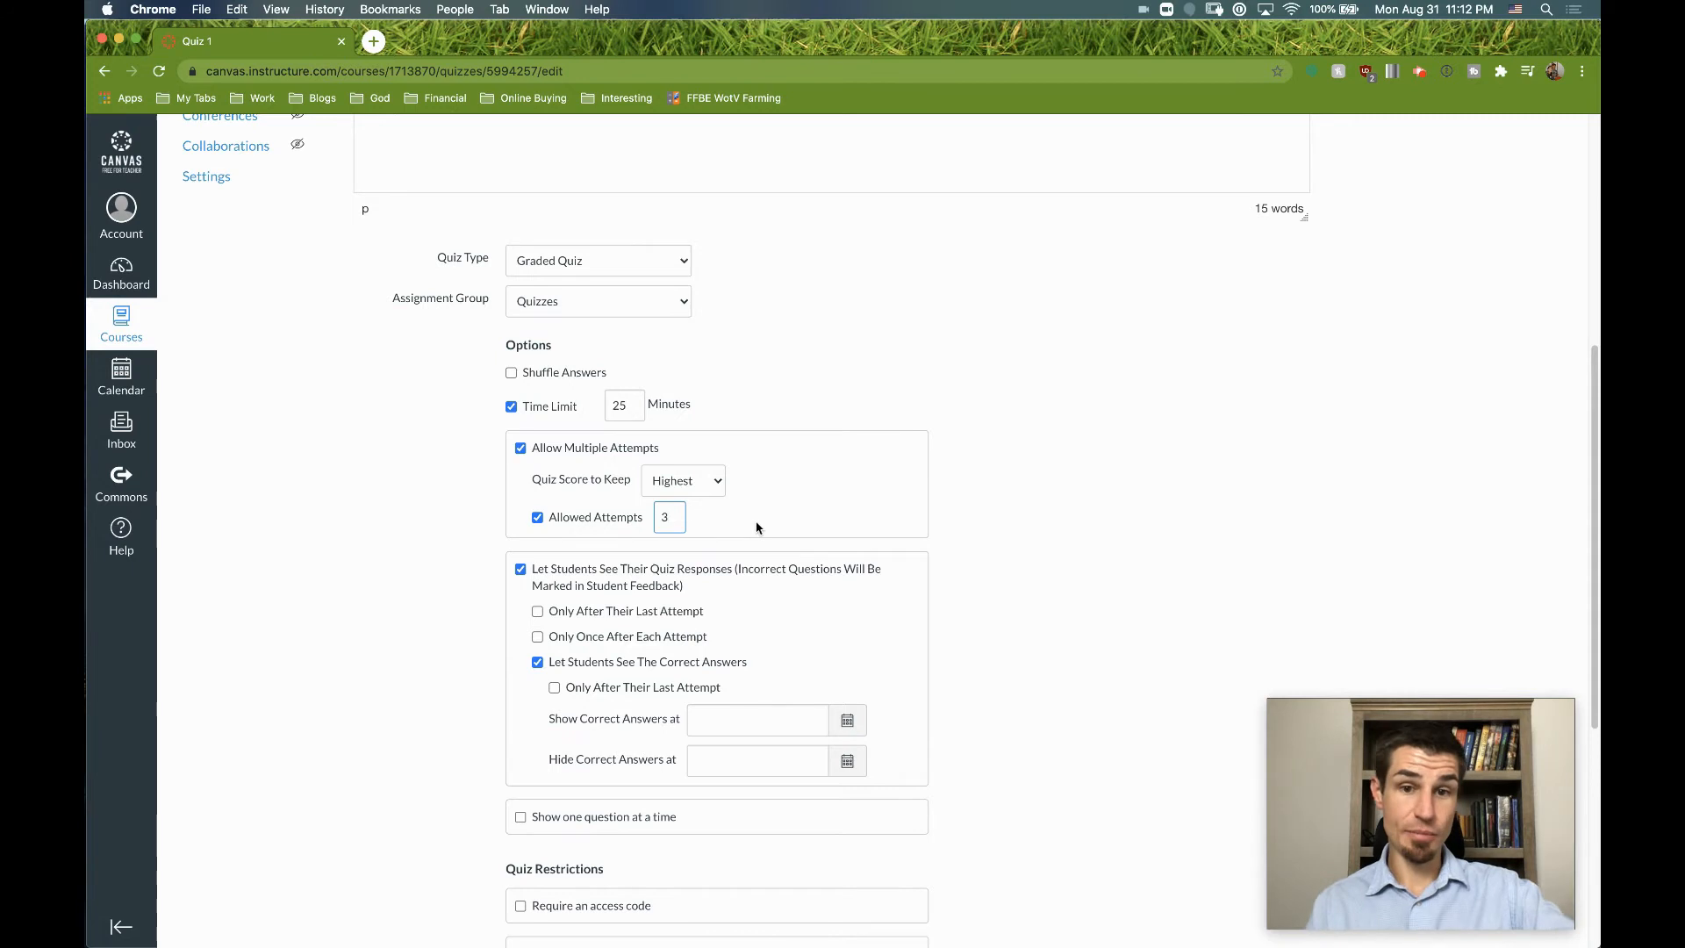
Switch student viewing of quiz responses off and back on, reenter 3 allowed attempts, and let students see the correct answers
{"action": "scroll", "coordinate": [751, 519], "scroll_direction": "down", "scroll_amount": 3}
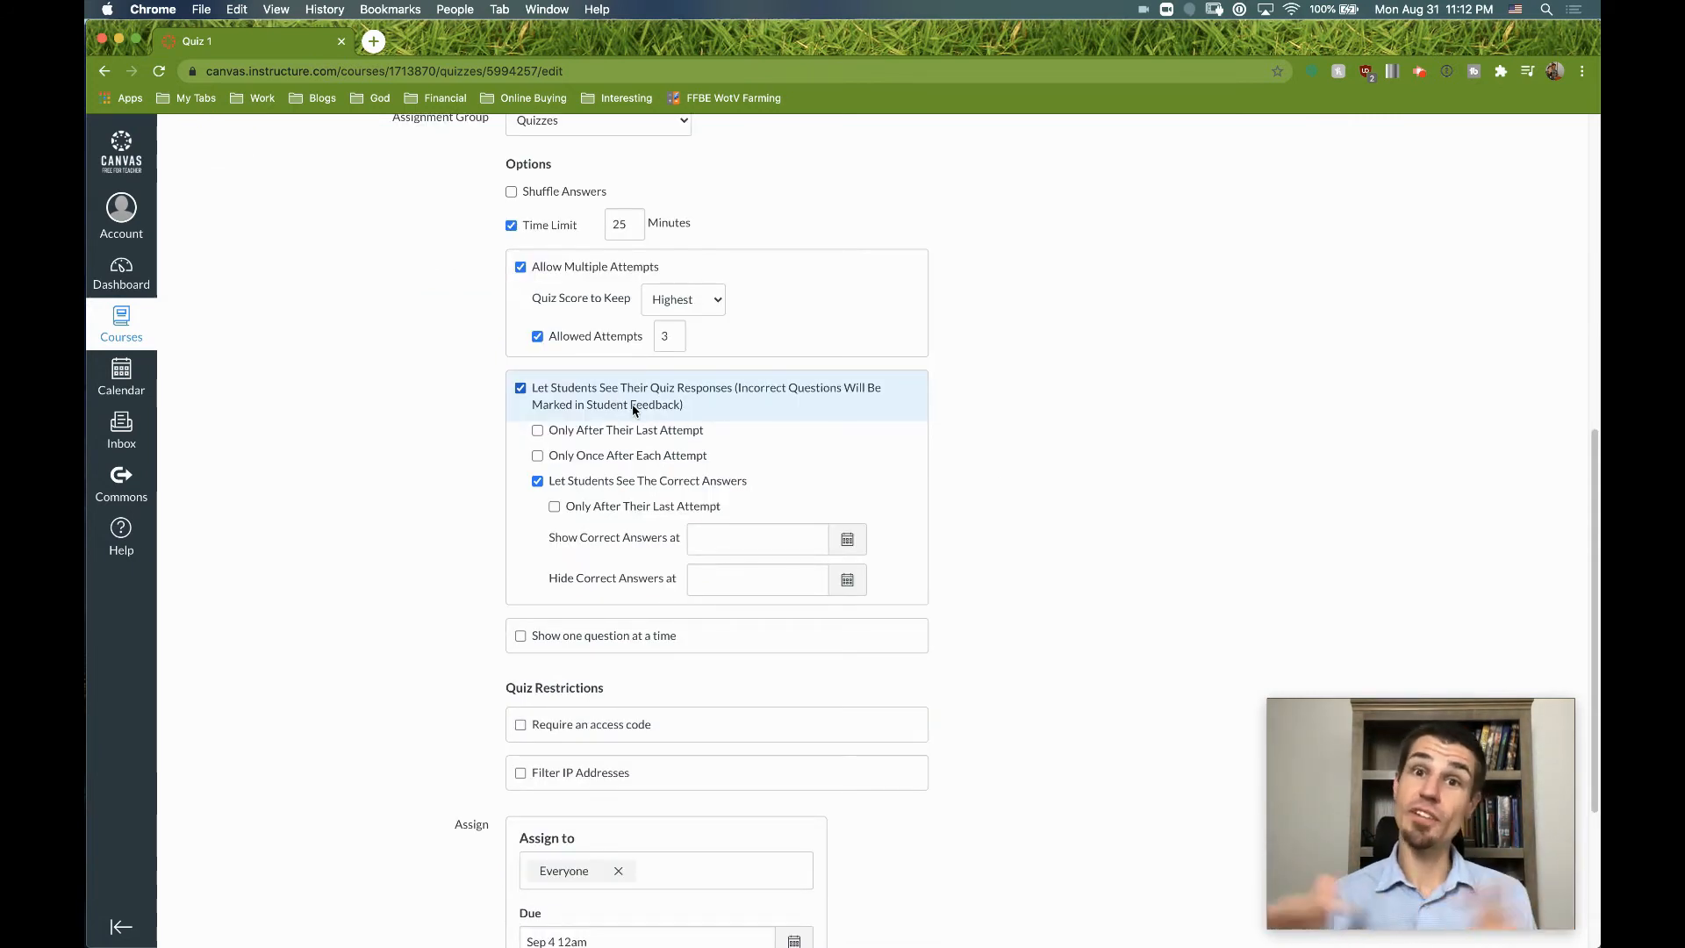
{"action": "left_click", "coordinate": [633, 410]}
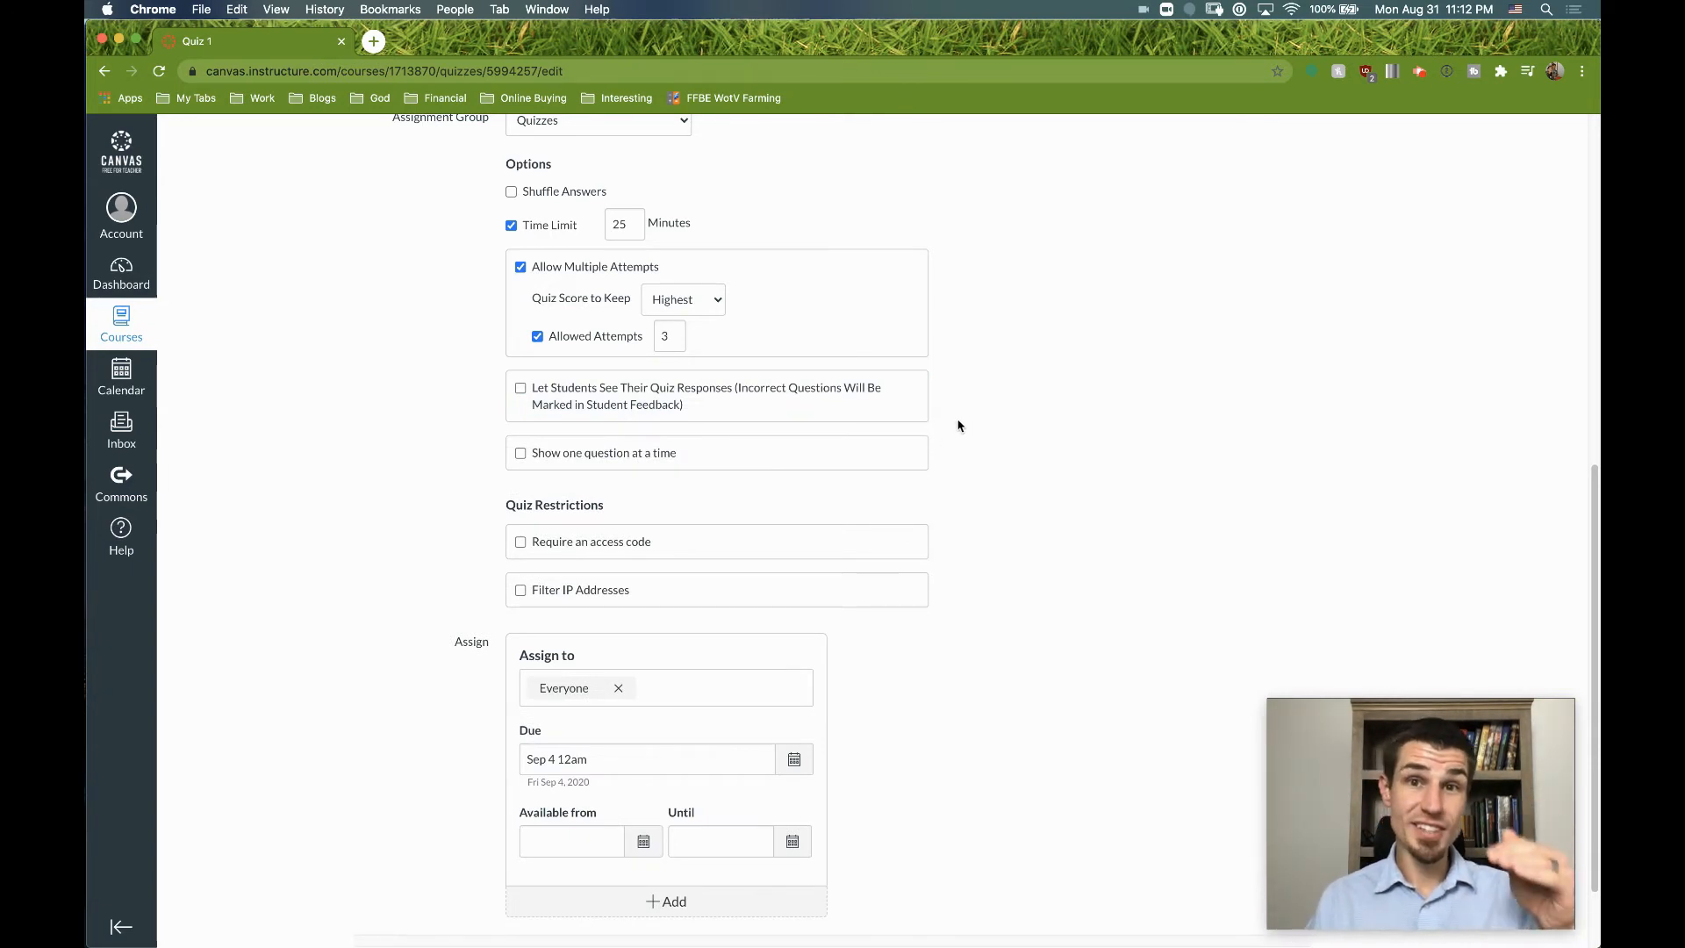
{"action": "left_click", "coordinate": [521, 390]}
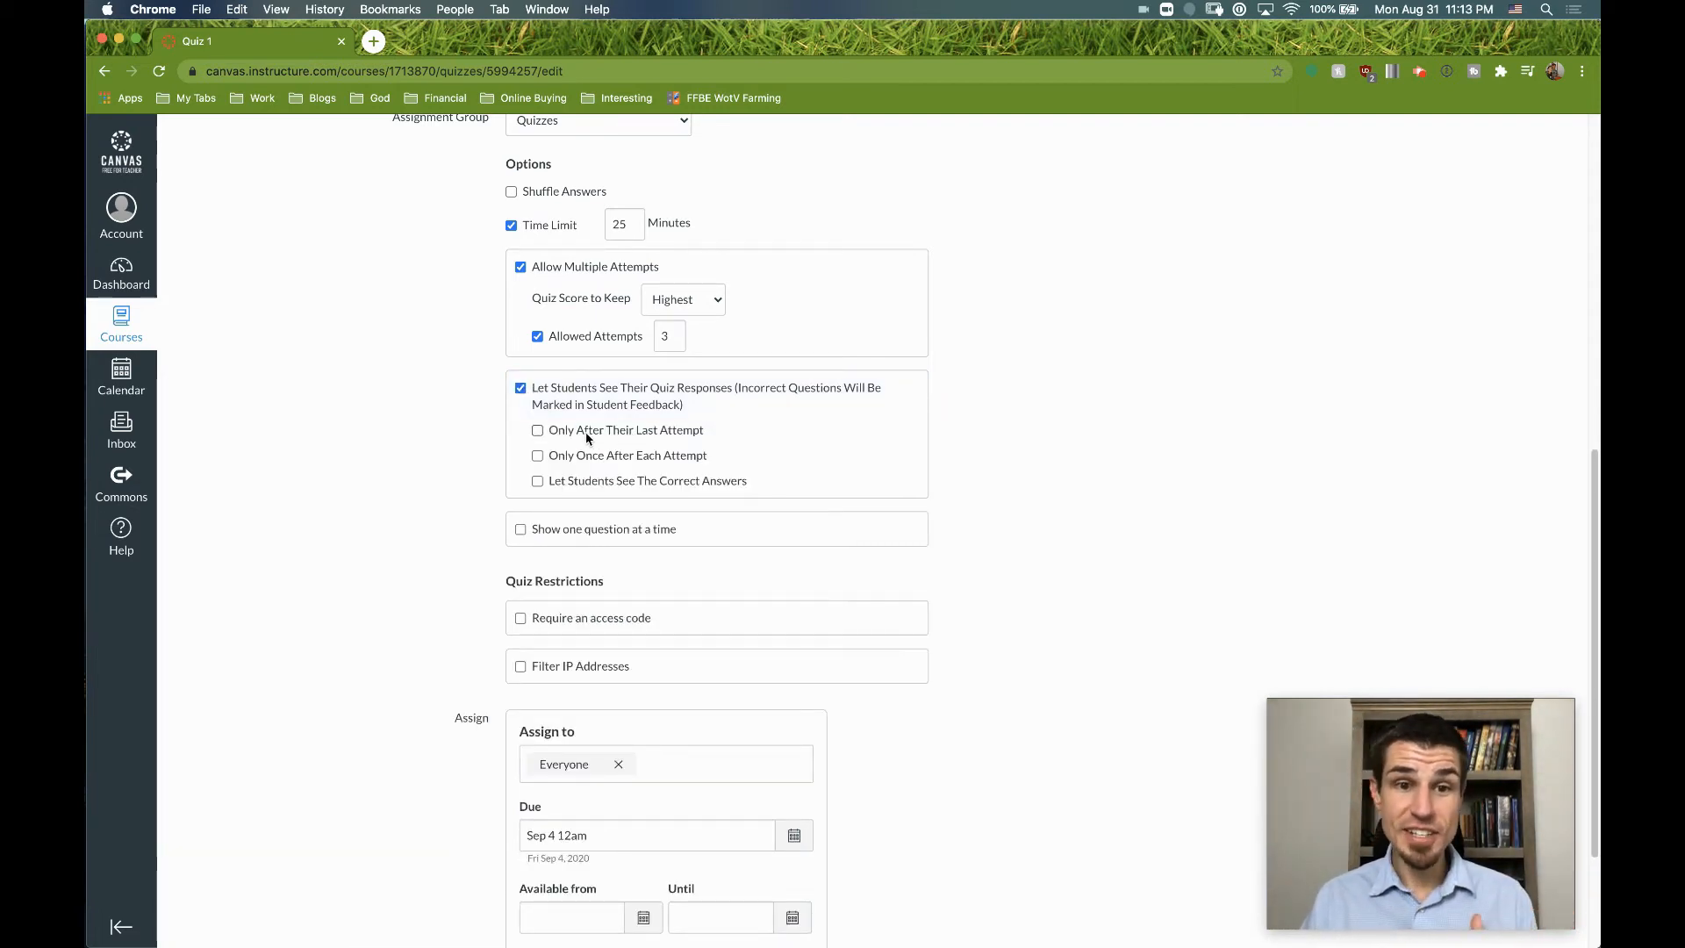
{"action": "left_click", "coordinate": [665, 335]}
{"action": "type", "text": "3"}
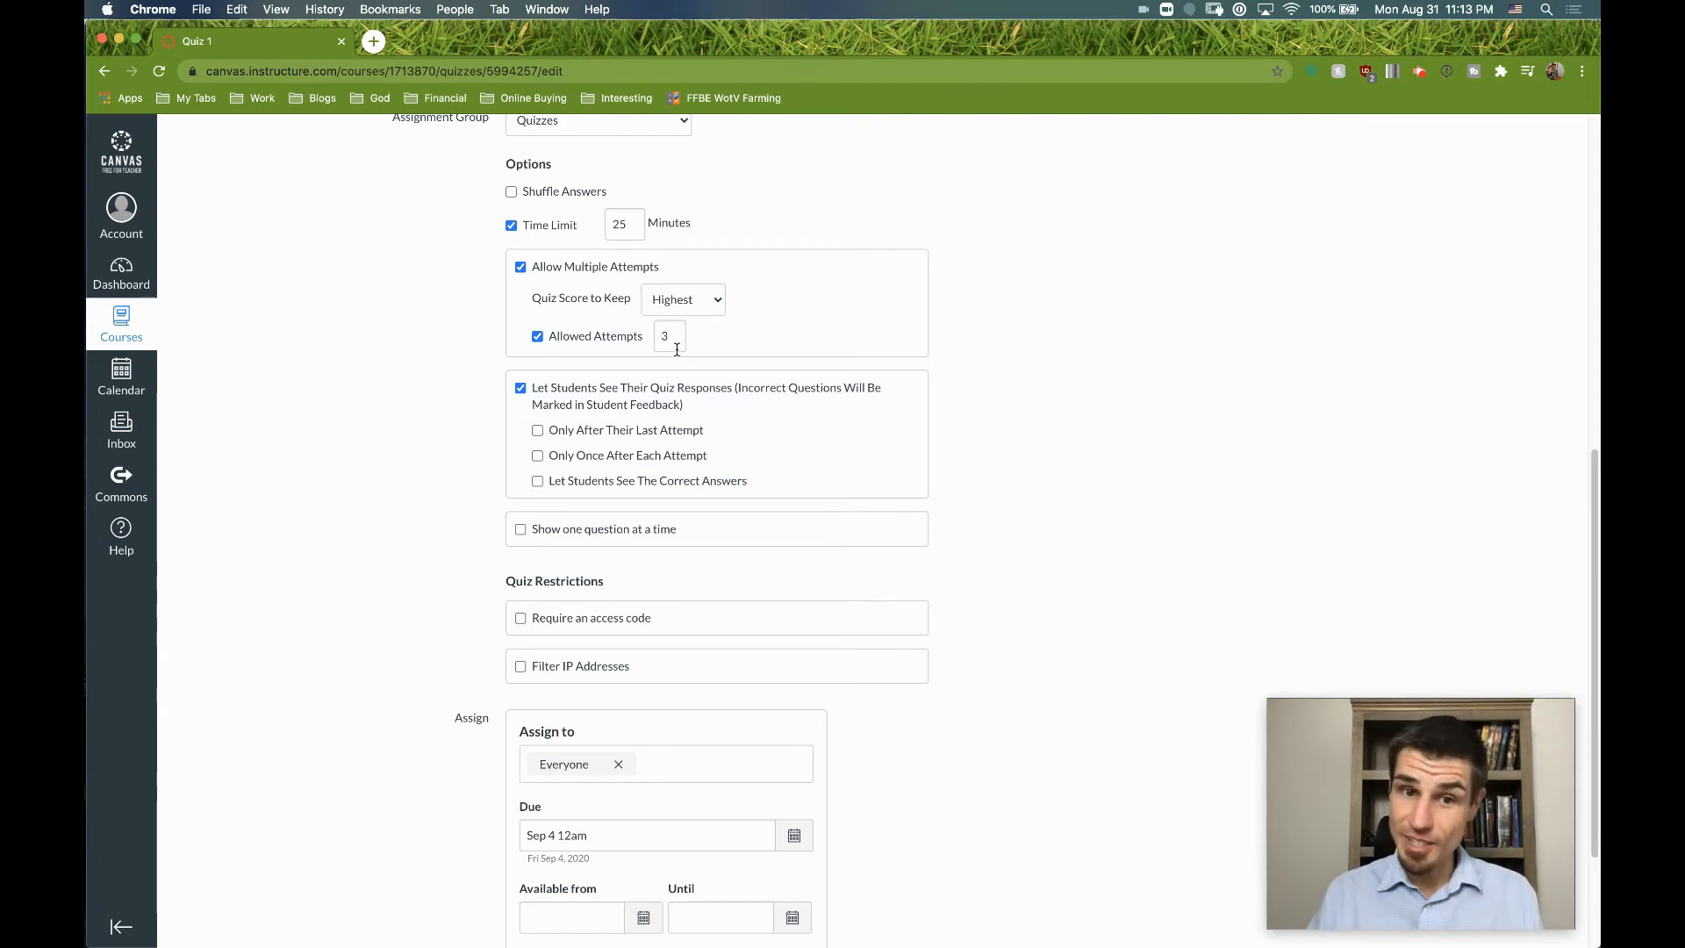
{"action": "left_click", "coordinate": [537, 482]}
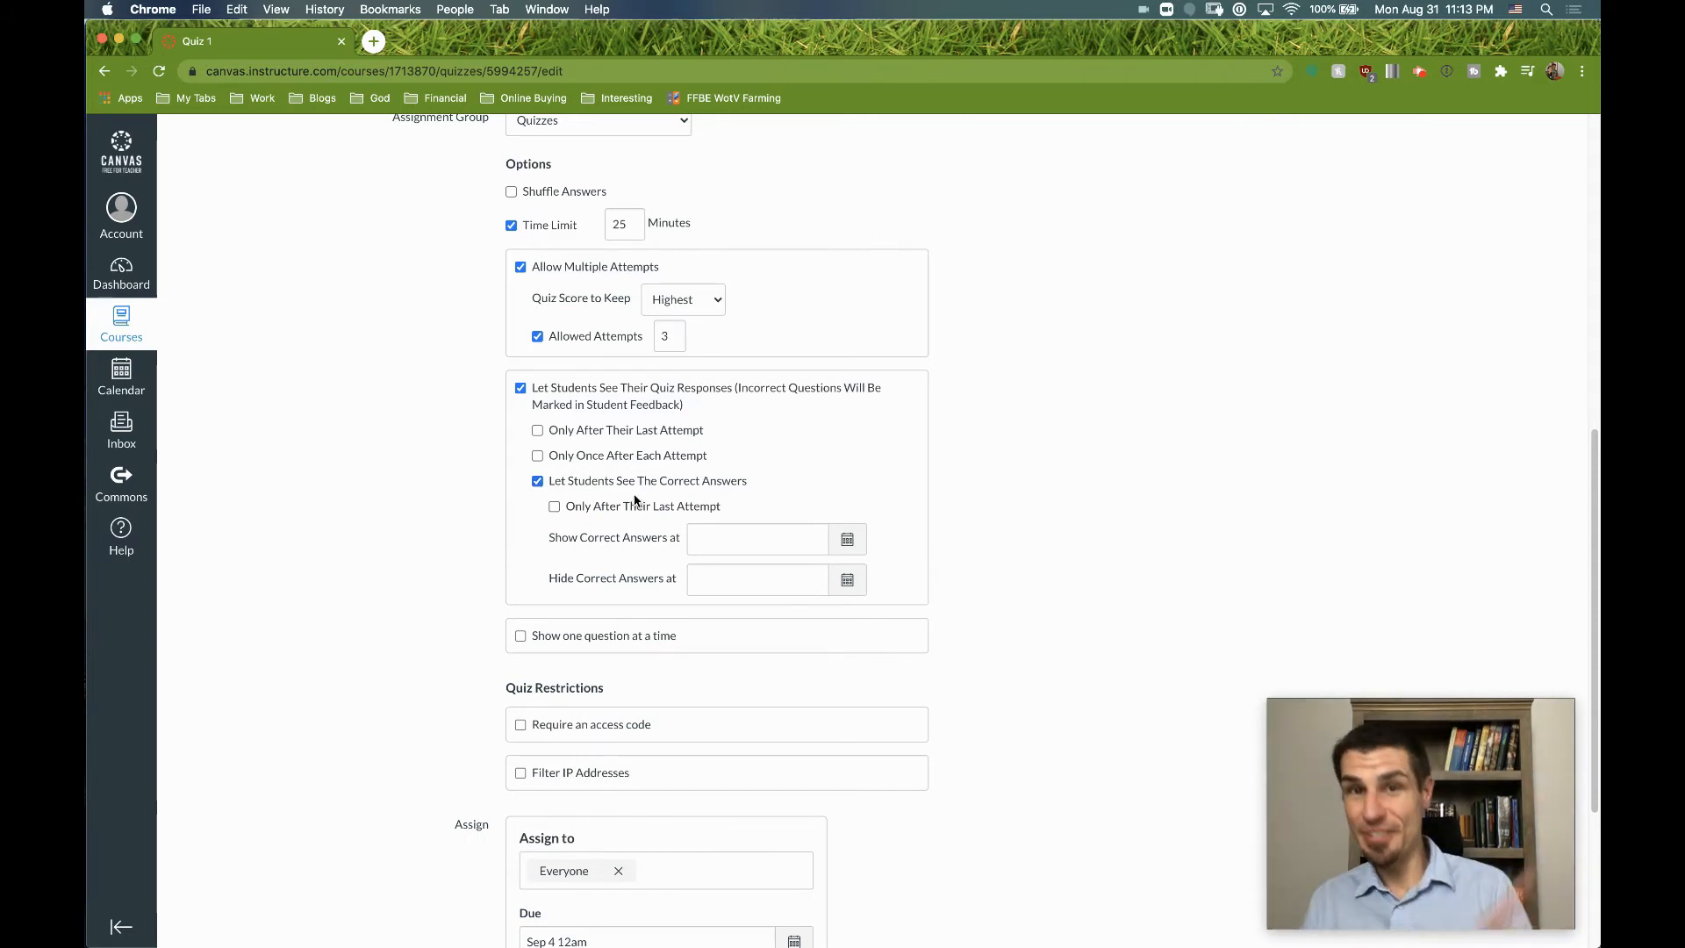
{"action": "left_click", "coordinate": [553, 508]}
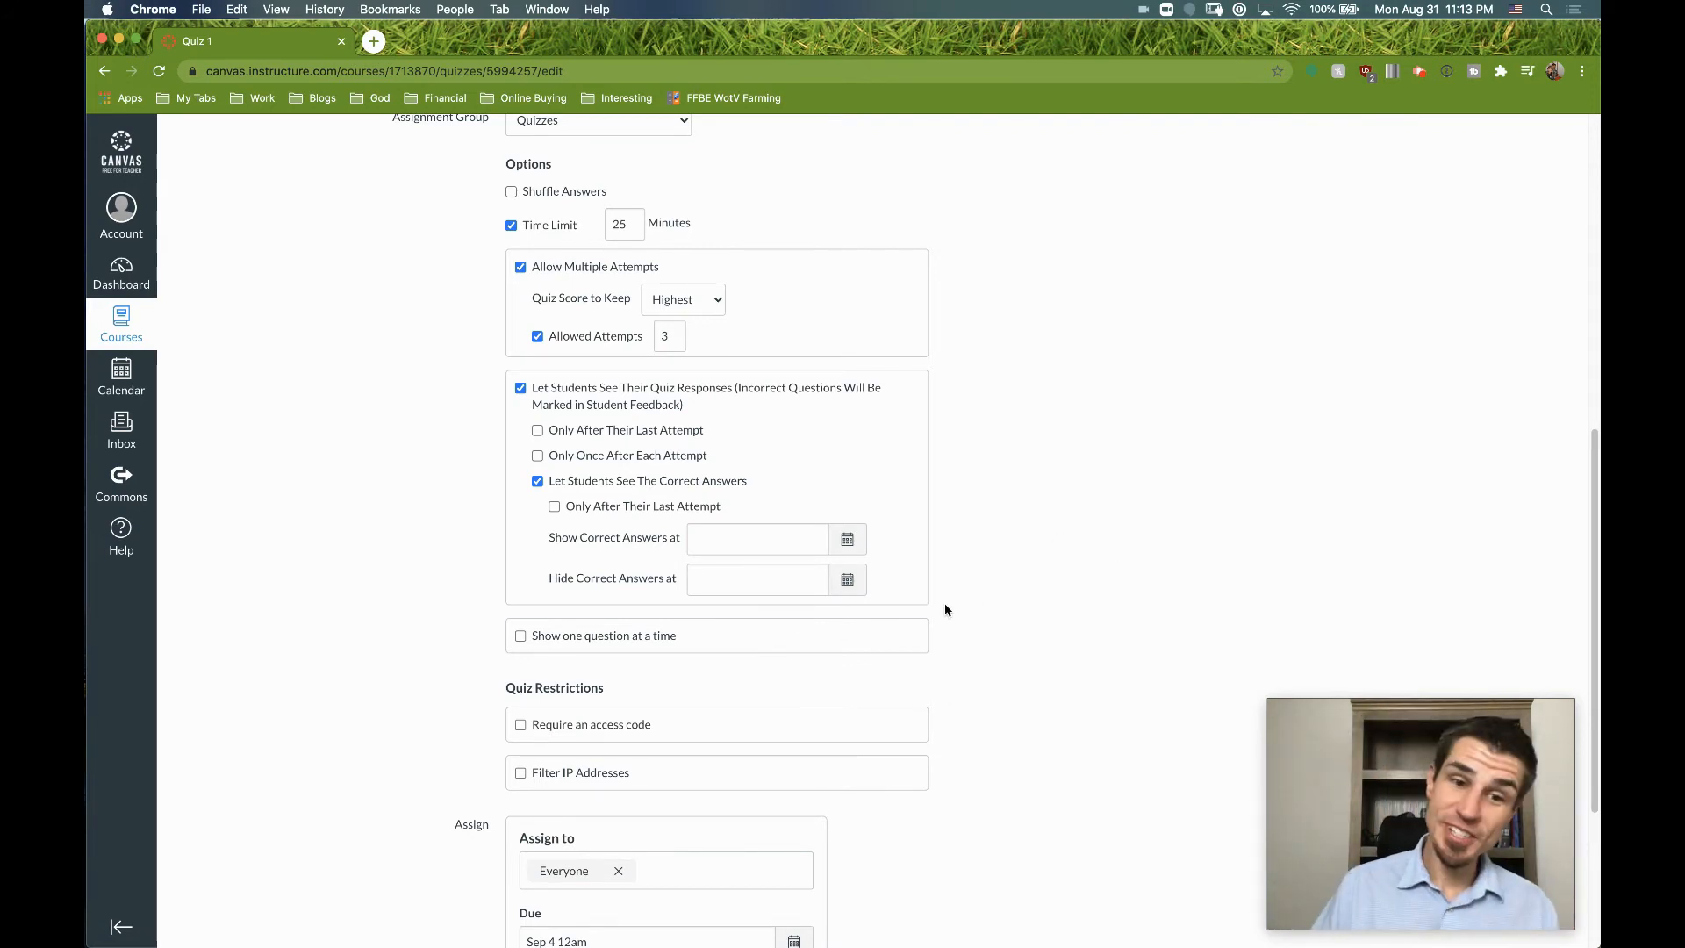
Show one quiz question at a time and lock questions after answering
{"action": "left_click", "coordinate": [522, 638]}
{"action": "left_click", "coordinate": [538, 661]}
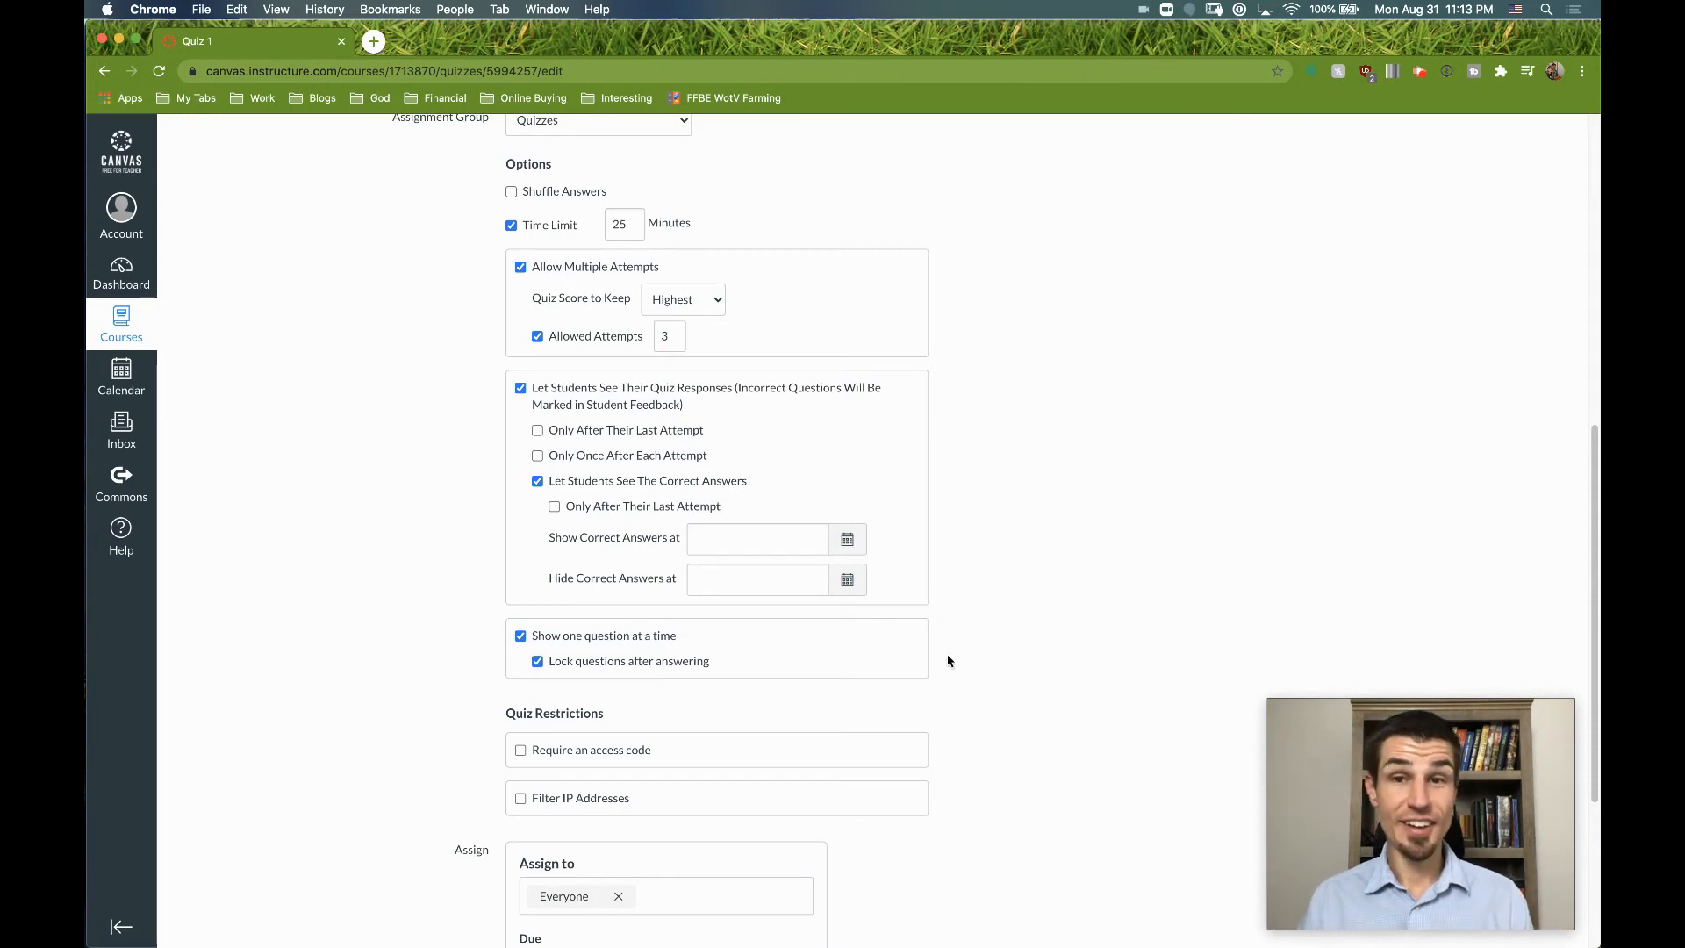
Require an access code for Quiz 1 and enter the code students must supply
{"action": "left_click", "coordinate": [521, 751]}
{"action": "left_click", "coordinate": [591, 782]}
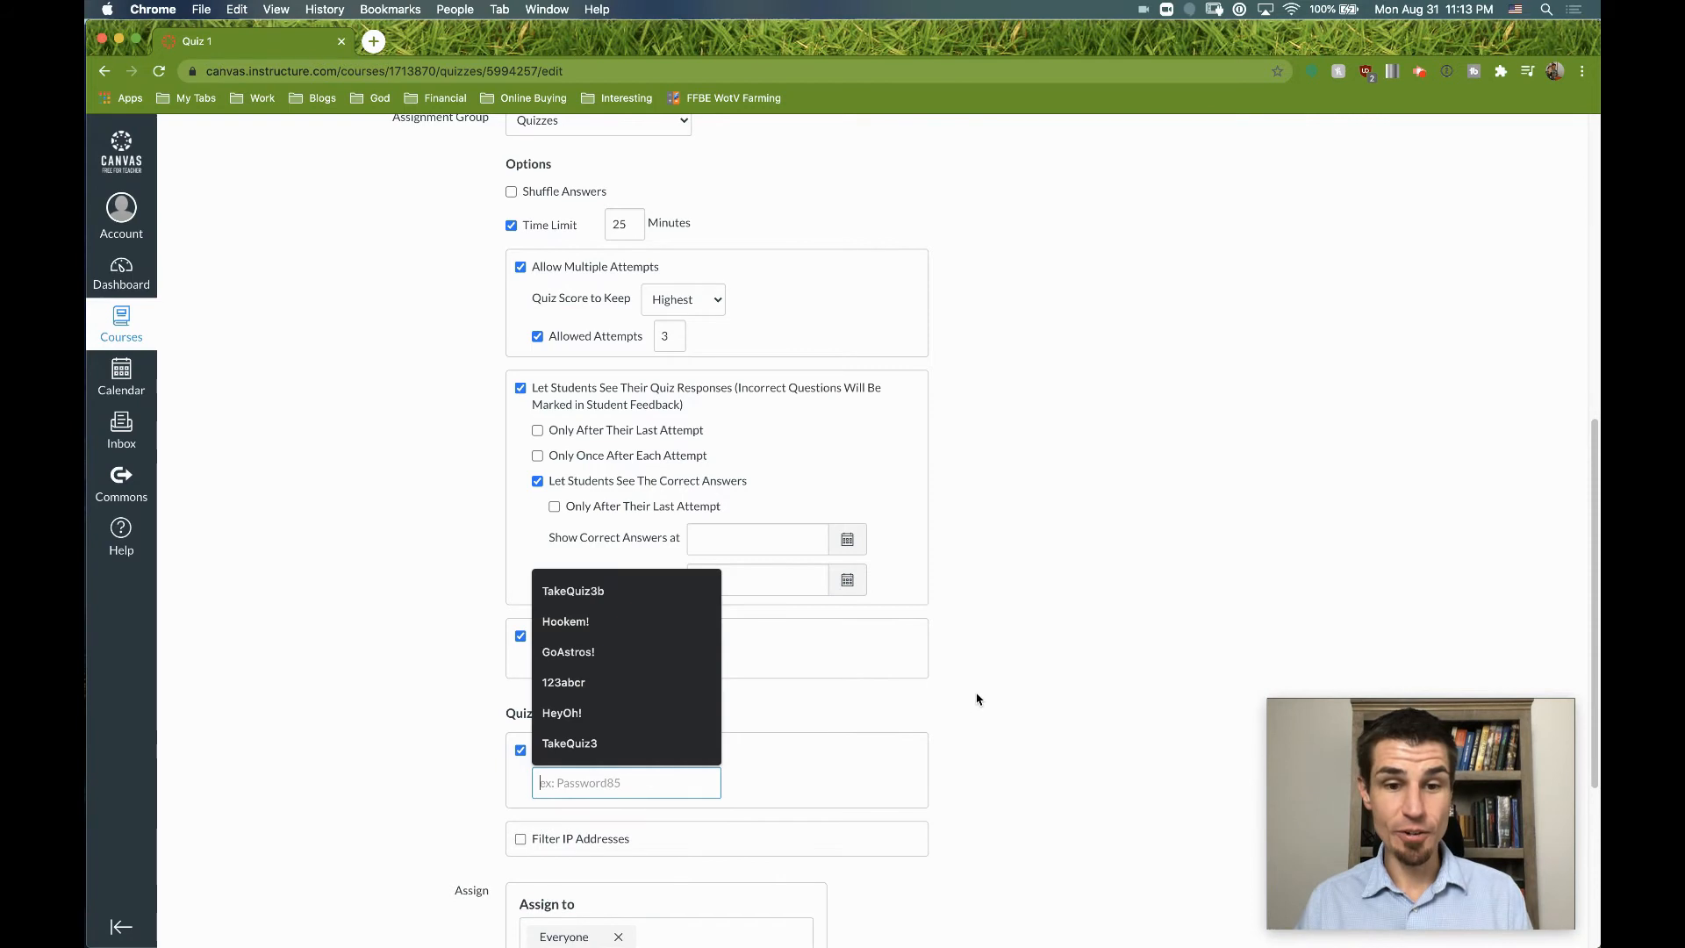
{"action": "type", "text": "password"}
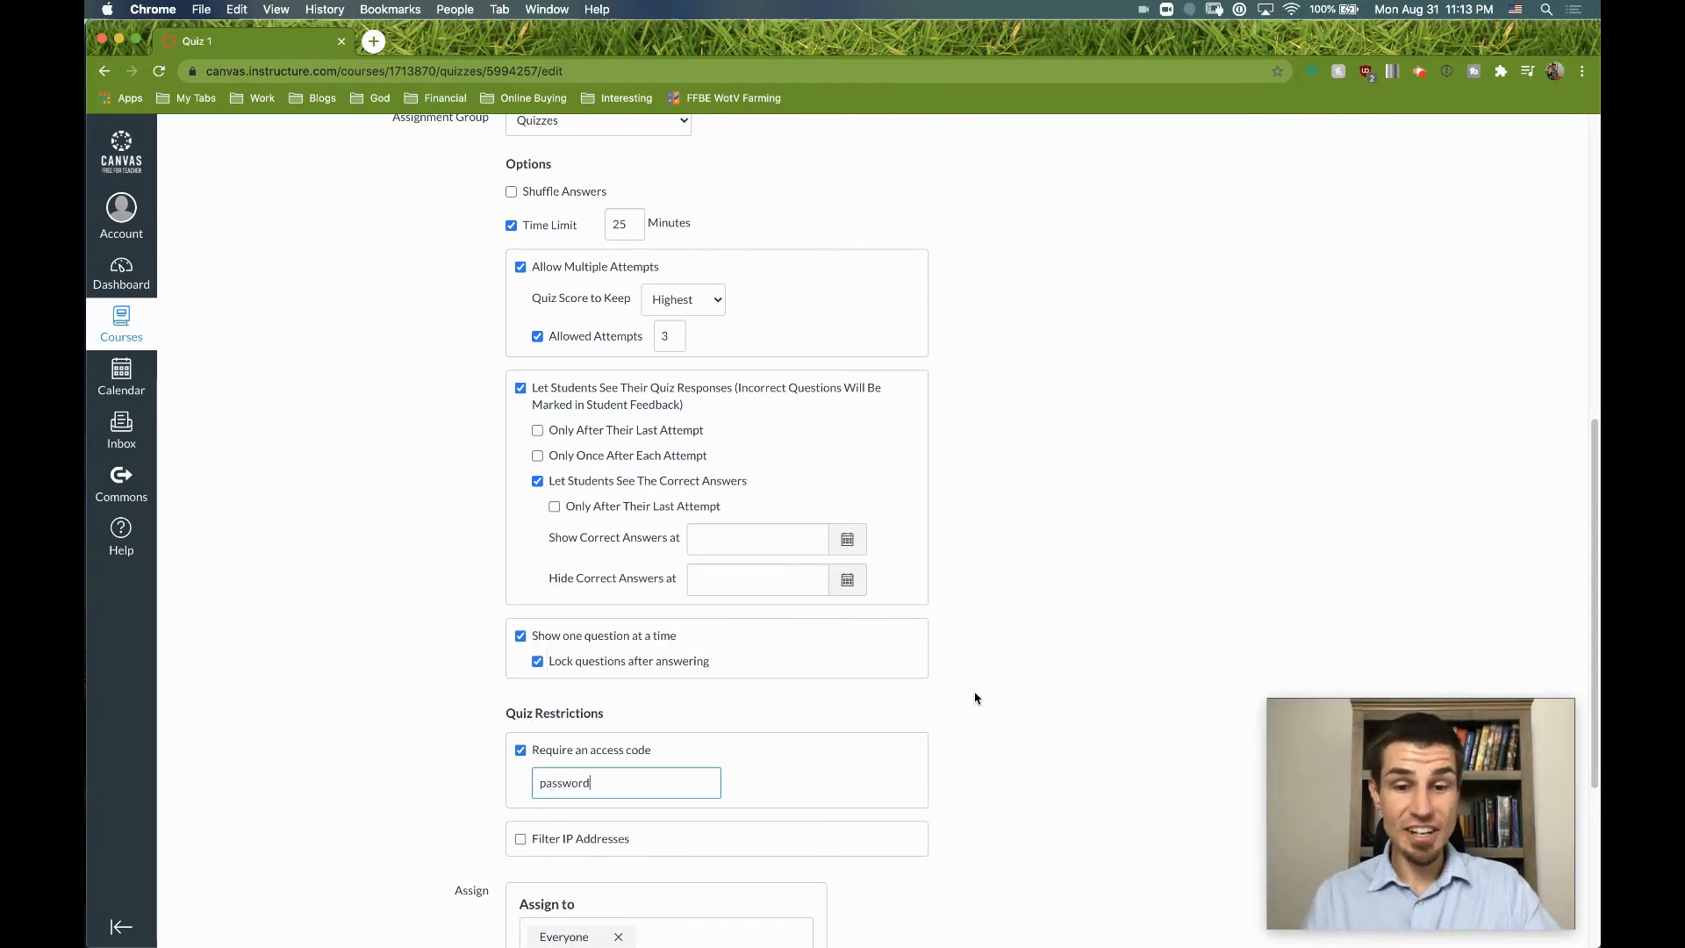
{"action": "left_click", "coordinate": [1025, 599]}
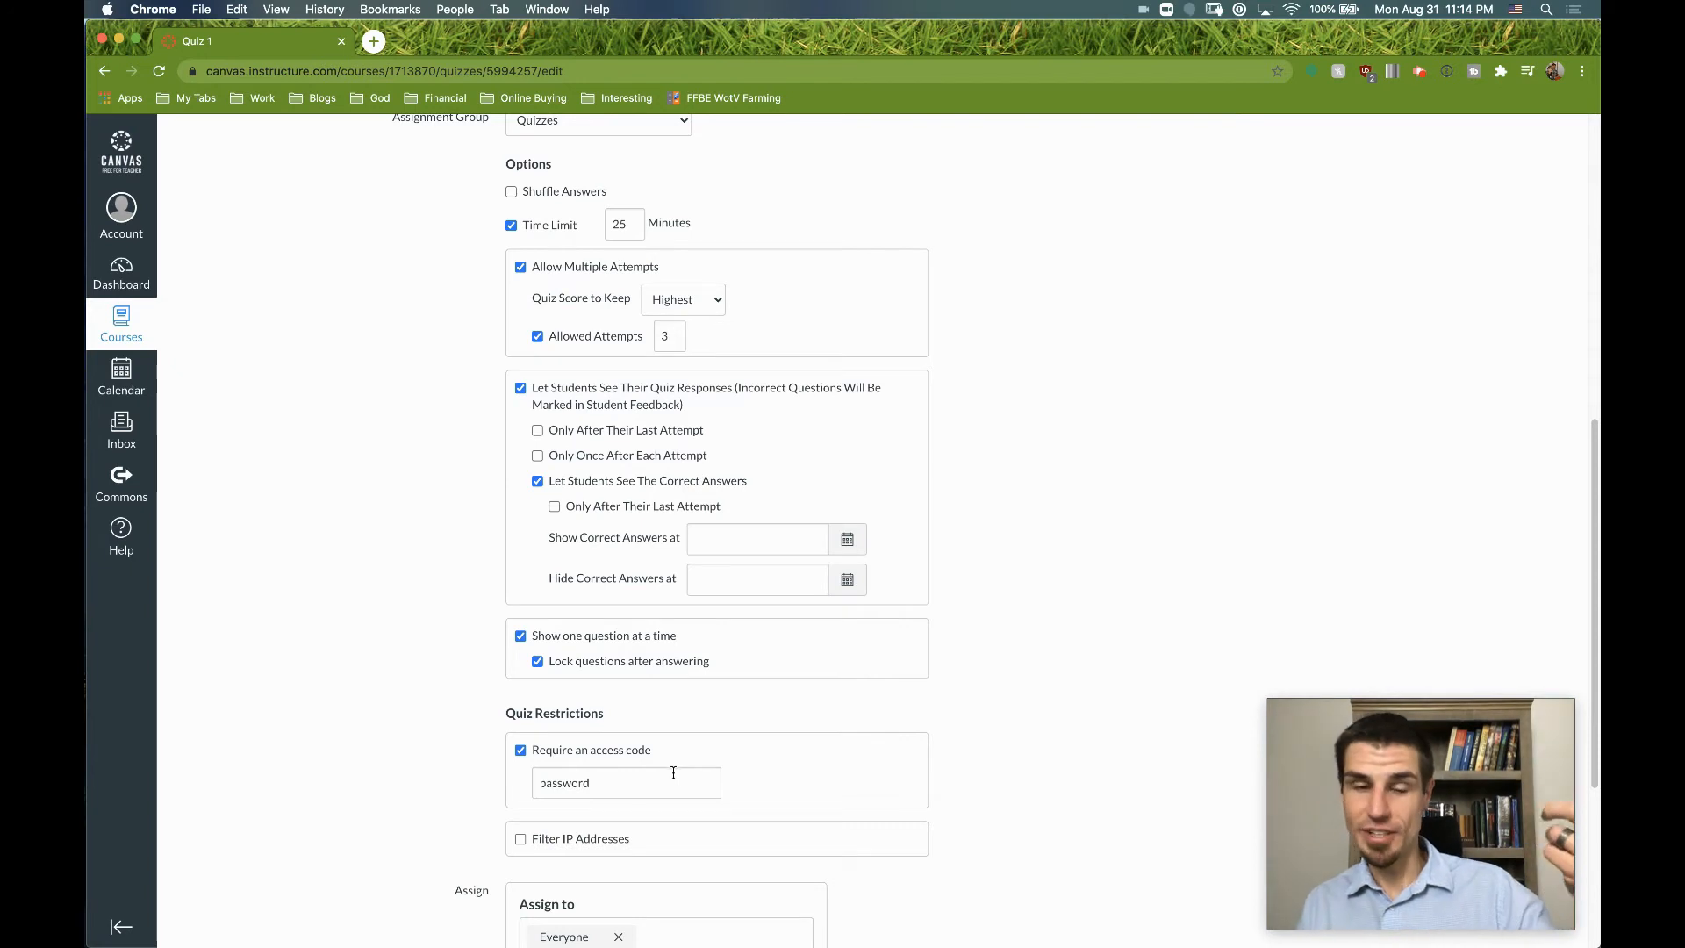
Start a new Multiple Choice question in Quiz 1, look through the available question types, and save the quiz
{"action": "scroll", "coordinate": [983, 661], "scroll_direction": "down", "scroll_amount": 5}
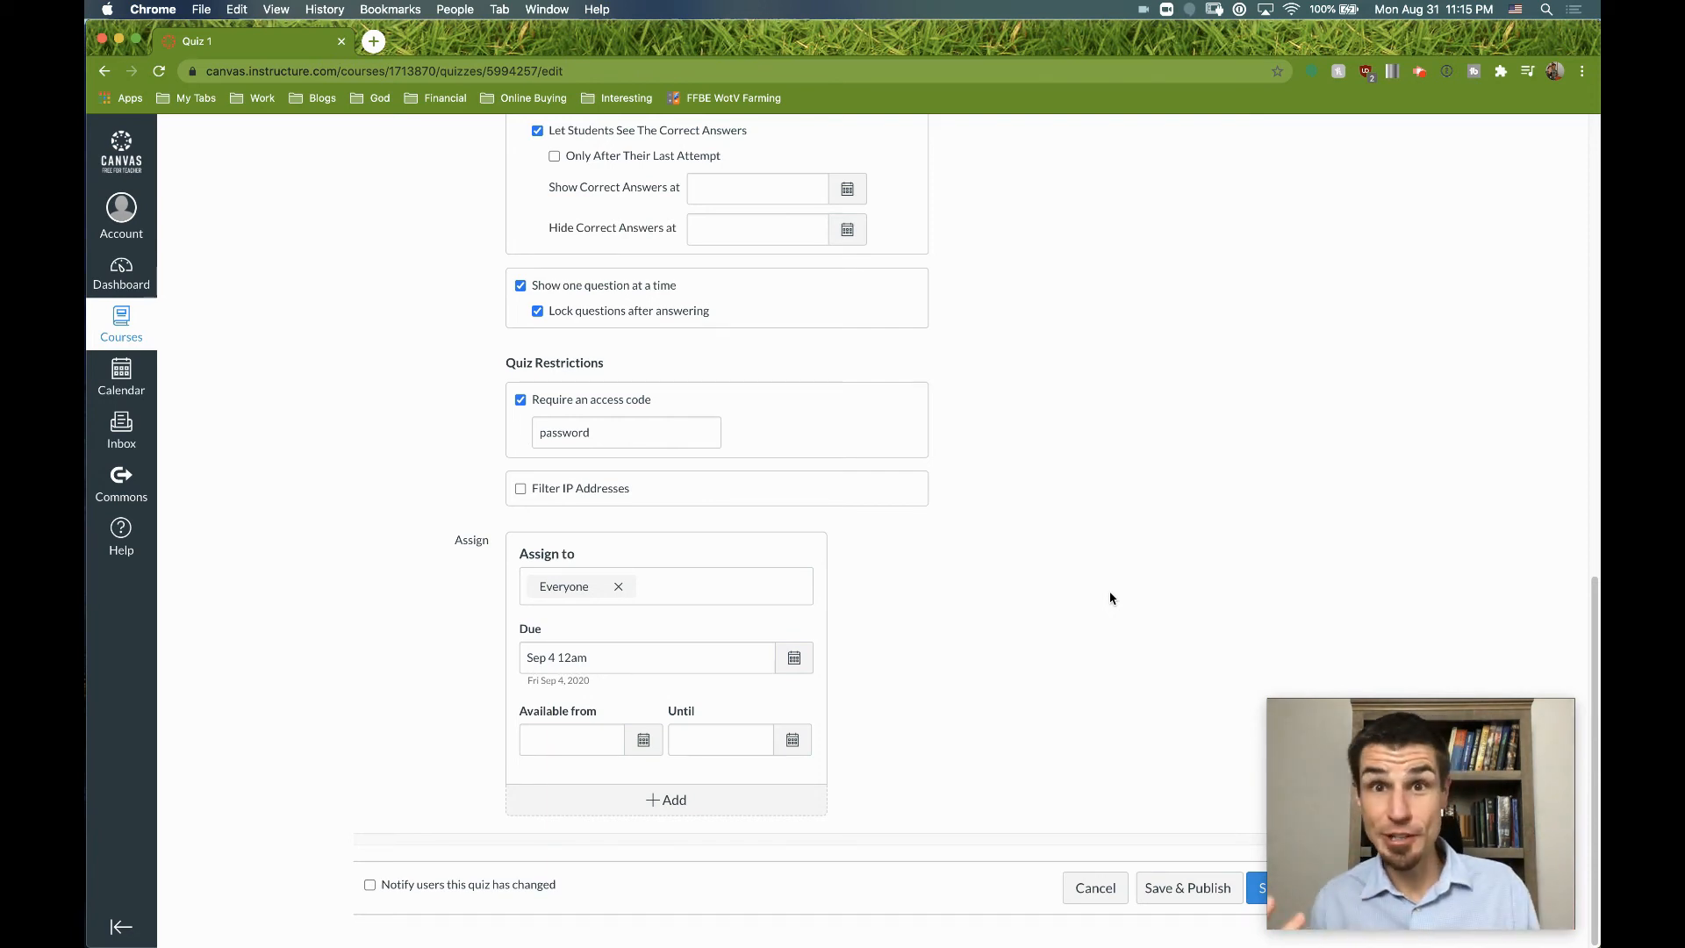
{"action": "scroll", "coordinate": [1156, 596], "scroll_direction": "up", "scroll_amount": 20}
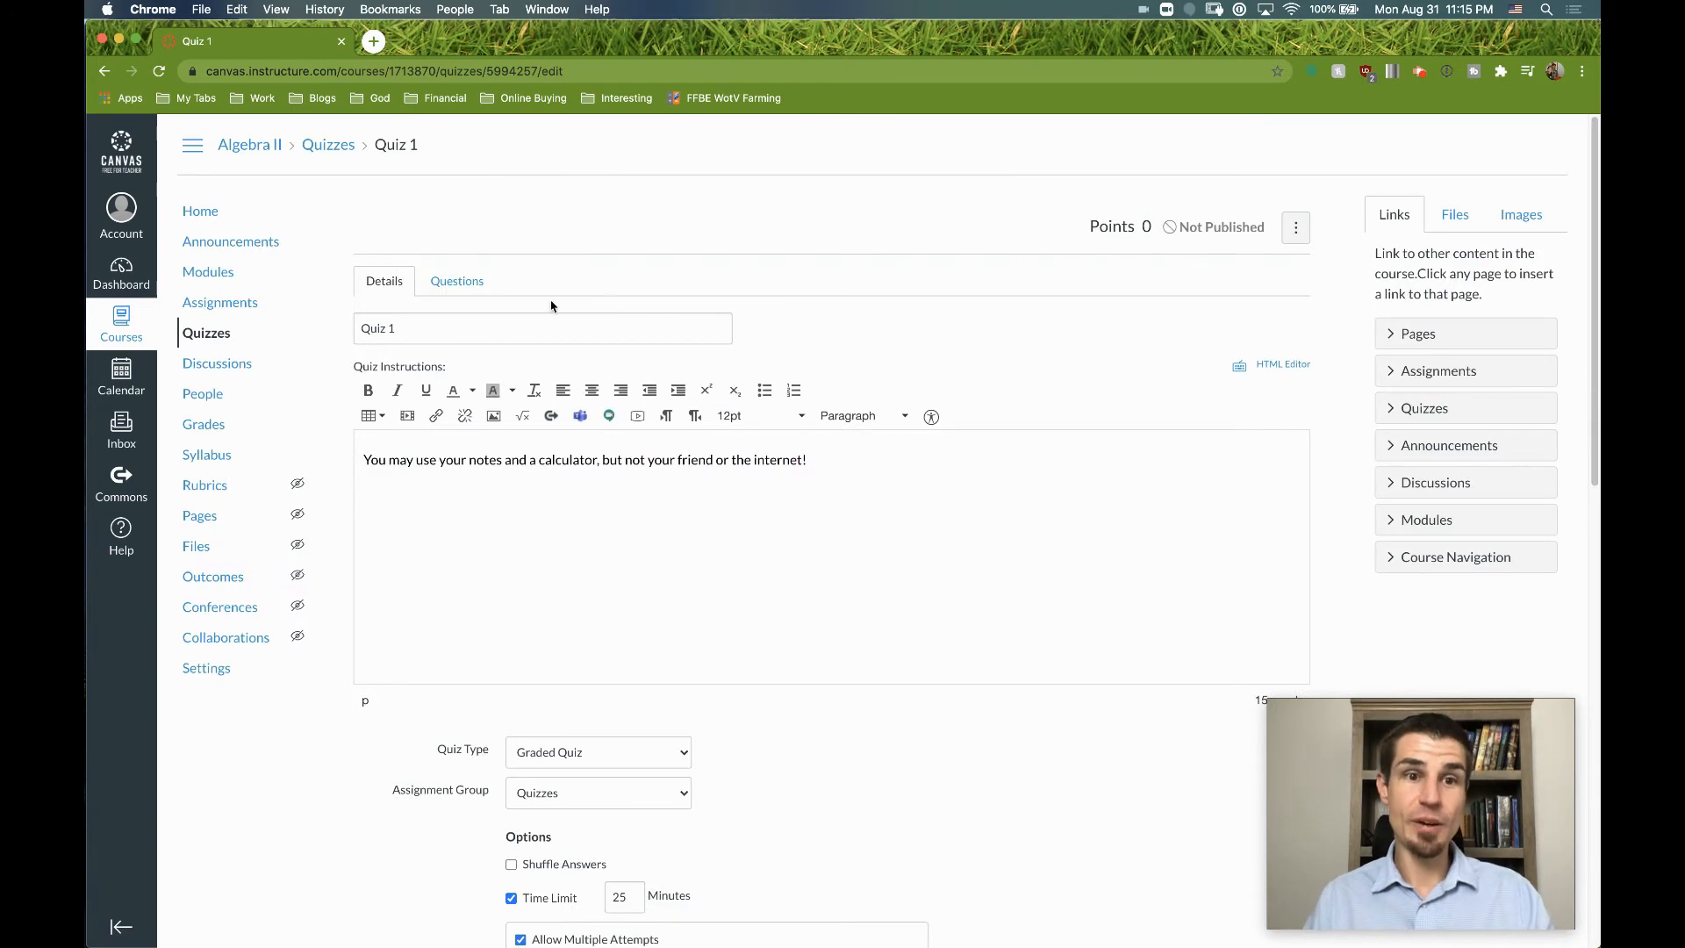
{"action": "left_click", "coordinate": [469, 284]}
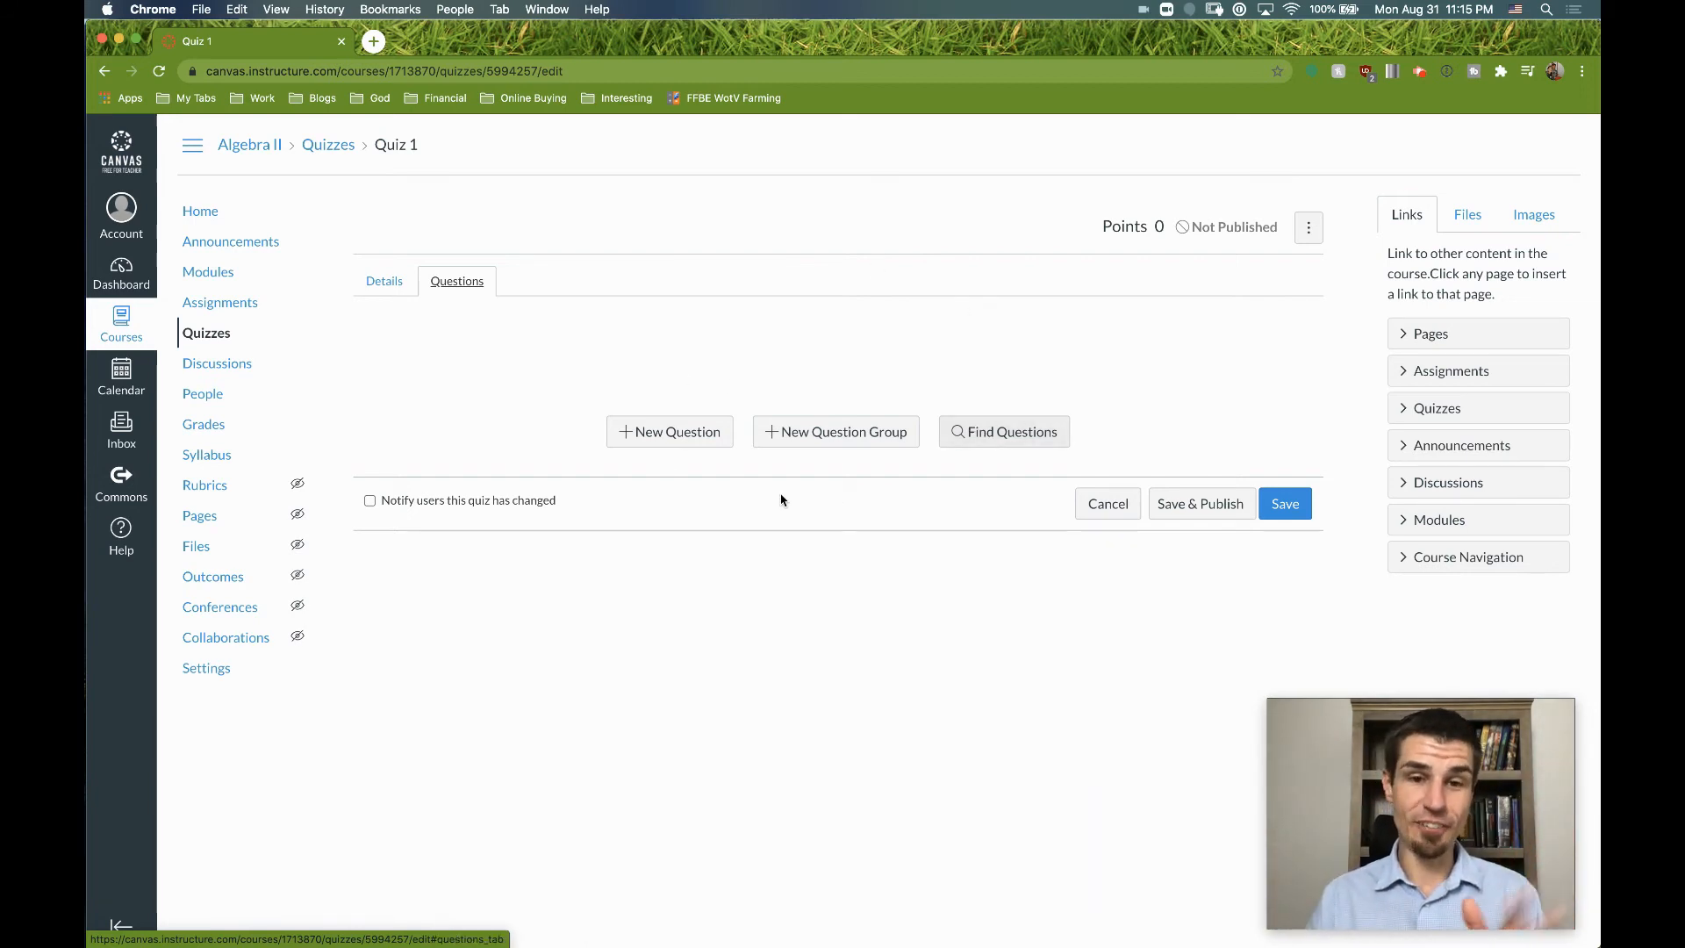
{"action": "left_click", "coordinate": [699, 443]}
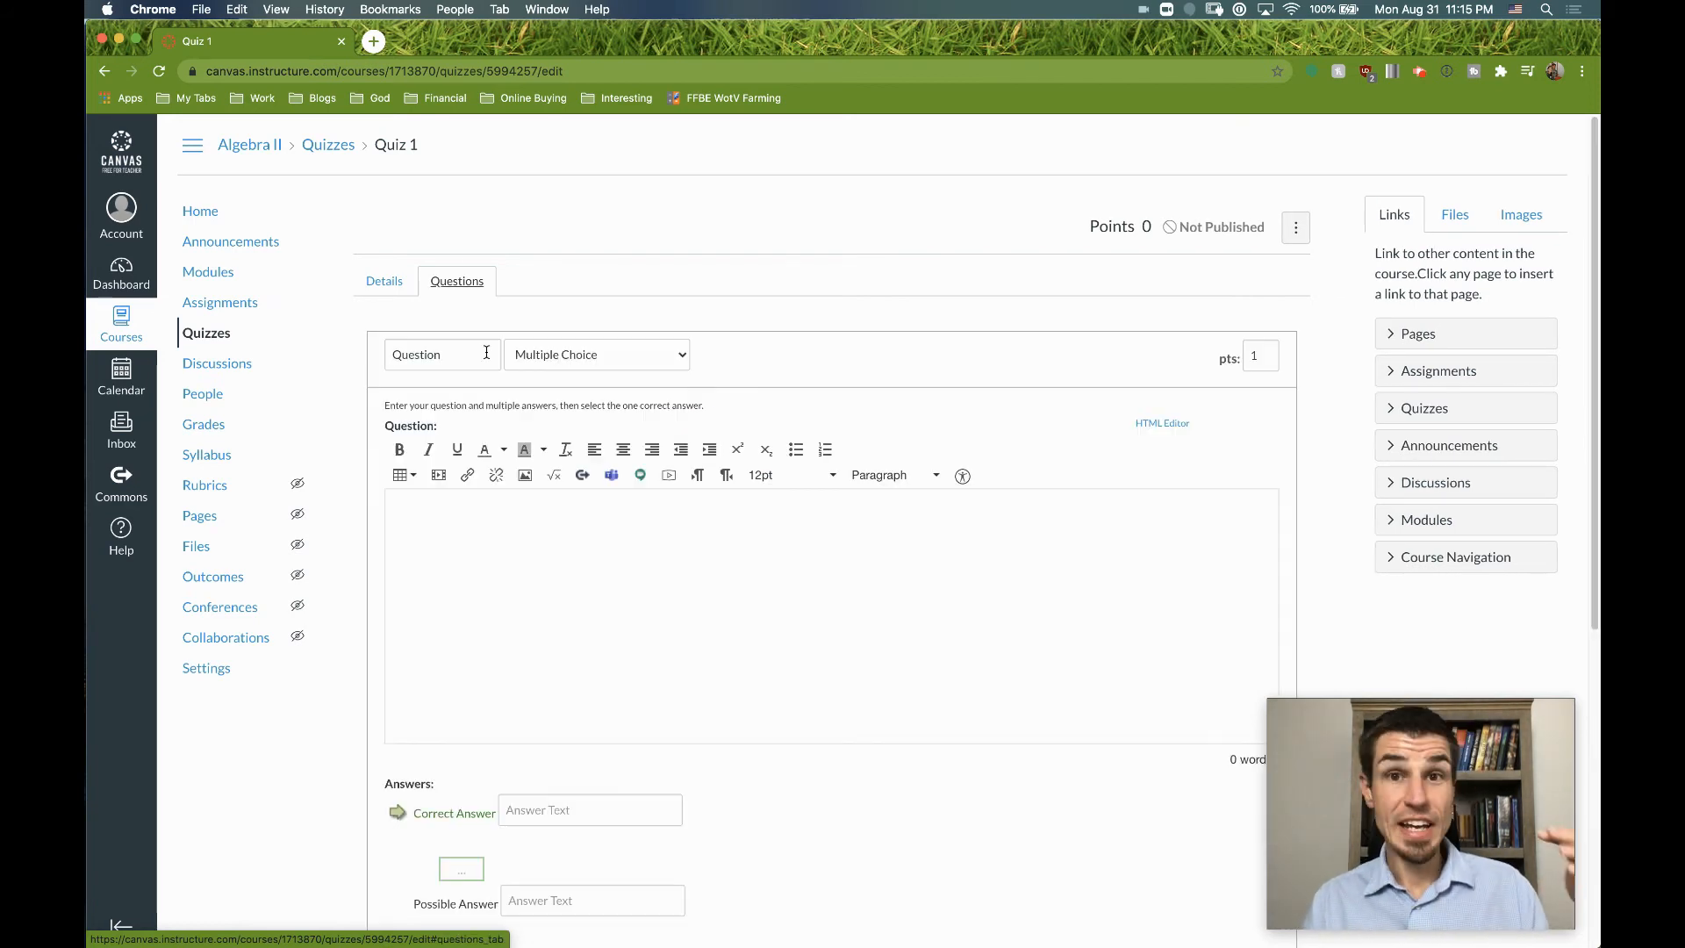
{"action": "left_click", "coordinate": [676, 358]}
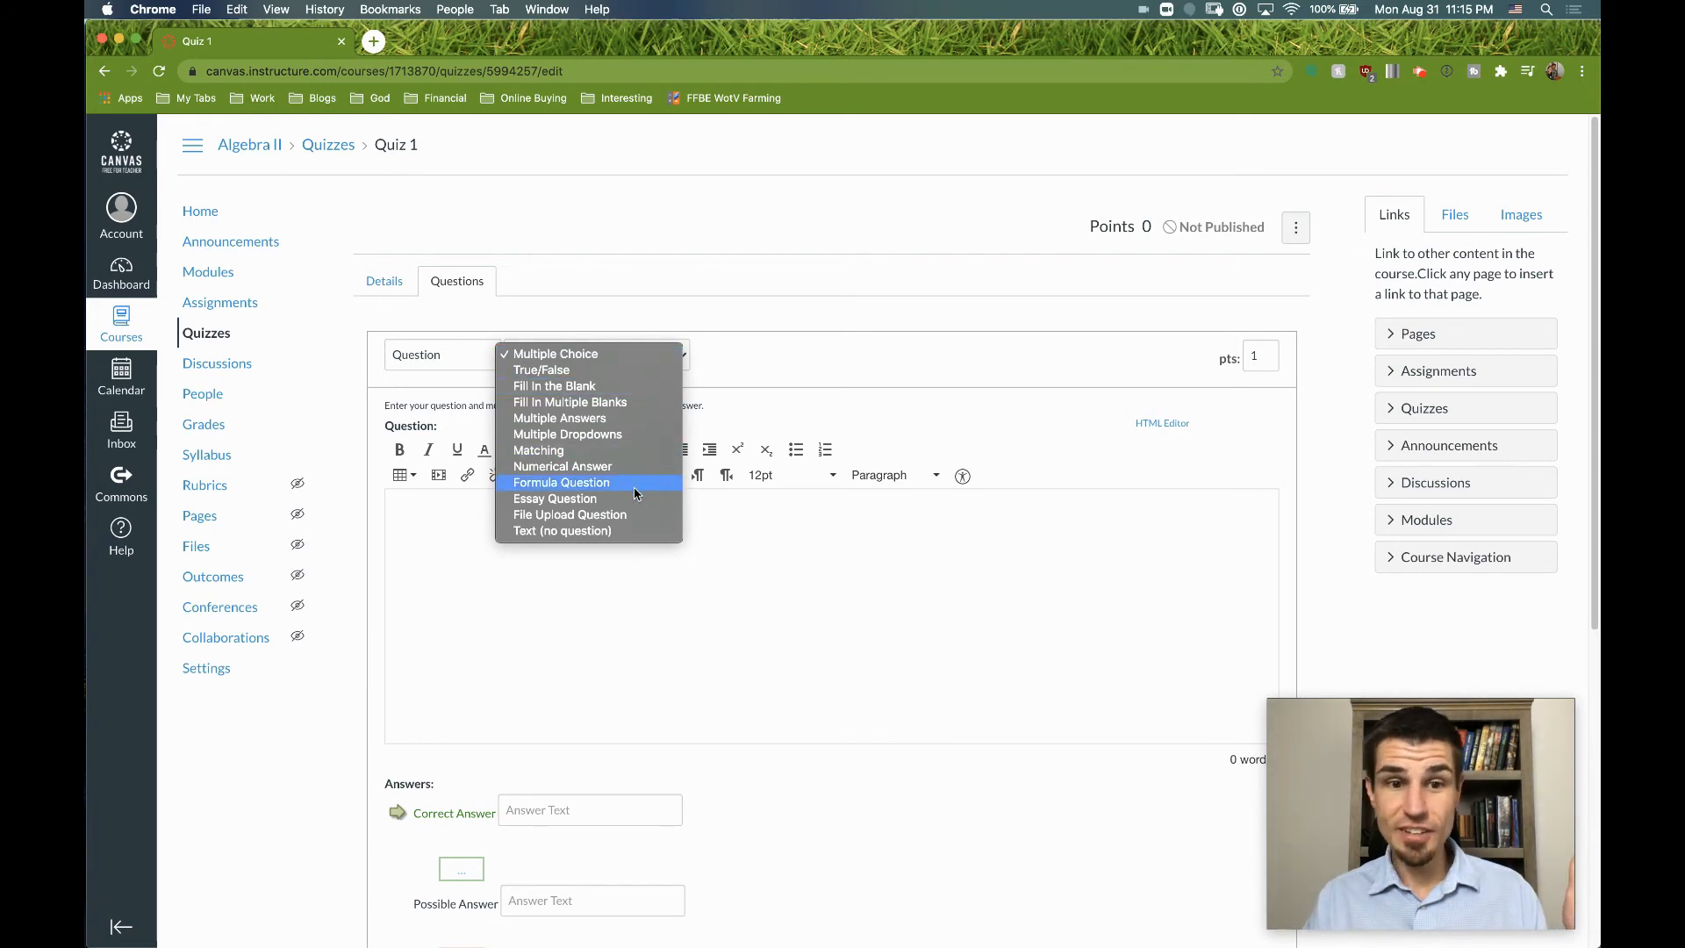
{"action": "left_click", "coordinate": [683, 361]}
{"action": "scroll", "coordinate": [1250, 878], "scroll_direction": "down", "scroll_amount": 6}
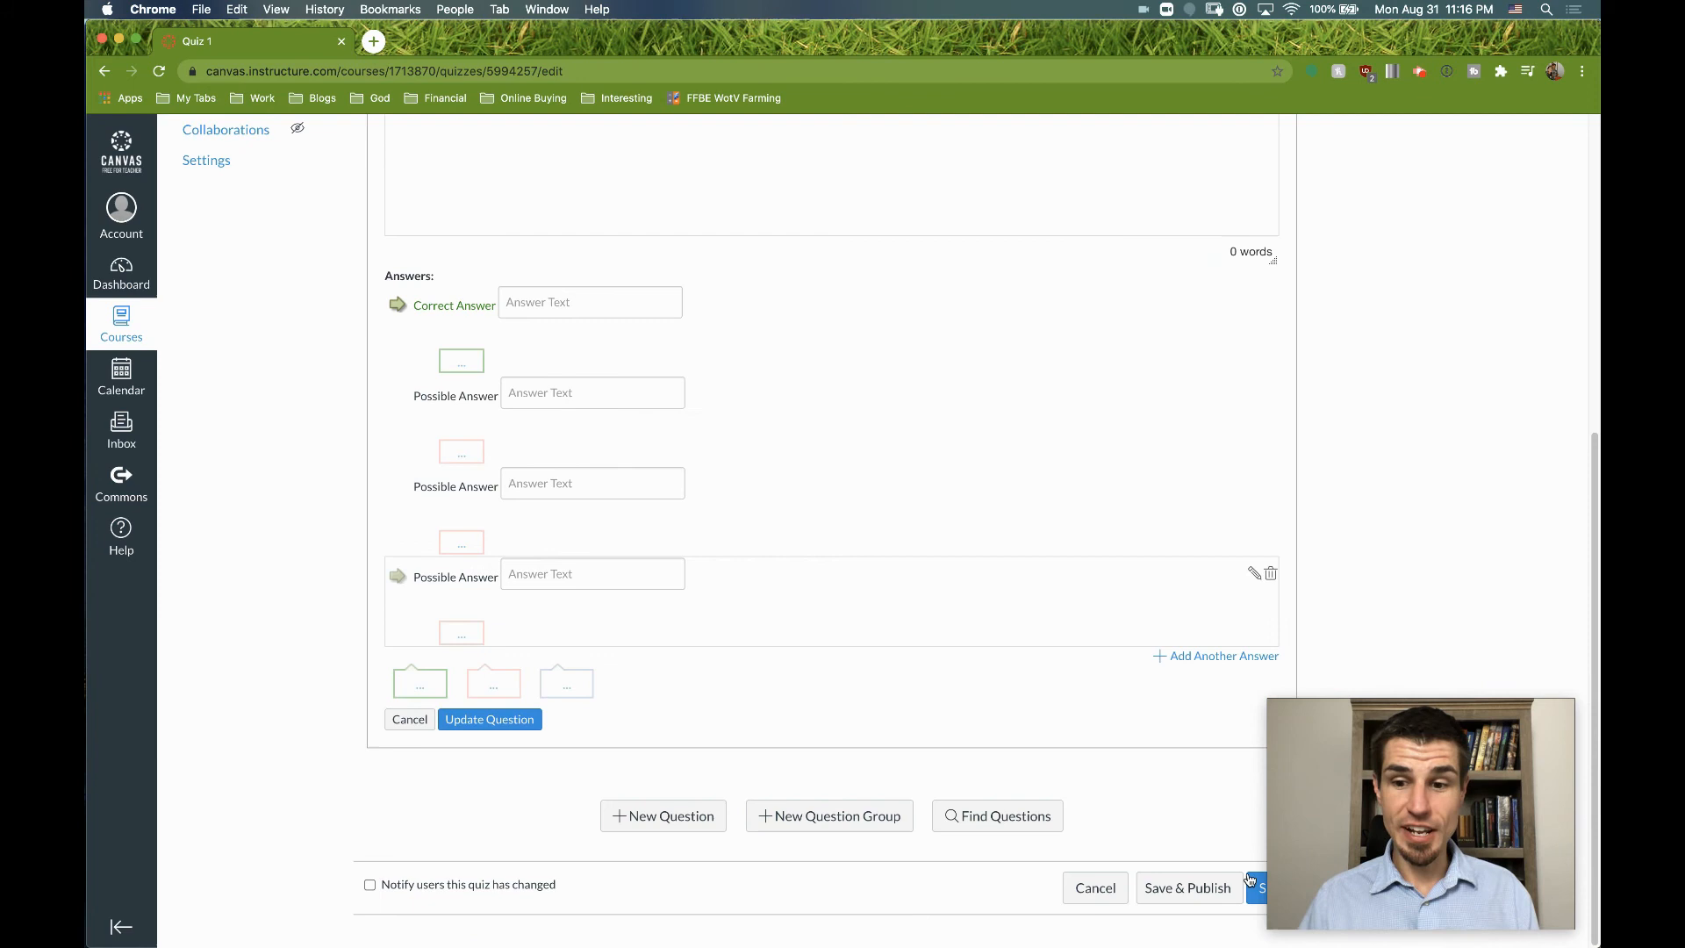
{"action": "left_click", "coordinate": [1254, 888]}
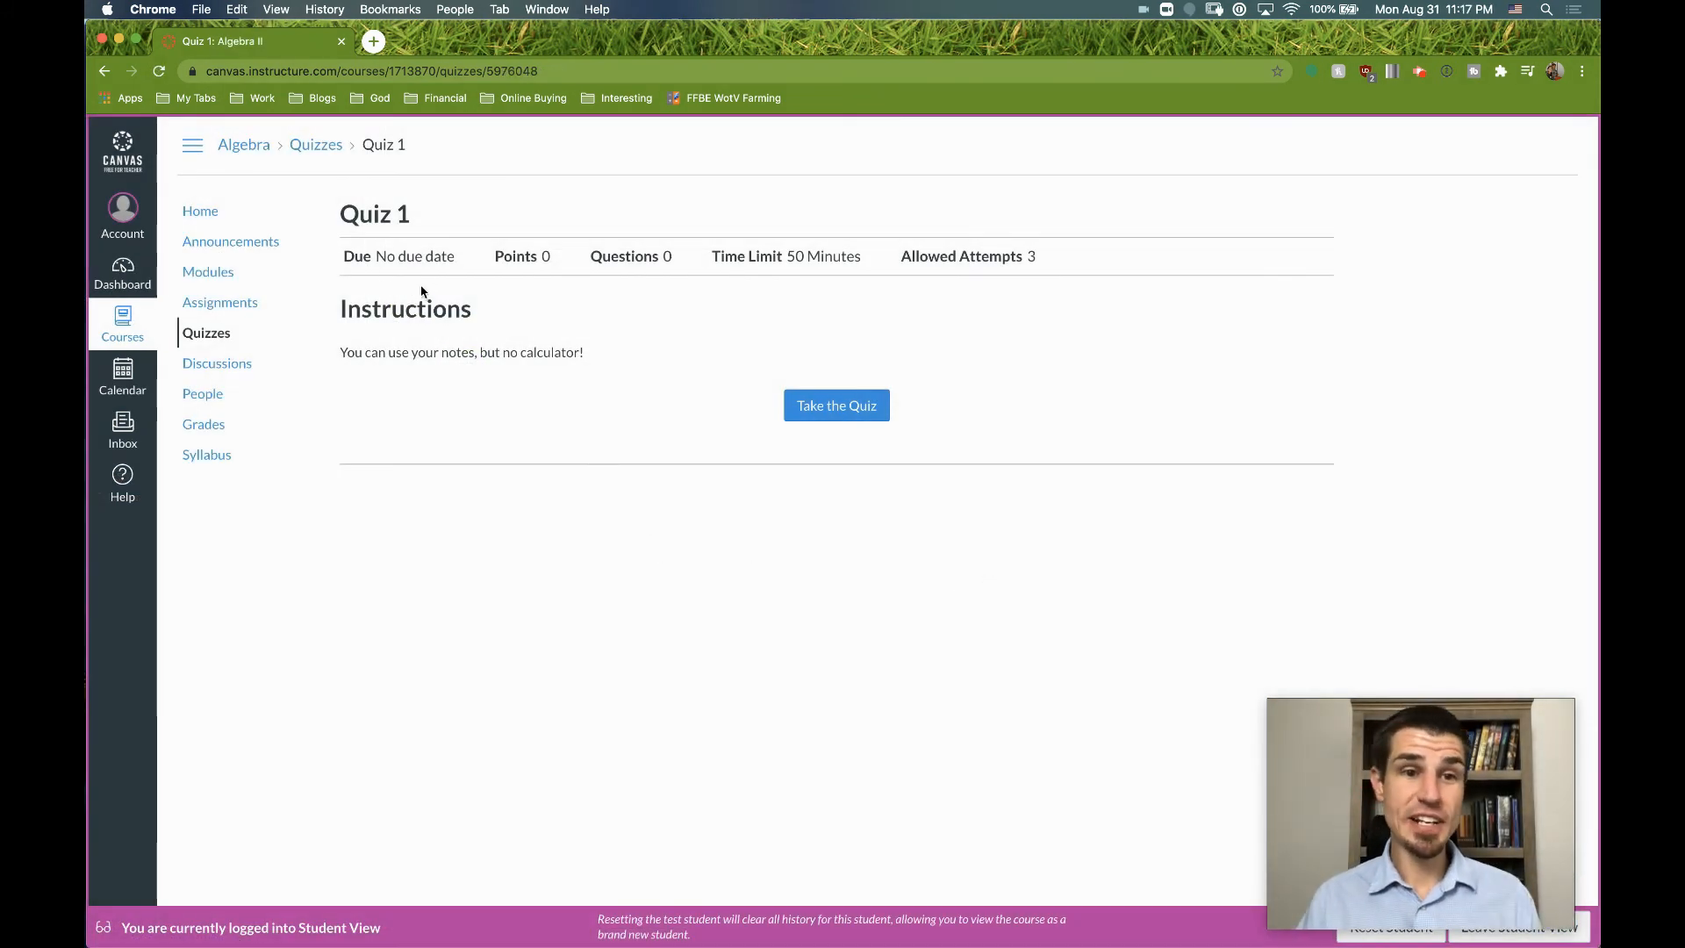
Review the Quiz 1 details as a student in Student View, begin the quiz, and submit the access code
{"action": "left_click_drag", "start_coordinate": [360, 257], "coordinate": [998, 264]}
{"action": "left_click", "coordinate": [998, 263]}
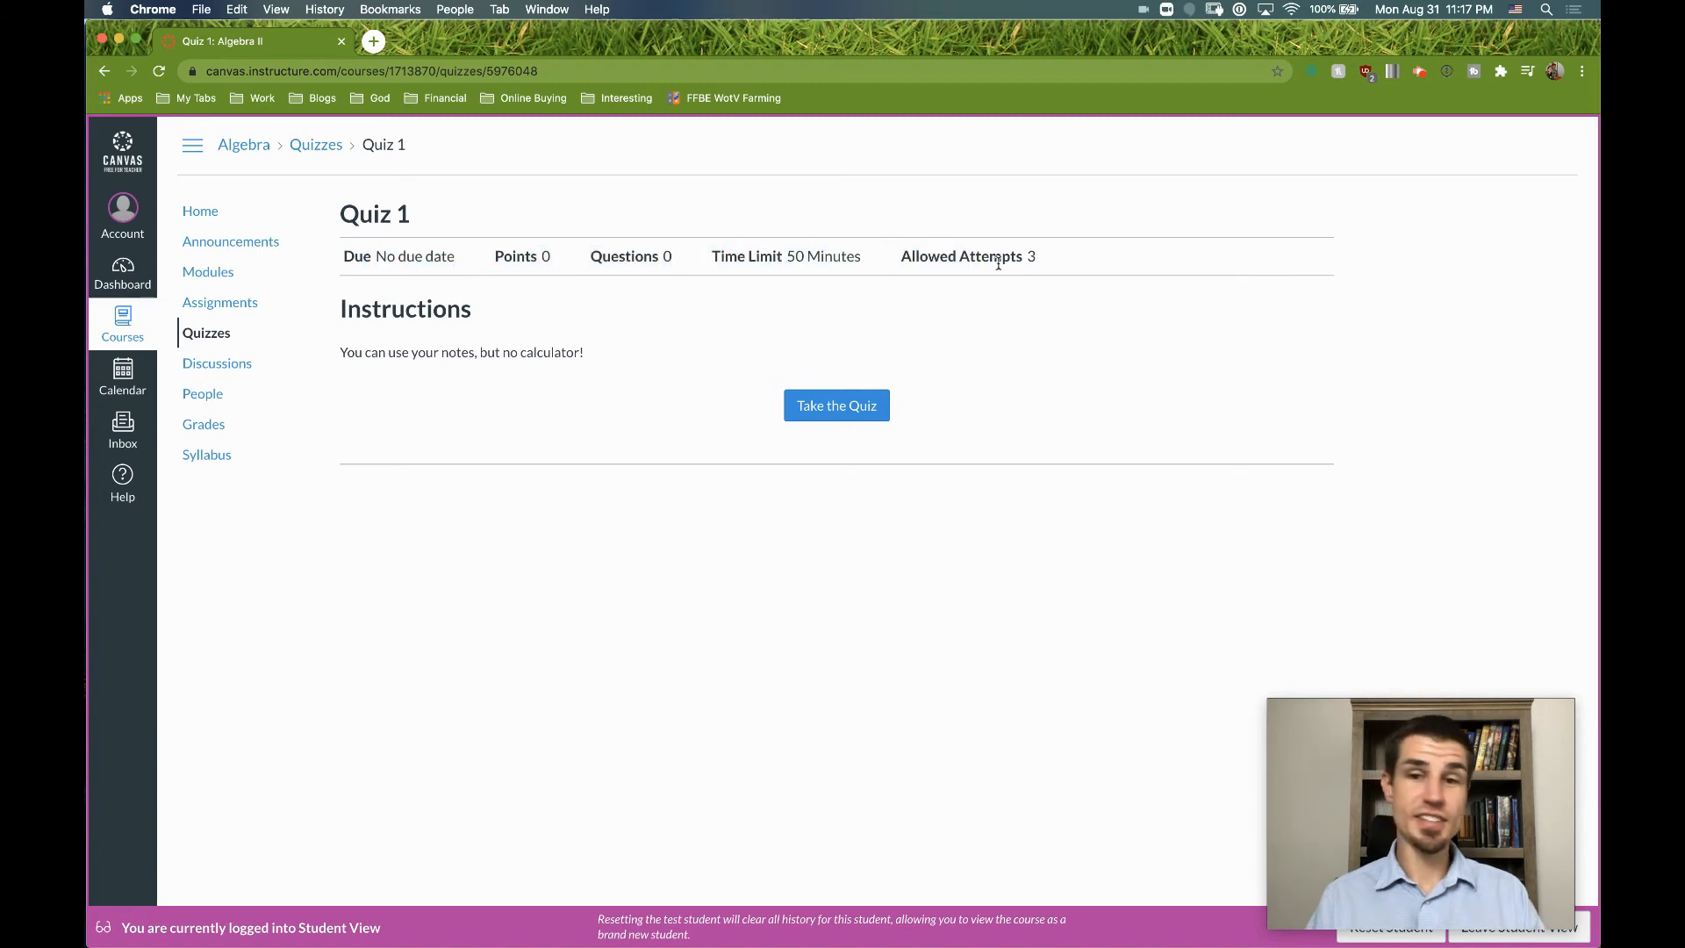
{"action": "left_click", "coordinate": [842, 409]}
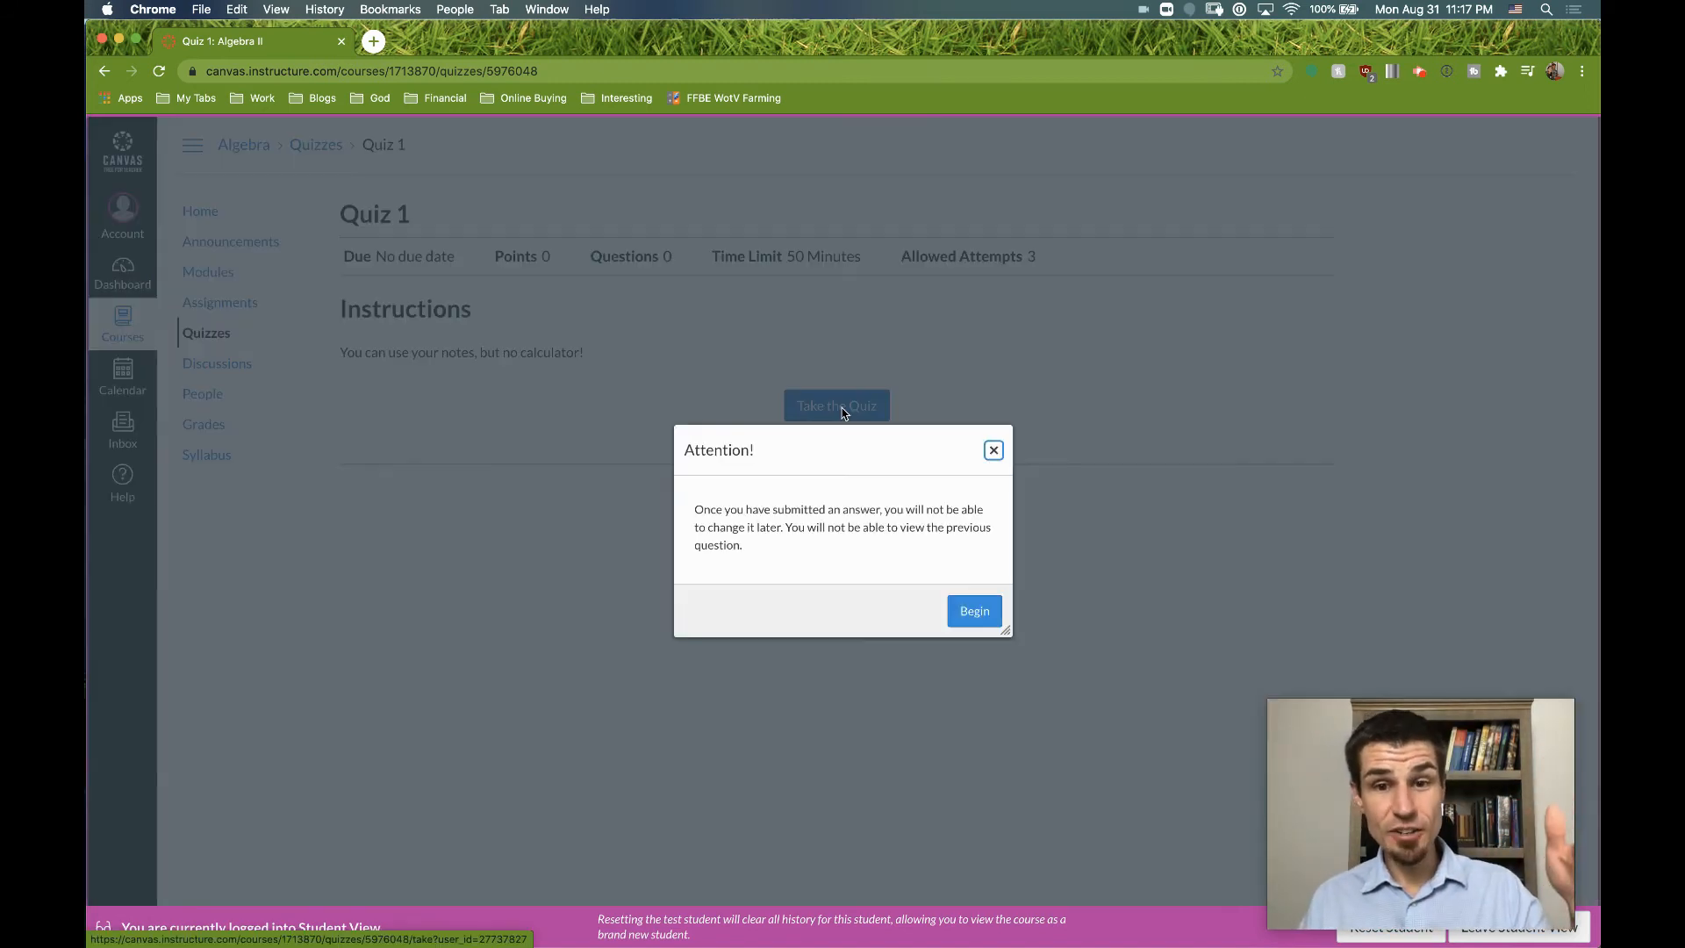
{"action": "left_click_drag", "start_coordinate": [725, 510], "coordinate": [819, 528]}
{"action": "left_click", "coordinate": [809, 527]}
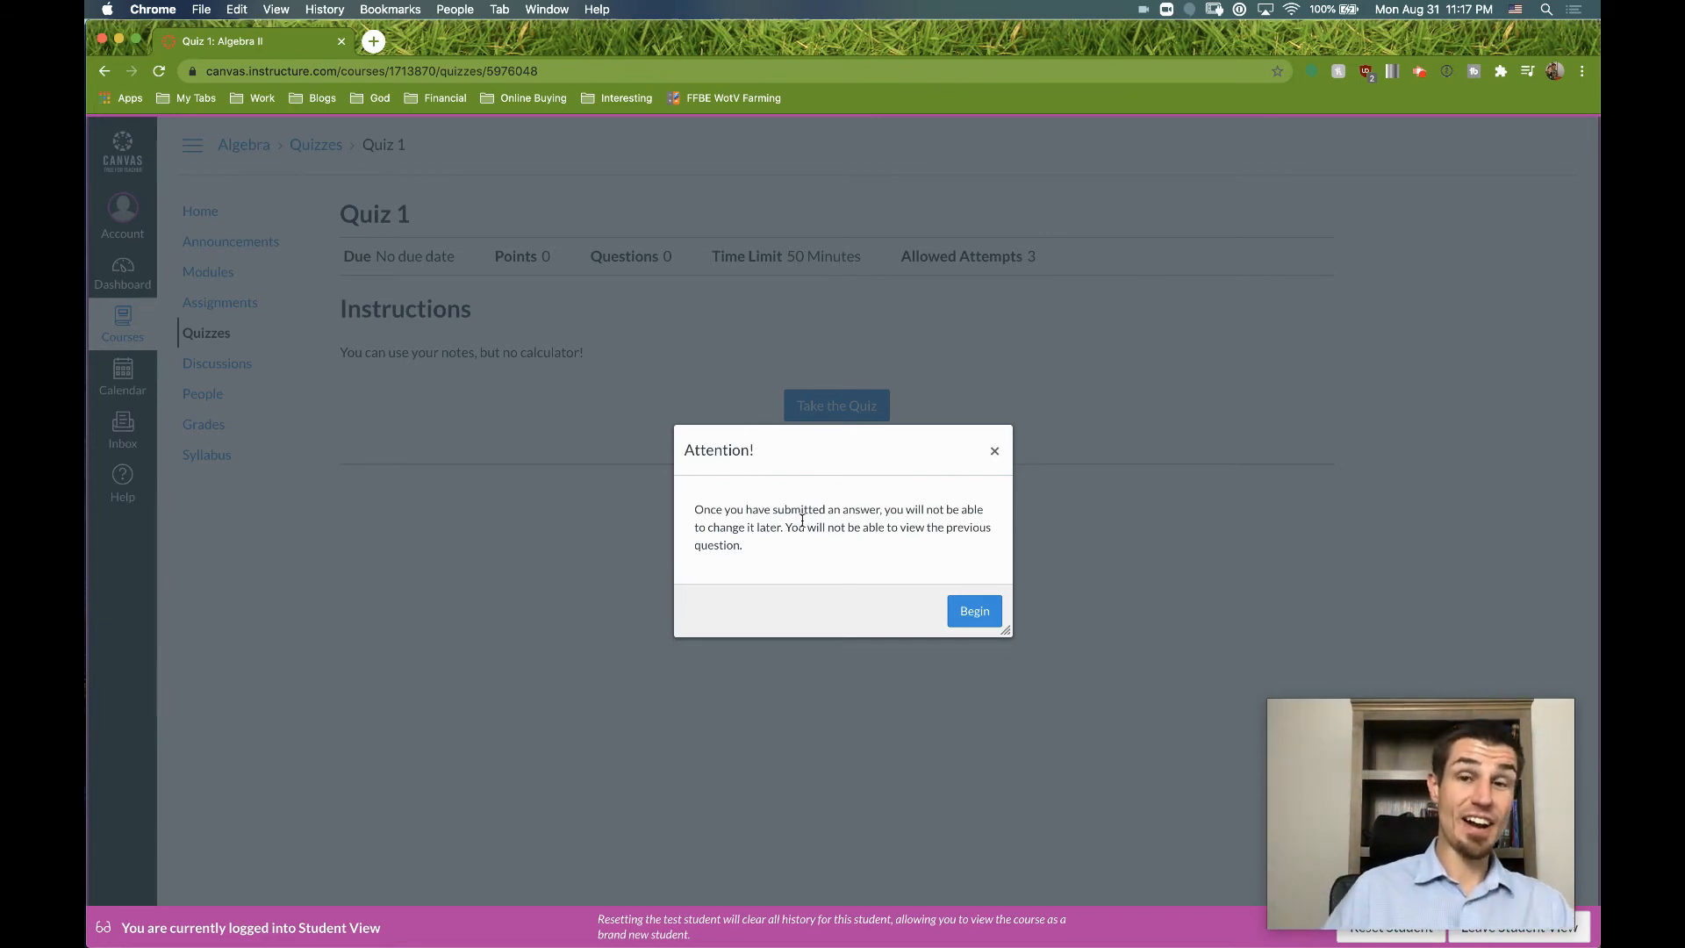
{"action": "left_click", "coordinate": [973, 613]}
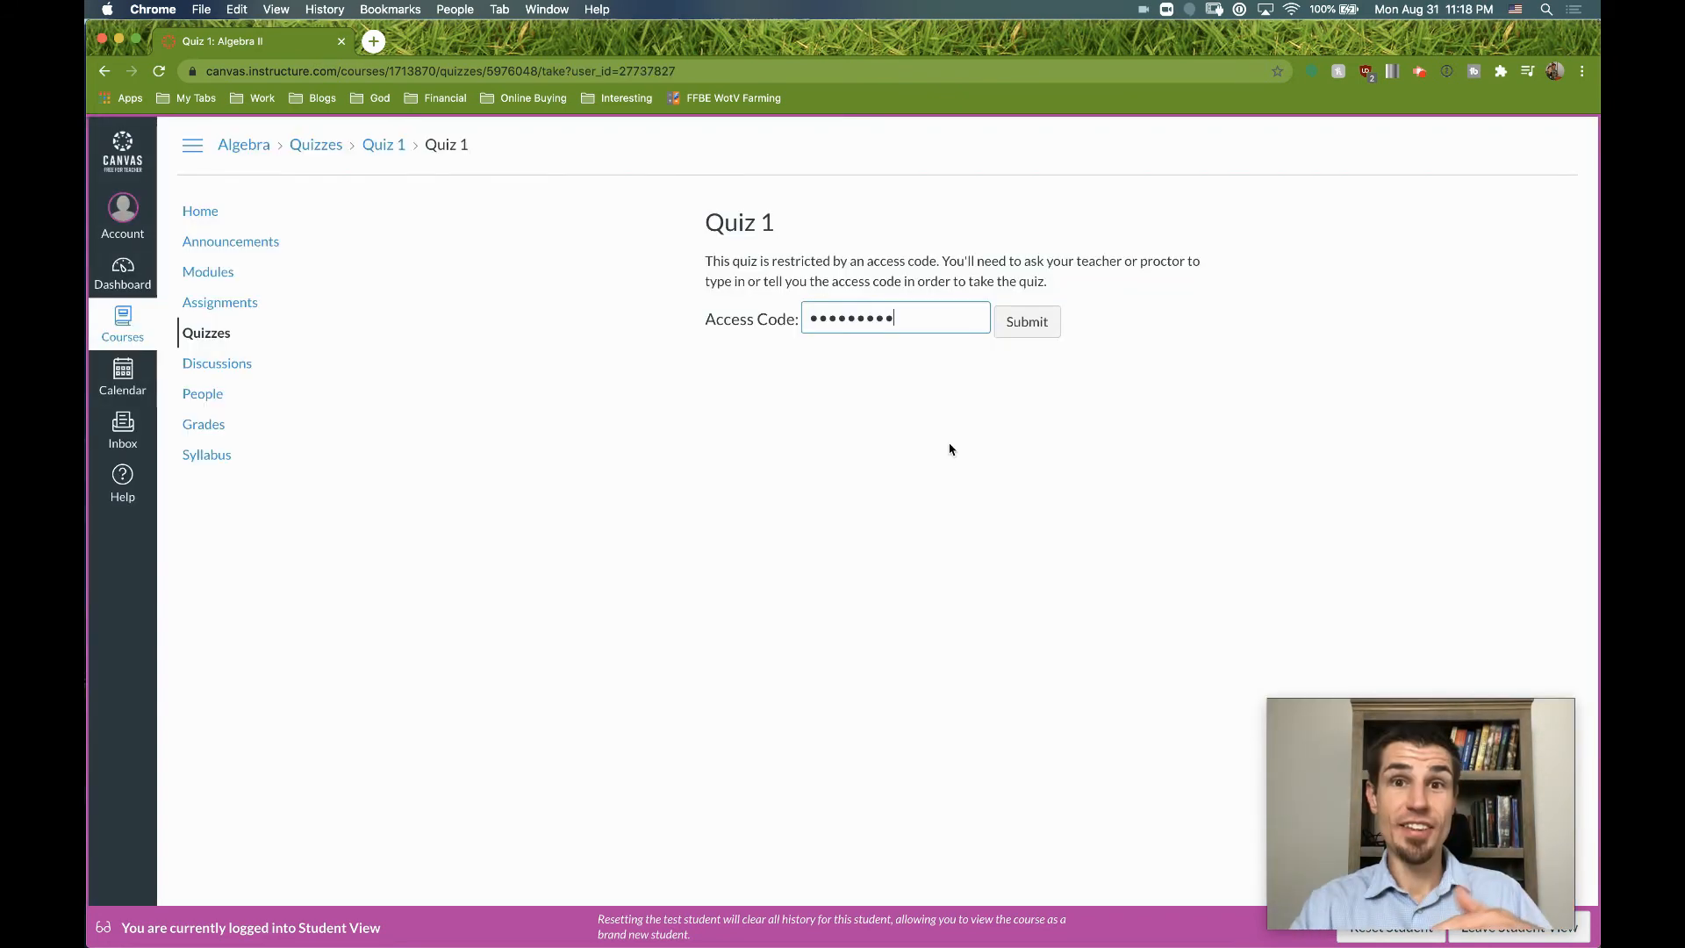
{"action": "key", "text": "Return"}
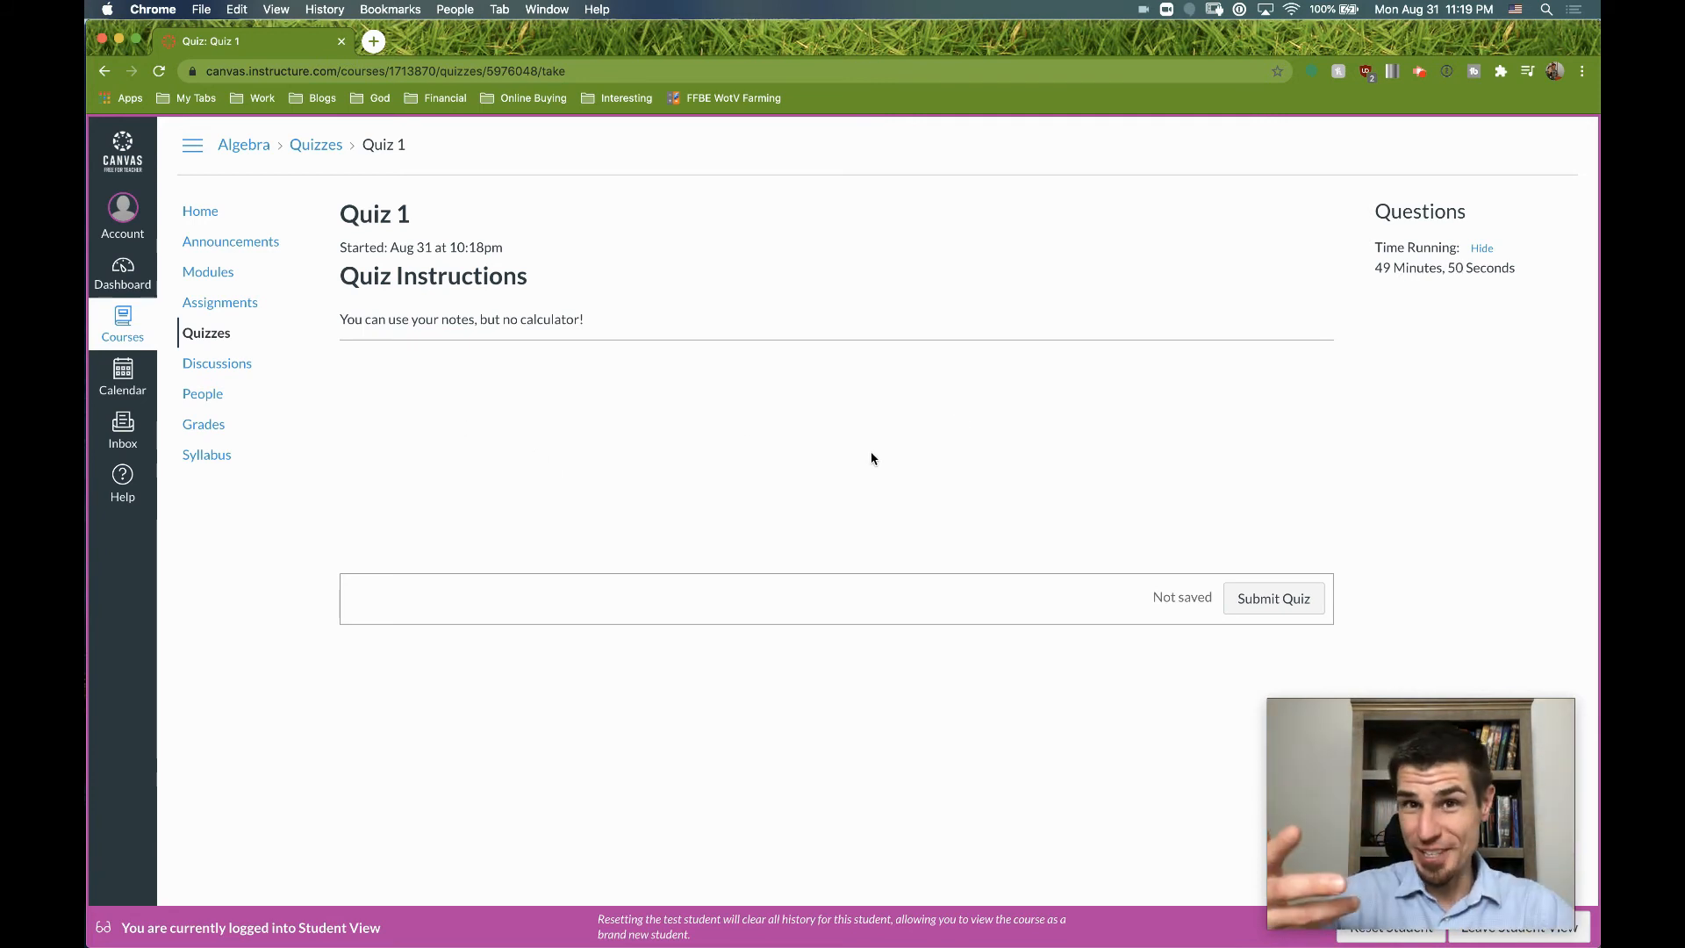
Submit the quiz attempt and examine the correct-answer notice, attempt results and remaining attempts
{"action": "left_click", "coordinate": [1274, 597]}
{"action": "key", "text": "Return"}
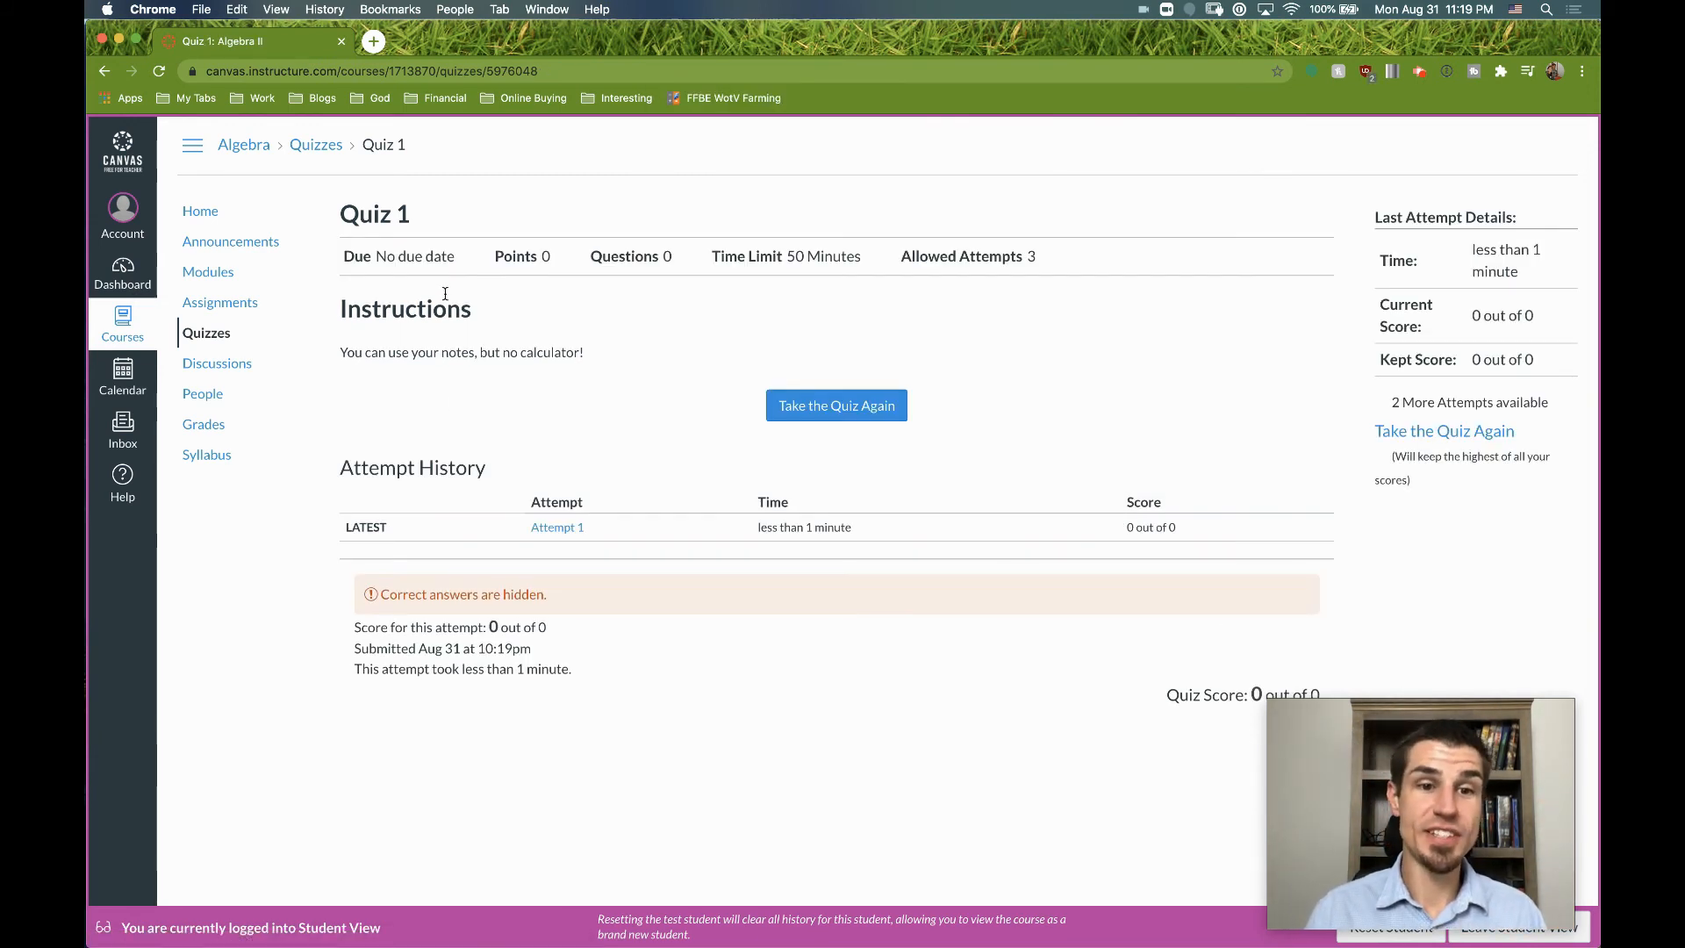
{"action": "left_click_drag", "start_coordinate": [407, 615], "coordinate": [481, 664]}
{"action": "left_click", "coordinate": [481, 662]}
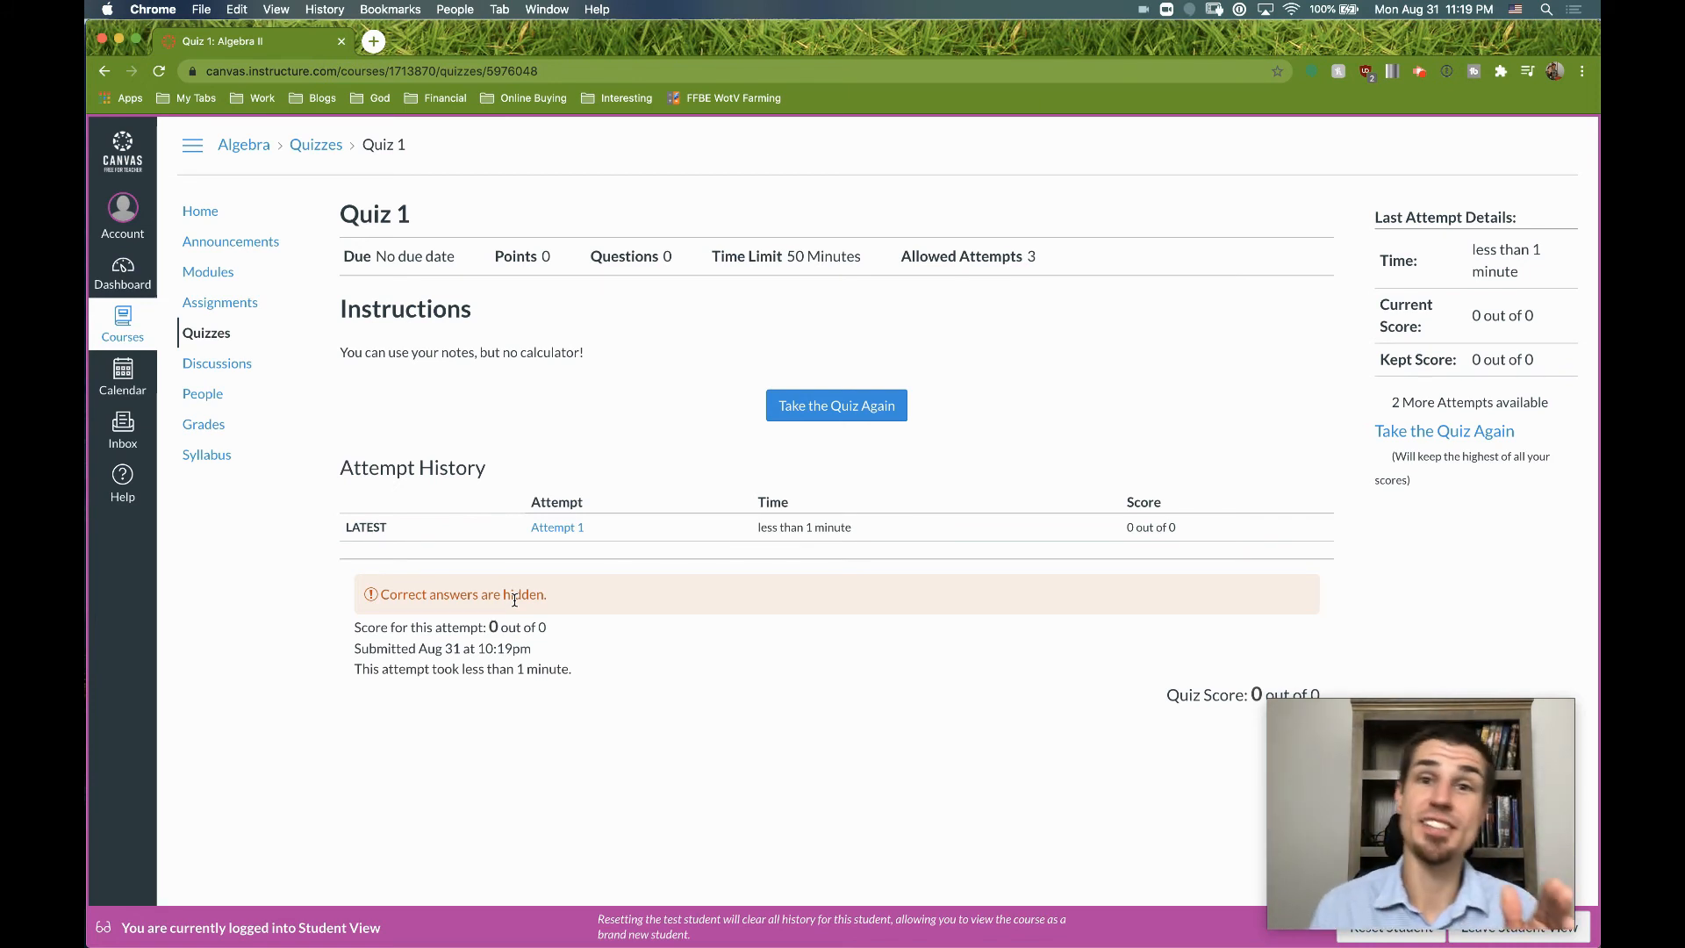
{"action": "left_click_drag", "start_coordinate": [1396, 403], "coordinate": [1532, 402]}
{"action": "left_click", "coordinate": [1528, 403]}
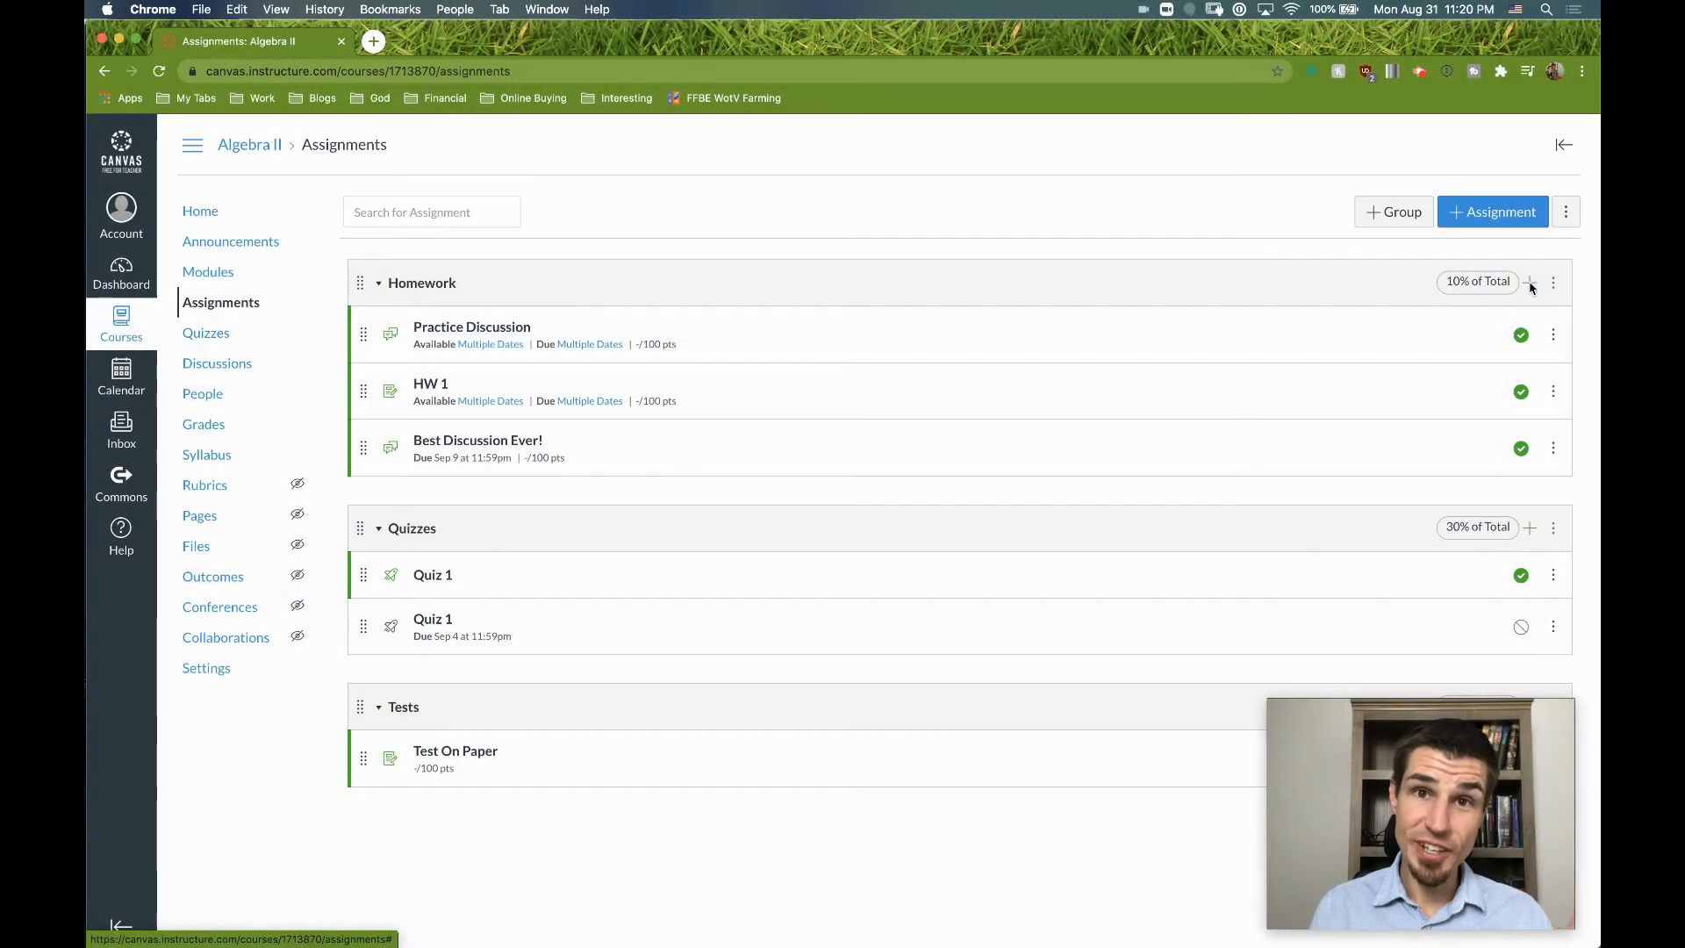
Create and publish a Not Graded assignment named Test Review in the Homework group and check its student view
{"action": "left_click", "coordinate": [1531, 282]}
{"action": "left_click", "coordinate": [887, 455]}
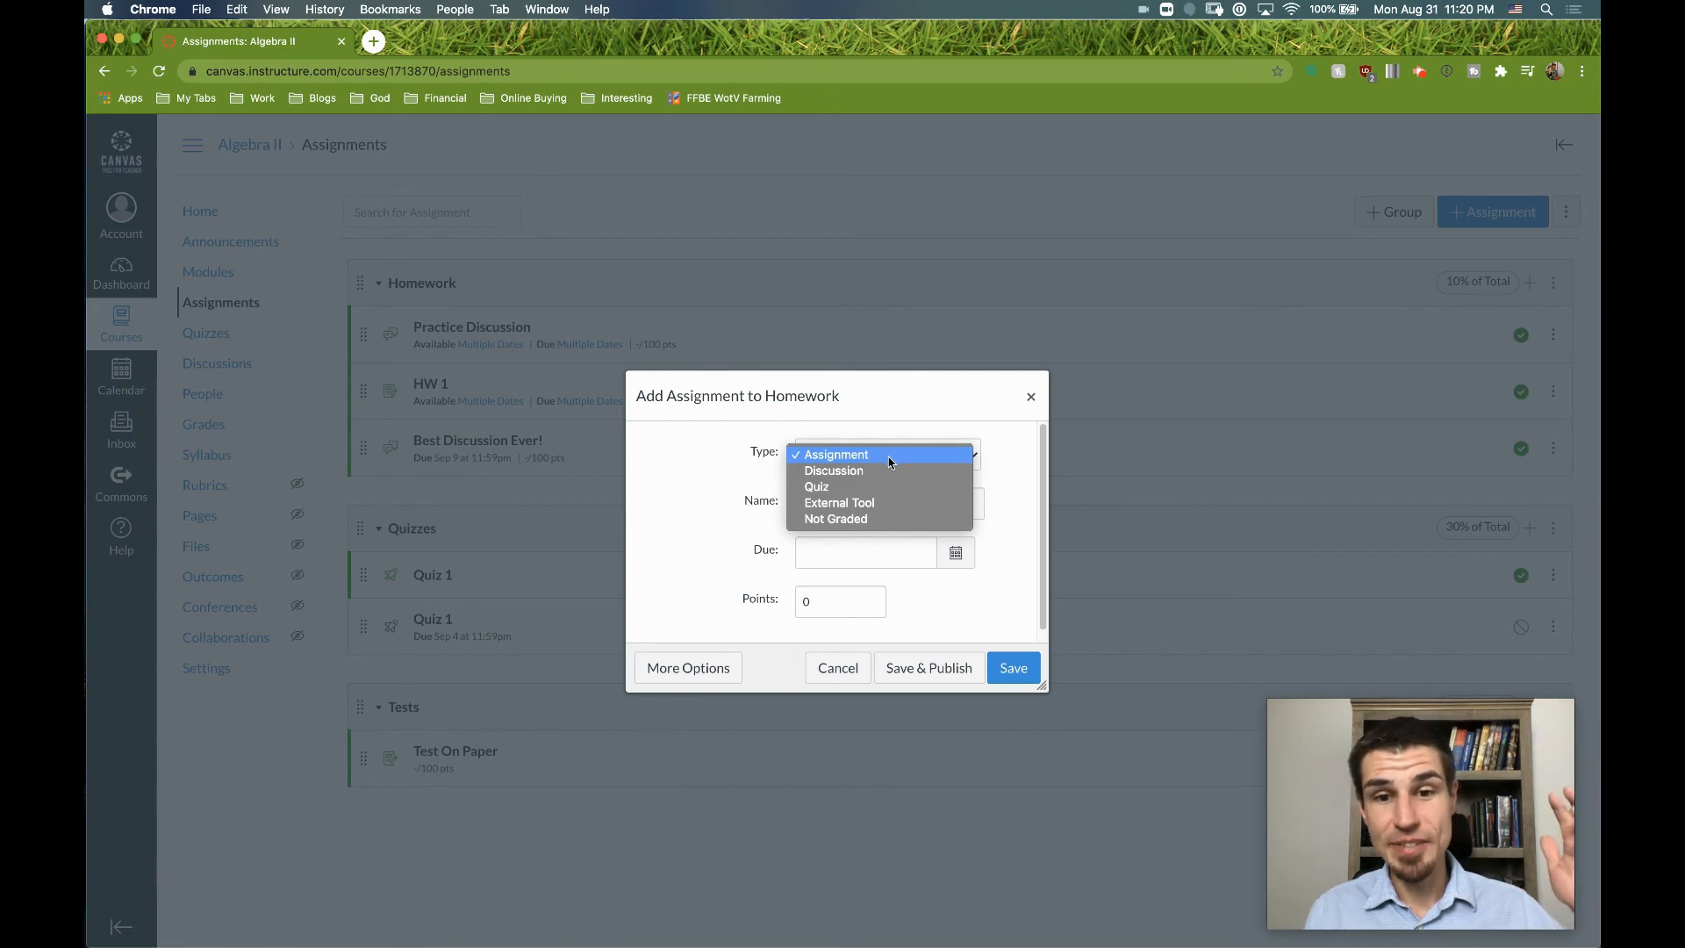
{"action": "left_click", "coordinate": [891, 522]}
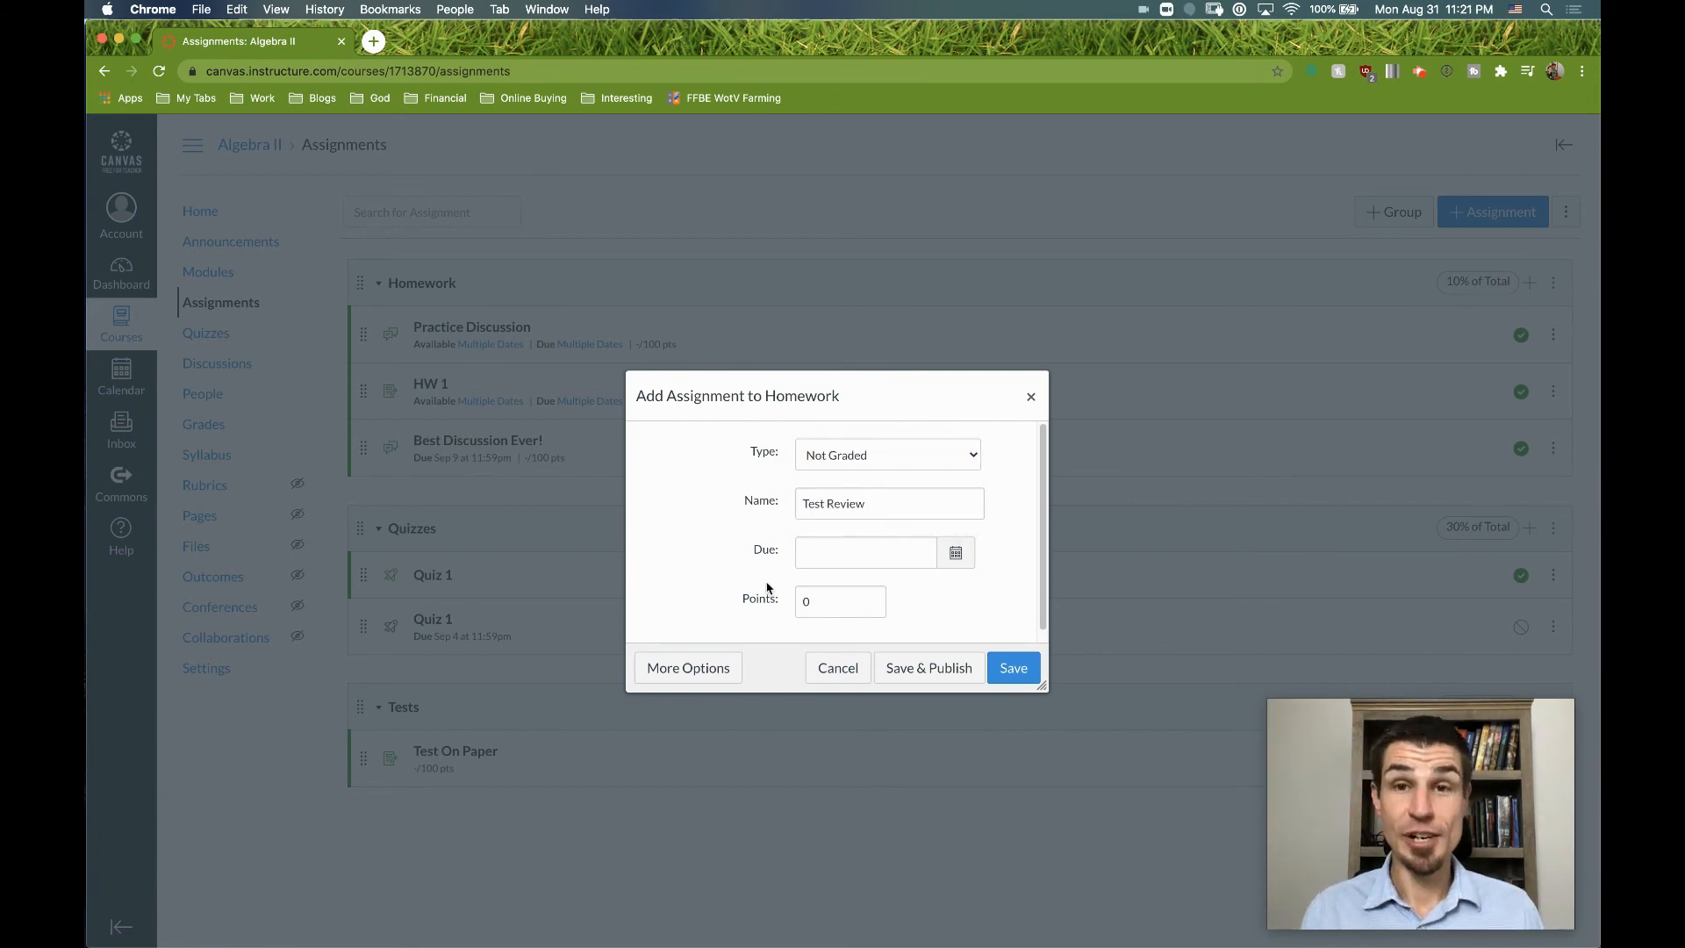
{"action": "left_click", "coordinate": [727, 669]}
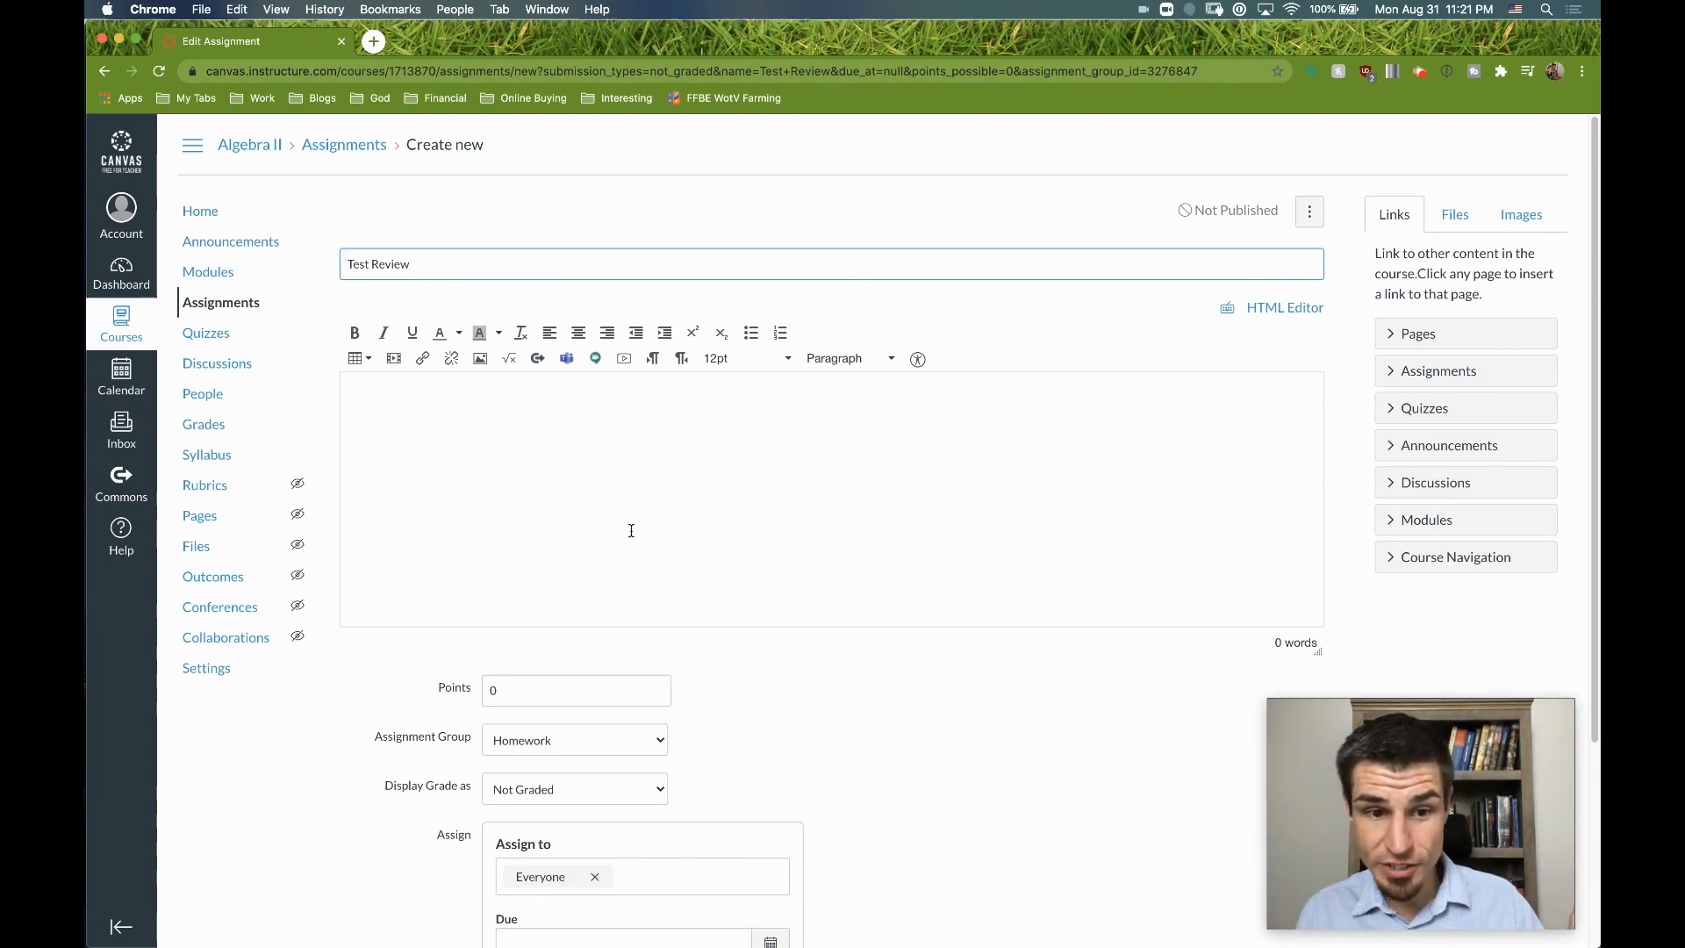
{"action": "scroll", "coordinate": [930, 702], "scroll_direction": "down", "scroll_amount": 3}
{"action": "left_click", "coordinate": [1226, 878]}
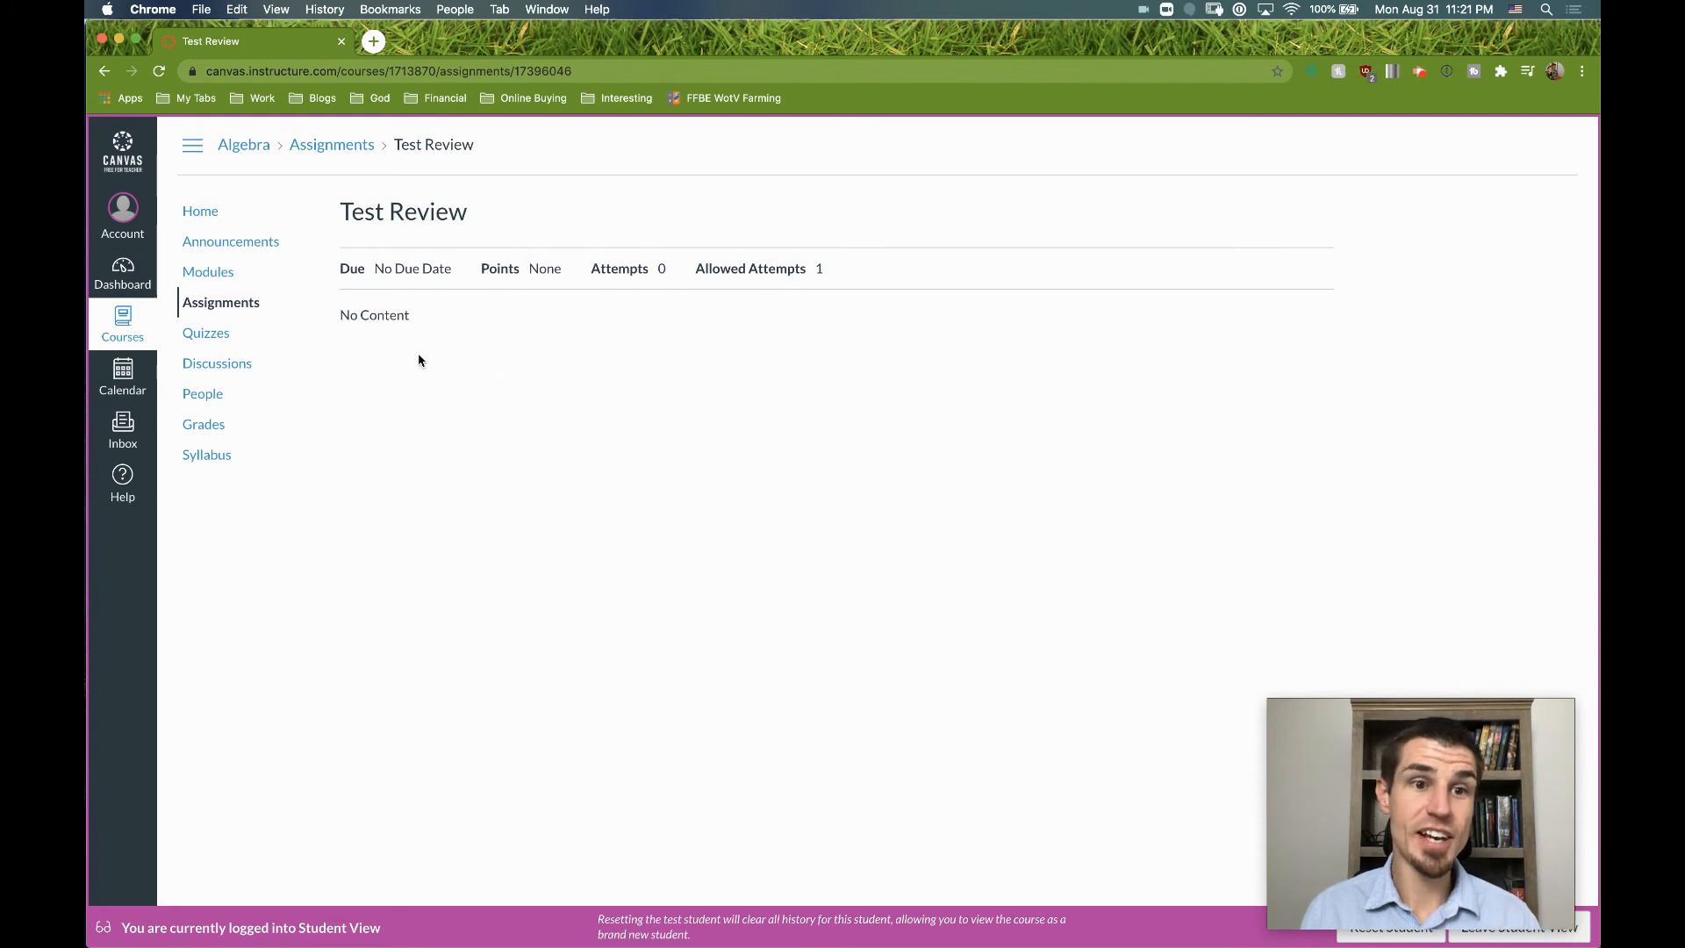
{"action": "left_click_drag", "start_coordinate": [350, 317], "coordinate": [629, 365]}
{"action": "left_click", "coordinate": [866, 406]}
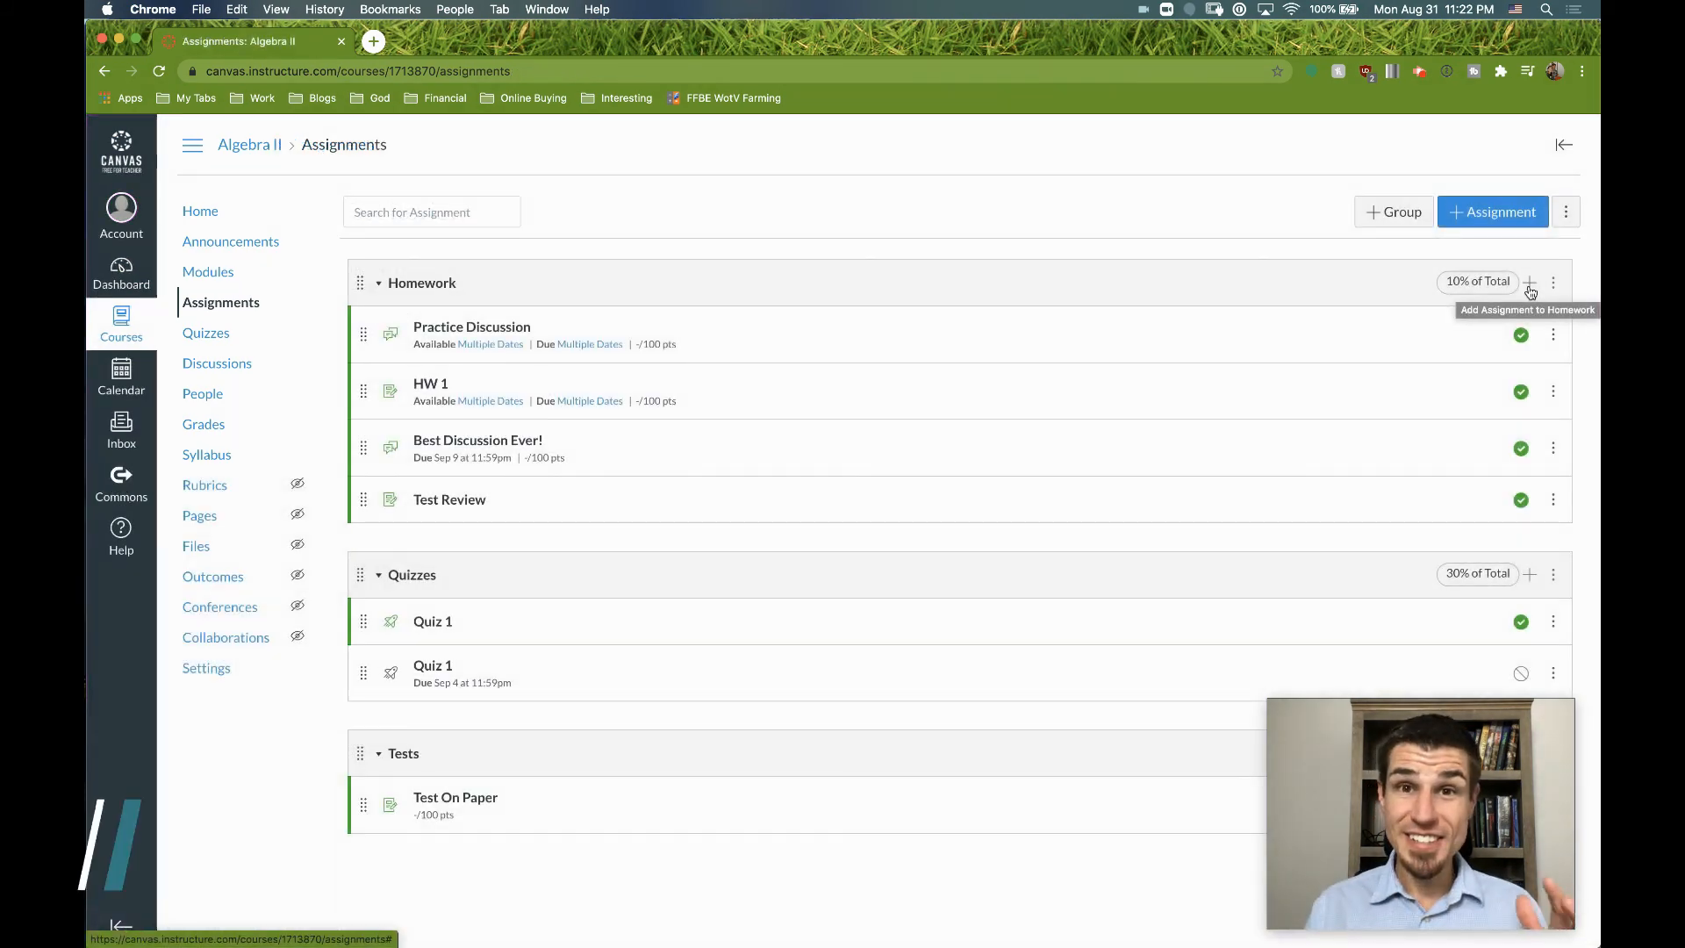
Start a Homework assignment of type External Tool named EdPuzzle and open its full settings
{"action": "left_click", "coordinate": [1530, 281]}
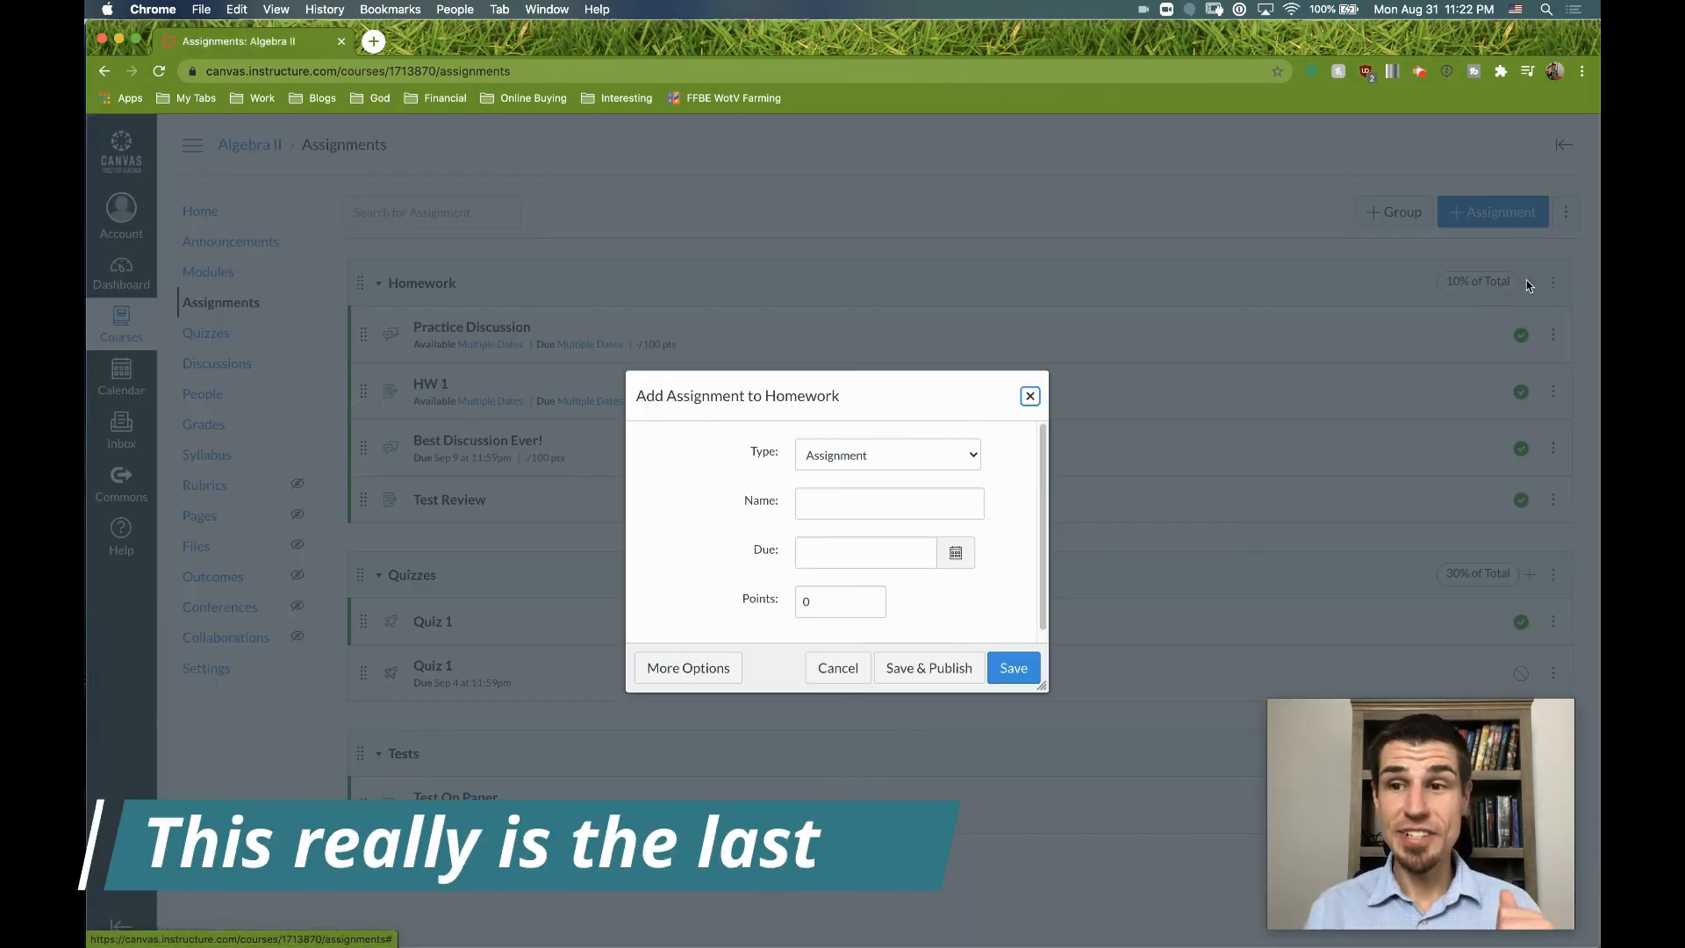
{"action": "left_click", "coordinate": [944, 450]}
{"action": "key", "text": "Escape"}
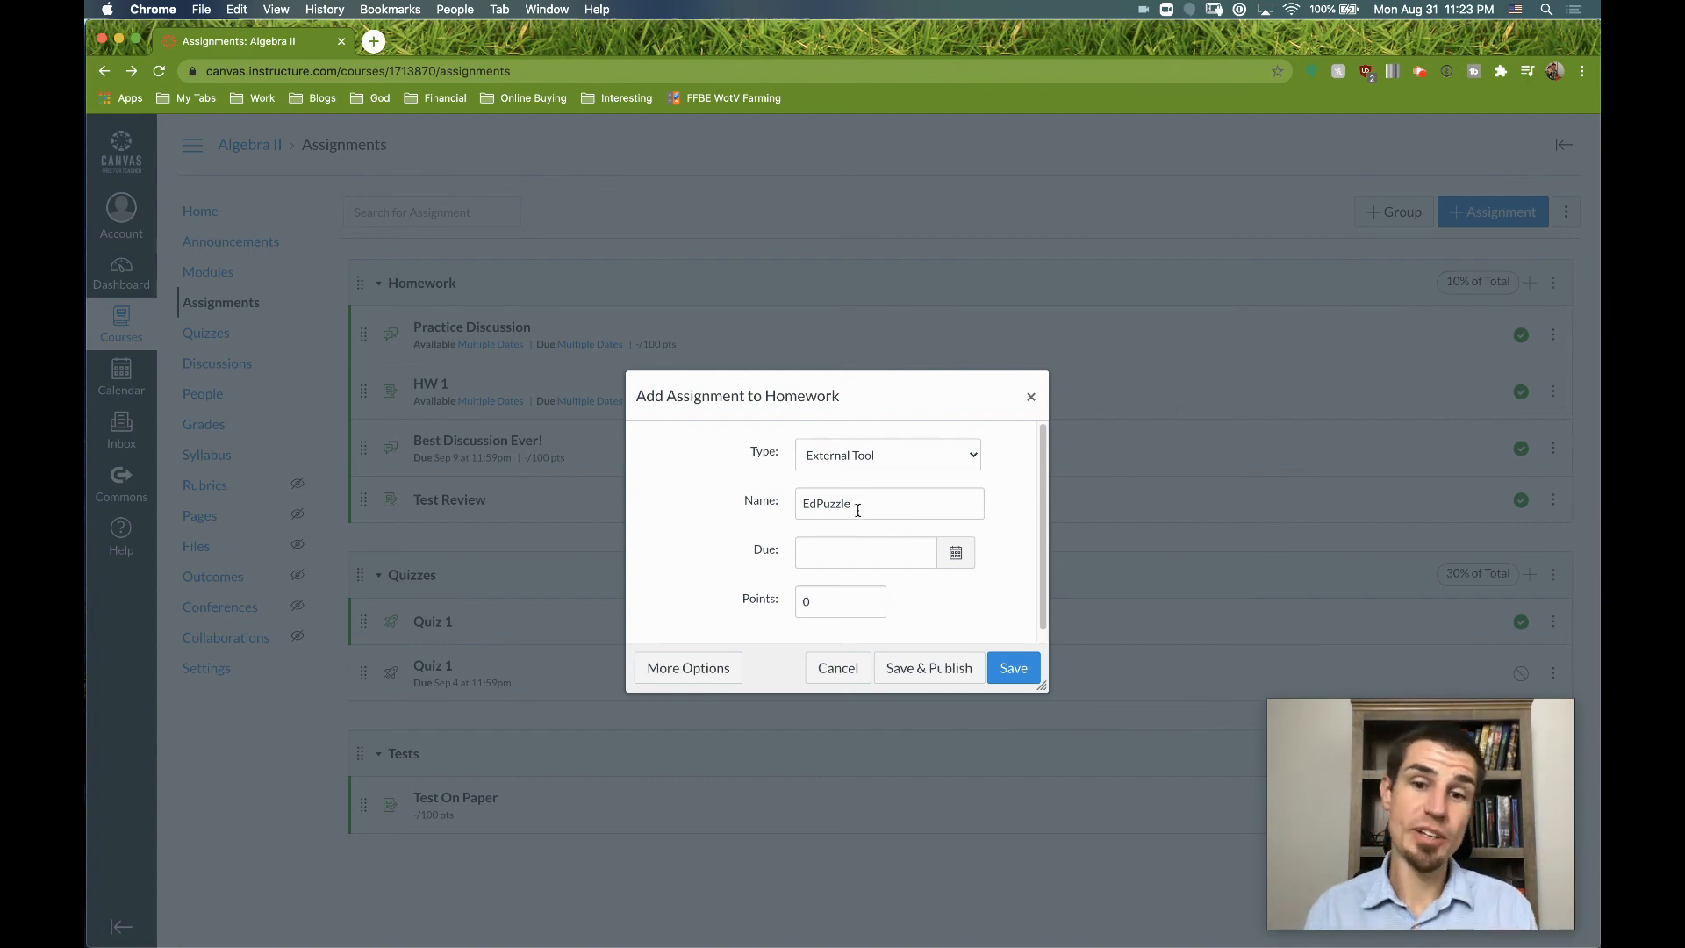
{"action": "left_click", "coordinate": [681, 669]}
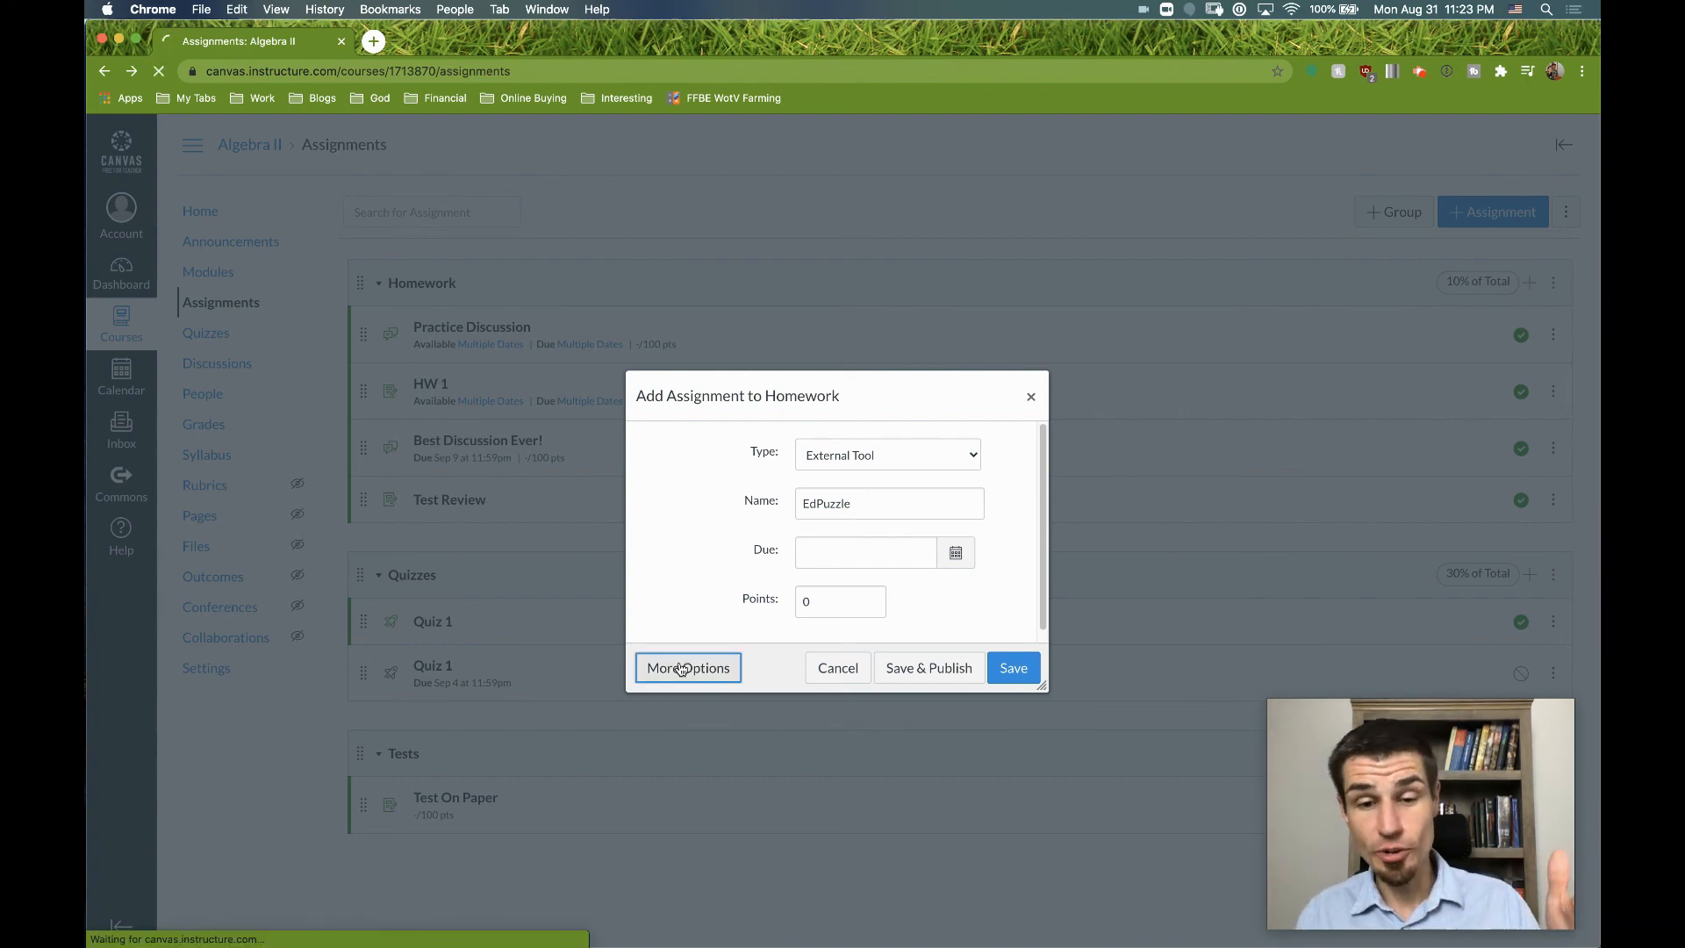
Open the external tool finder for the EdPuzzle assignment's submission settings
{"action": "scroll", "coordinate": [862, 712], "scroll_direction": "down", "scroll_amount": 5}
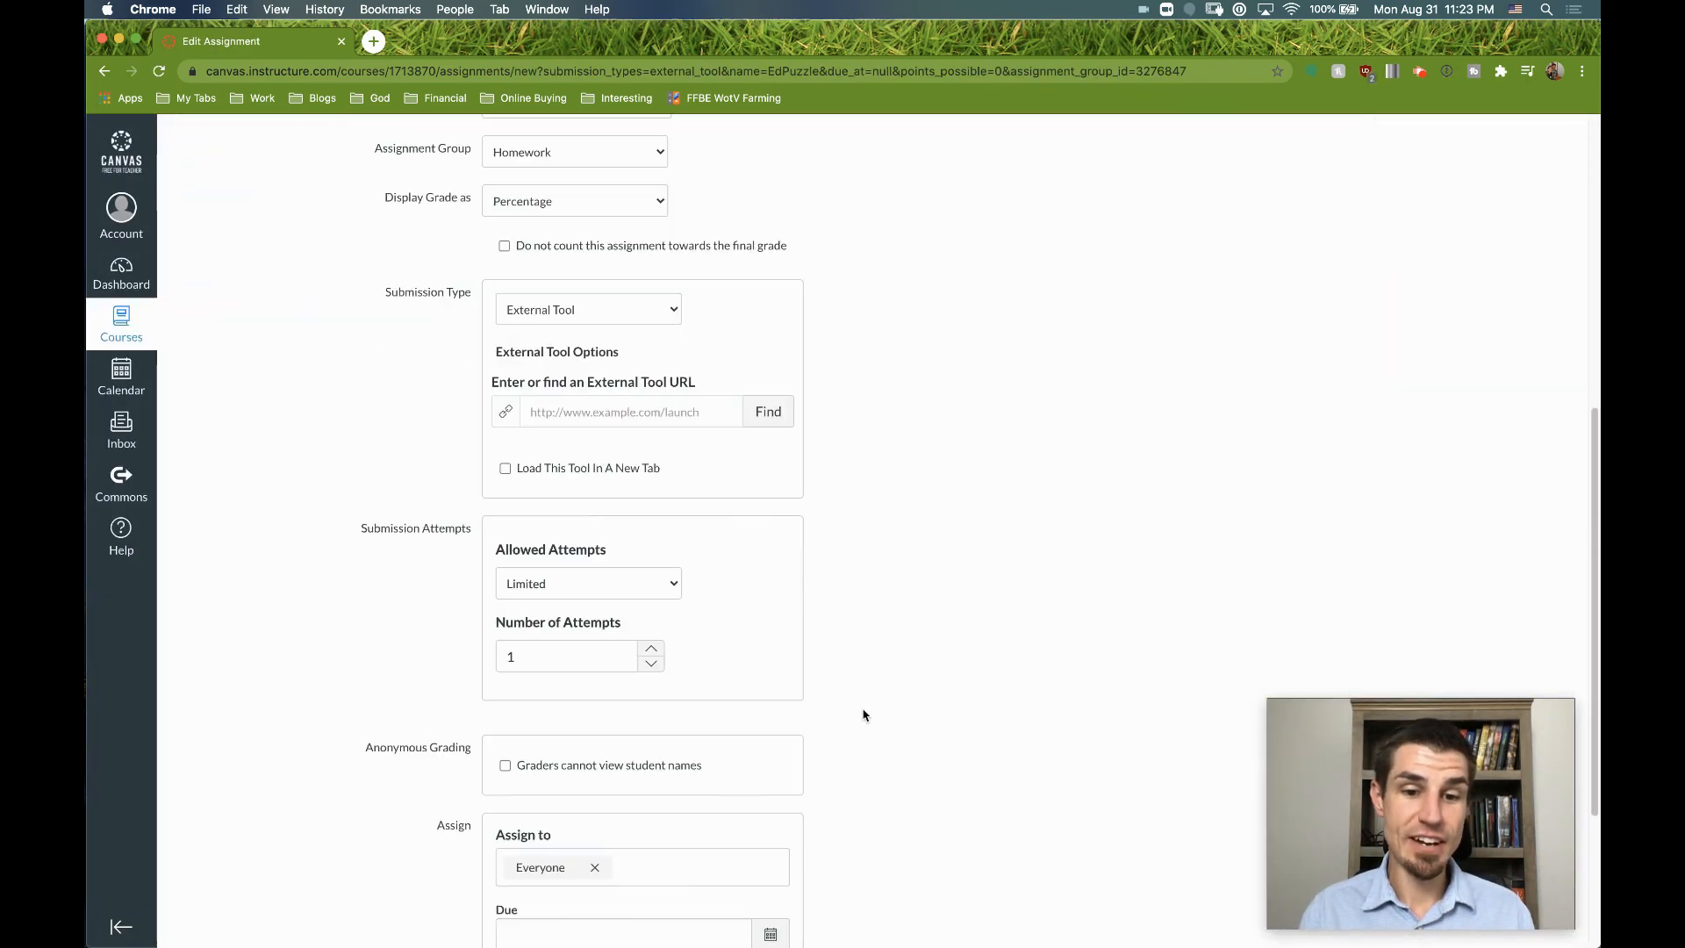
{"action": "left_click", "coordinate": [558, 419]}
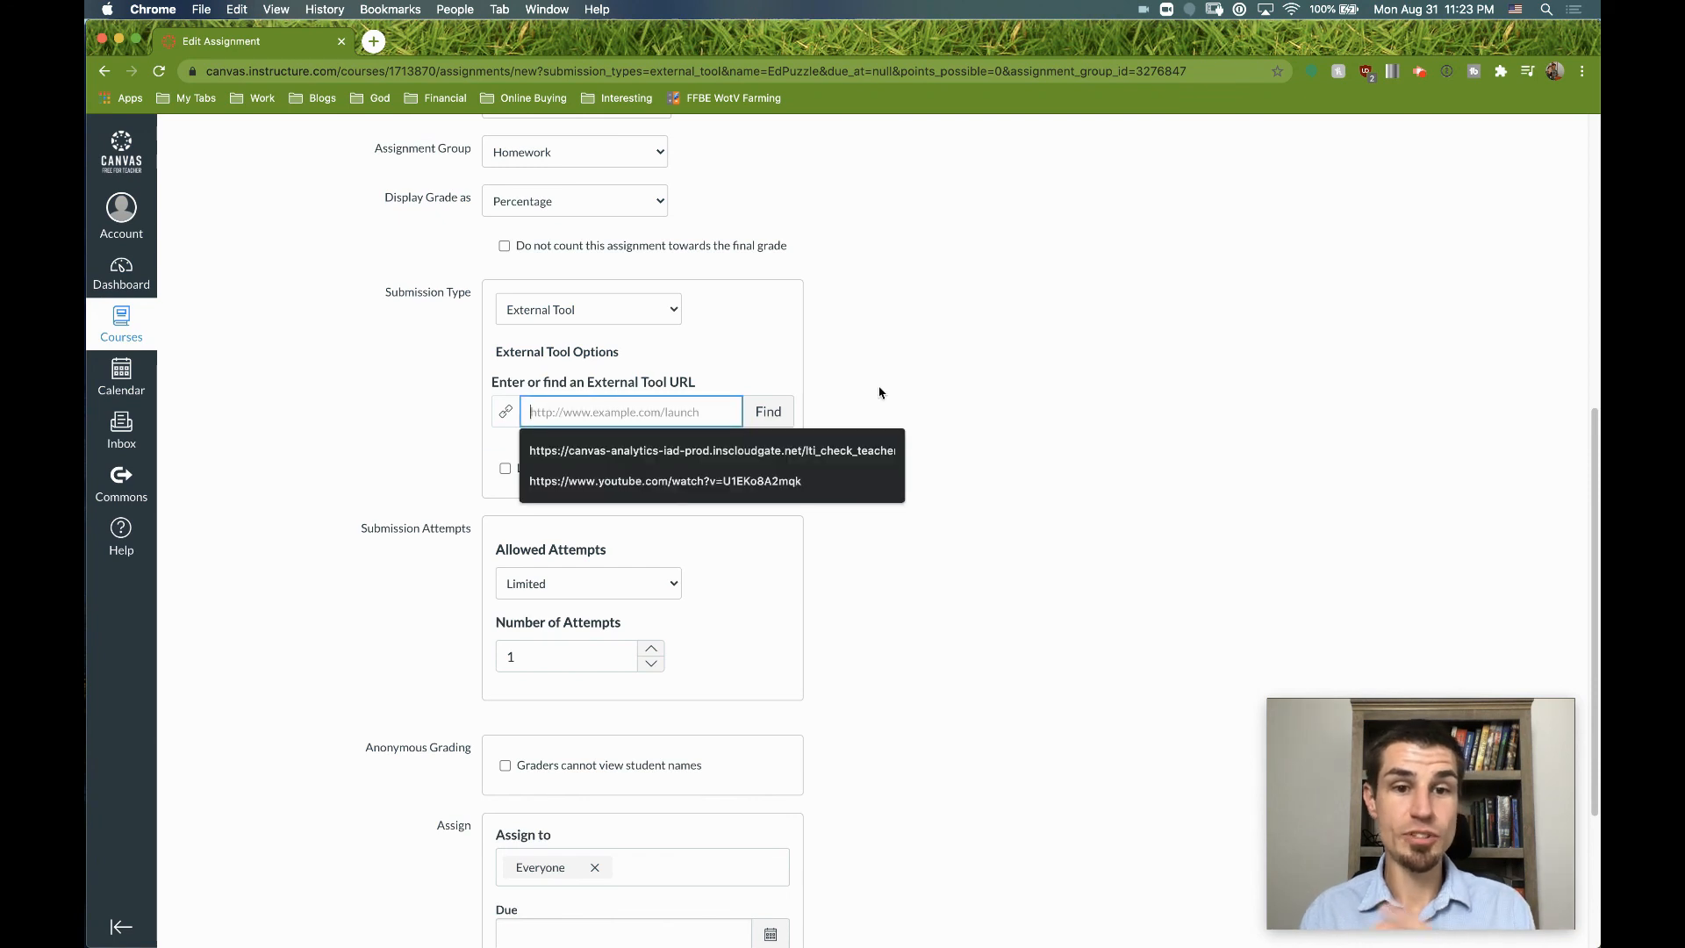
{"action": "left_click", "coordinate": [784, 408]}
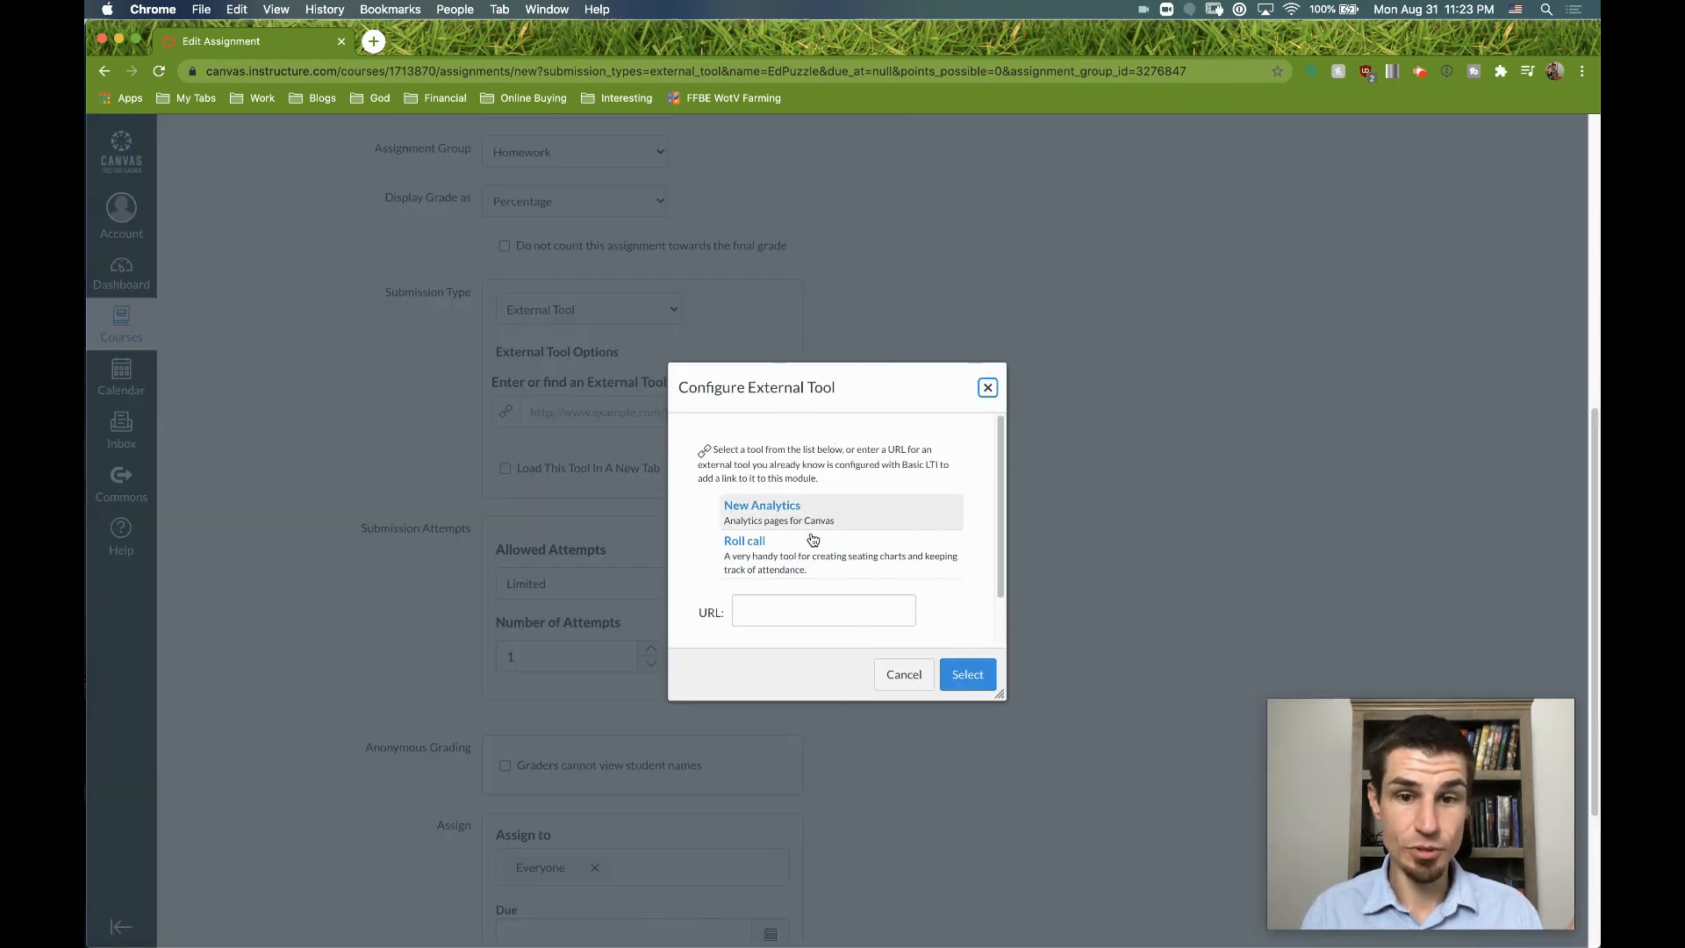